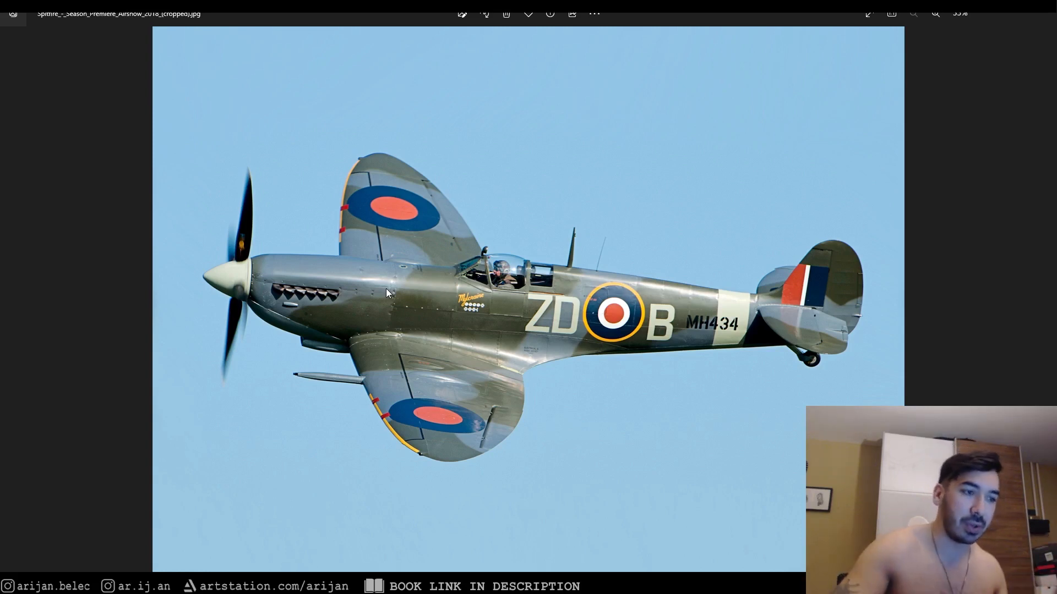
Step: Examine the Spitfire reference photo, focusing on where the wing root blends into the fuselage and on the wing's leading edge
{"action": "scroll", "coordinate": [405, 299], "scroll_direction": "up", "scroll_amount": 3}
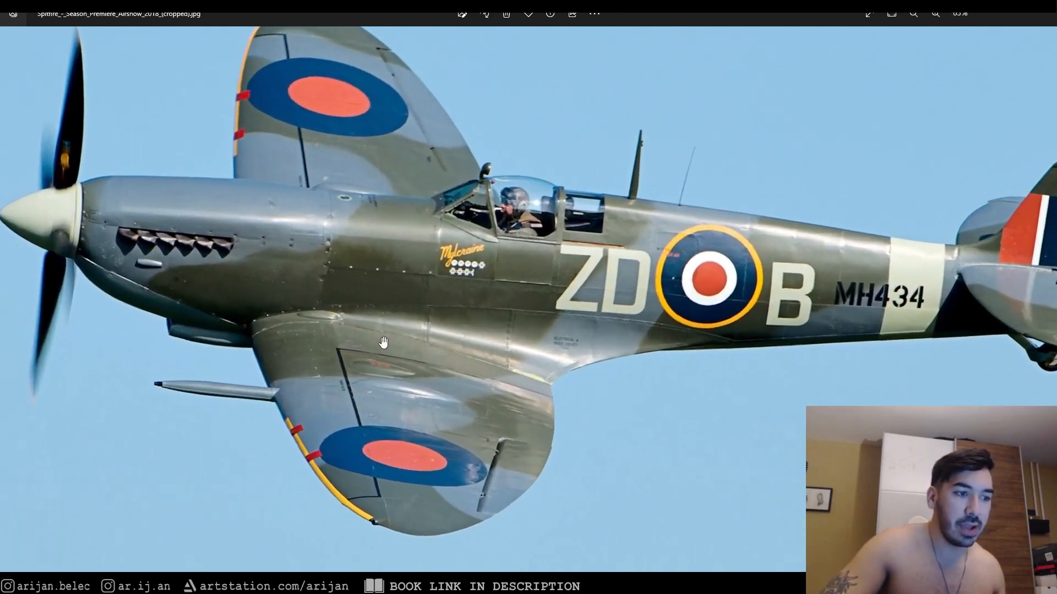
{"action": "left_click_drag", "start_coordinate": [350, 324], "coordinate": [437, 302]}
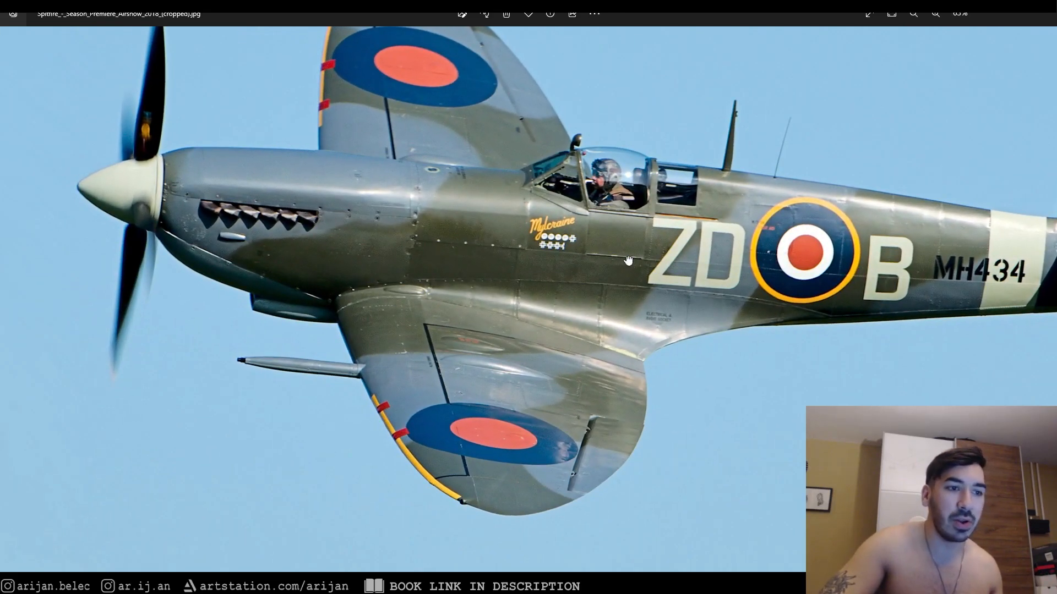
{"action": "left_click_drag", "start_coordinate": [628, 260], "coordinate": [575, 280]}
{"action": "scroll", "coordinate": [546, 360], "scroll_direction": "up", "scroll_amount": 1}
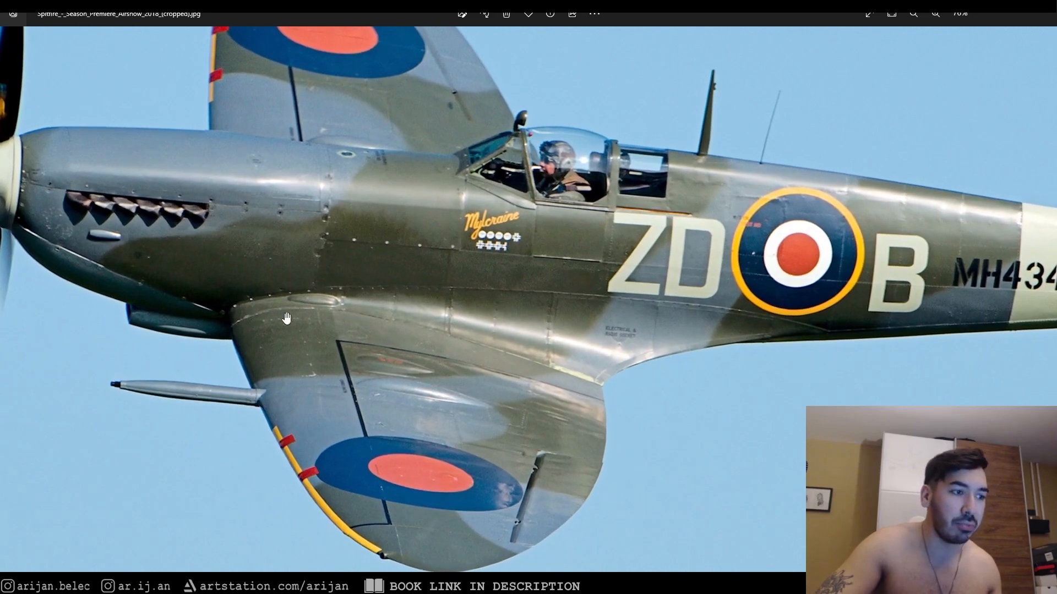
{"action": "scroll", "coordinate": [365, 348], "scroll_direction": "up", "scroll_amount": 1}
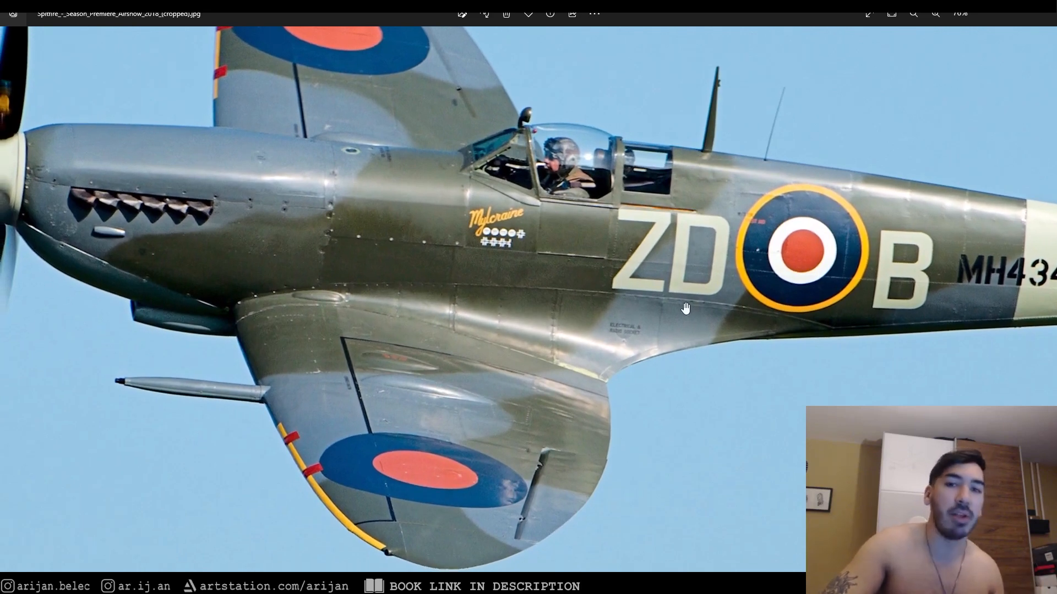
{"action": "scroll", "coordinate": [456, 345], "scroll_direction": "down", "scroll_amount": 3}
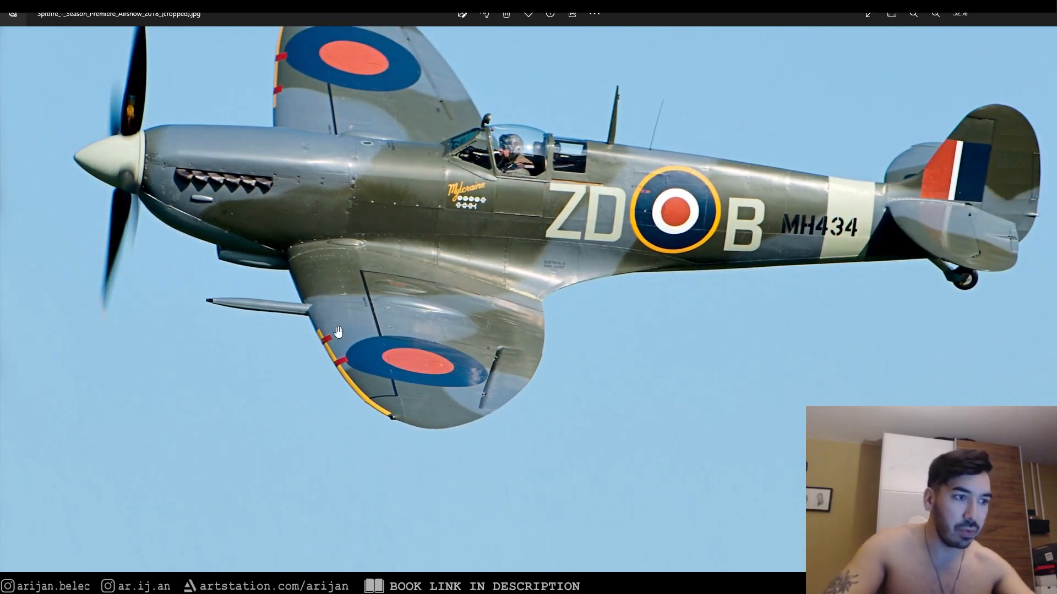
{"action": "scroll", "coordinate": [338, 331], "scroll_direction": "up", "scroll_amount": 2}
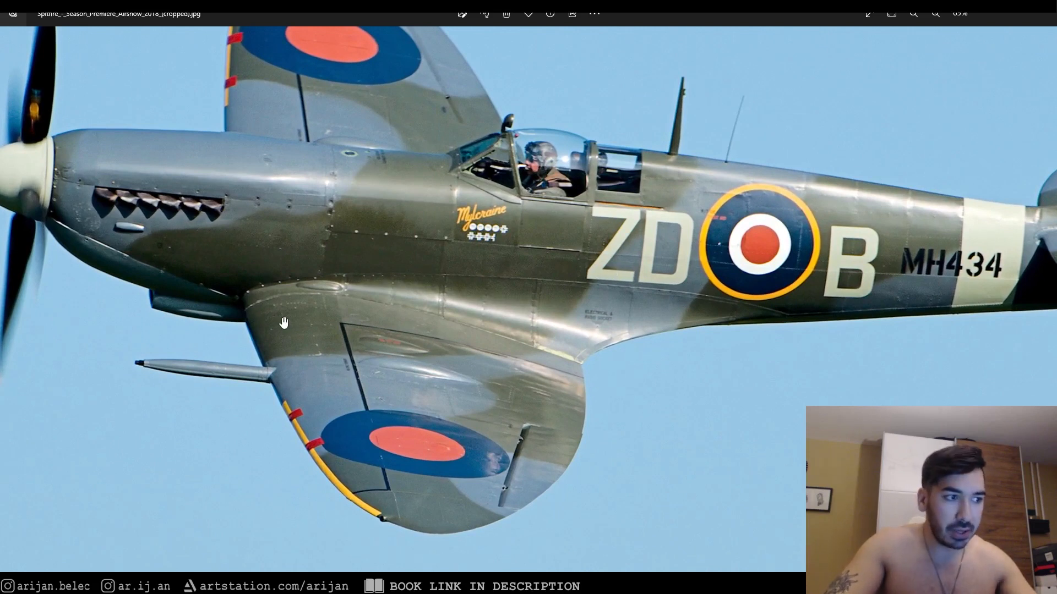
{"action": "scroll", "coordinate": [284, 323], "scroll_direction": "up", "scroll_amount": 1}
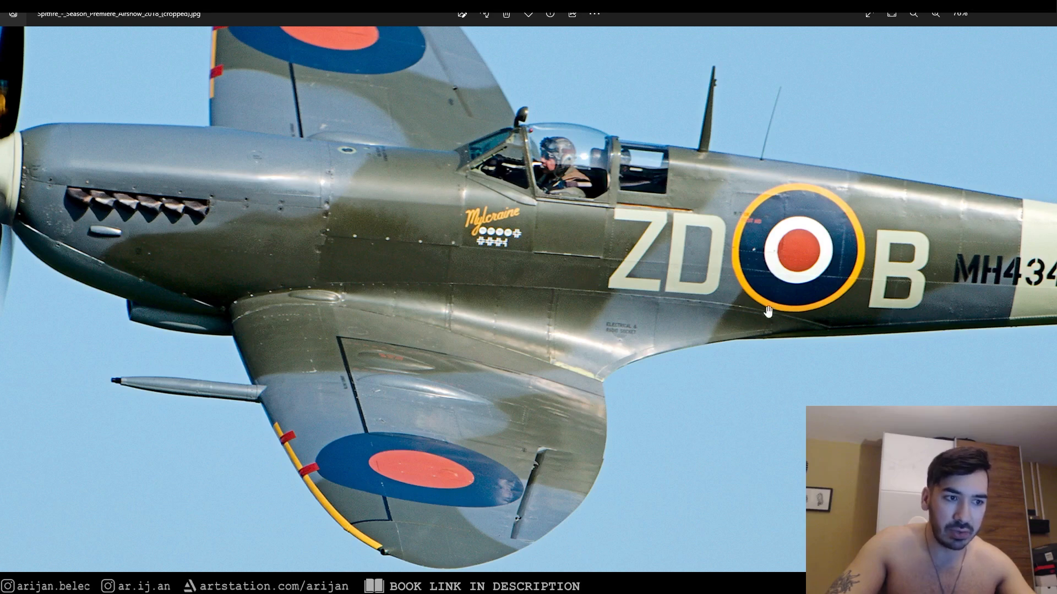
{"action": "scroll", "coordinate": [239, 323], "scroll_direction": "up", "scroll_amount": 1}
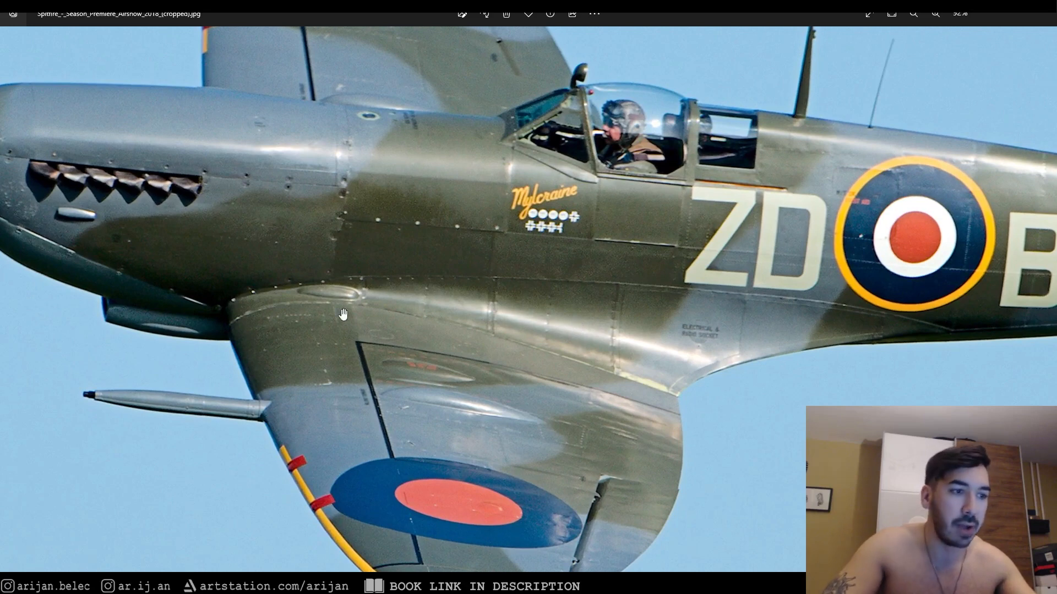
{"action": "left_click_drag", "start_coordinate": [297, 332], "coordinate": [296, 336]}
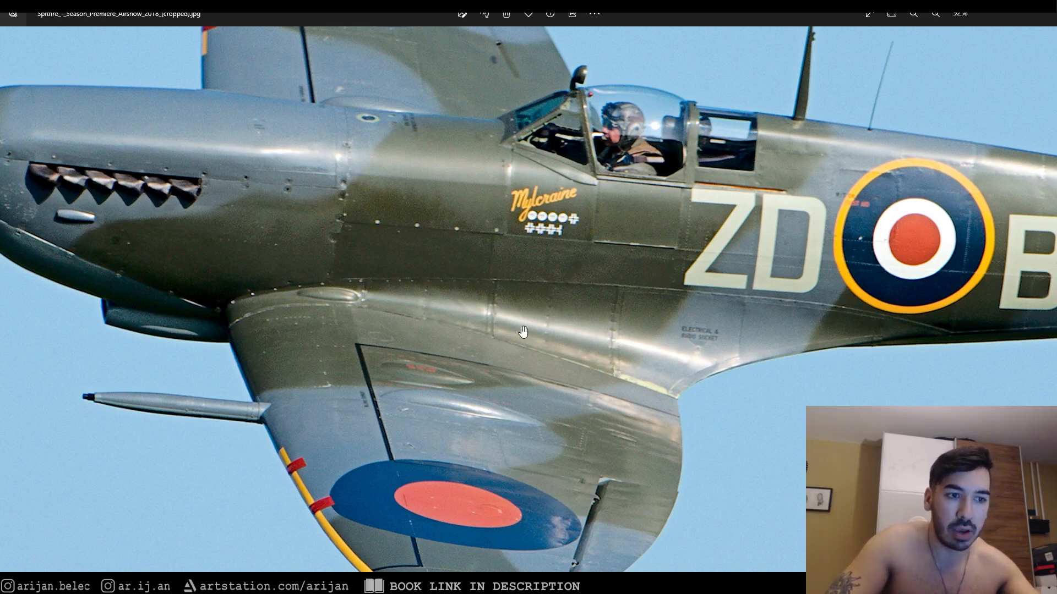
{"action": "left_click_drag", "start_coordinate": [347, 344], "coordinate": [340, 347]}
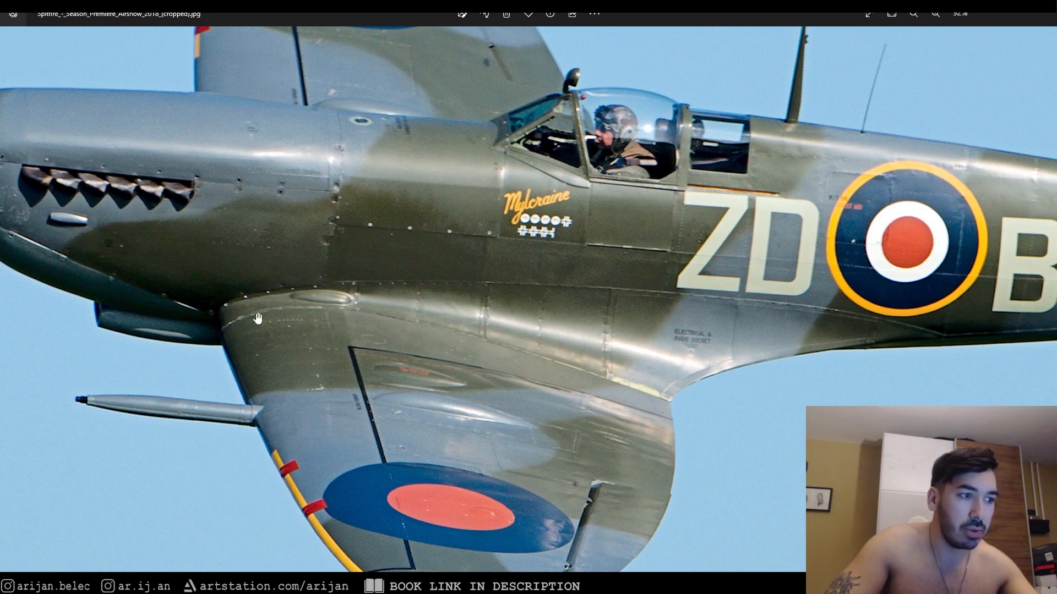
{"action": "scroll", "coordinate": [611, 320], "scroll_direction": "down", "scroll_amount": 4}
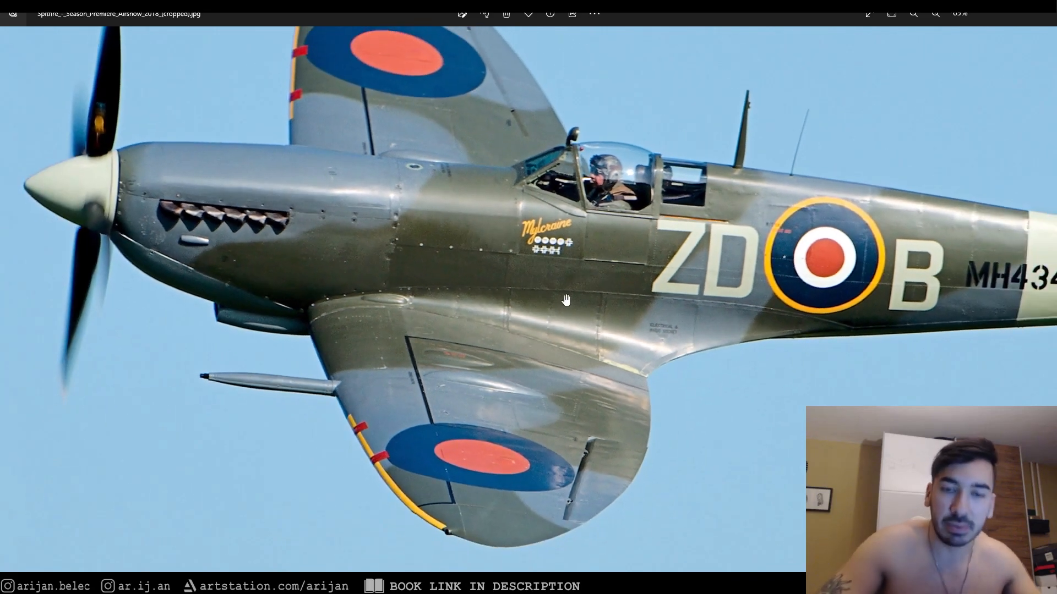
{"action": "scroll", "coordinate": [554, 352], "scroll_direction": "up", "scroll_amount": 1}
{"action": "scroll", "coordinate": [554, 353], "scroll_direction": "down", "scroll_amount": 1}
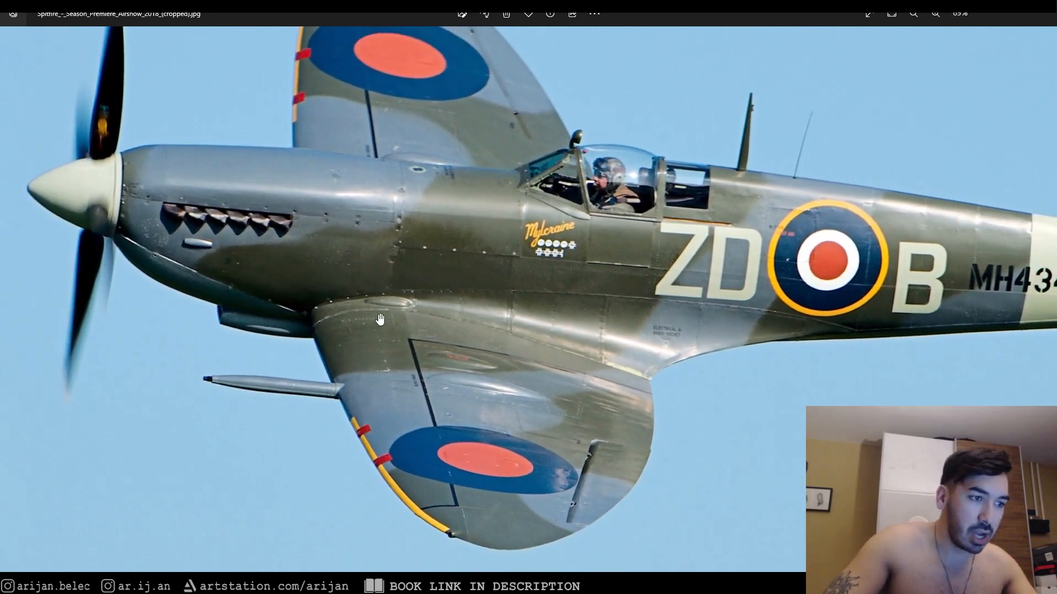
{"action": "scroll", "coordinate": [495, 418], "scroll_direction": "up", "scroll_amount": 2}
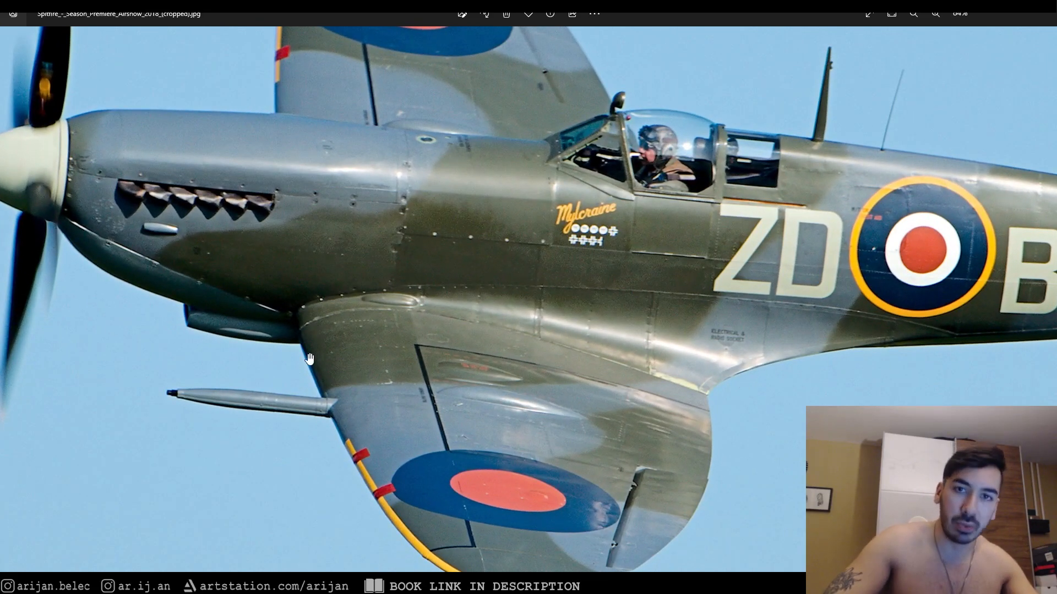
{"action": "scroll", "coordinate": [327, 356], "scroll_direction": "down", "scroll_amount": 3}
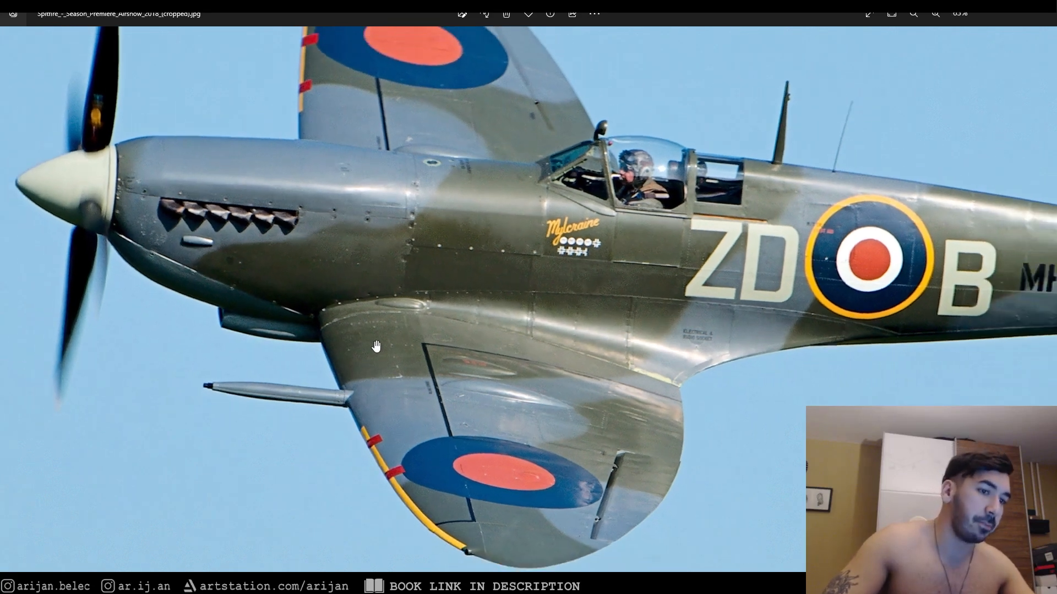
{"action": "scroll", "coordinate": [816, 345], "scroll_direction": "up", "scroll_amount": 1}
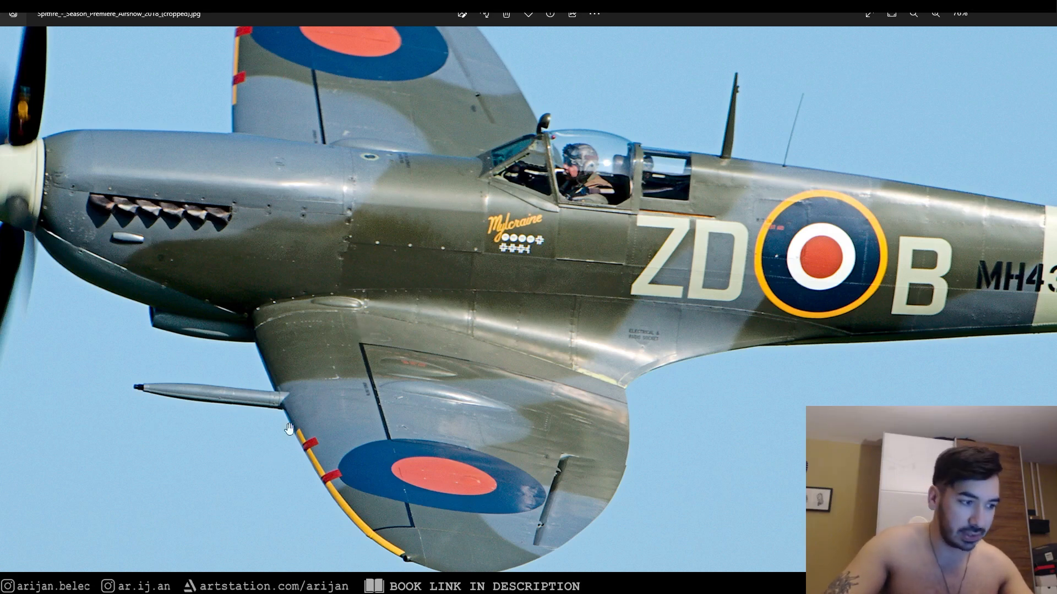
{"action": "left_click_drag", "start_coordinate": [345, 365], "coordinate": [152, 540]}
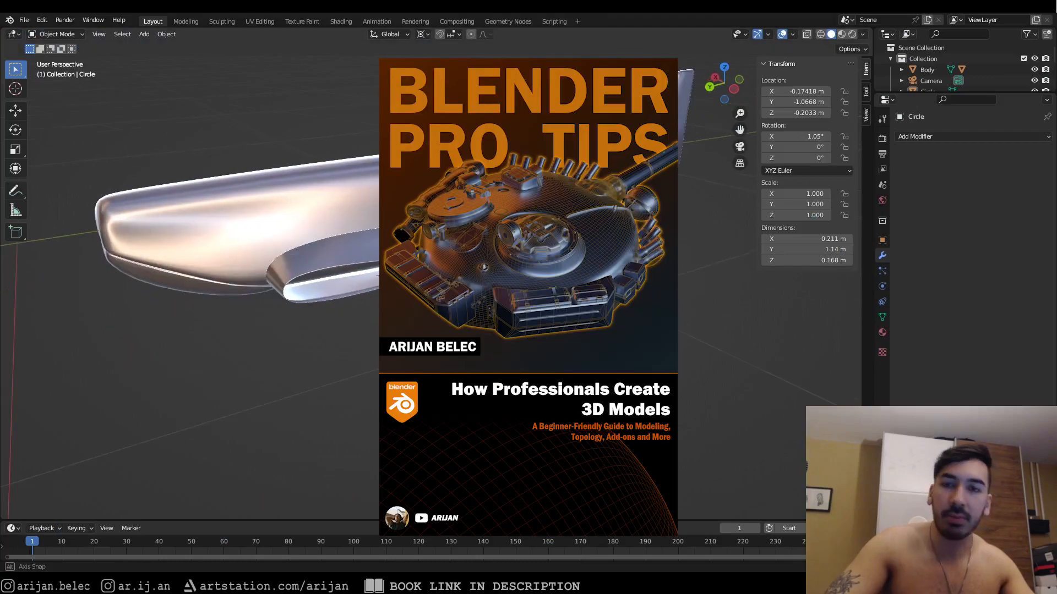
{"action": "middle_click_drag", "start_coordinate": [330, 243], "coordinate": [343, 252]}
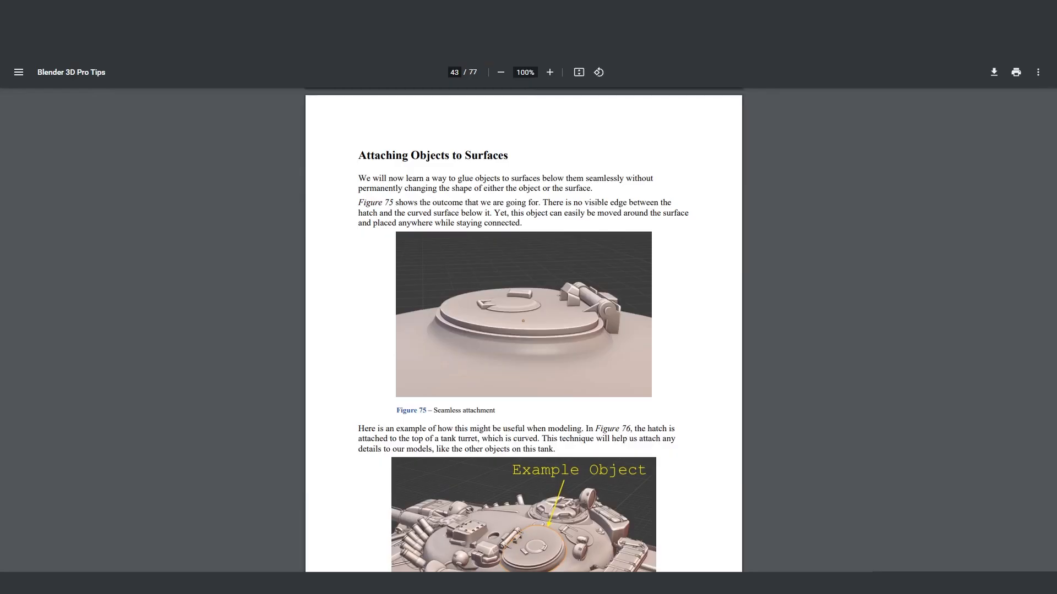
{"action": "scroll", "coordinate": [523, 331], "scroll_direction": "down", "scroll_amount": 8}
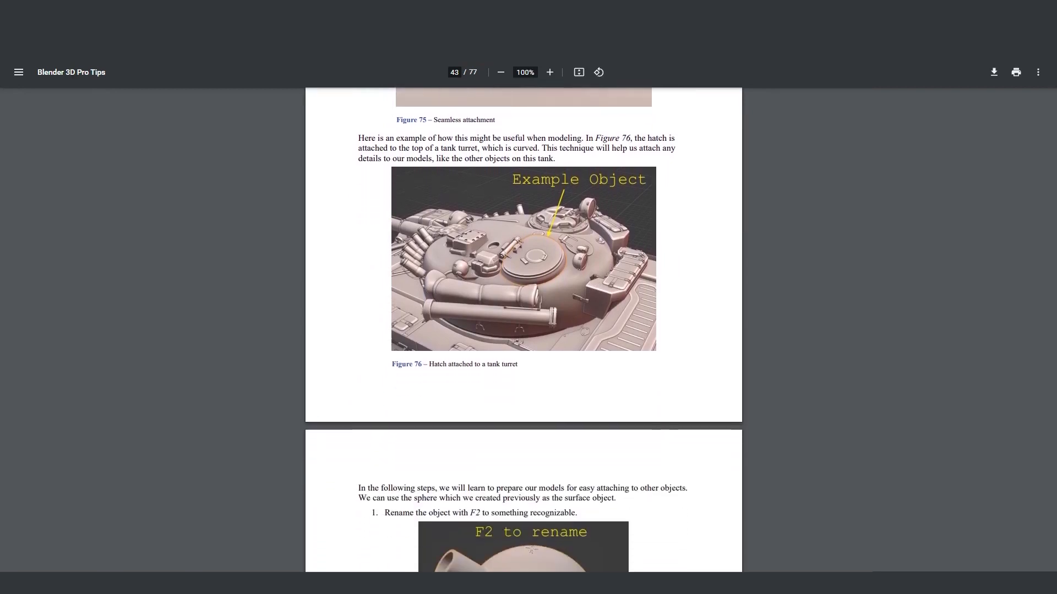
{"action": "scroll", "coordinate": [524, 330], "scroll_direction": "down", "scroll_amount": 12}
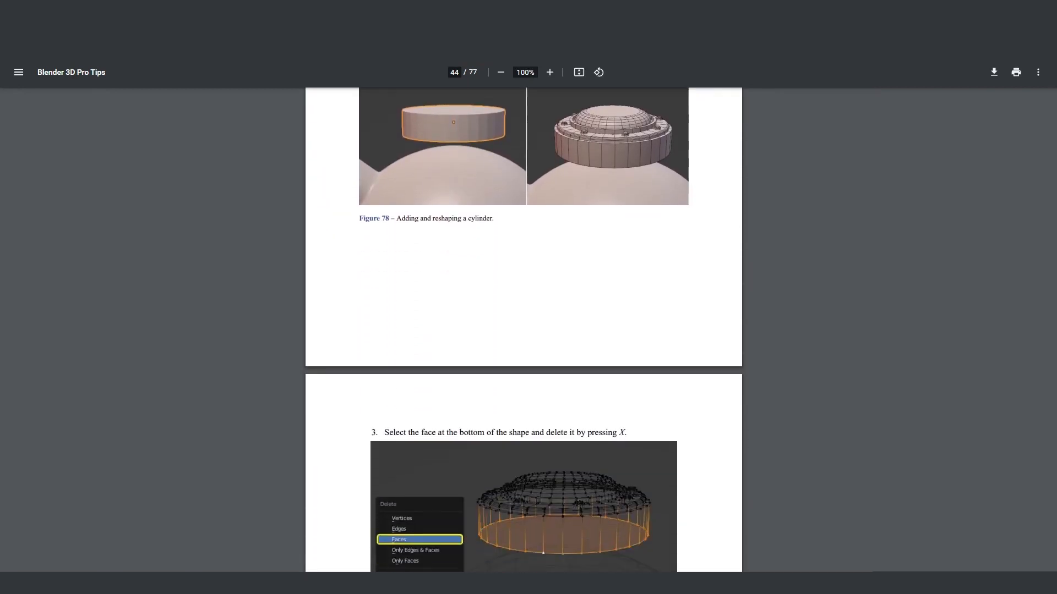
{"action": "scroll", "coordinate": [523, 331], "scroll_direction": "down", "scroll_amount": 20}
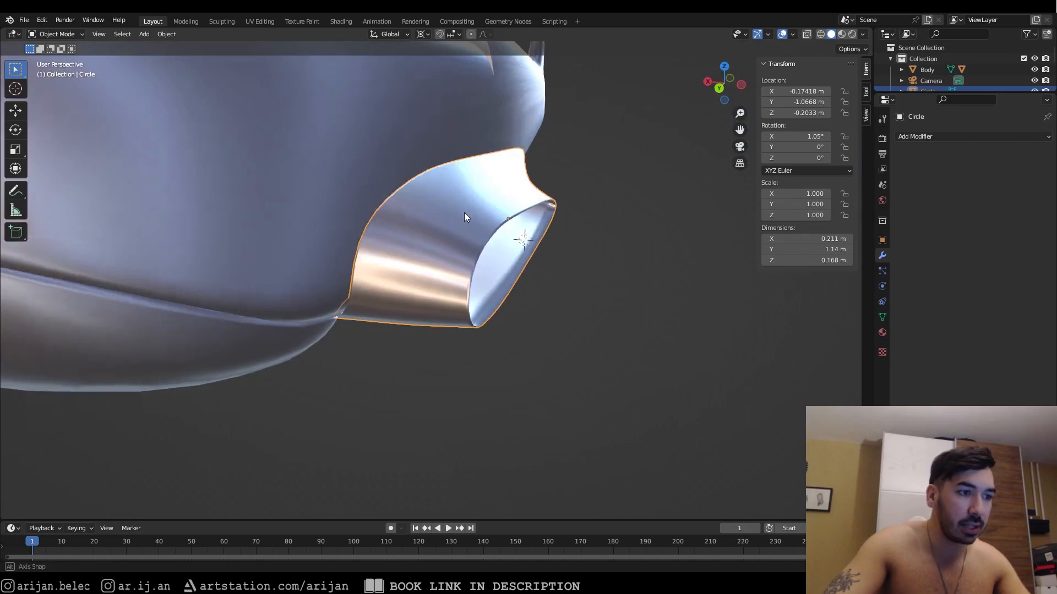
Step: Inspect the wing-root piece beside the fuselage and select its open outer edge loop in Edit Mode
{"action": "scroll", "coordinate": [488, 203], "scroll_direction": "down", "scroll_amount": 5}
{"action": "middle_click_drag", "start_coordinate": [488, 203], "coordinate": [461, 239]}
{"action": "right_click", "coordinate": [439, 200]}
{"action": "right_click", "coordinate": [461, 239]}
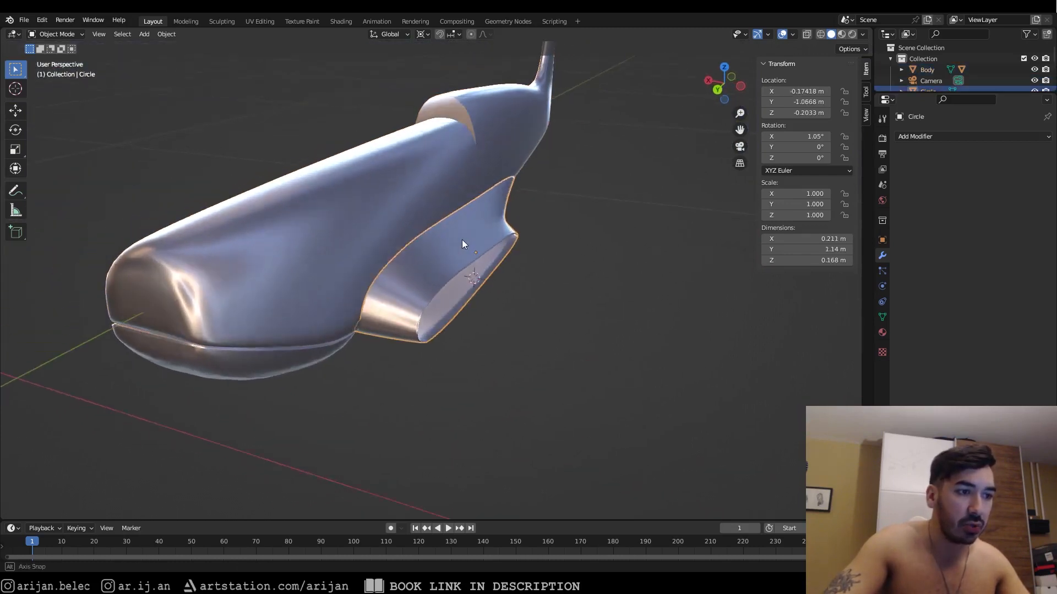
{"action": "key", "text": "Tab"}
{"action": "scroll", "coordinate": [462, 231], "scroll_direction": "up", "scroll_amount": 3}
{"action": "key", "text": "Tab"}
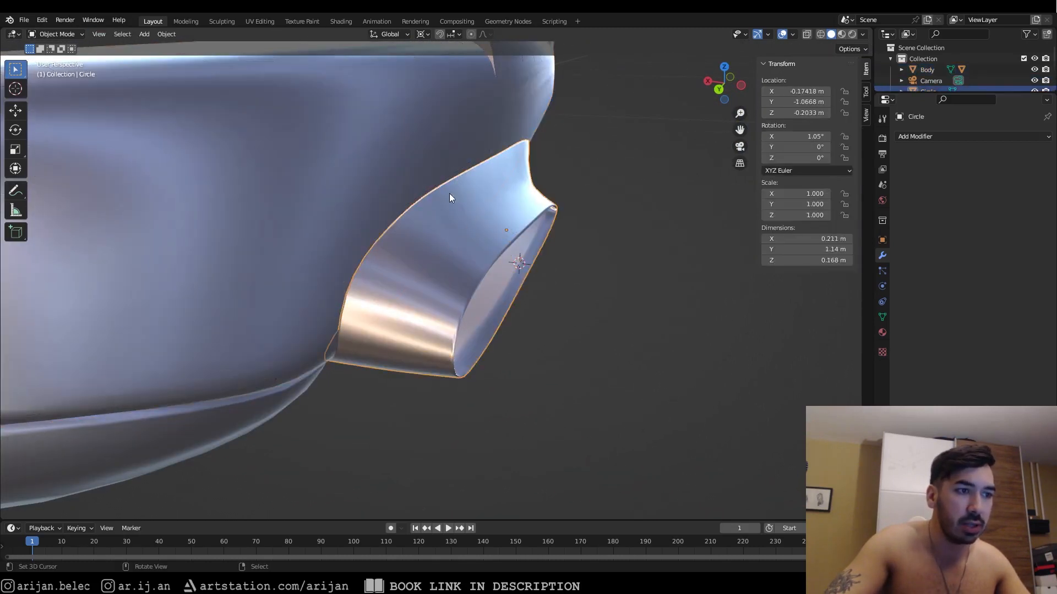
{"action": "key", "text": "Tab"}
{"action": "middle_click_drag", "start_coordinate": [504, 187], "coordinate": [494, 253]}
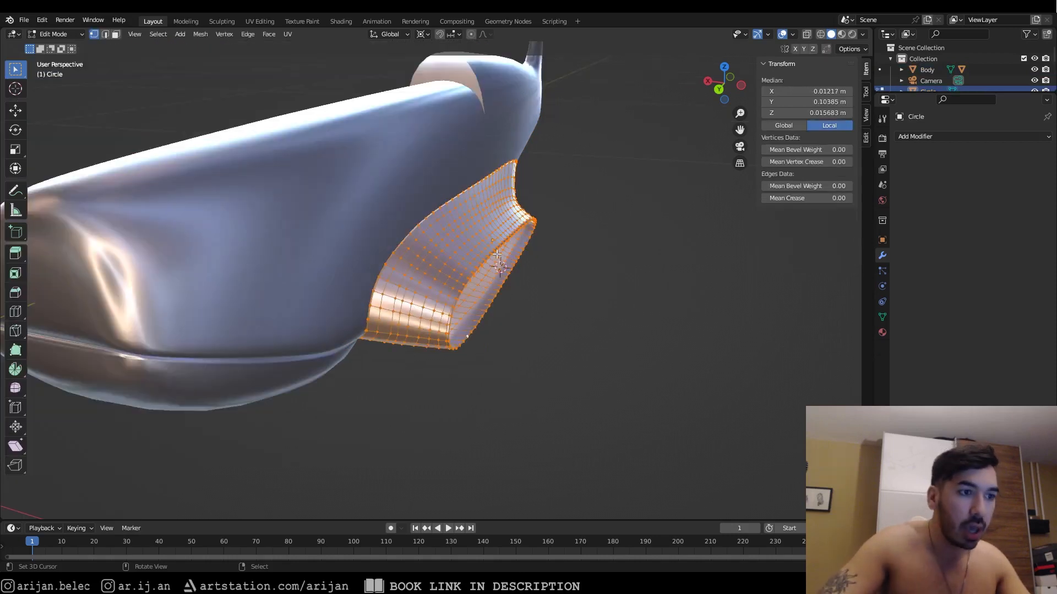
{"action": "right_click", "coordinate": [493, 253], "text": "alt"}
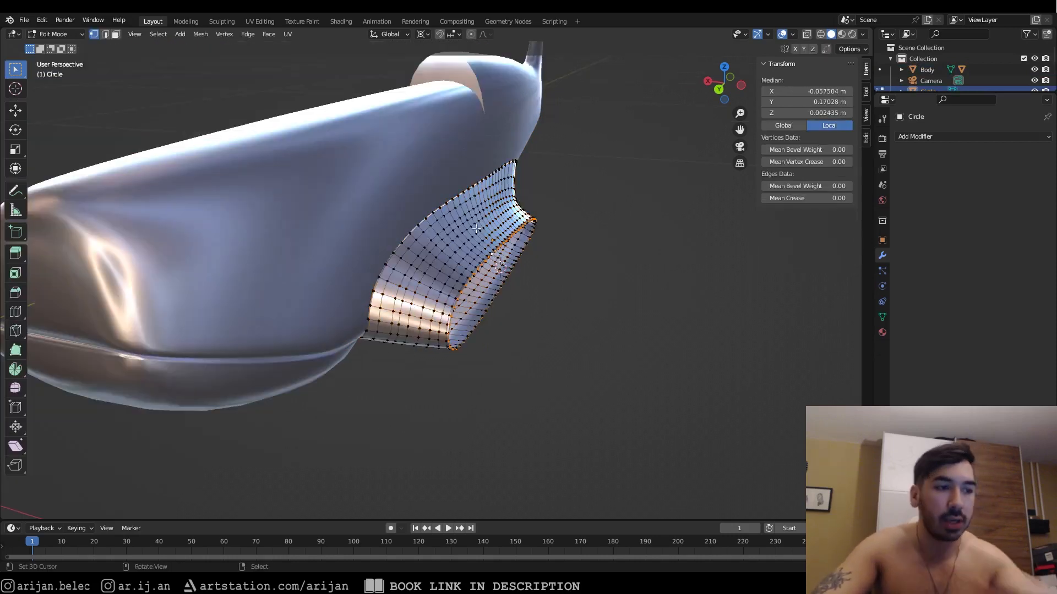
{"action": "middle_click_drag", "start_coordinate": [477, 229], "coordinate": [537, 239]}
Step: Return to Object Mode, select the fuselage body and show it in wireframe from the right side against the blueprint
{"action": "key", "text": "Tab"}
{"action": "left_click", "coordinate": [430, 214]}
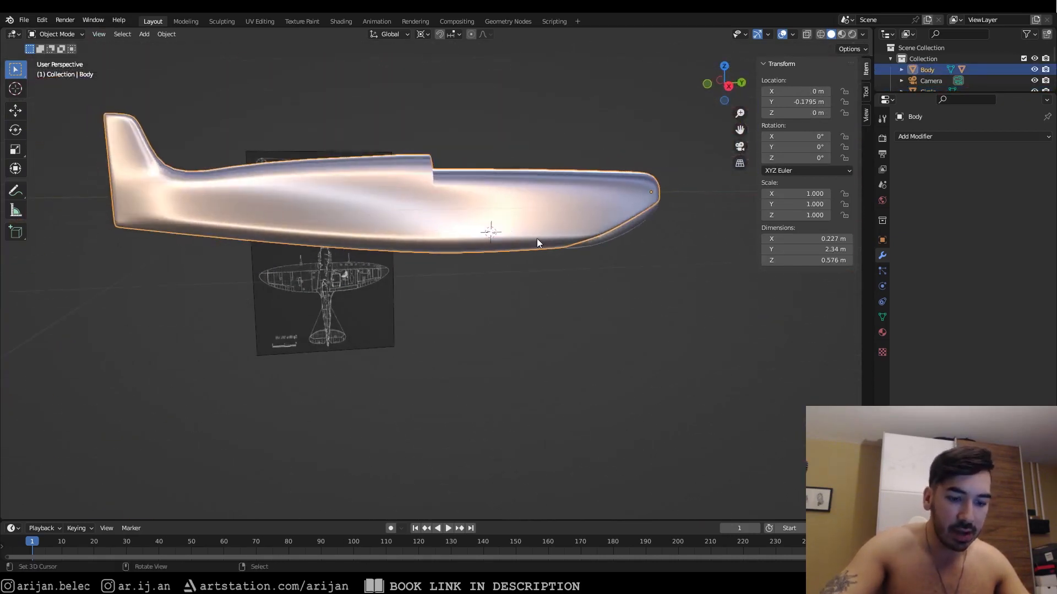
{"action": "key", "text": "KP_1"}
{"action": "key", "text": "KP_3"}
{"action": "key", "text": "shift+z"}
{"action": "scroll", "coordinate": [498, 253], "scroll_direction": "up", "scroll_amount": 4}
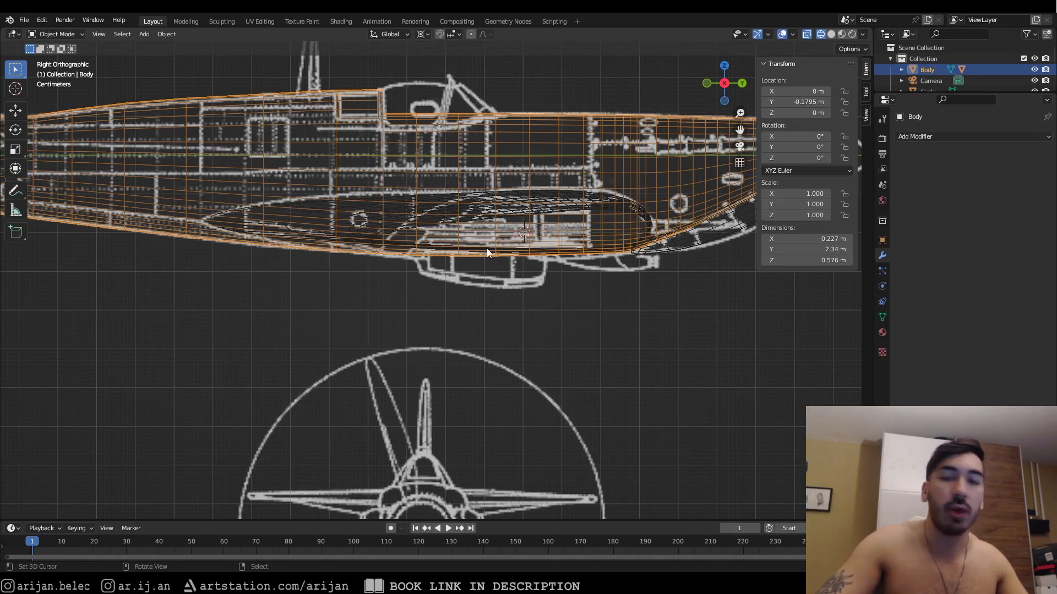
{"action": "scroll", "coordinate": [426, 239], "scroll_direction": "down", "scroll_amount": 2}
{"action": "middle_click_drag", "start_coordinate": [424, 261], "coordinate": [429, 237], "text": "shift"}
{"action": "scroll", "coordinate": [398, 228], "scroll_direction": "up", "scroll_amount": 1}
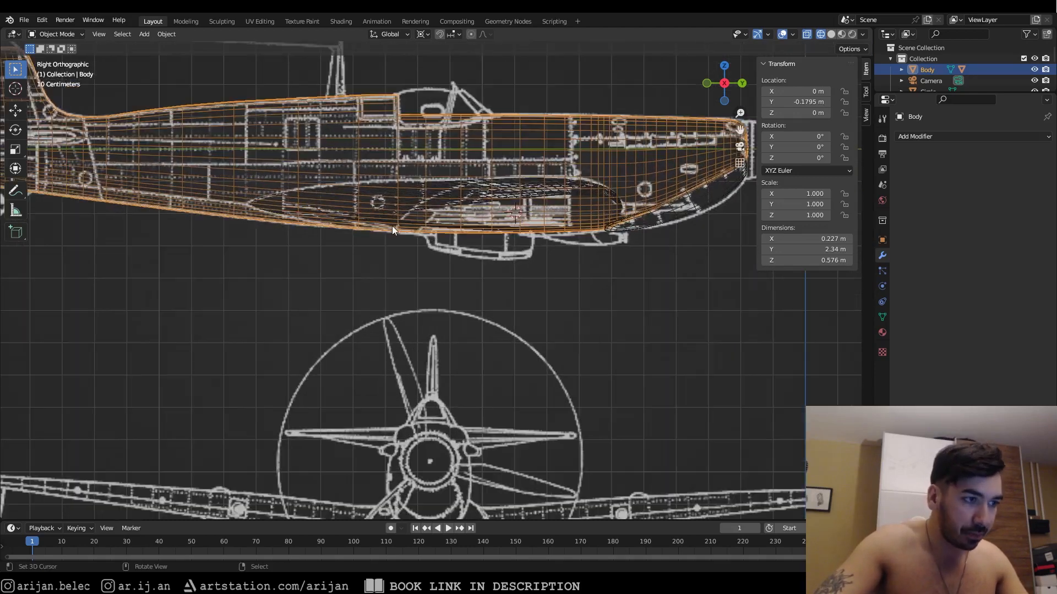
Step: Move the side-view blueprint reference image 1 m up along the Z axis
{"action": "scroll", "coordinate": [433, 228], "scroll_direction": "down", "scroll_amount": 1}
{"action": "right_click", "coordinate": [494, 312]}
{"action": "scroll", "coordinate": [493, 312], "scroll_direction": "down", "scroll_amount": 6}
{"action": "key", "text": "g"}
{"action": "key", "text": "z"}
{"action": "key", "text": "1"}
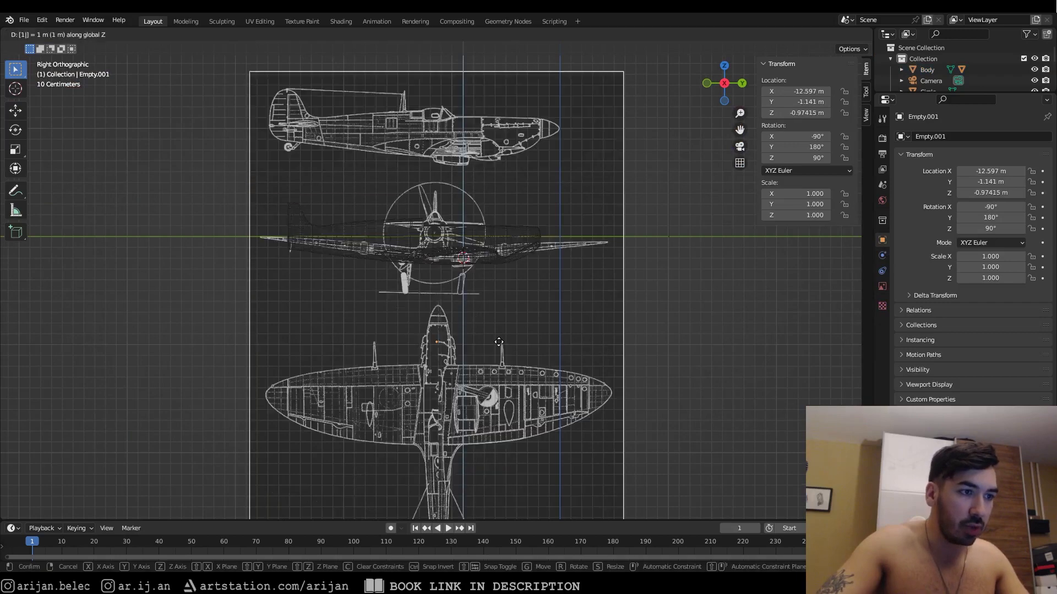
{"action": "key", "text": "Return"}
Step: Examine the wing-root fairing outline on the side-view blueprint and compare it with the Spitfire reference photo
{"action": "scroll", "coordinate": [440, 177], "scroll_direction": "up", "scroll_amount": 2}
{"action": "scroll", "coordinate": [458, 189], "scroll_direction": "up", "scroll_amount": 4}
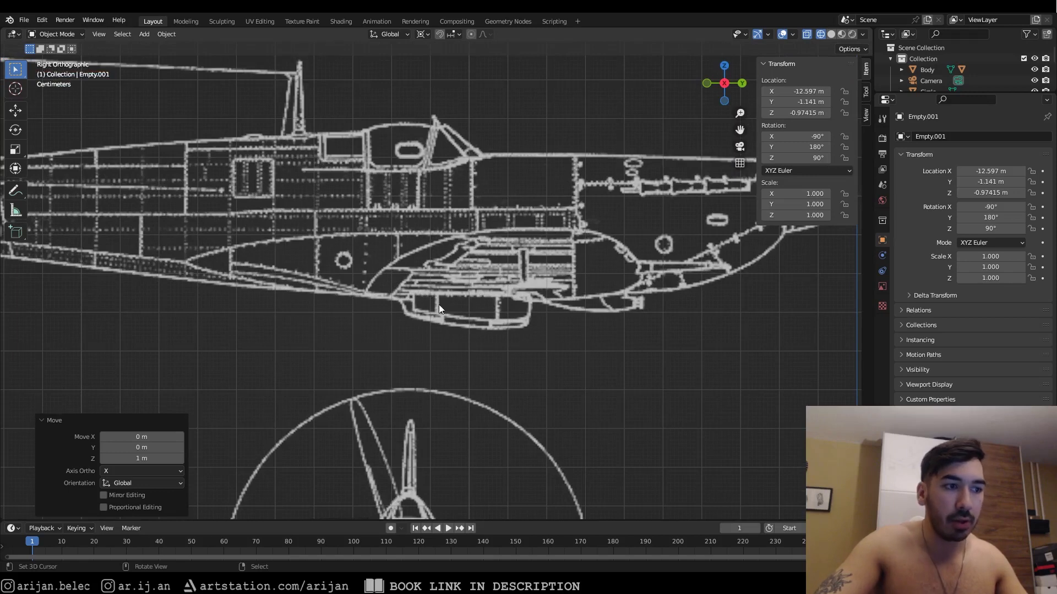
{"action": "scroll", "coordinate": [592, 243], "scroll_direction": "down", "scroll_amount": 6}
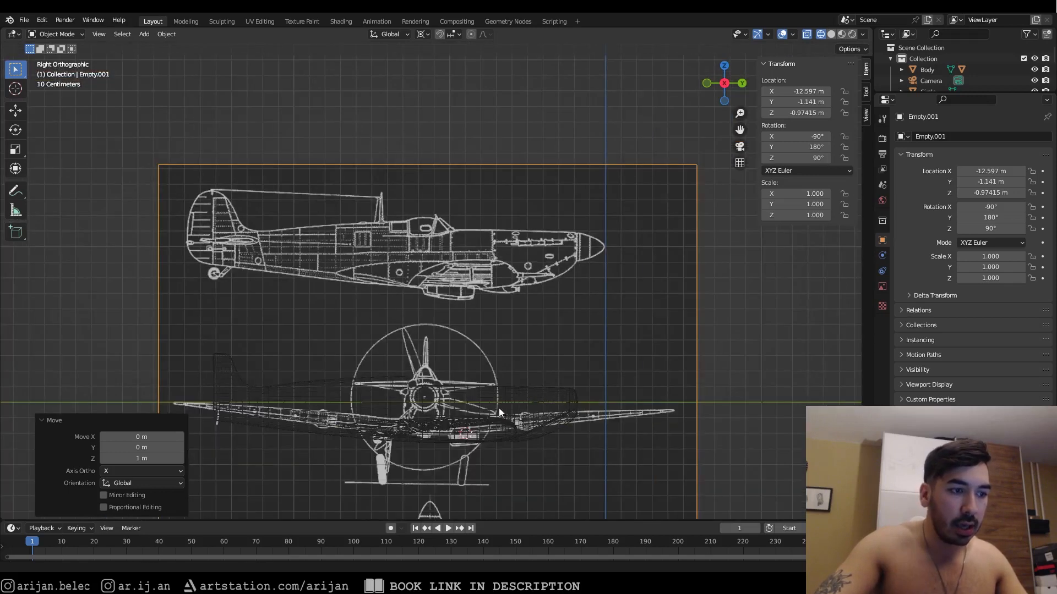
{"action": "scroll", "coordinate": [498, 407], "scroll_direction": "up", "scroll_amount": 4}
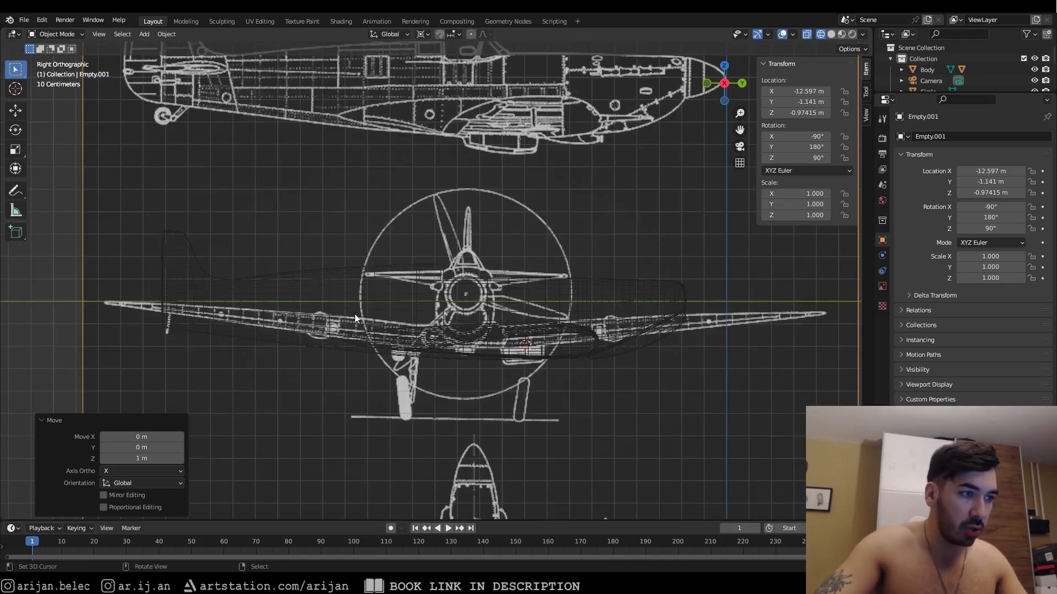
{"action": "middle_click_drag", "start_coordinate": [354, 313], "coordinate": [286, 479], "text": "shift"}
{"action": "scroll", "coordinate": [339, 295], "scroll_direction": "up", "scroll_amount": 3}
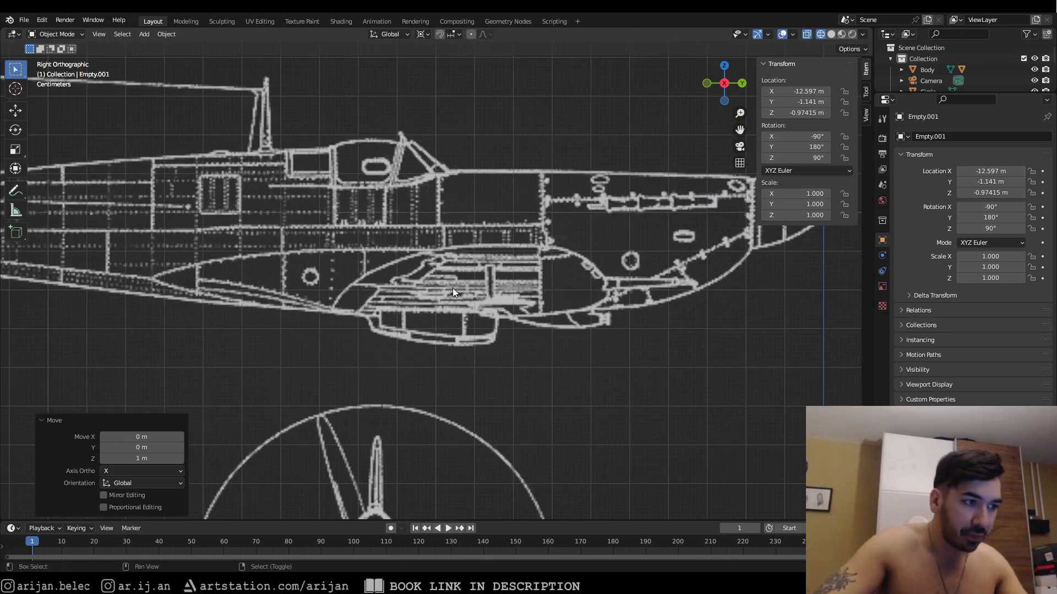
{"action": "middle_click_drag", "start_coordinate": [452, 289], "coordinate": [544, 242], "text": "shift"}
{"action": "scroll", "coordinate": [485, 212], "scroll_direction": "up", "scroll_amount": 1}
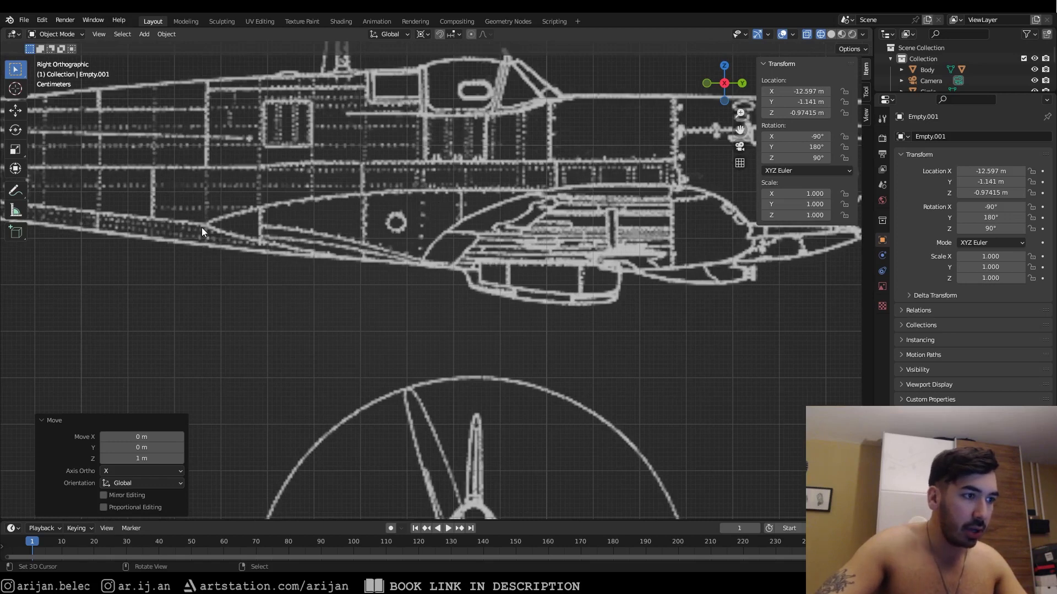
{"action": "key", "text": "alt+Tab"}
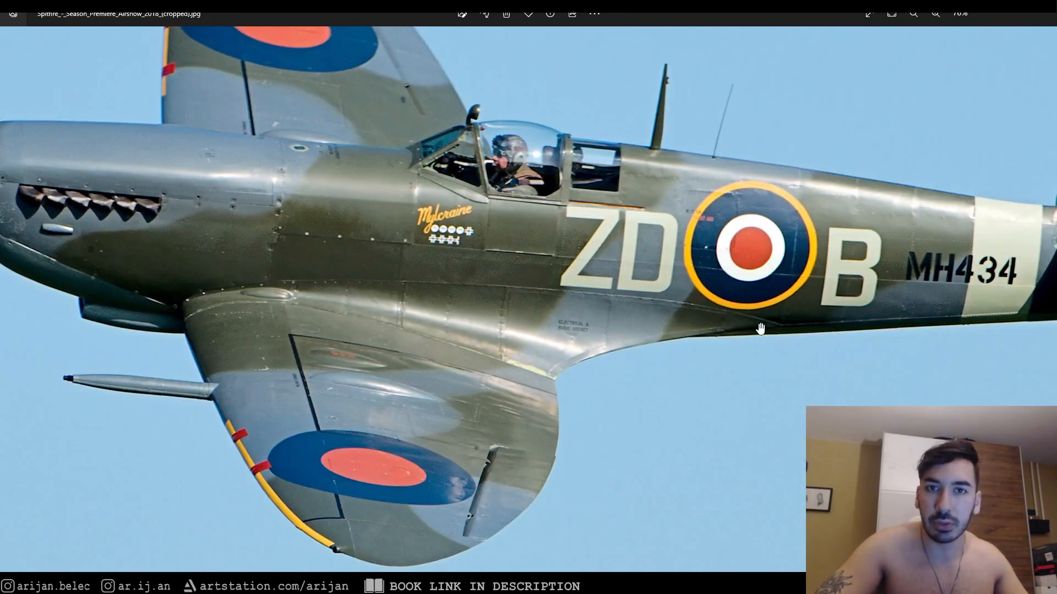
{"action": "key", "text": "alt+Tab"}
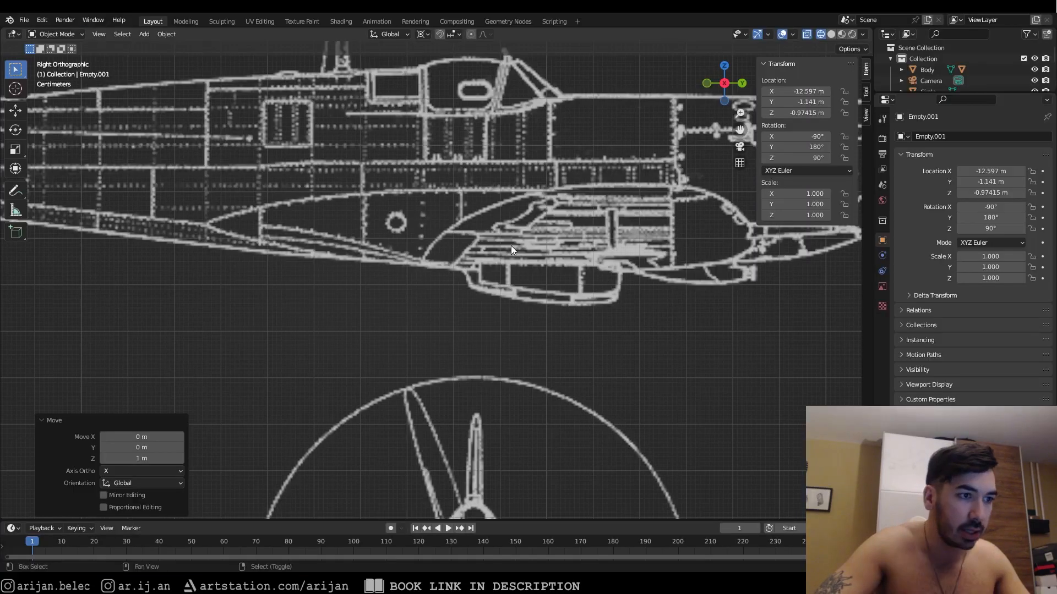
Step: Move the blueprint reference image 1 m down along the Z axis
{"action": "scroll", "coordinate": [536, 272], "scroll_direction": "down", "scroll_amount": 2}
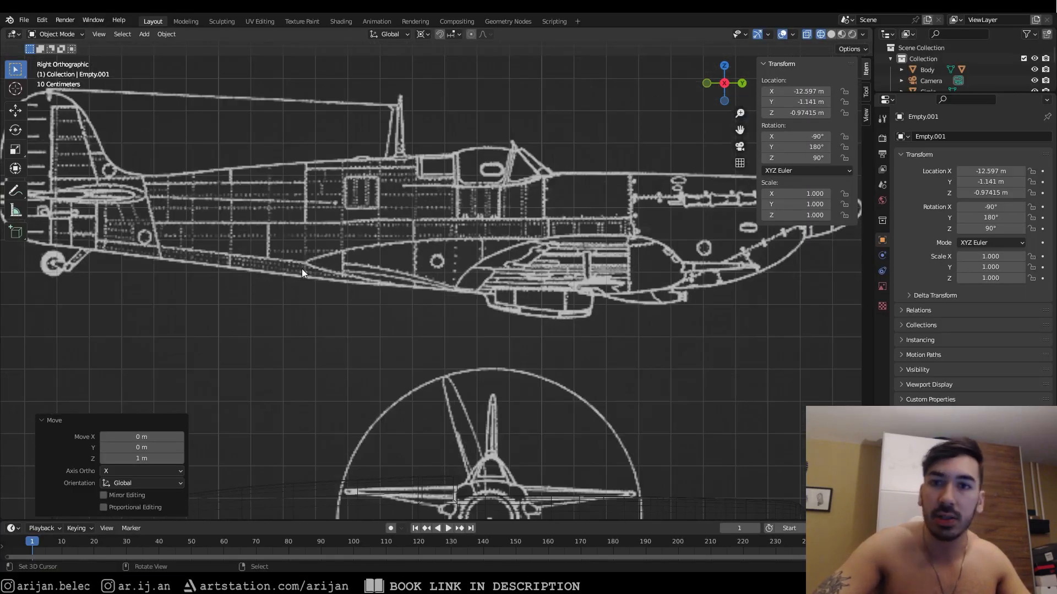
{"action": "scroll", "coordinate": [334, 283], "scroll_direction": "down", "scroll_amount": 4}
{"action": "scroll", "coordinate": [445, 240], "scroll_direction": "up", "scroll_amount": 5}
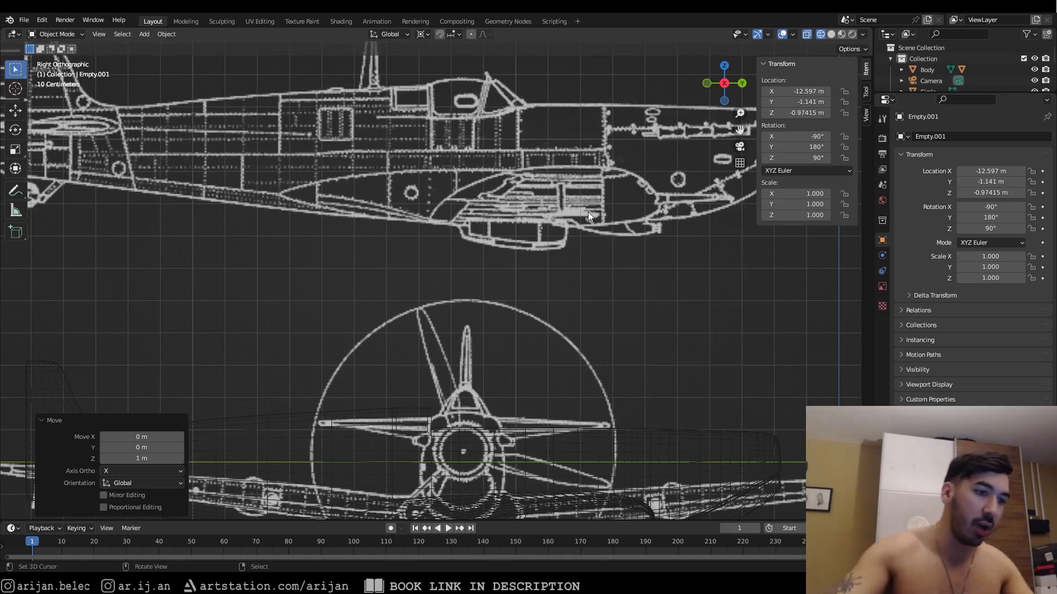
{"action": "scroll", "coordinate": [588, 212], "scroll_direction": "down", "scroll_amount": 7}
{"action": "middle_click_drag", "start_coordinate": [484, 222], "coordinate": [484, 213], "text": "shift"}
{"action": "type", "text": "gz-1"}
{"action": "key", "text": "Return"}
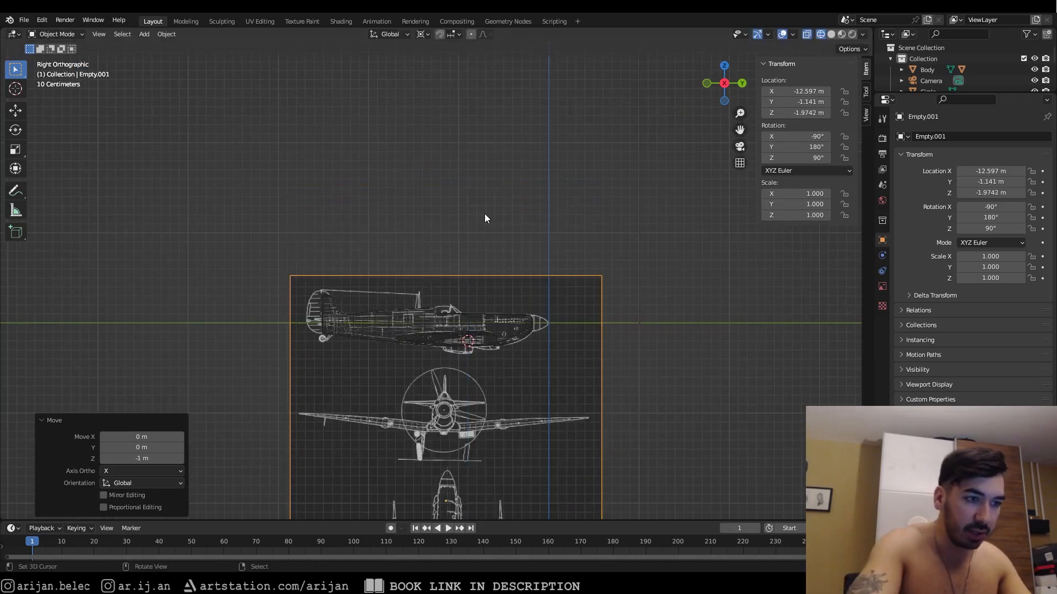
Step: Switch back to solid shading and move the wing-root piece 1 m up along the Z axis, clear of the fuselage
{"action": "middle_click_drag", "start_coordinate": [513, 347], "coordinate": [514, 273], "text": "shift"}
{"action": "scroll", "coordinate": [513, 273], "scroll_direction": "up", "scroll_amount": 9}
{"action": "key", "text": "shift+z"}
{"action": "right_click", "coordinate": [534, 210]}
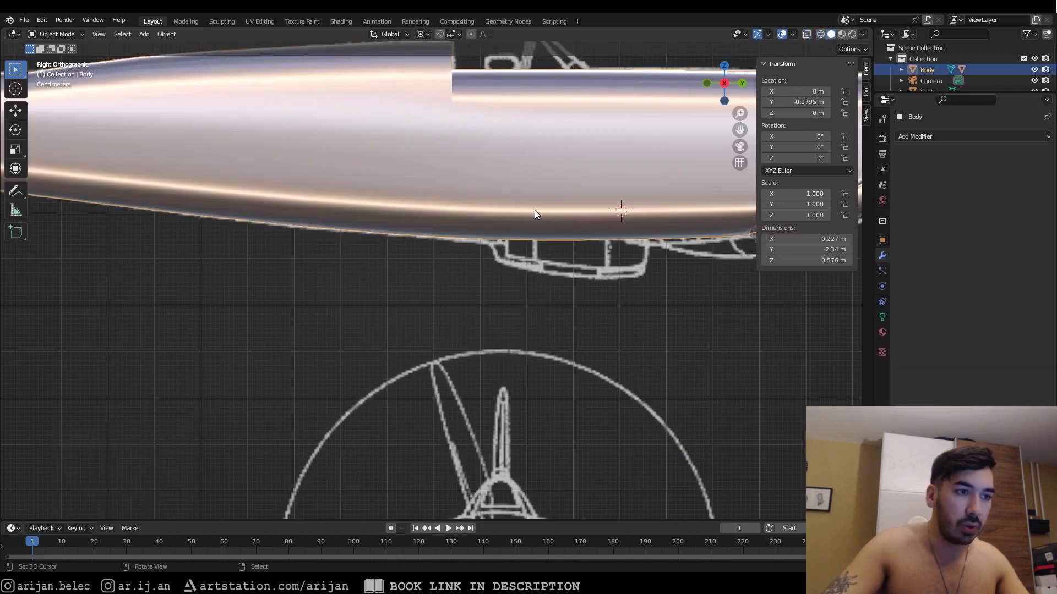
{"action": "scroll", "coordinate": [537, 215], "scroll_direction": "down", "scroll_amount": 5}
{"action": "middle_click_drag", "start_coordinate": [536, 215], "coordinate": [362, 267]}
{"action": "right_click", "coordinate": [448, 271]}
{"action": "type", "text": "gz1"}
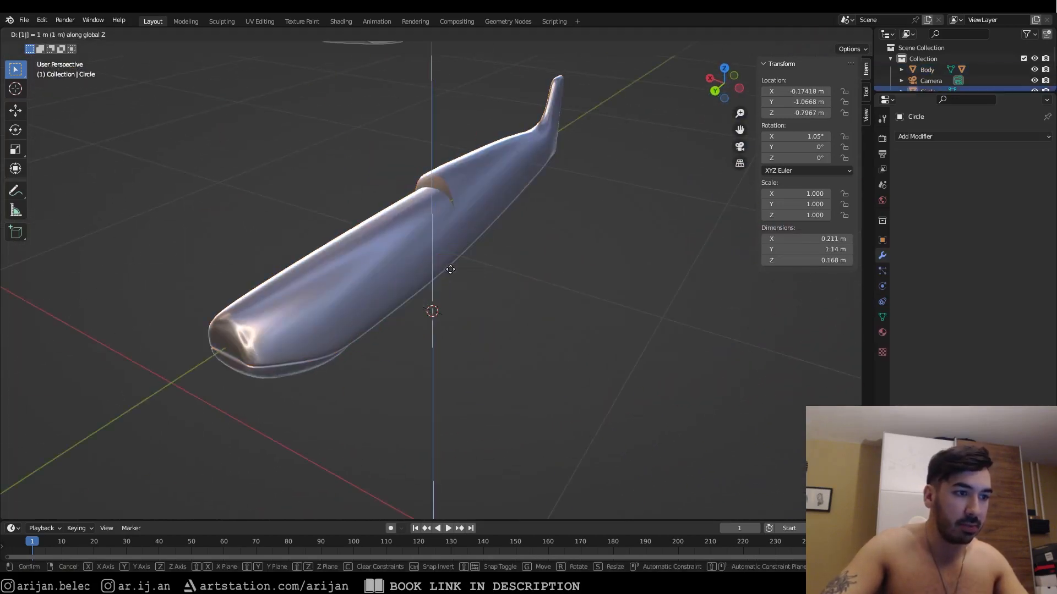
{"action": "key", "text": "Return"}
{"action": "middle_click_drag", "start_coordinate": [450, 270], "coordinate": [609, 263]}
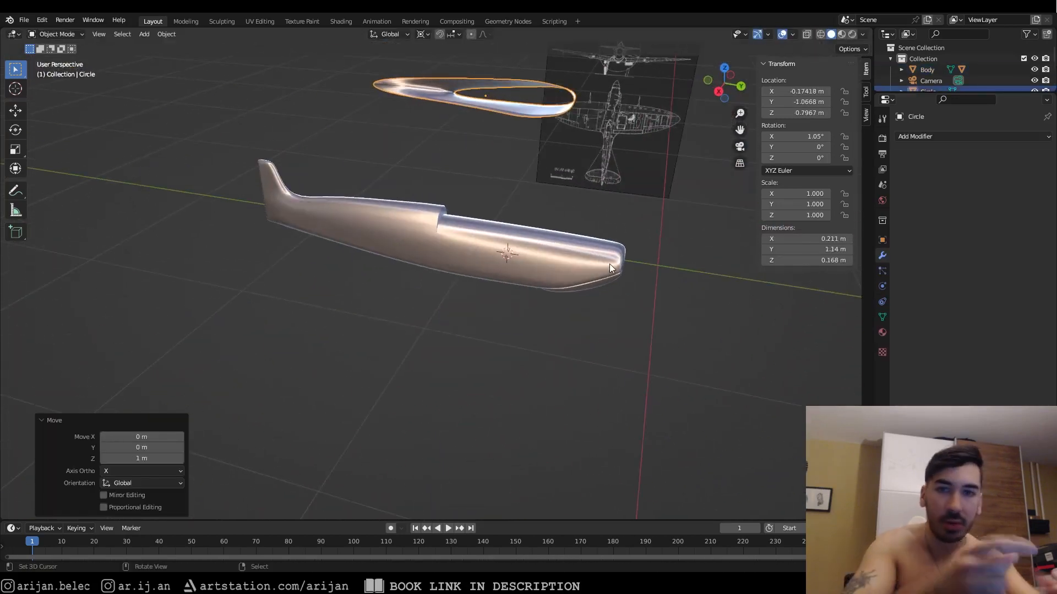
Step: Compare the fuselage body in wireframe with the wing-root fairing outline on the side-view blueprint
{"action": "key", "text": "KP_1"}
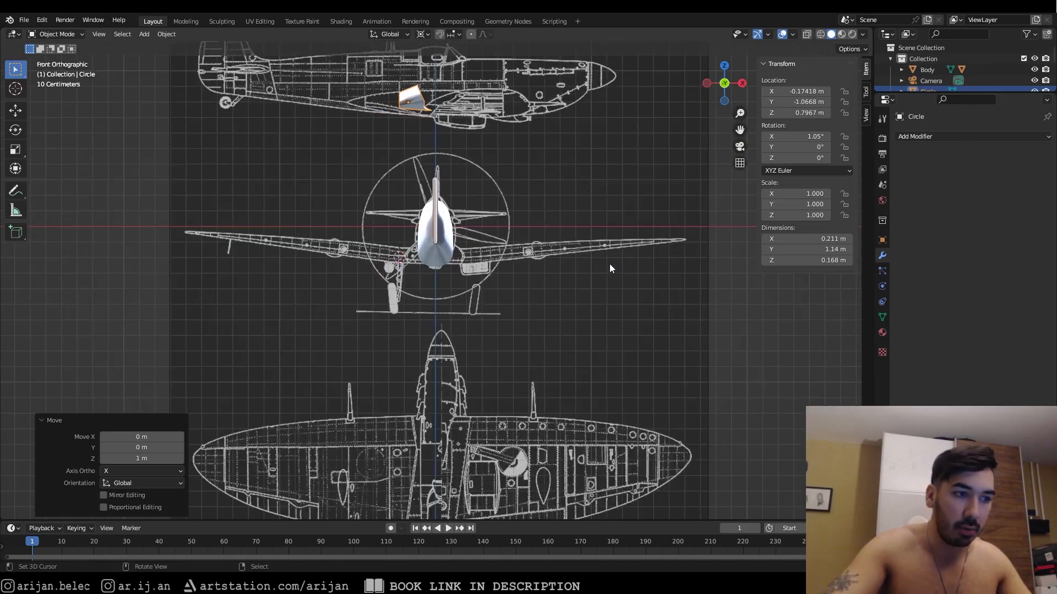
{"action": "key", "text": "KP_3"}
{"action": "scroll", "coordinate": [610, 265], "scroll_direction": "up", "scroll_amount": 3}
{"action": "right_click", "coordinate": [608, 250]}
{"action": "key", "text": "shift+z"}
{"action": "scroll", "coordinate": [609, 251], "scroll_direction": "up", "scroll_amount": 1}
{"action": "mouse_move", "coordinate": [608, 251]}
{"action": "middle_mouse_down", "text": "shift"}
{"action": "mouse_move", "coordinate": [440, 269]}
{"action": "mouse_move", "coordinate": [441, 239]}
{"action": "middle_mouse_up", "text": "shift"}
{"action": "scroll", "coordinate": [440, 269], "scroll_direction": "up", "scroll_amount": 1}
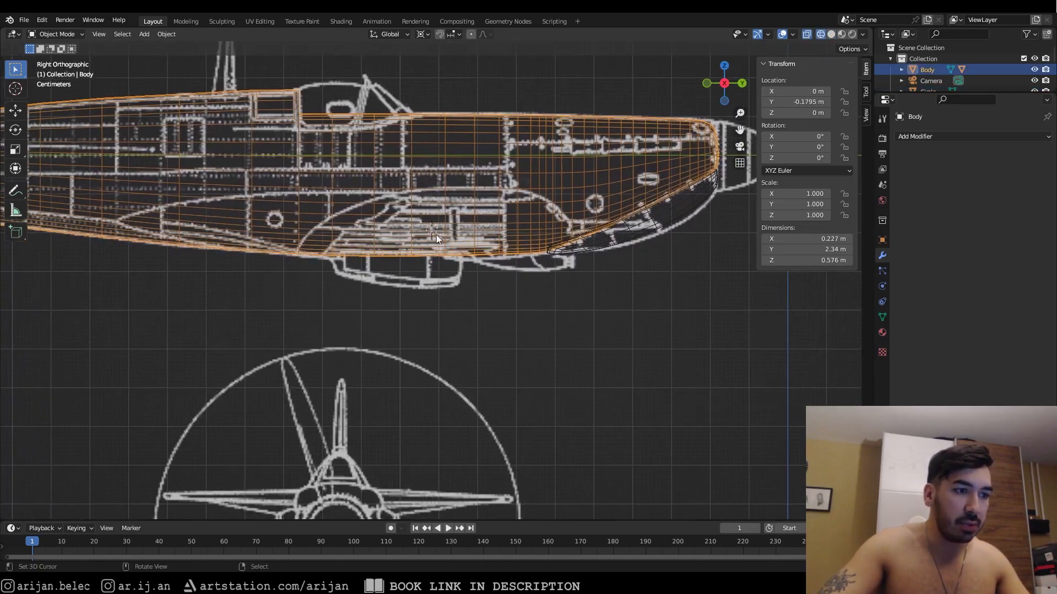
{"action": "key", "text": "shift+z"}
Step: Add a mesh circle with 32 vertices and a 1 m radius at the 3D cursor beside the lower fuselage
{"action": "scroll", "coordinate": [439, 233], "scroll_direction": "down", "scroll_amount": 4}
{"action": "key", "text": "shift+a"}
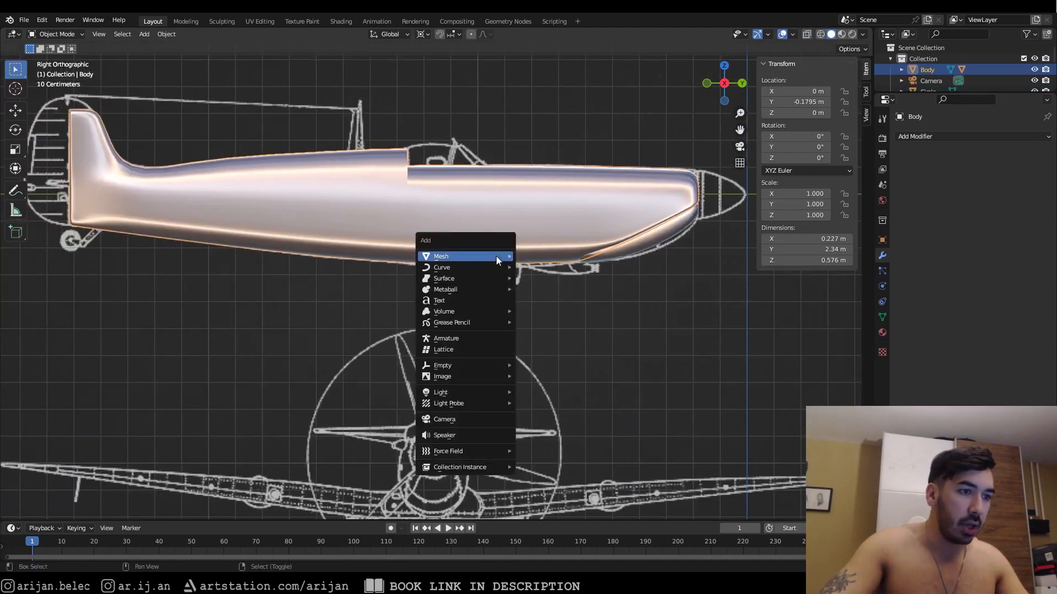
{"action": "mouse_move", "coordinate": [499, 260]}
{"action": "left_click", "coordinate": [531, 277]}
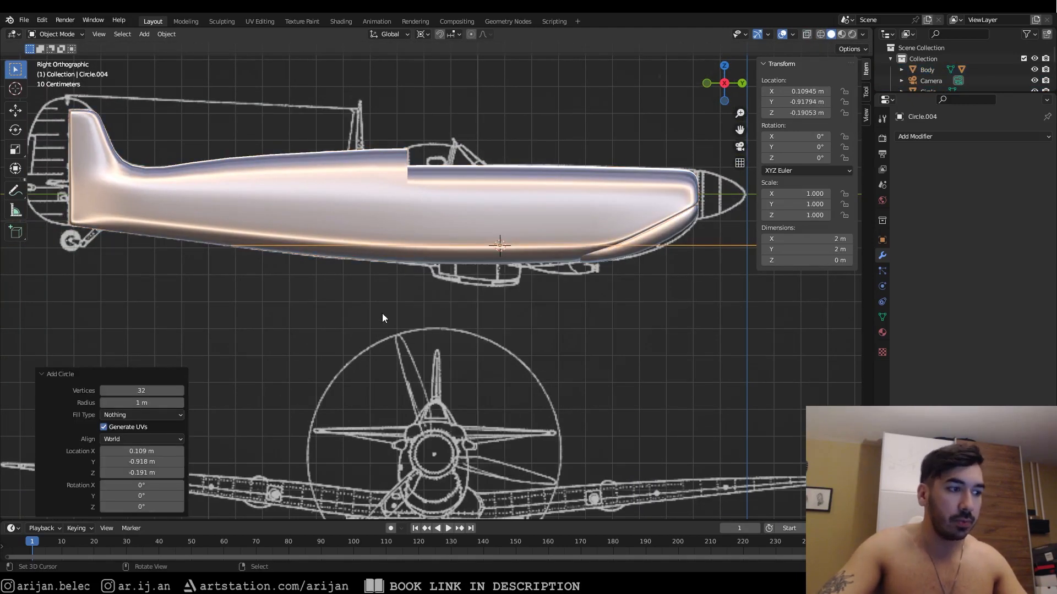
{"action": "scroll", "coordinate": [382, 318], "scroll_direction": "down", "scroll_amount": 1}
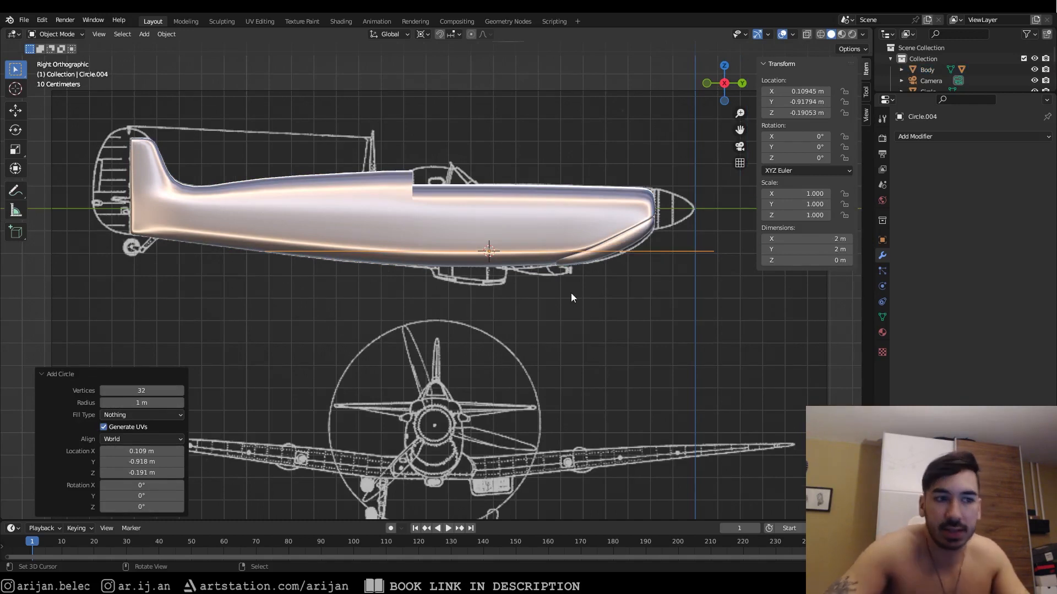
Step: Show the scene in wireframe and rotate the circle's vertices 90° about the Y axis in Edit Mode
{"action": "key", "text": "shift+z"}
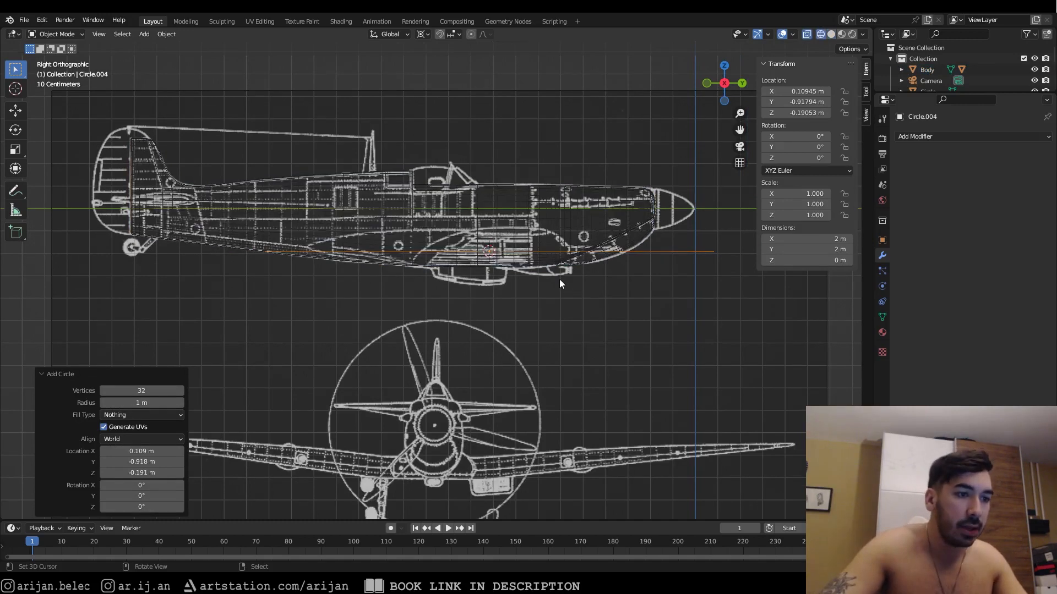
{"action": "key", "text": "Tab"}
{"action": "middle_click_drag", "start_coordinate": [560, 282], "coordinate": [567, 290], "text": "shift"}
{"action": "type", "text": "ry"}
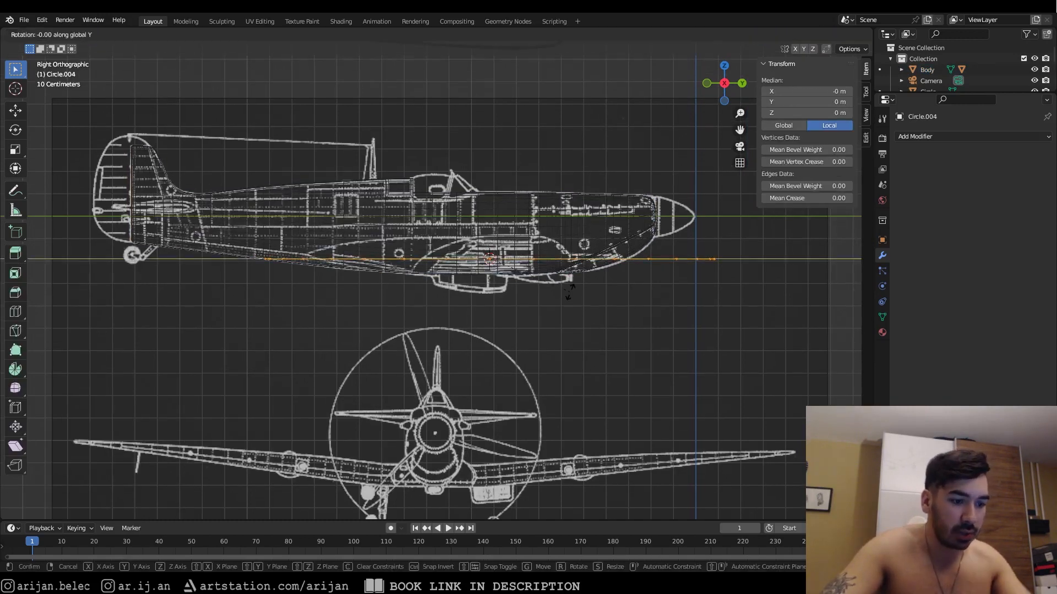
{"action": "type", "text": "90"}
{"action": "key", "text": "Return"}
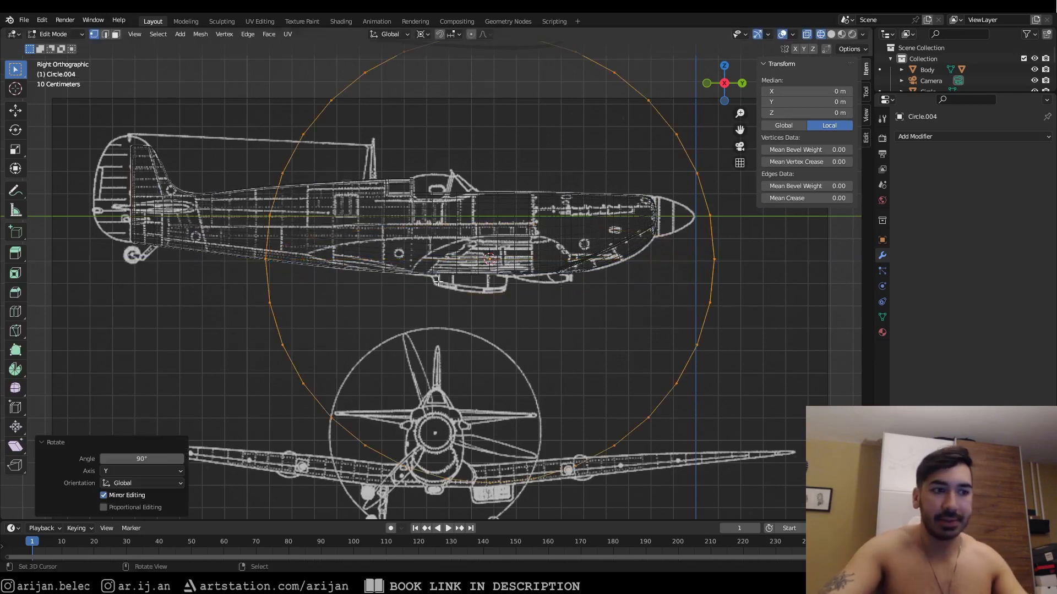
Step: Scale the circle to 0.753, then flatten it along Z by 0.189 into a long ellipse
{"action": "key", "text": "s"}
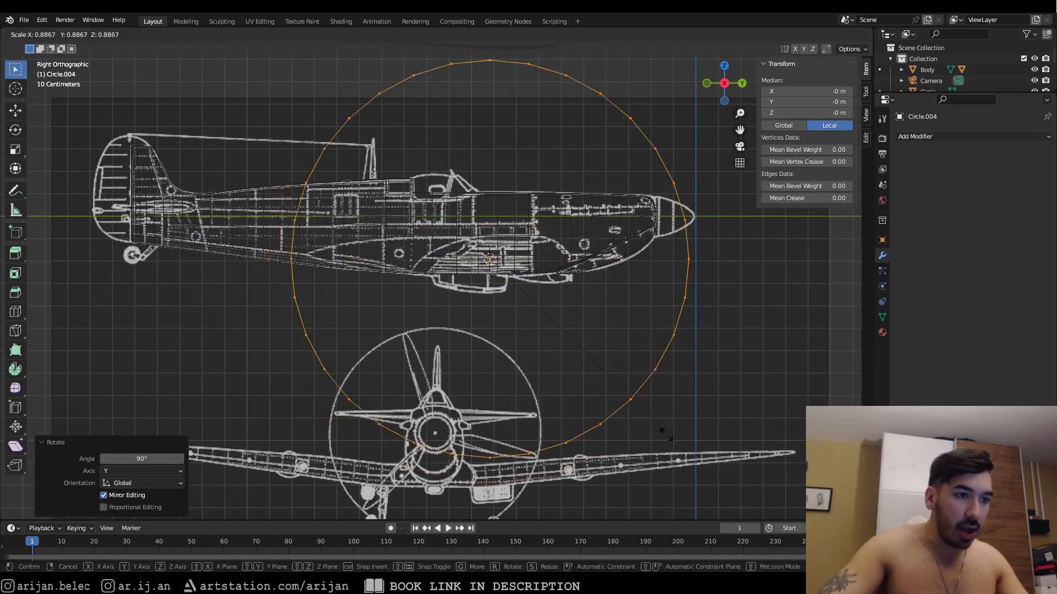
{"action": "left_click", "coordinate": [647, 388]}
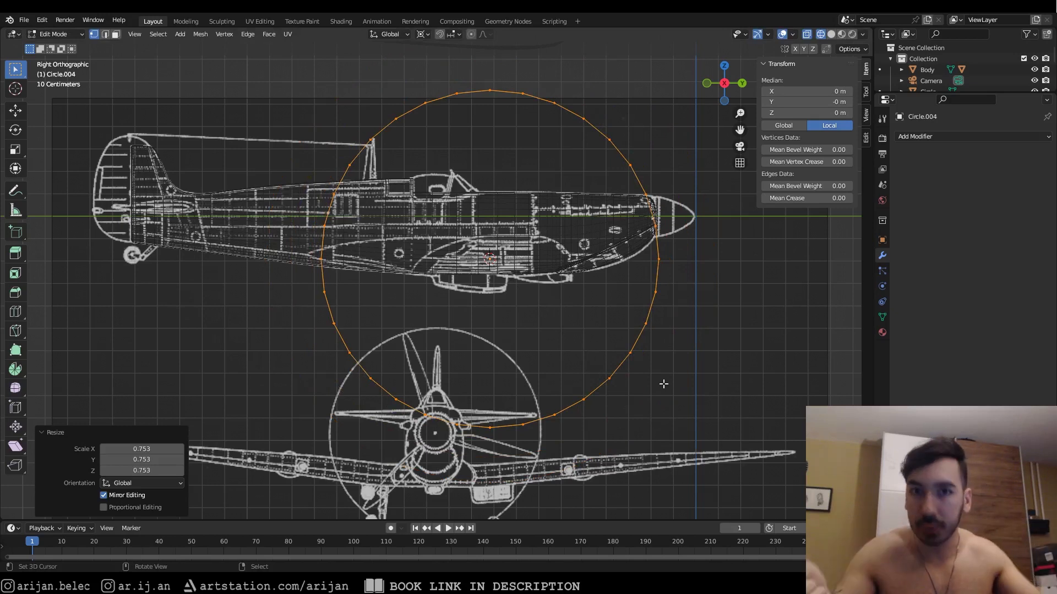
{"action": "key", "text": "s"}
{"action": "key", "text": "z"}
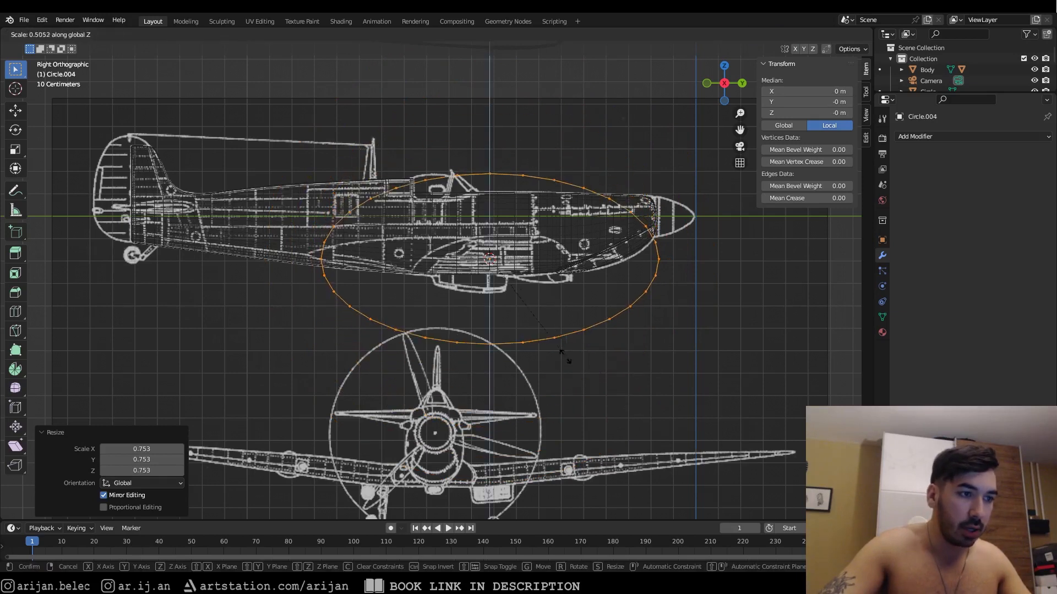
{"action": "left_click", "coordinate": [497, 306]}
Step: Move the ellipse about 0.23 m toward the tail over the wing-root fairing and scale it by 0.803 and 0.933
{"action": "key", "text": "g"}
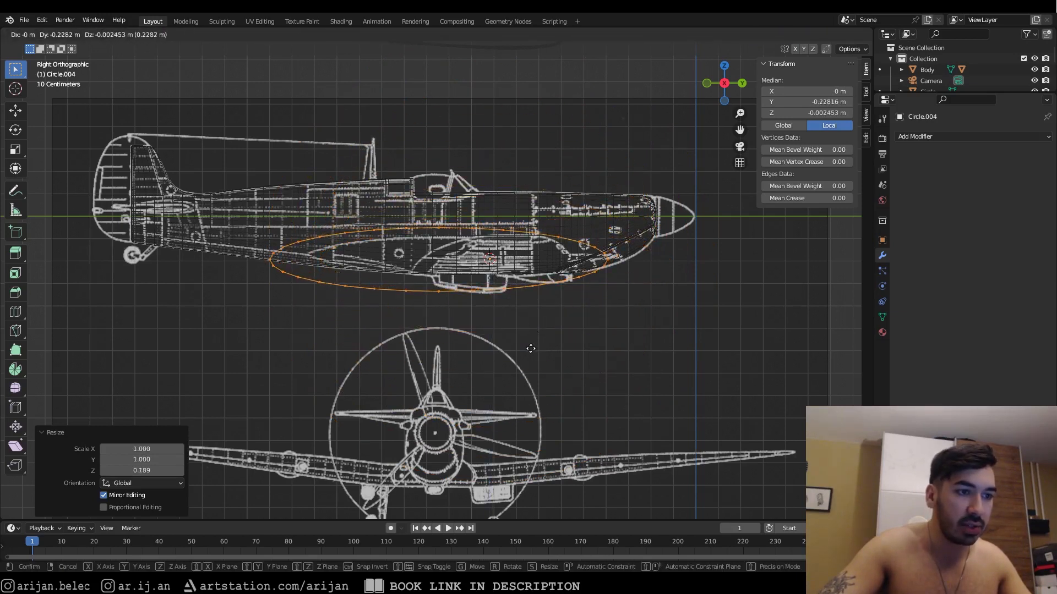
{"action": "left_click", "coordinate": [530, 350]}
{"action": "key", "text": "s"}
{"action": "left_click", "coordinate": [552, 368]}
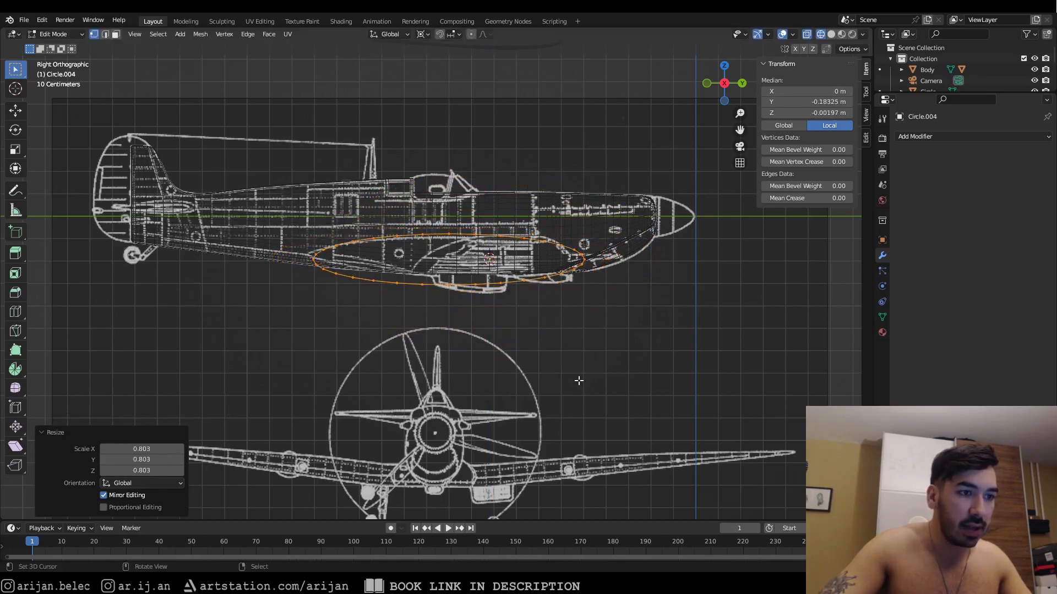
{"action": "key", "text": "s"}
{"action": "left_click", "coordinate": [561, 377]}
Step: Scale the ellipse by 0.784 and move it -0.02944 m in Y and 0.00736 m in Z to match the fairing's height
{"action": "key", "text": "g"}
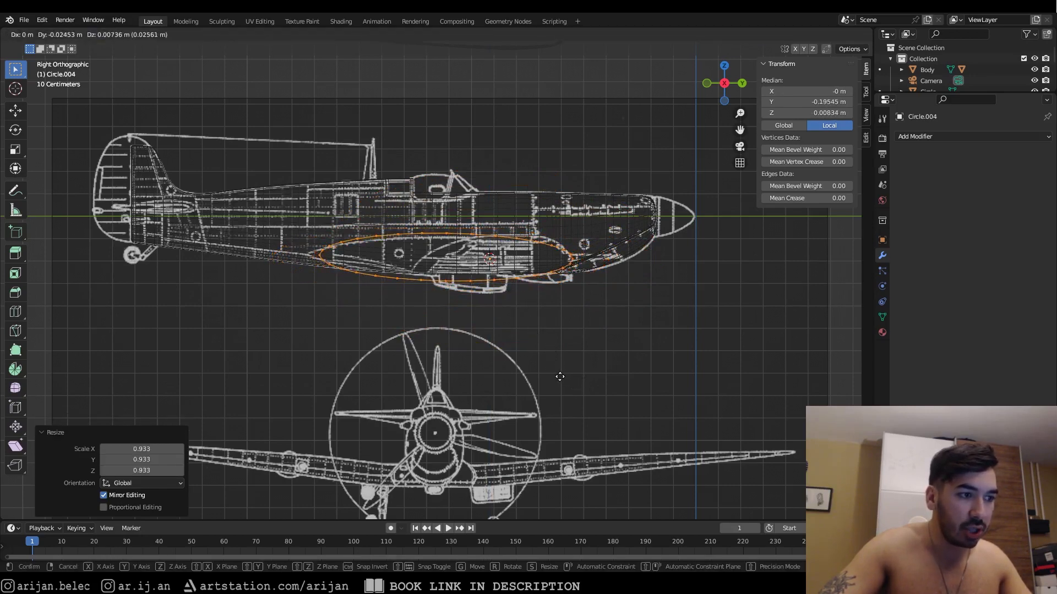
{"action": "right_click", "coordinate": [560, 376]}
{"action": "key", "text": "s"}
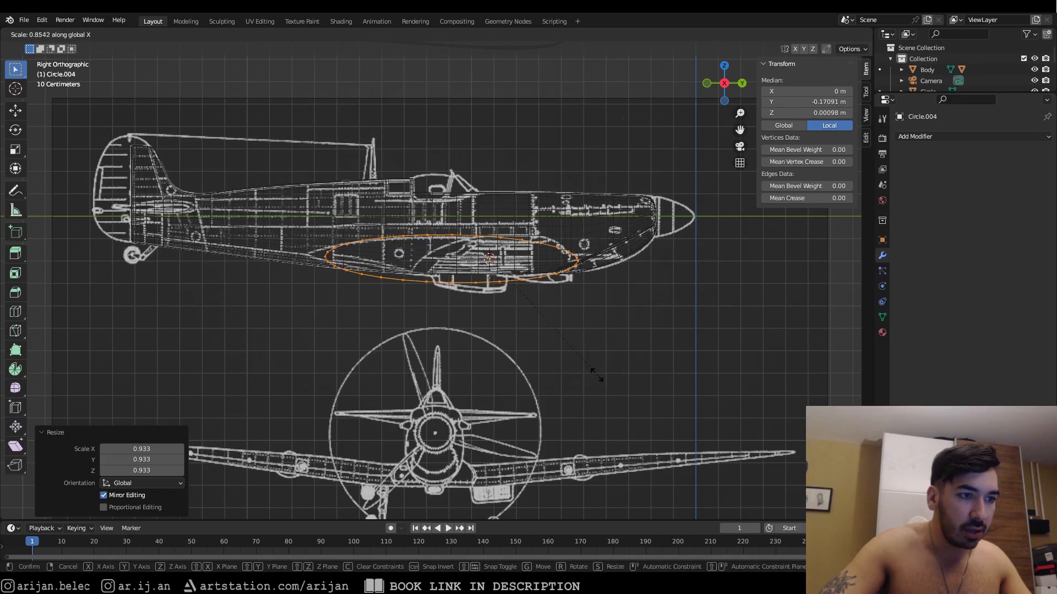
{"action": "left_click", "coordinate": [578, 368]}
{"action": "key", "text": "g"}
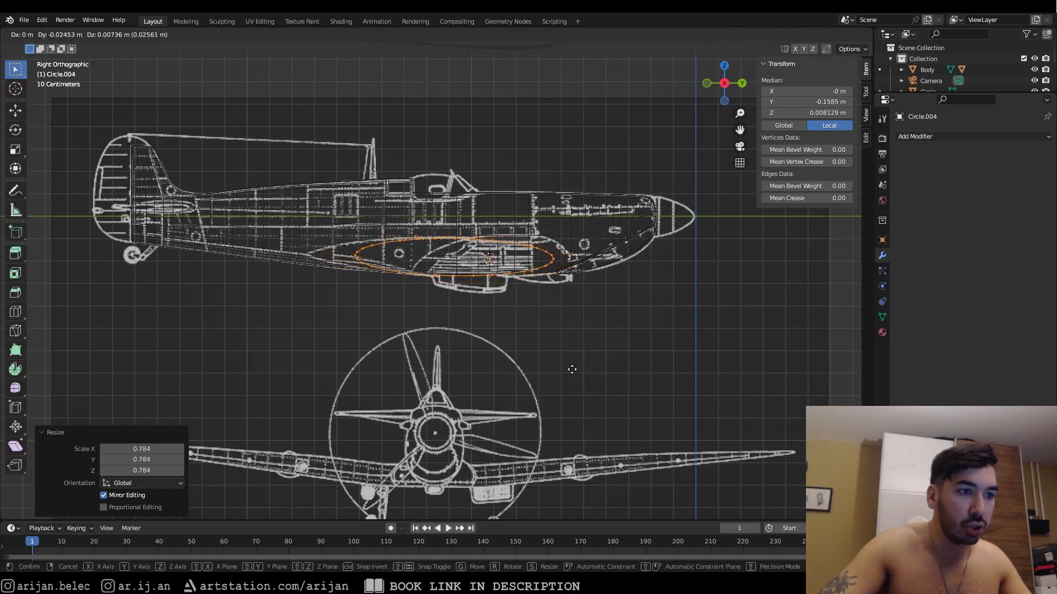
{"action": "left_click", "coordinate": [572, 367]}
Step: Select the ellipse's front vertex, enable proportional editing and snap the 3D cursor to that vertex
{"action": "scroll", "coordinate": [577, 306], "scroll_direction": "up", "scroll_amount": 2}
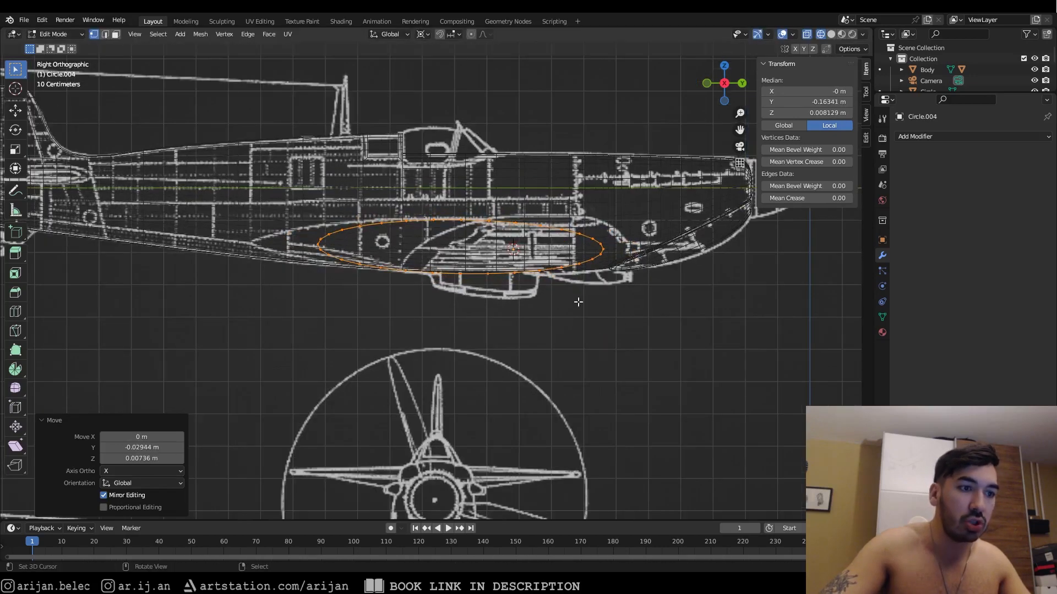
{"action": "left_click", "coordinate": [603, 248]}
{"action": "scroll", "coordinate": [603, 252], "scroll_direction": "up", "scroll_amount": 2}
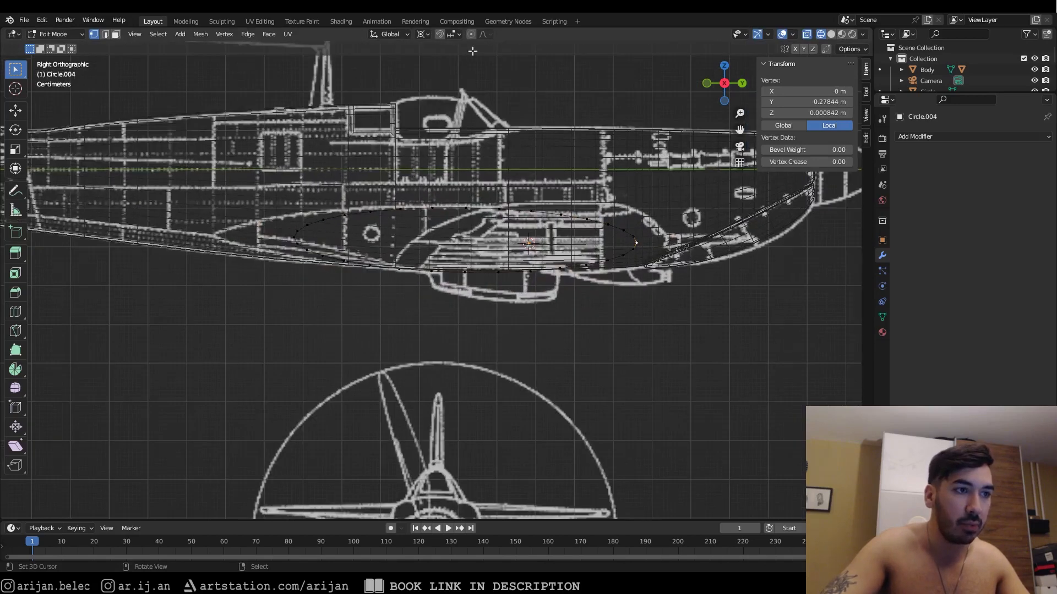
{"action": "key", "text": "o"}
{"action": "key", "text": "s"}
{"action": "right_click", "coordinate": [648, 267]}
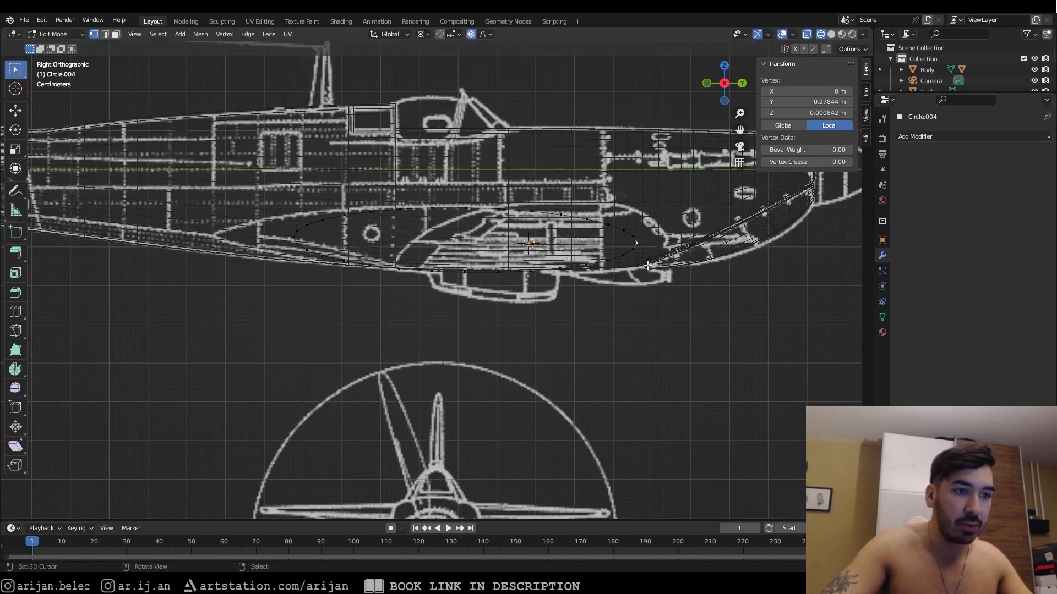
{"action": "key", "text": "shift+s"}
{"action": "left_click", "coordinate": [652, 336]}
Step: Try to scale the ellipse along Y from its front vertex with an enlarged proportional editing radius
{"action": "key", "text": "s"}
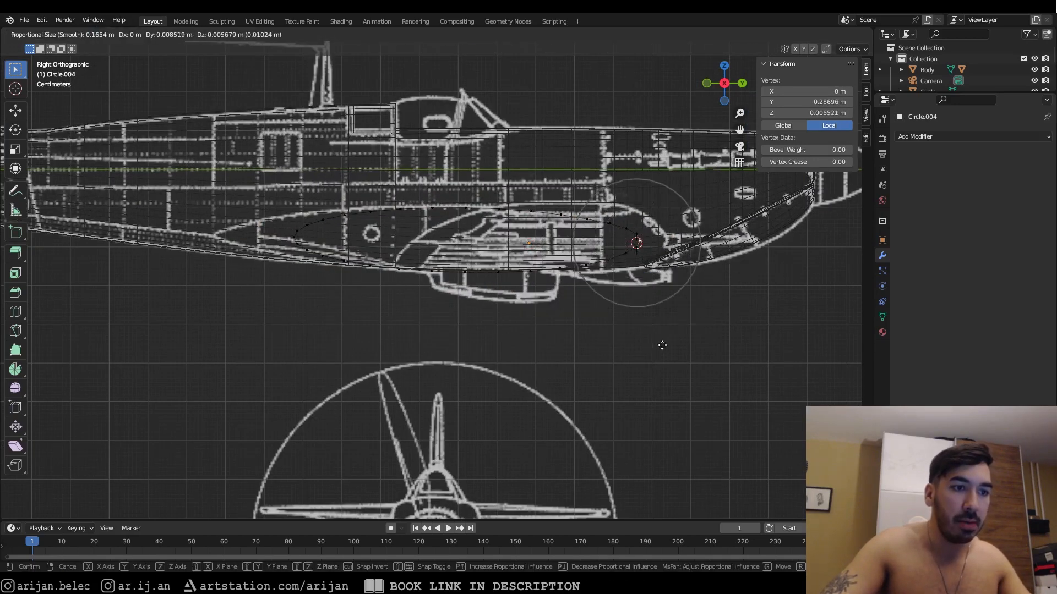
{"action": "scroll", "coordinate": [655, 346], "scroll_direction": "down", "scroll_amount": 4}
{"action": "key", "text": "x"}
{"action": "key", "text": "y"}
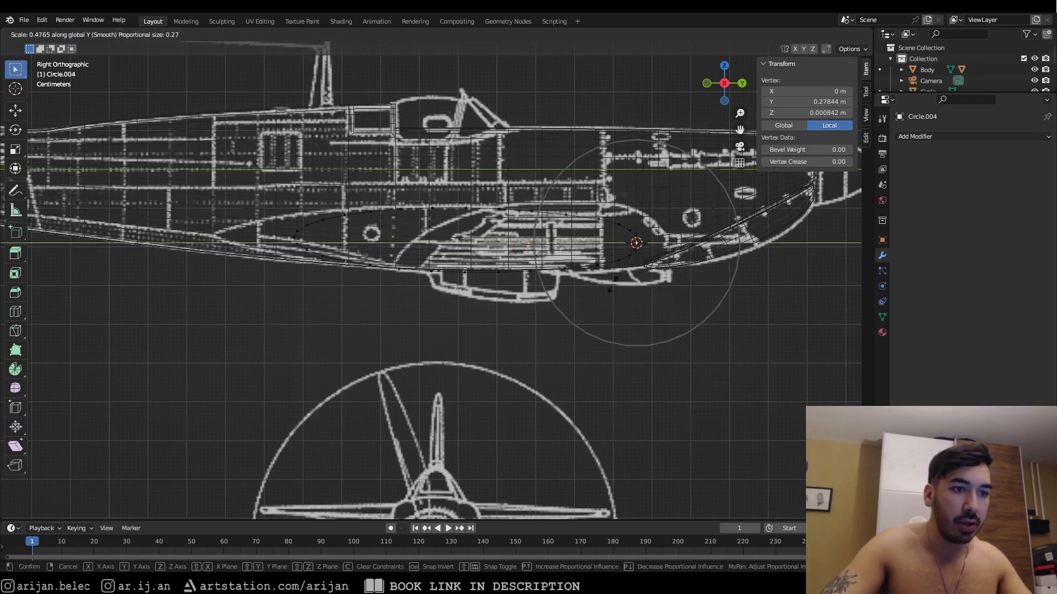
{"action": "scroll", "coordinate": [612, 285], "scroll_direction": "down", "scroll_amount": 10}
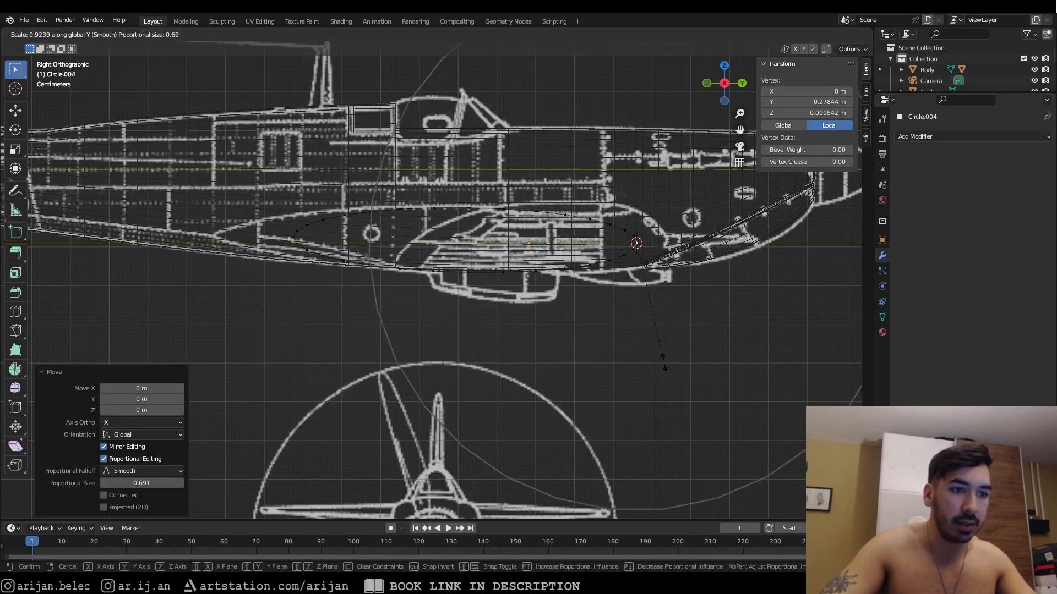
{"action": "right_click", "coordinate": [636, 271]}
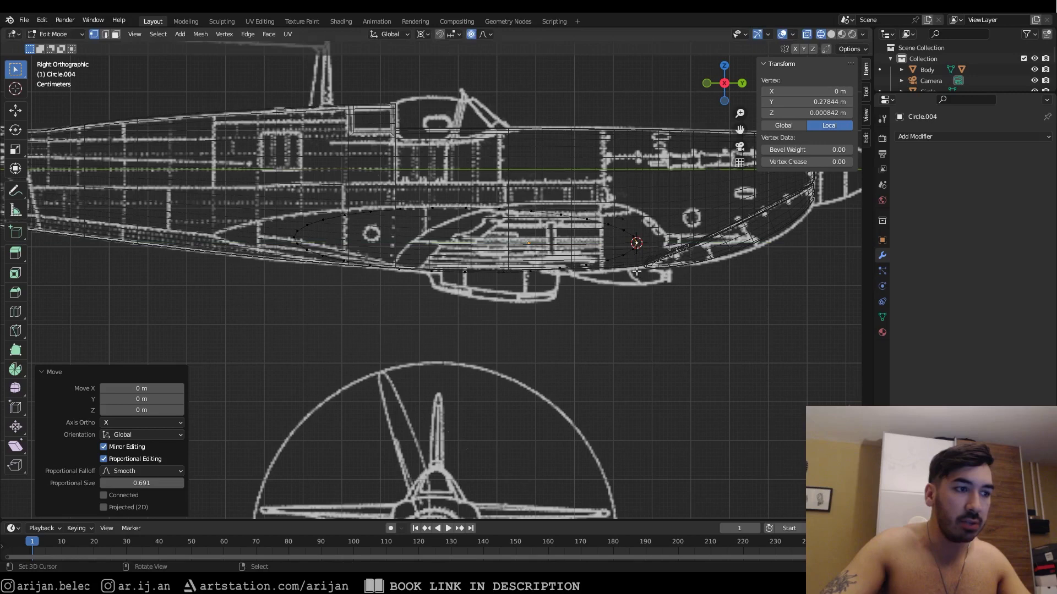
Step: Try to move the ellipse's rear vertex along Y toward the fairing's tail end with a smaller proportional editing radius
{"action": "right_click", "coordinate": [293, 241]}
{"action": "key", "text": "g"}
{"action": "key", "text": "y"}
{"action": "scroll", "coordinate": [355, 325], "scroll_direction": "up", "scroll_amount": 6}
{"action": "right_click", "coordinate": [350, 325]}
{"action": "key", "text": "g"}
{"action": "key", "text": "y"}
{"action": "scroll", "coordinate": [340, 329], "scroll_direction": "up", "scroll_amount": 3}
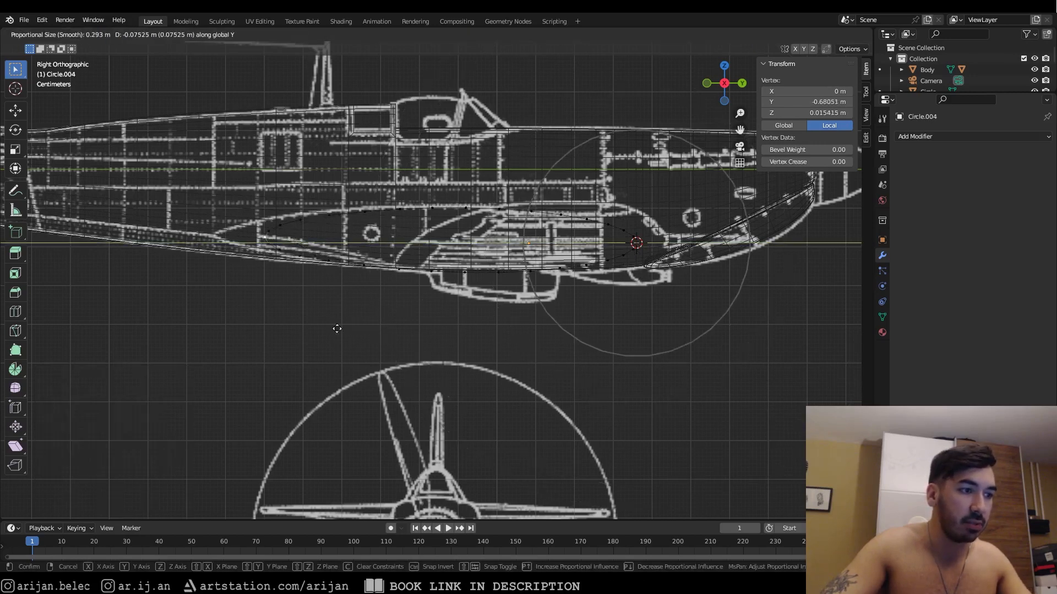
{"action": "scroll", "coordinate": [325, 330], "scroll_direction": "up", "scroll_amount": 5}
{"action": "right_click", "coordinate": [371, 326]}
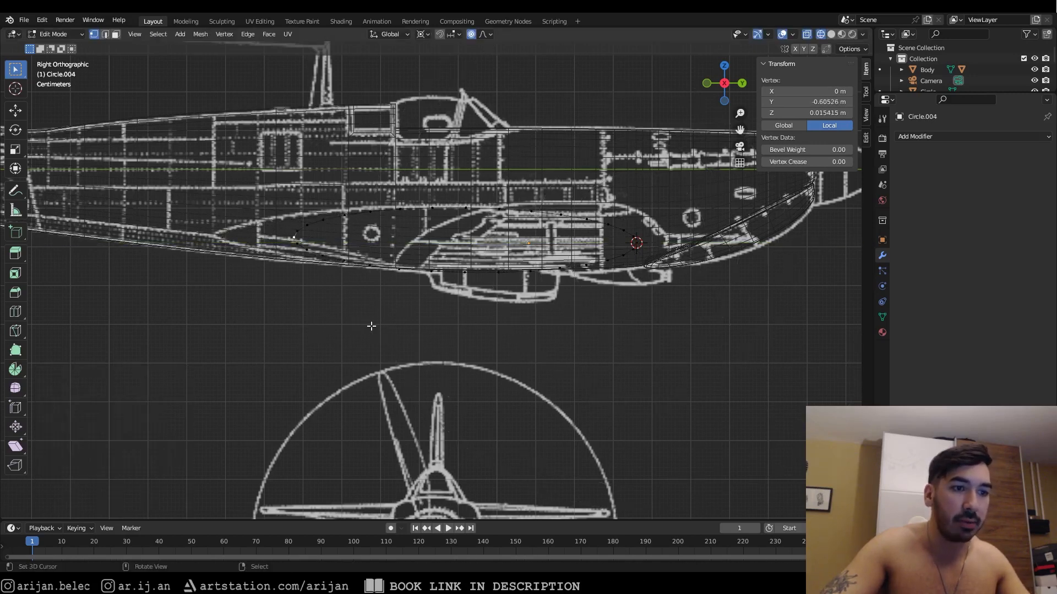
Step: Select the ellipse's front vertex again and set the transform pivot point to Median Point
{"action": "right_click", "coordinate": [633, 244]}
{"action": "left_click", "coordinate": [422, 36]}
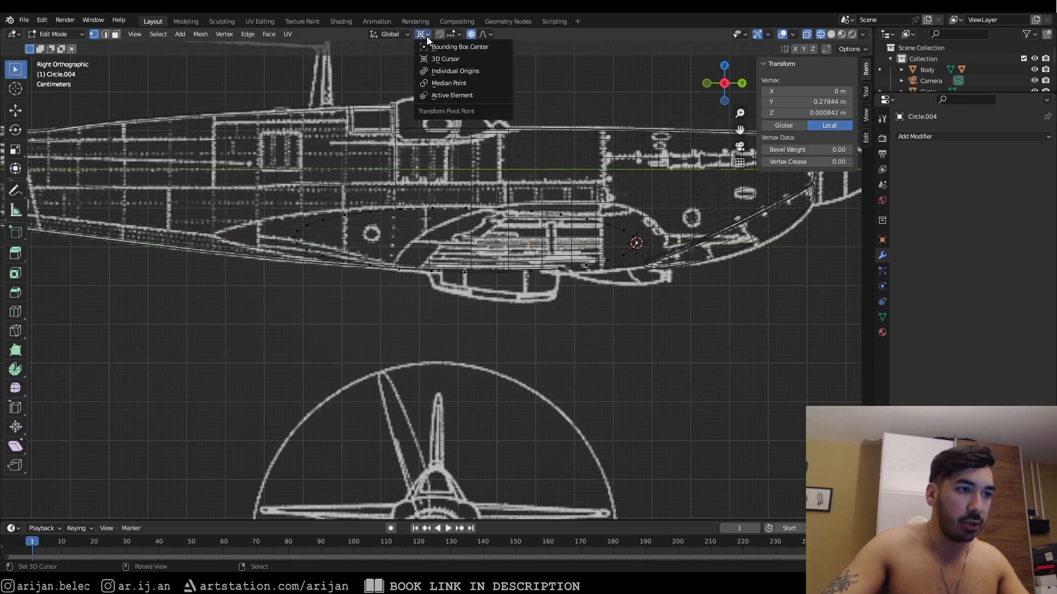
{"action": "left_click", "coordinate": [440, 85]}
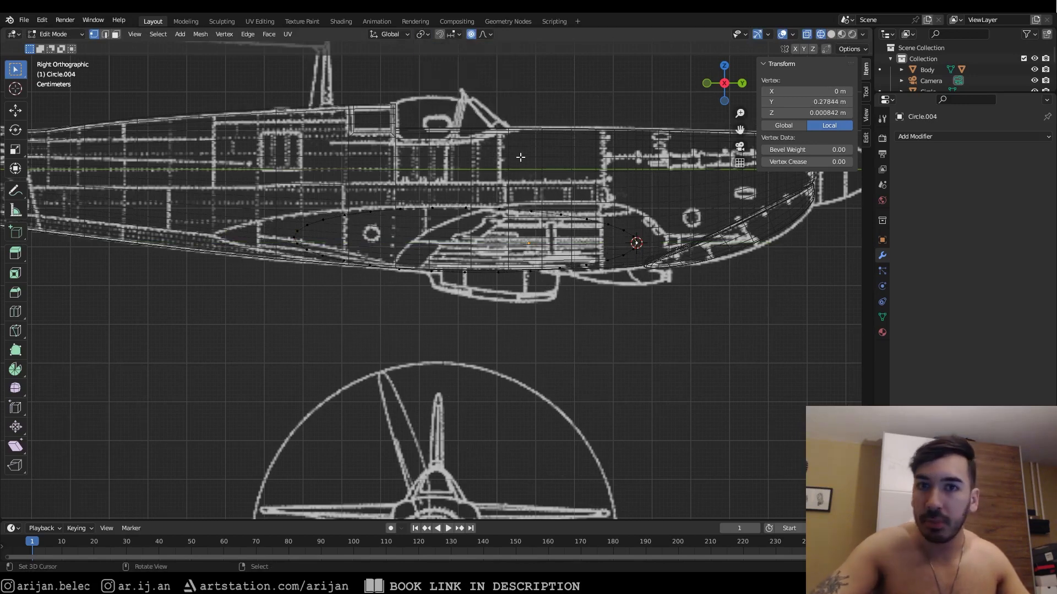
{"action": "scroll", "coordinate": [513, 162], "scroll_direction": "up", "scroll_amount": 1}
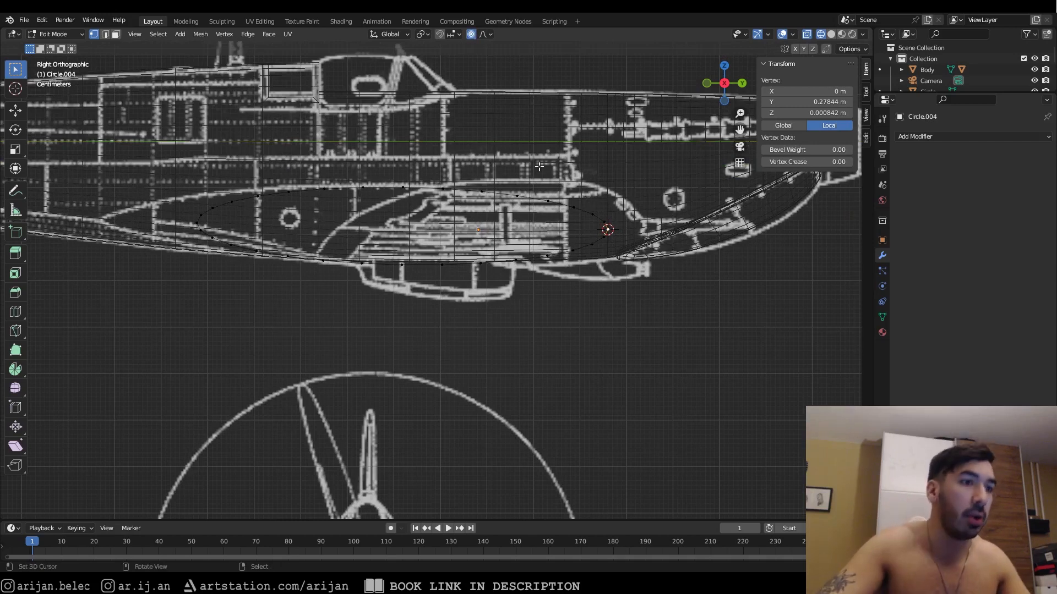
{"action": "middle_click_drag", "start_coordinate": [527, 154], "coordinate": [511, 164], "text": "shift"}
{"action": "key", "text": "o"}
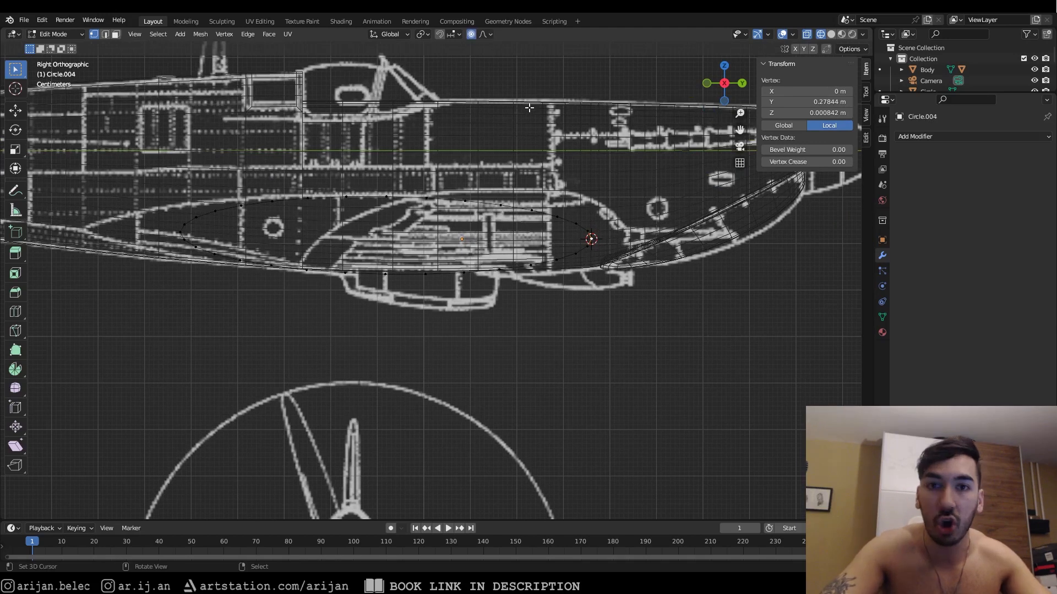
Step: Examine the proportional editing falloff types, keeping Smooth
{"action": "key", "text": "o"}
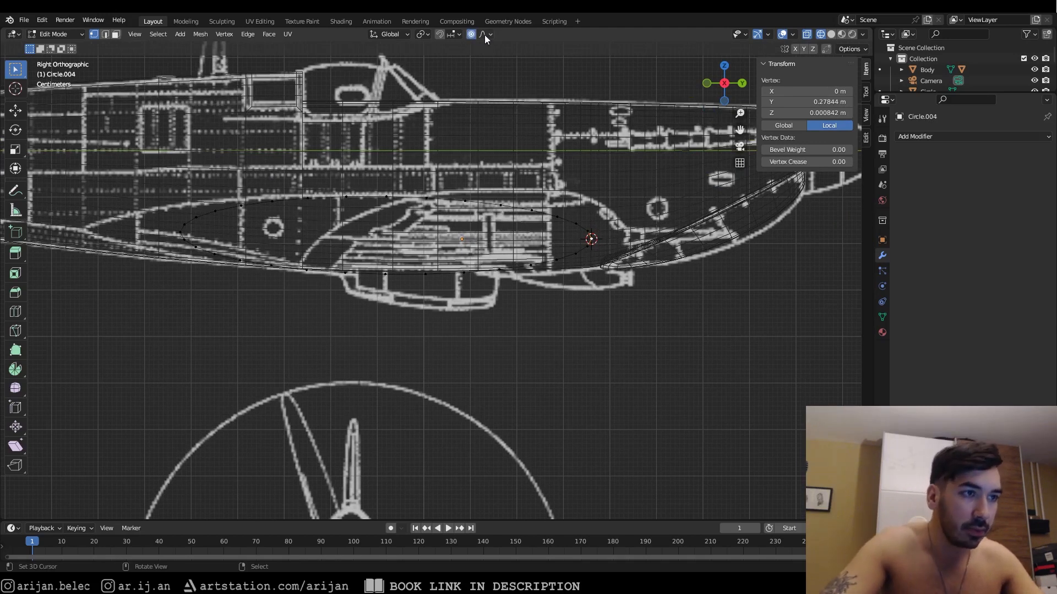
{"action": "left_click", "coordinate": [484, 35]}
{"action": "left_click", "coordinate": [485, 35]}
{"action": "left_click", "coordinate": [481, 37]}
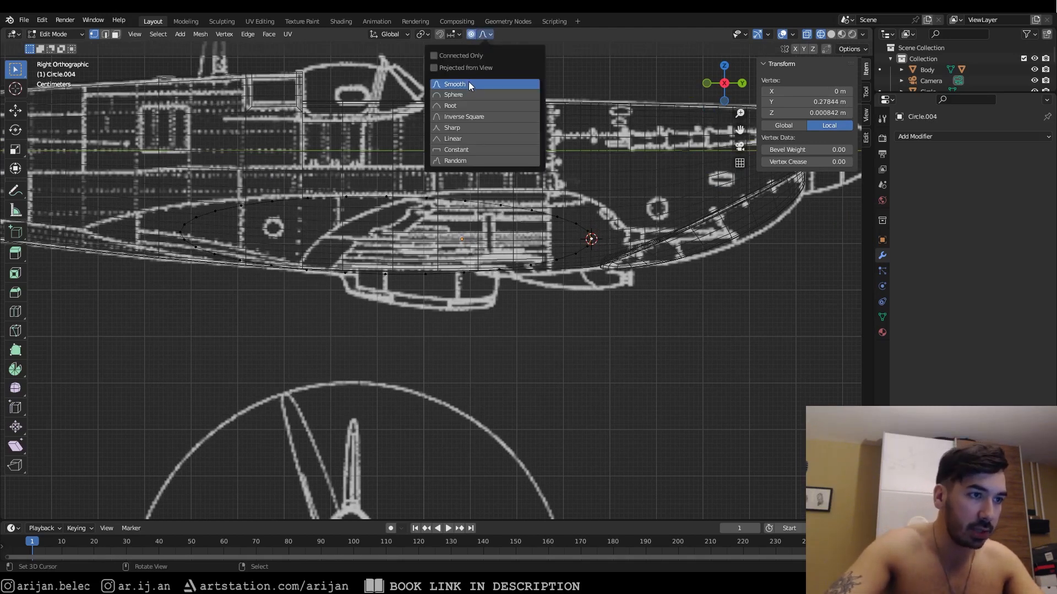
{"action": "scroll", "coordinate": [550, 253], "scroll_direction": "up", "scroll_amount": 1}
{"action": "middle_click_drag", "start_coordinate": [613, 269], "coordinate": [525, 274], "text": "shift"}
{"action": "scroll", "coordinate": [506, 257], "scroll_direction": "down", "scroll_amount": 1}
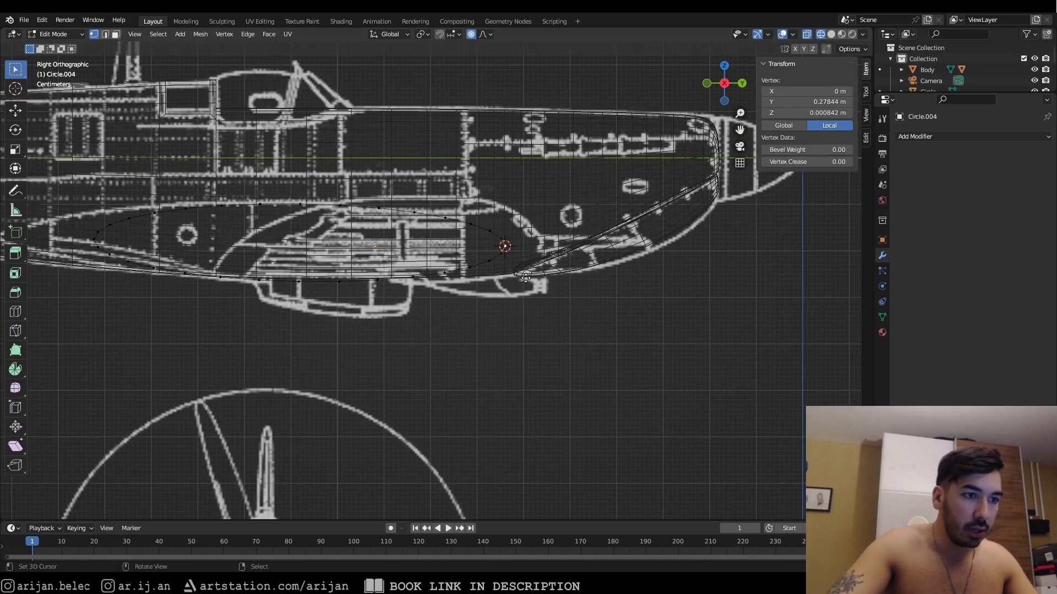
Step: Try to move the ellipse's front vertex with a proportional editing radius of about 0.18 m
{"action": "key", "text": "g"}
{"action": "scroll", "coordinate": [503, 240], "scroll_direction": "down", "scroll_amount": 2}
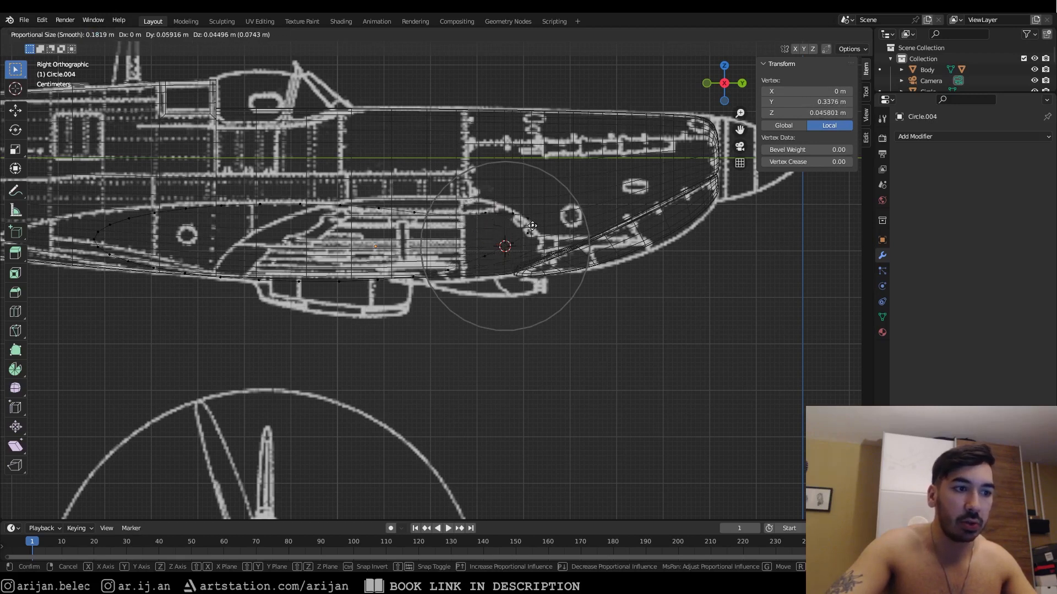
{"action": "right_click", "coordinate": [497, 237]}
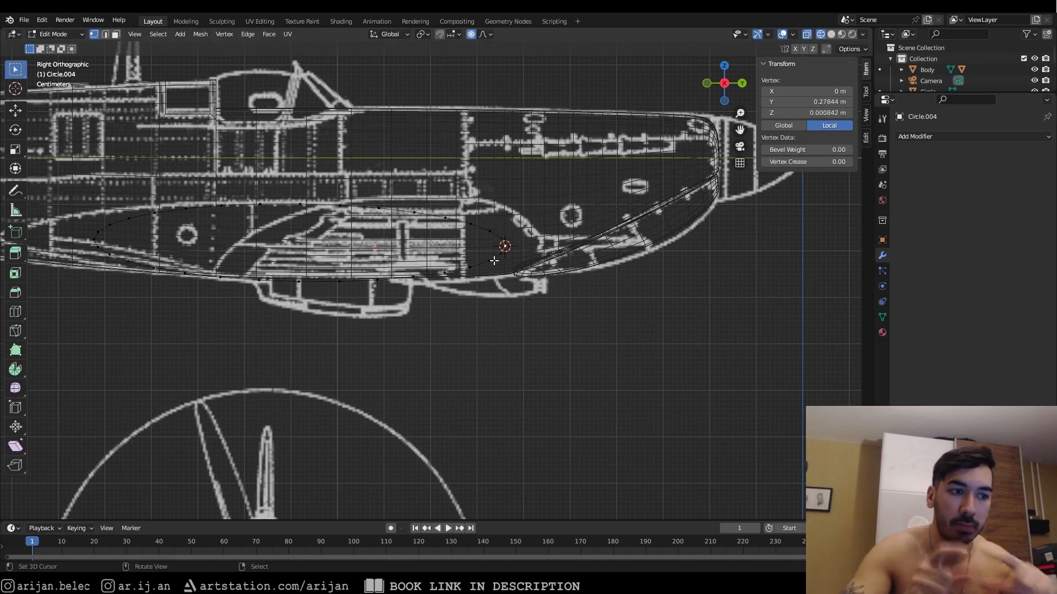
{"action": "key", "text": "g"}
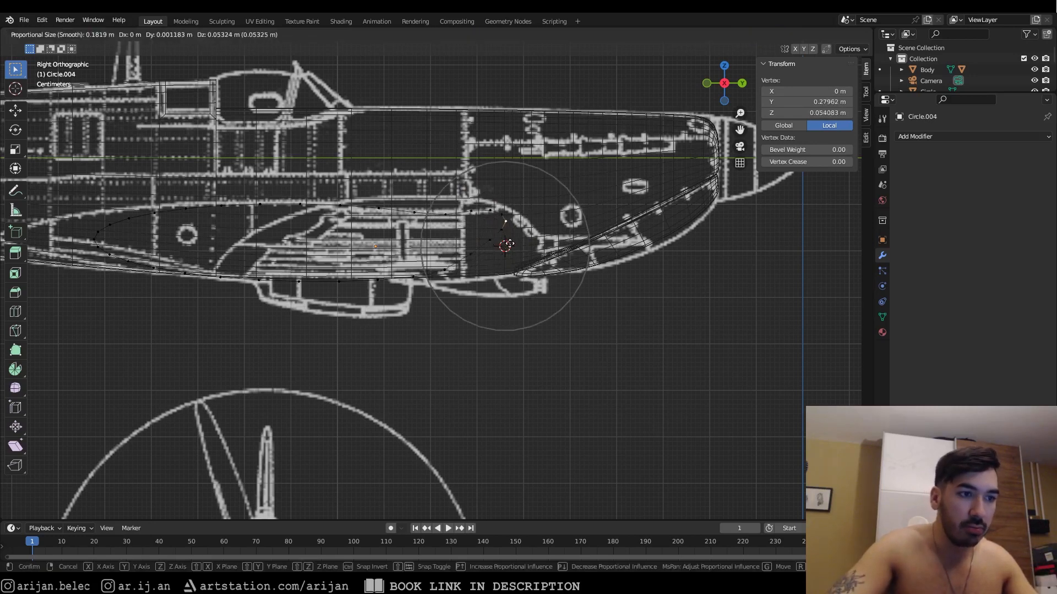
{"action": "right_click", "coordinate": [542, 273]}
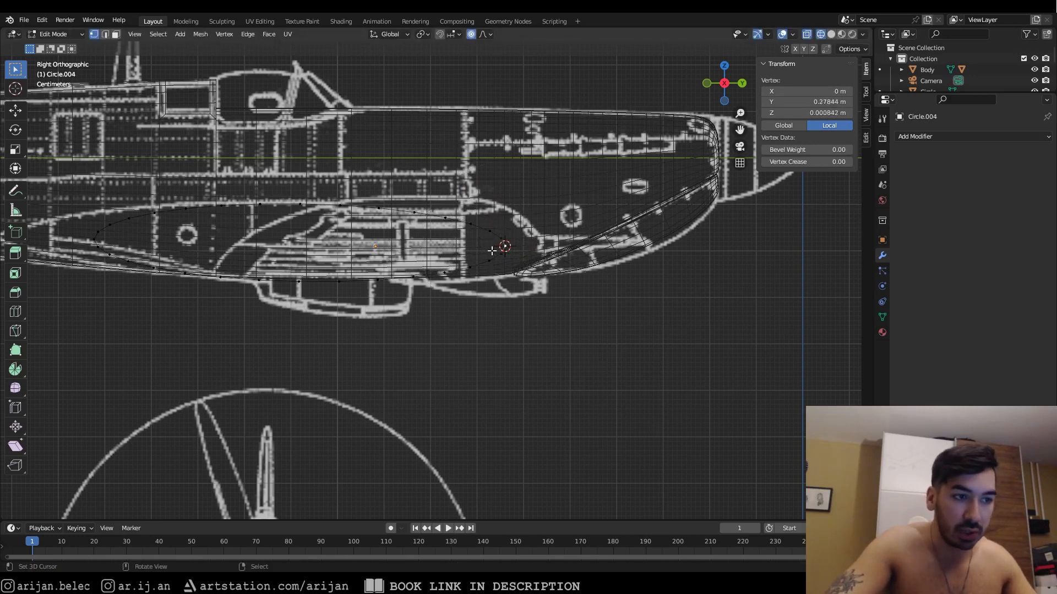
Step: Try moving the front vertex with proportional editing switched off and on again to compare the effect
{"action": "key", "text": "g"}
{"action": "right_click", "coordinate": [535, 276]}
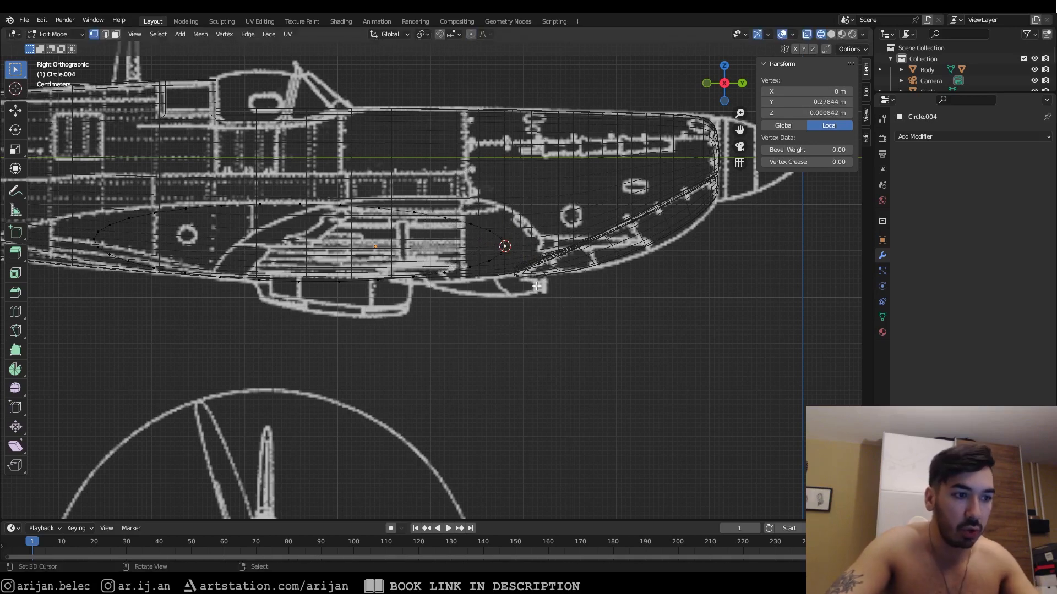
{"action": "key", "text": "g"}
{"action": "right_click", "coordinate": [562, 281]}
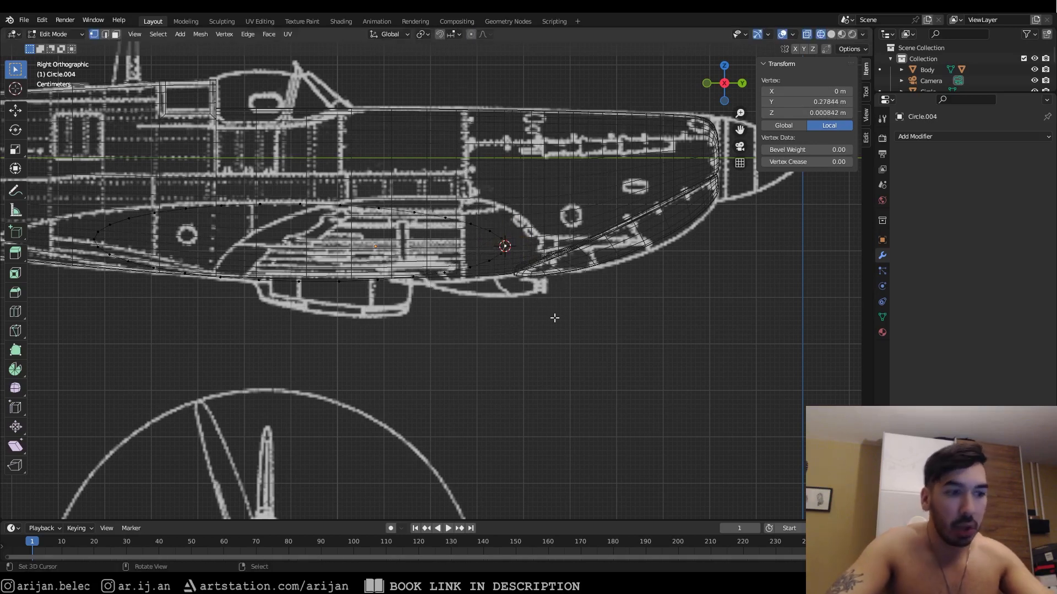
{"action": "key", "text": "g"}
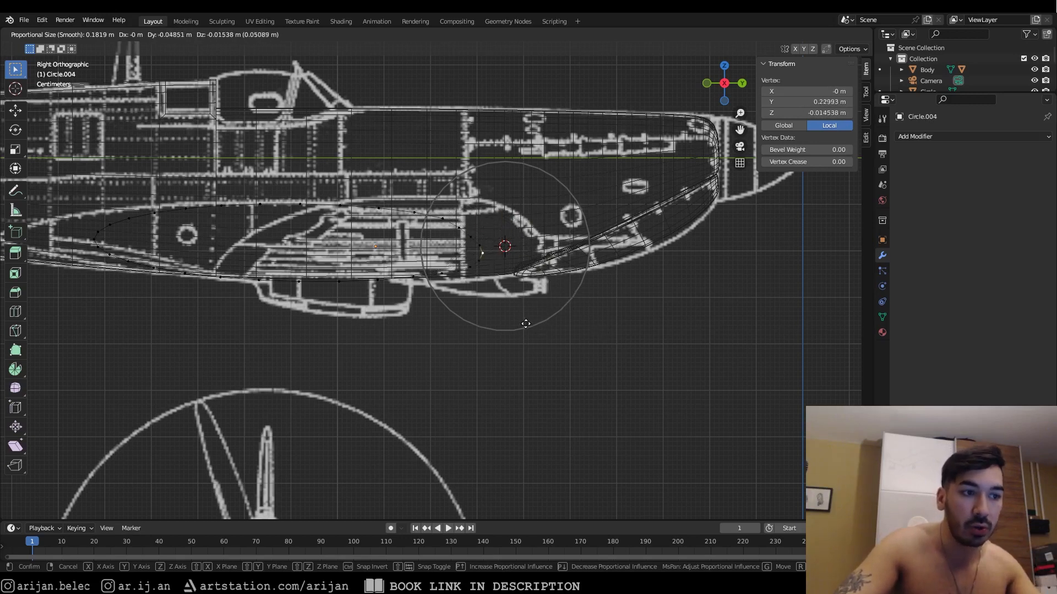
{"action": "right_click", "coordinate": [568, 318]}
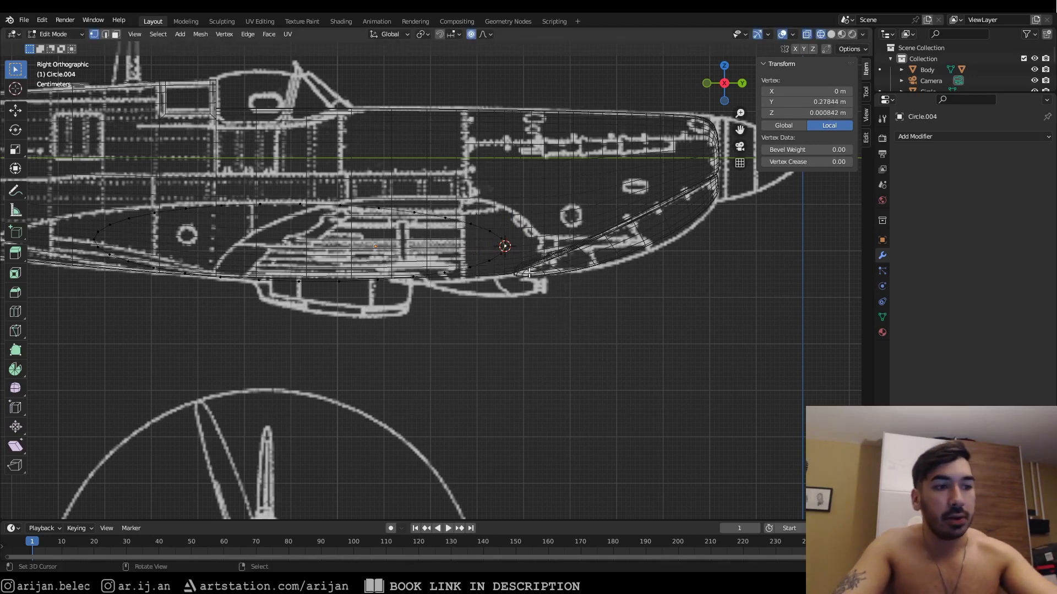
Step: Try to move the front vertex toward the nose with the proportional editing radius enlarged to about 0.20 m
{"action": "key", "text": "g"}
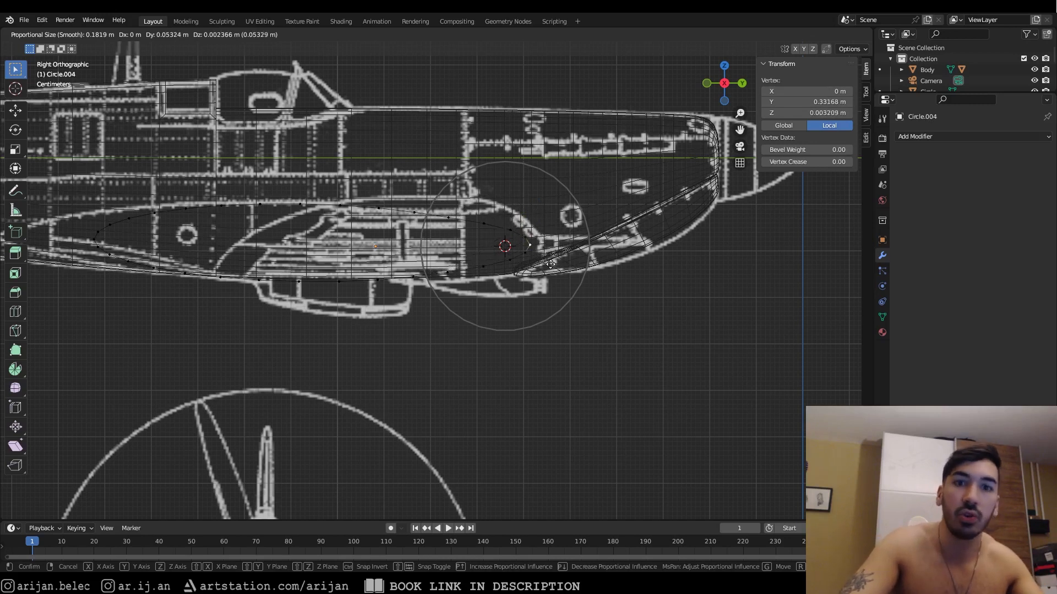
{"action": "left_click", "coordinate": [503, 245]}
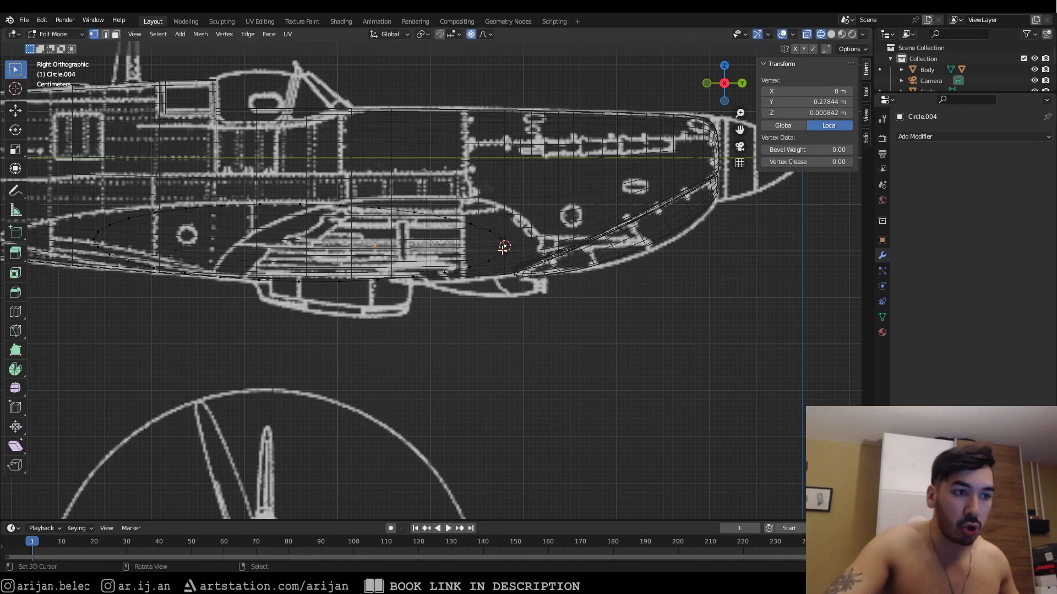
{"action": "key", "text": "g"}
{"action": "scroll", "coordinate": [536, 282], "scroll_direction": "down", "scroll_amount": 1}
{"action": "right_click", "coordinate": [536, 282]}
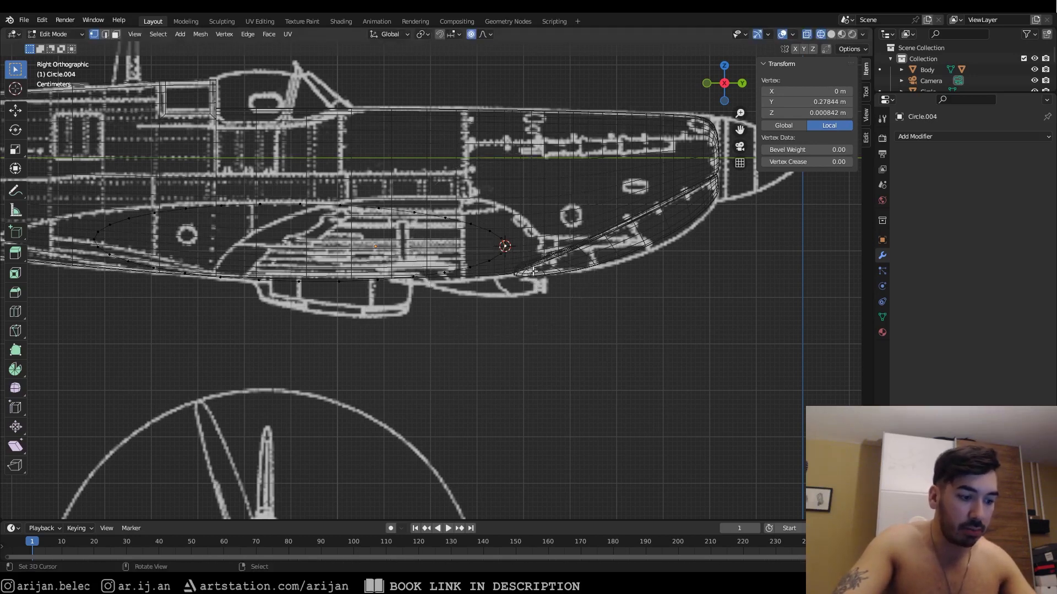
Step: Try to move the front vertex while varying the proportional editing radius, enlarging it to about 0.47 m
{"action": "key", "text": "g"}
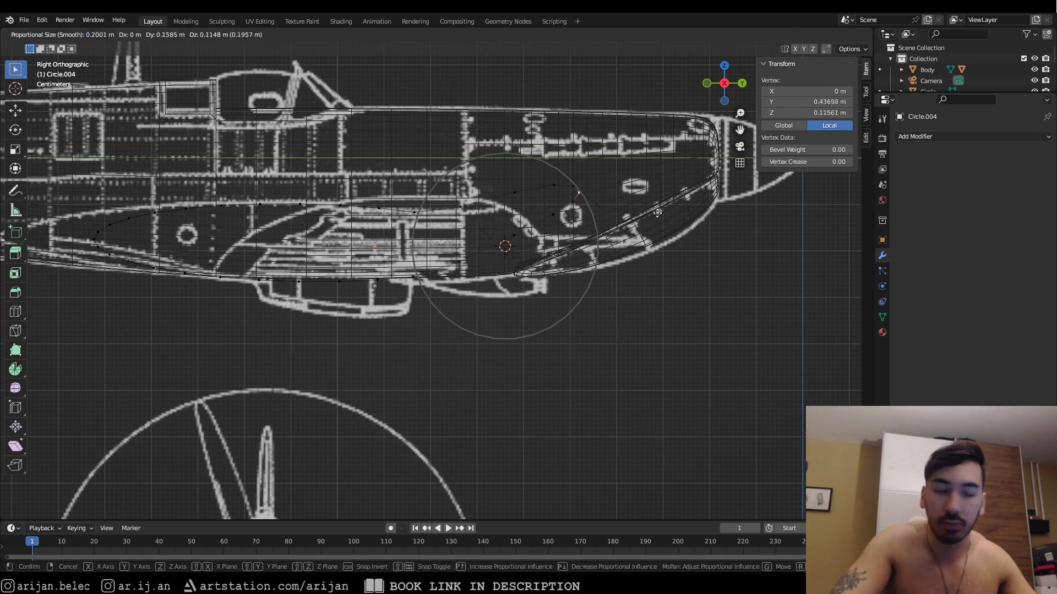
{"action": "scroll", "coordinate": [537, 261], "scroll_direction": "down", "scroll_amount": 7}
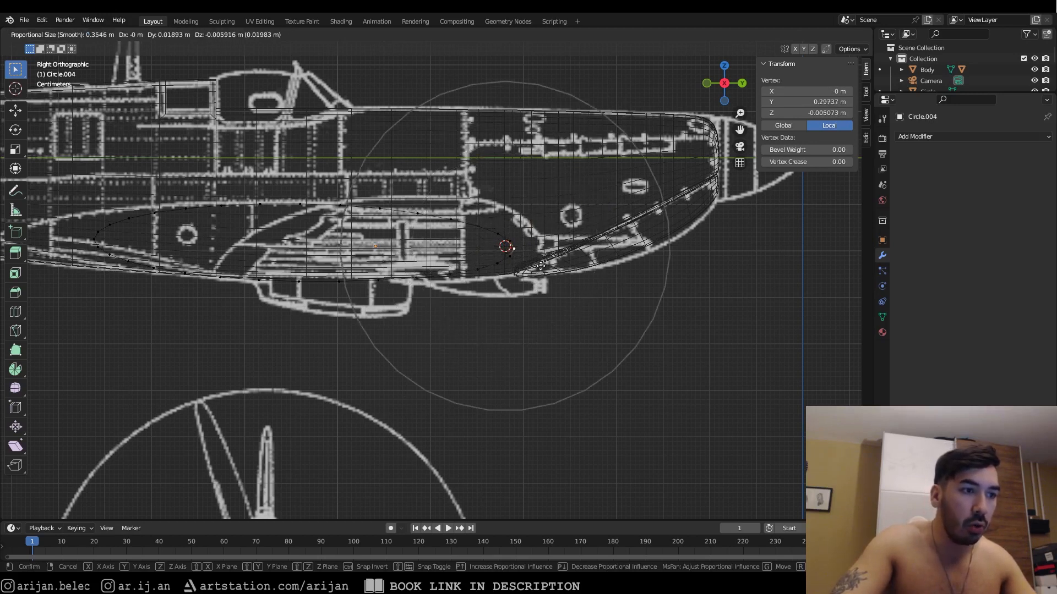
{"action": "scroll", "coordinate": [544, 267], "scroll_direction": "up", "scroll_amount": 9}
{"action": "scroll", "coordinate": [544, 267], "scroll_direction": "down", "scroll_amount": 5}
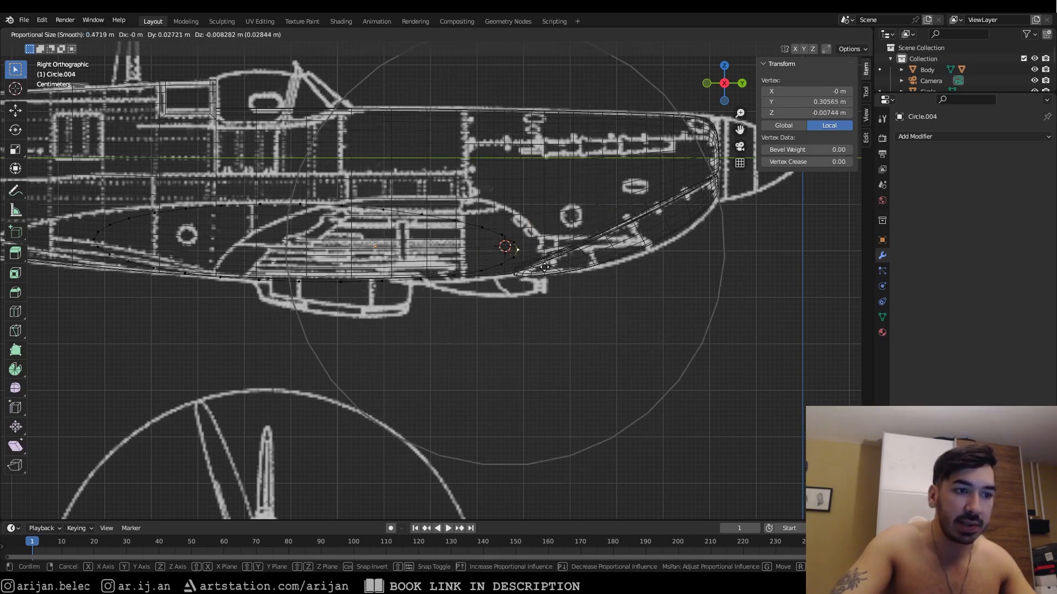
{"action": "scroll", "coordinate": [544, 267], "scroll_direction": "up", "scroll_amount": 5}
{"action": "scroll", "coordinate": [544, 267], "scroll_direction": "down", "scroll_amount": 11}
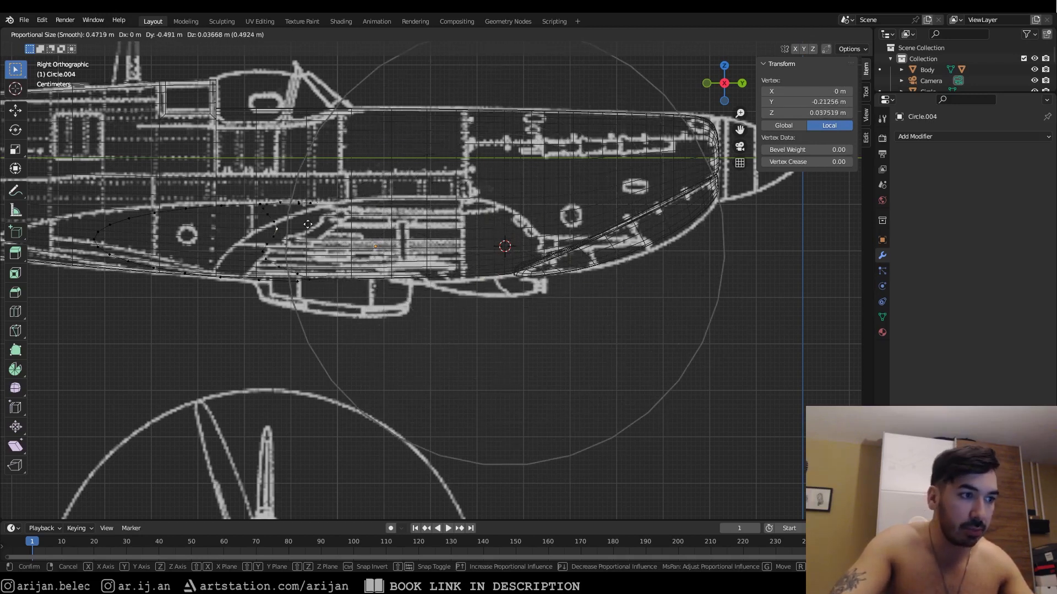
{"action": "right_click", "coordinate": [570, 259]}
Step: Try to move the front vertex toward the nose with a proportional editing radius of about 0.52 m
{"action": "scroll", "coordinate": [570, 260], "scroll_direction": "down", "scroll_amount": 1}
{"action": "key", "text": "g"}
{"action": "scroll", "coordinate": [569, 262], "scroll_direction": "up", "scroll_amount": 1}
{"action": "scroll", "coordinate": [569, 264], "scroll_direction": "down", "scroll_amount": 1}
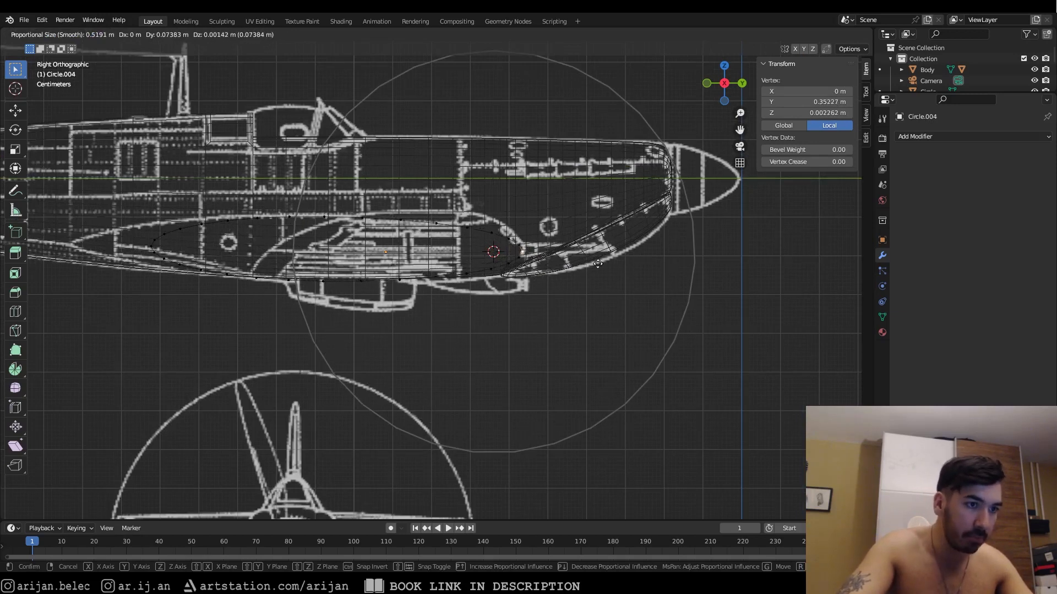
{"action": "right_click", "coordinate": [600, 269]}
Step: Try to scale the ellipse's front end along Y to about 0.2 with a proportional size of 0.52
{"action": "key", "text": "s"}
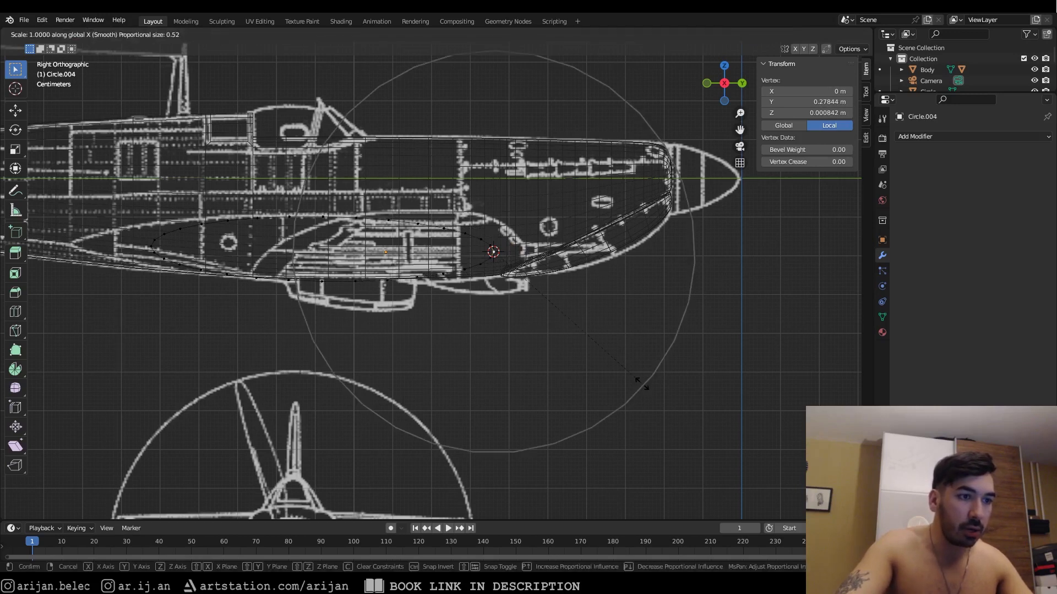
{"action": "key", "text": "x"}
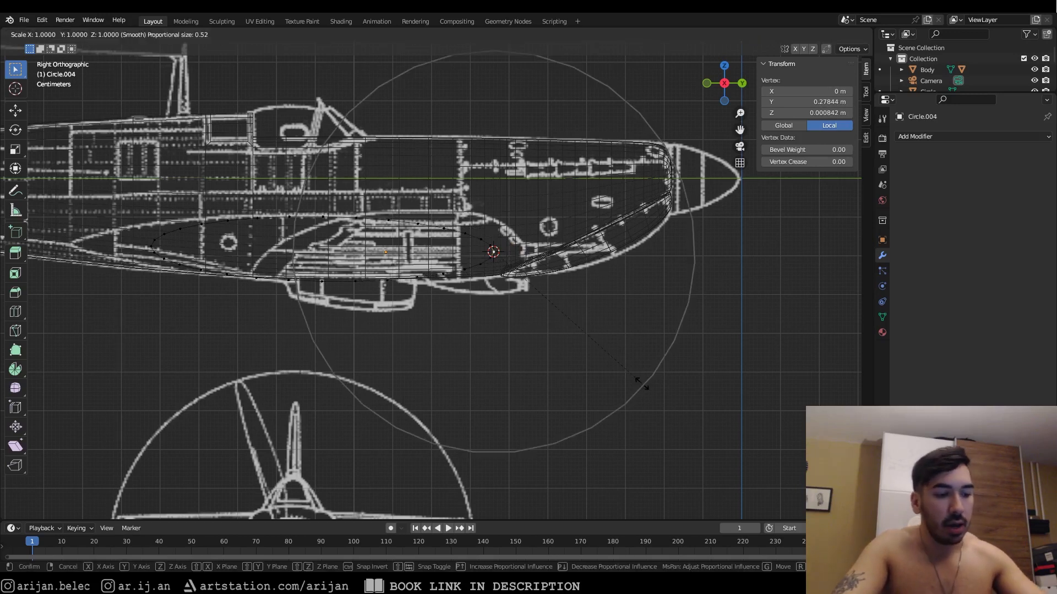
{"action": "key", "text": "y"}
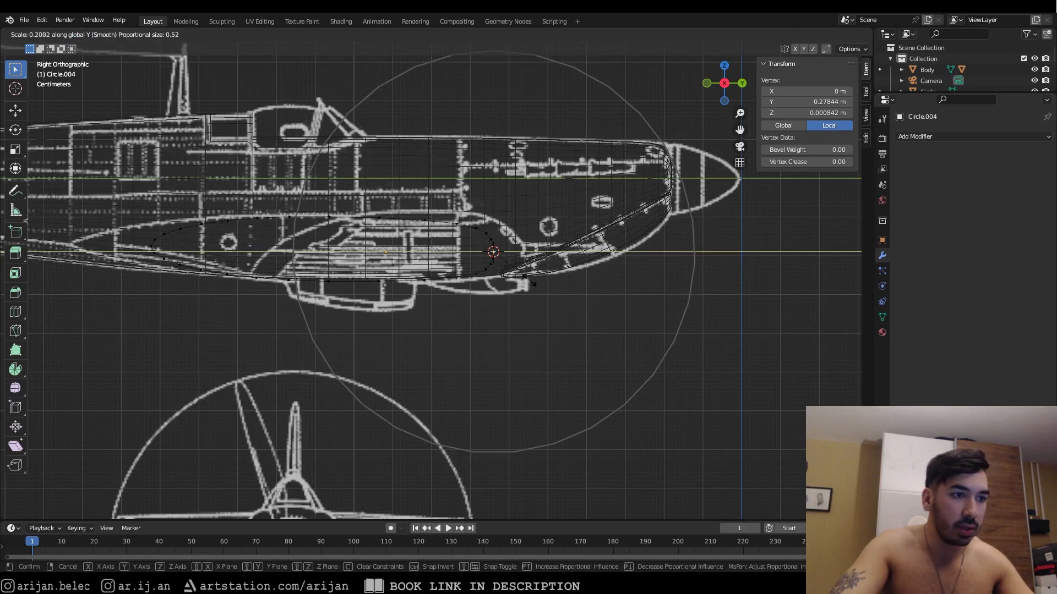
{"action": "left_click", "coordinate": [565, 337]}
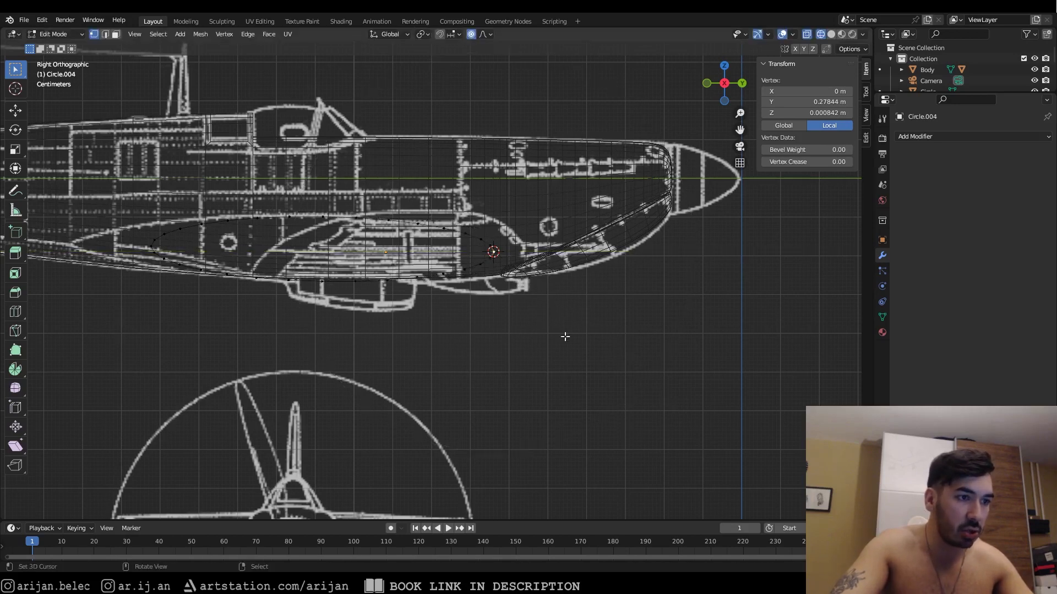
Step: Scale the ellipse's front end along Y by 0.225 with a proportional size of 0.76 to make it blunter
{"action": "key", "text": "s"}
{"action": "key", "text": "y"}
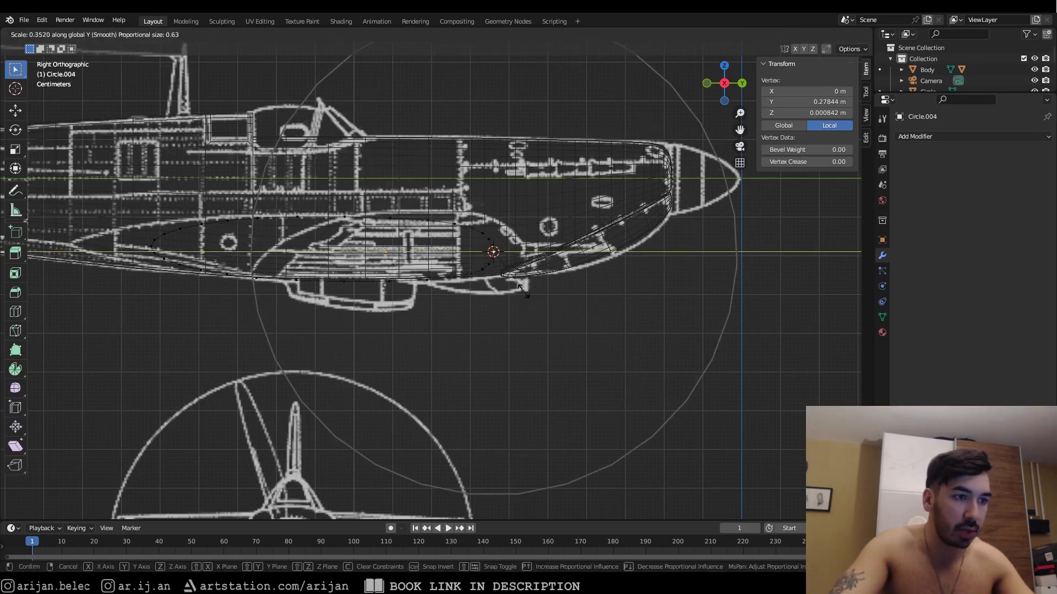
{"action": "scroll", "coordinate": [634, 374], "scroll_direction": "down", "scroll_amount": 2}
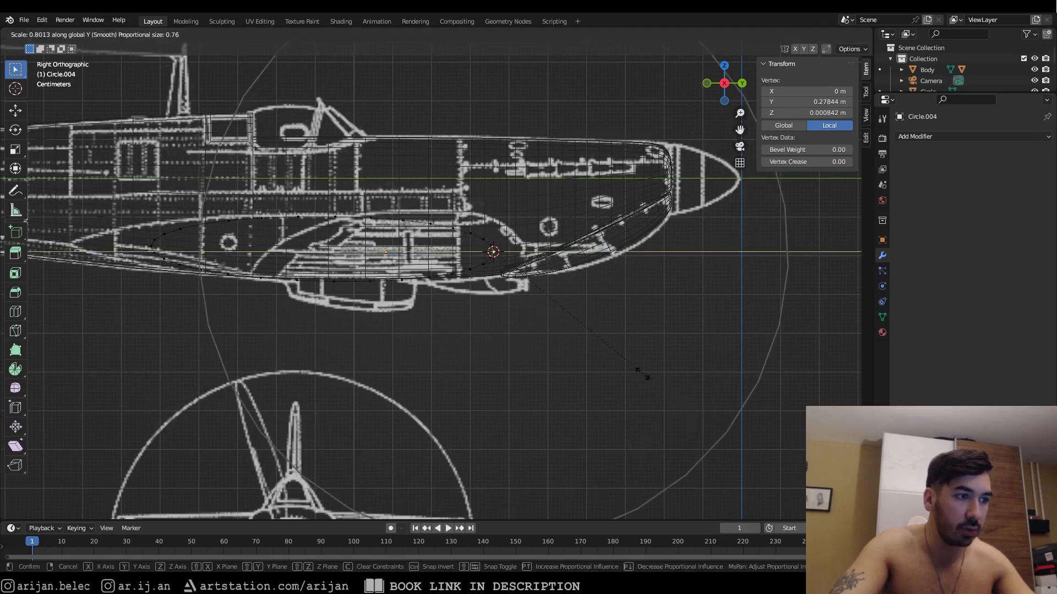
{"action": "left_click", "coordinate": [532, 292]}
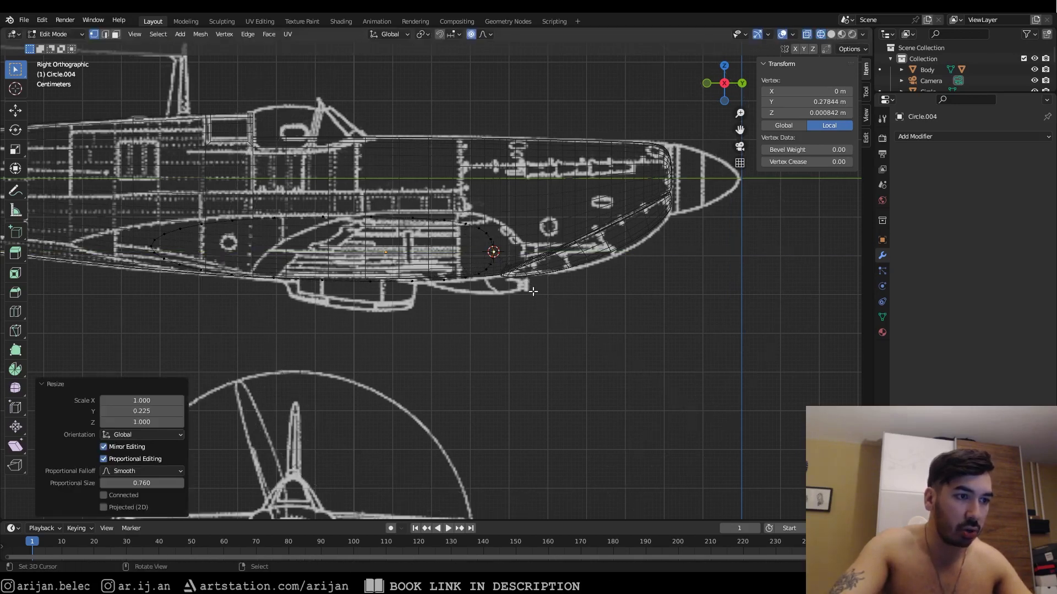
Step: Scale the area around the front vertex uniformly by 1.503 with a proportional size of 0.355
{"action": "key", "text": "s"}
{"action": "scroll", "coordinate": [553, 322], "scroll_direction": "up", "scroll_amount": 8}
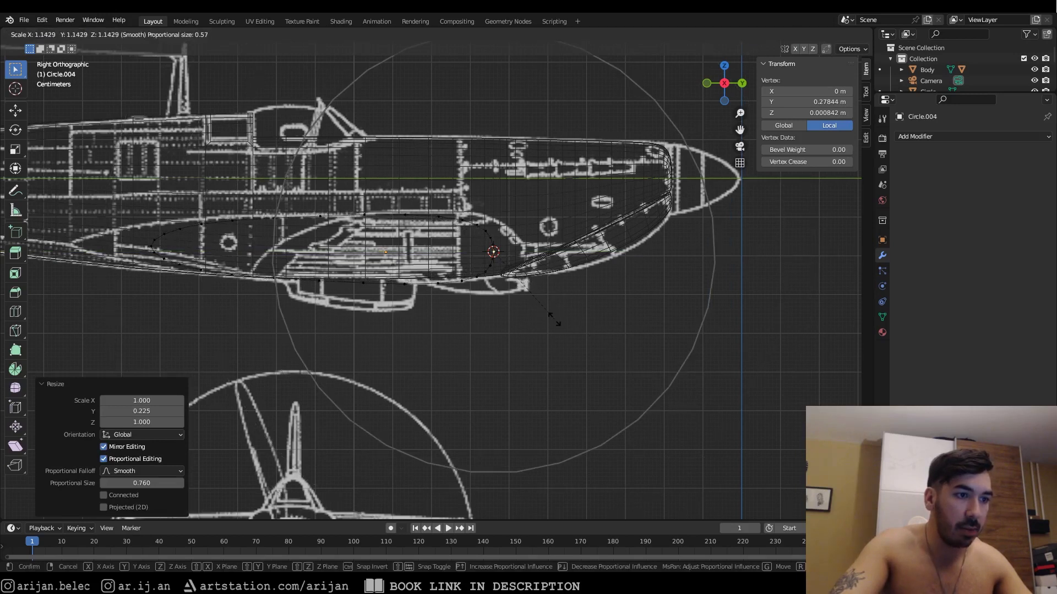
{"action": "scroll", "coordinate": [557, 330], "scroll_direction": "down", "scroll_amount": 3}
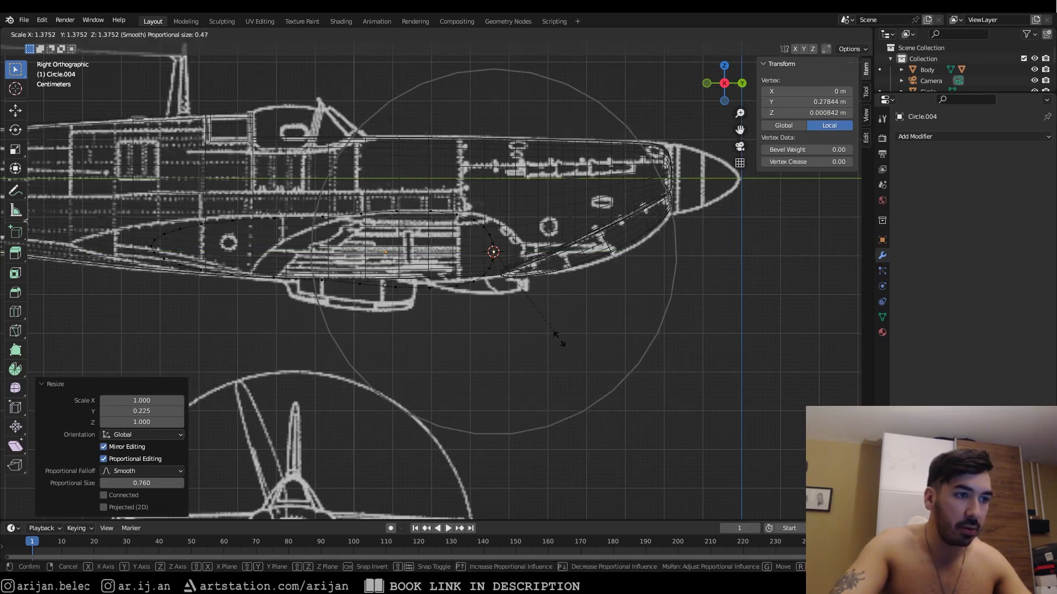
{"action": "scroll", "coordinate": [557, 338], "scroll_direction": "up", "scroll_amount": 4}
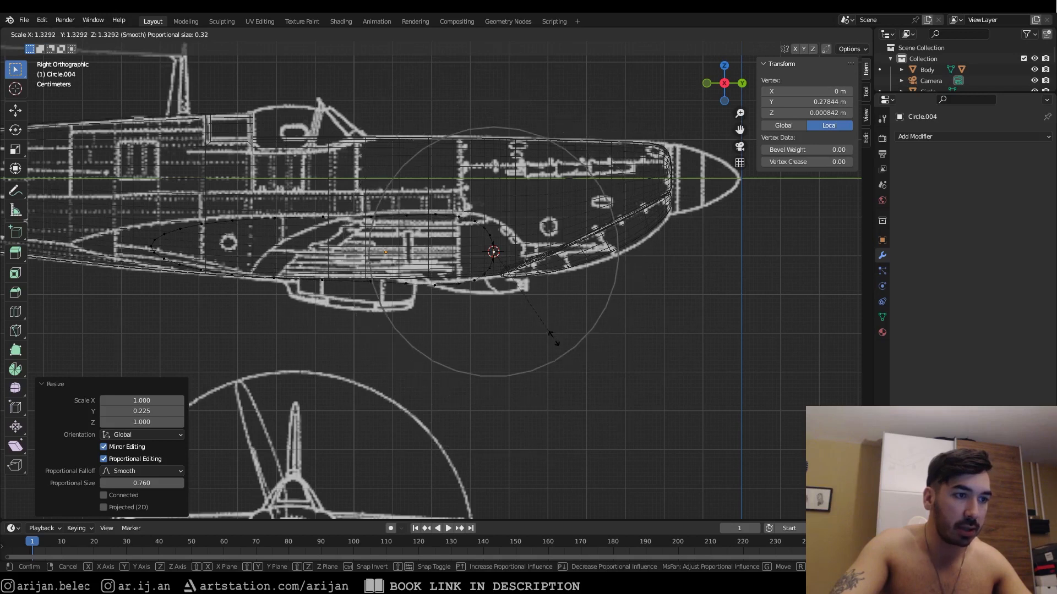
{"action": "scroll", "coordinate": [552, 346], "scroll_direction": "down", "scroll_amount": 1}
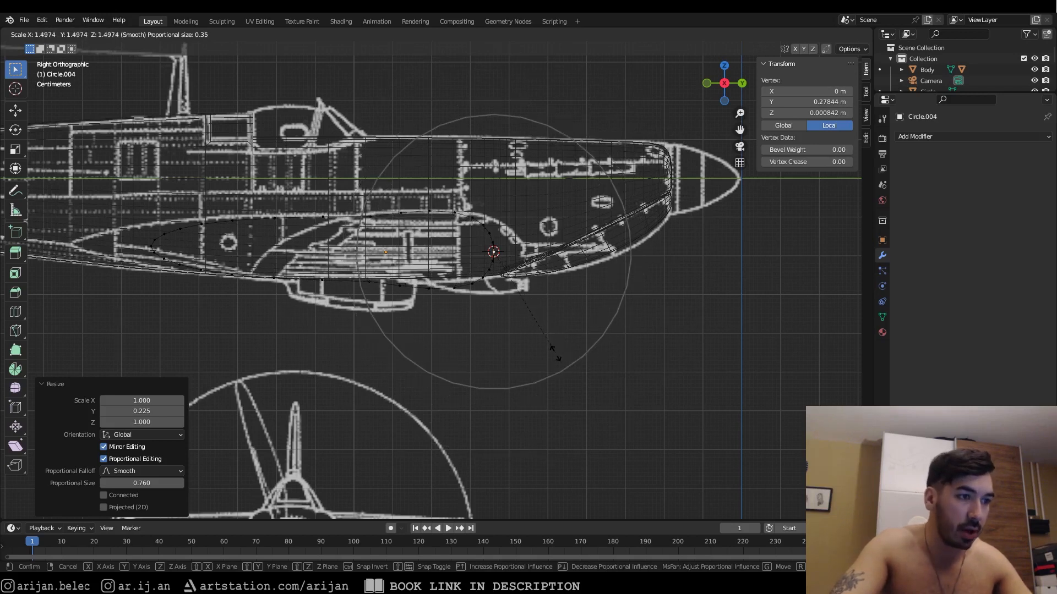
{"action": "left_click", "coordinate": [555, 353]}
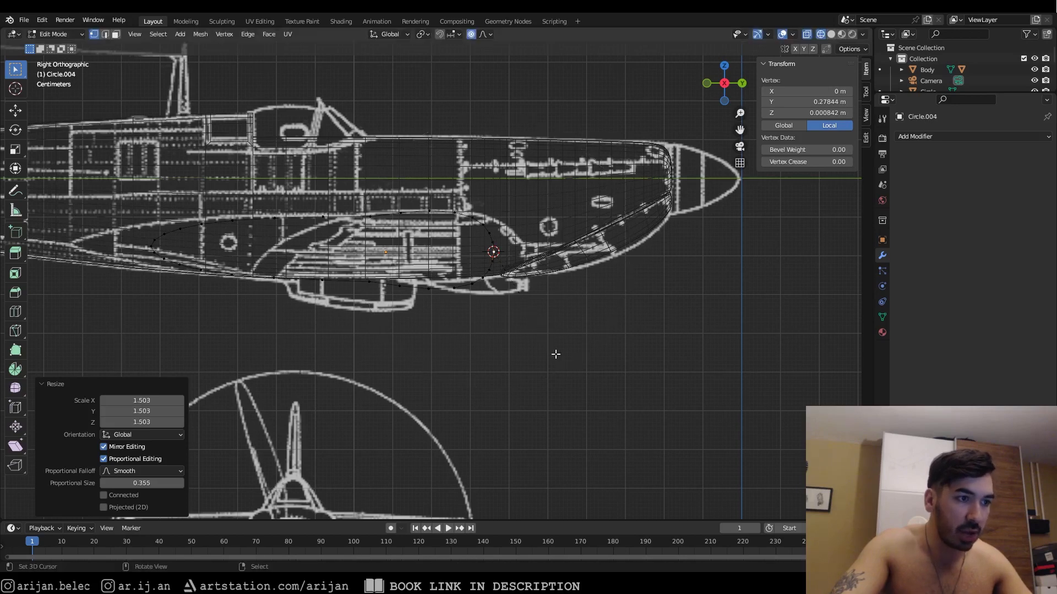
Step: Select the chain of vertices along the outline's upper edge, from behind the rounded front to near the rear end
{"action": "scroll", "coordinate": [568, 270], "scroll_direction": "up", "scroll_amount": 1}
{"action": "scroll", "coordinate": [491, 225], "scroll_direction": "up", "scroll_amount": 1}
{"action": "key", "text": "shift+z"}
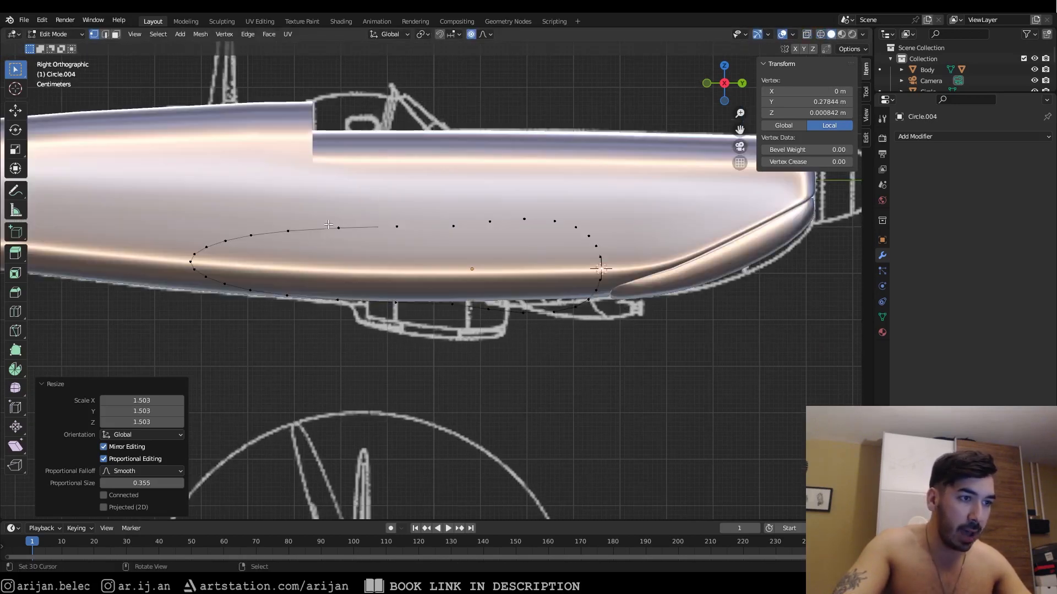
{"action": "key", "text": "shift+z"}
{"action": "right_click", "coordinate": [445, 224]}
{"action": "key", "text": "shift+z"}
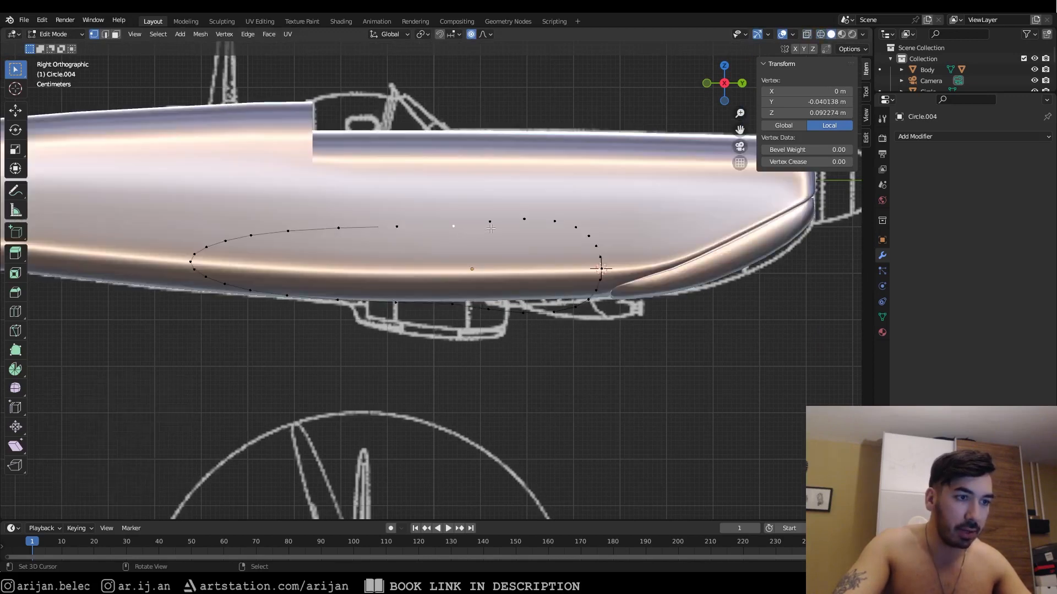
{"action": "key", "text": "shift+z"}
{"action": "right_click", "coordinate": [522, 220]}
{"action": "right_click", "coordinate": [253, 238], "text": "ctrl"}
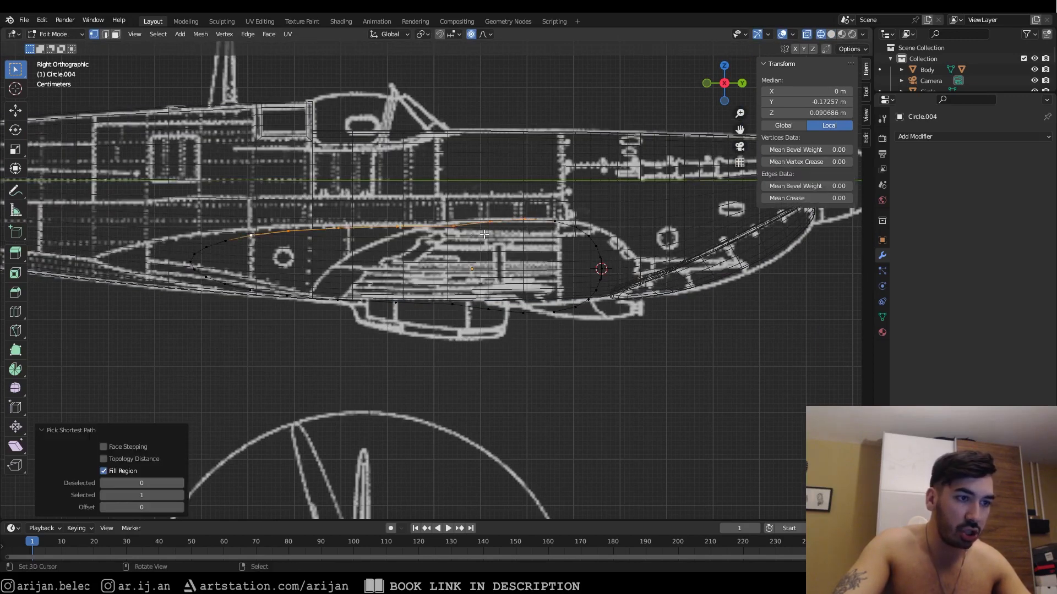
Step: Add the matching chain of vertices along the outline's lower edge to the selection
{"action": "key", "text": "shift+z"}
{"action": "key", "text": "shift+z"}
{"action": "right_click", "coordinate": [523, 313], "text": "shift"}
{"action": "right_click", "coordinate": [251, 290], "text": "ctrl"}
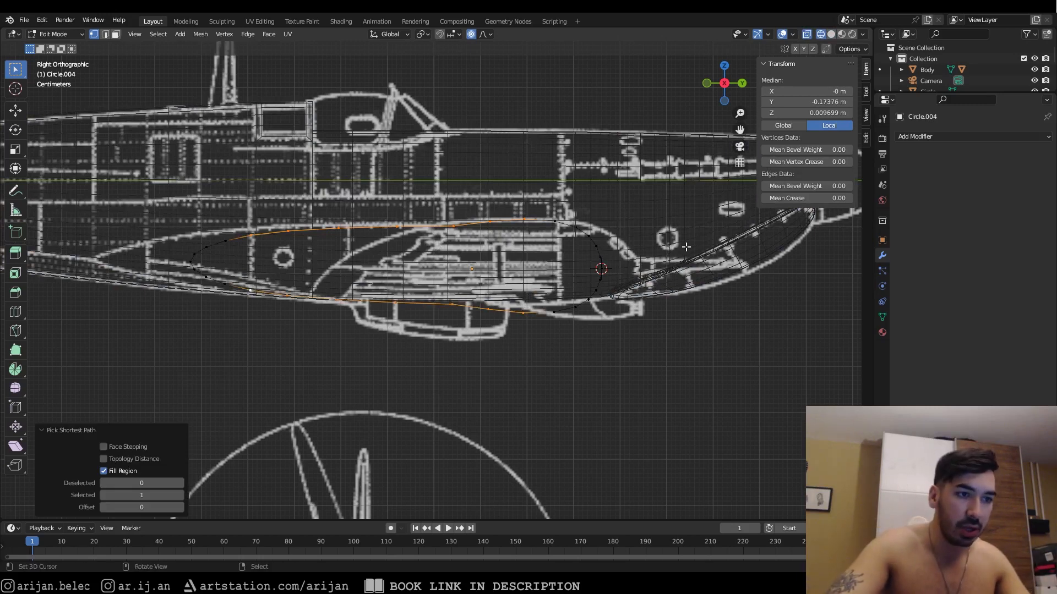
Step: Even out the selected upper and lower vertex chains with LoopTools Gstretch, using the Spread evenly method
{"action": "key", "text": "shift+z"}
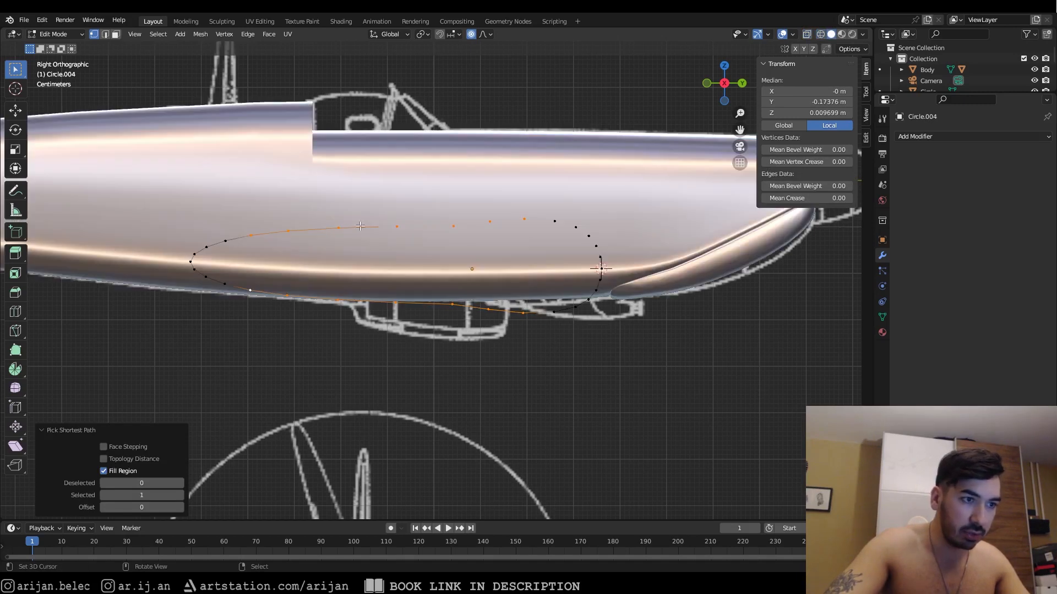
{"action": "key", "text": "shift+z"}
{"action": "right_click", "coordinate": [628, 211]}
{"action": "mouse_move", "coordinate": [638, 196]}
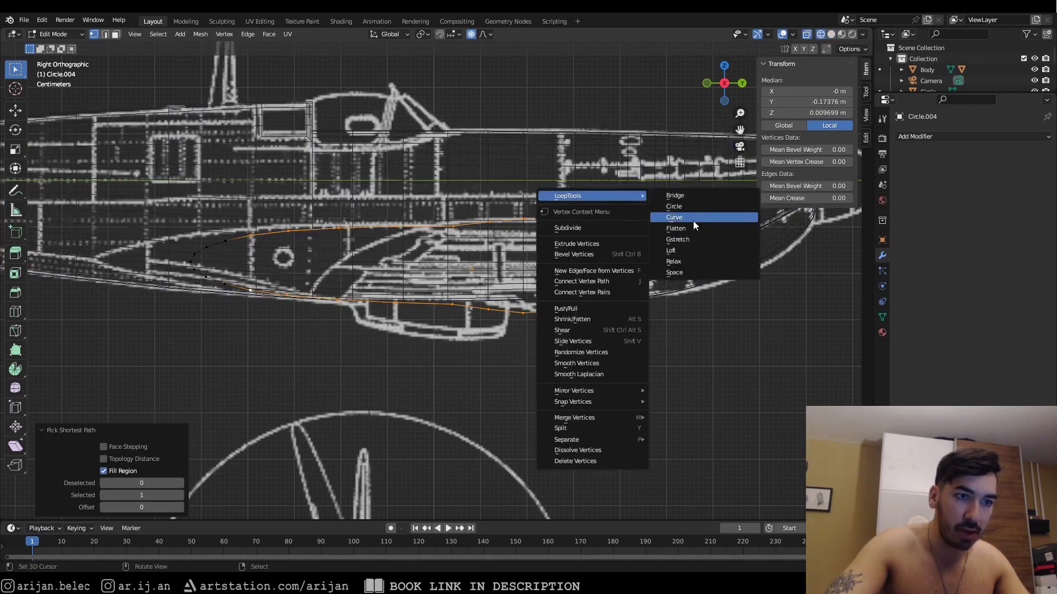
{"action": "left_click", "coordinate": [689, 237]}
{"action": "key", "text": "shift+z"}
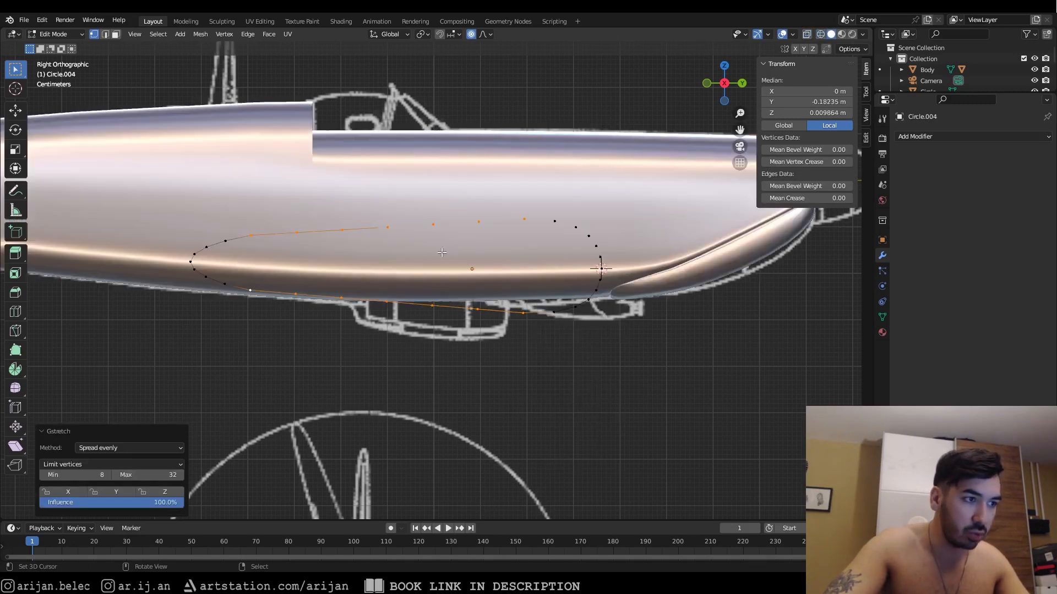
{"action": "scroll", "coordinate": [513, 327], "scroll_direction": "up", "scroll_amount": 1}
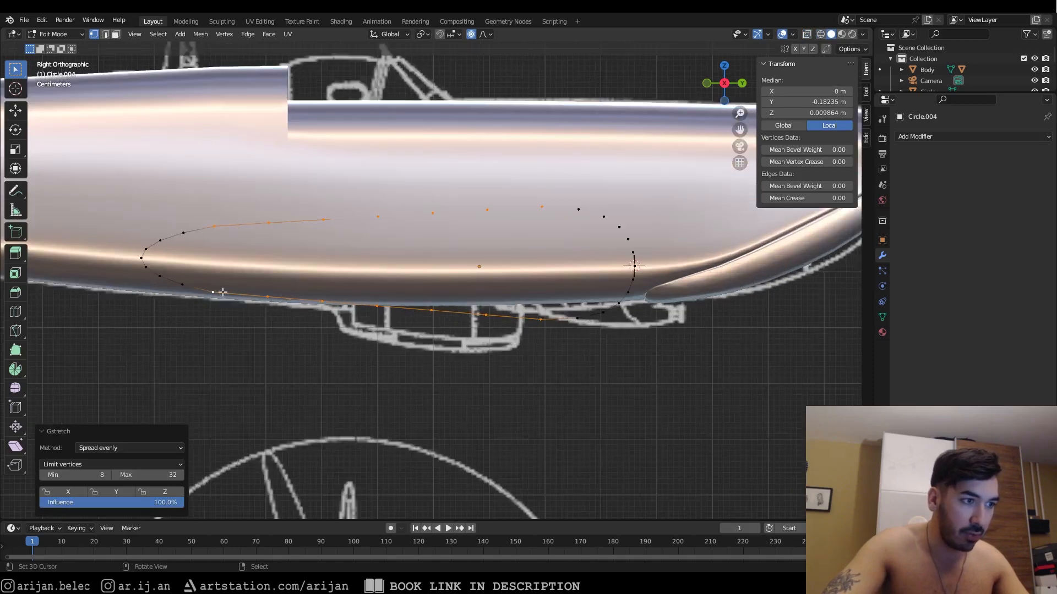
{"action": "key", "text": "shift+z"}
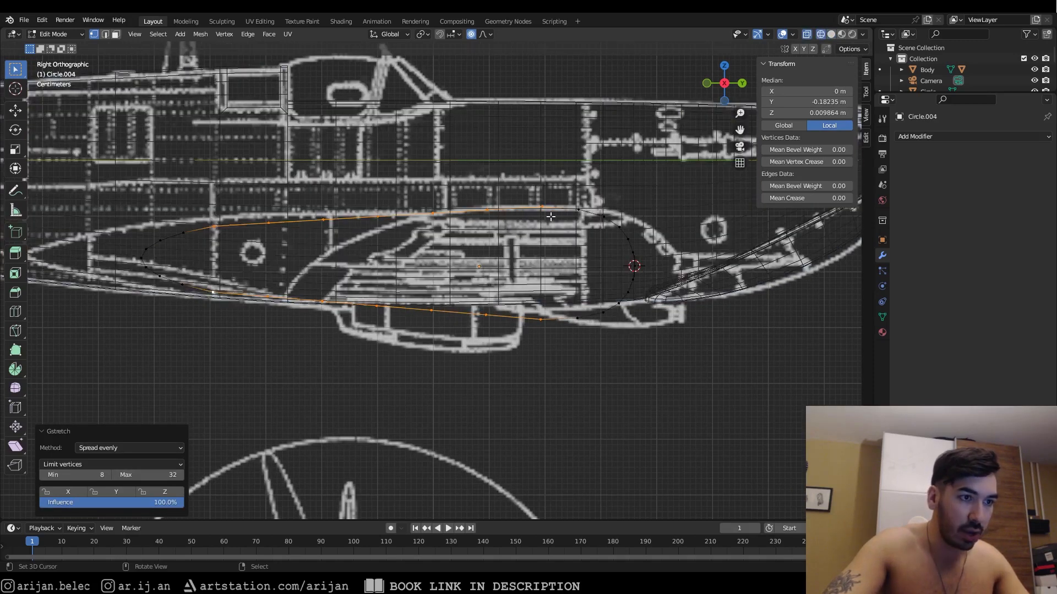
Step: Select the single vertex at the outline's rear end
{"action": "right_click", "coordinate": [138, 262]}
{"action": "mouse_move", "coordinate": [132, 256]}
{"action": "middle_mouse_down", "text": "shift"}
{"action": "mouse_move", "coordinate": [275, 246]}
{"action": "mouse_move", "coordinate": [323, 255]}
{"action": "middle_mouse_up", "text": "shift"}
{"action": "key", "text": "shift+z"}
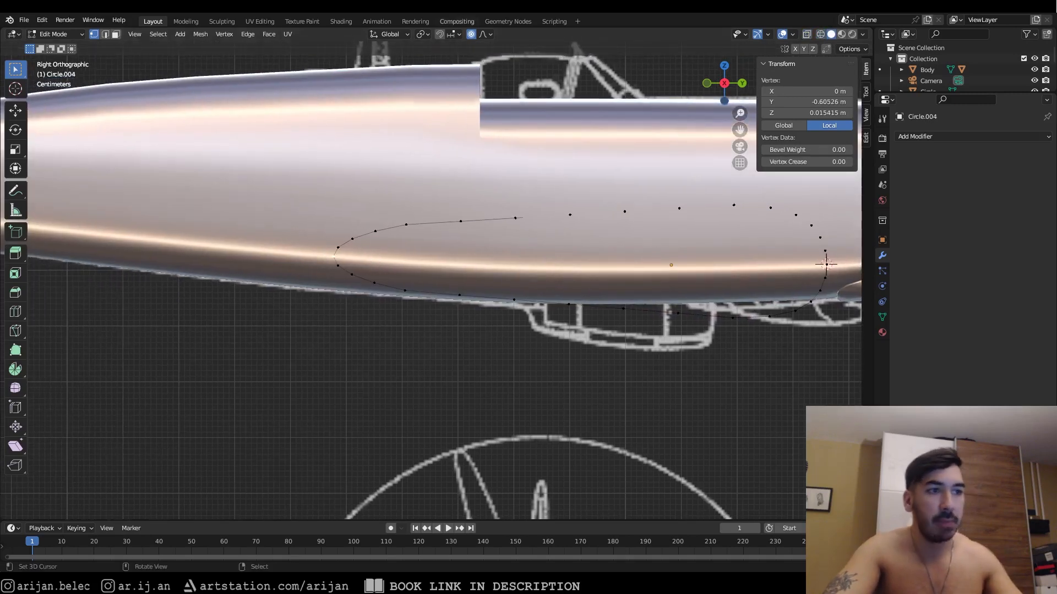
{"action": "key", "text": "g"}
{"action": "scroll", "coordinate": [498, 183], "scroll_direction": "up", "scroll_amount": 2}
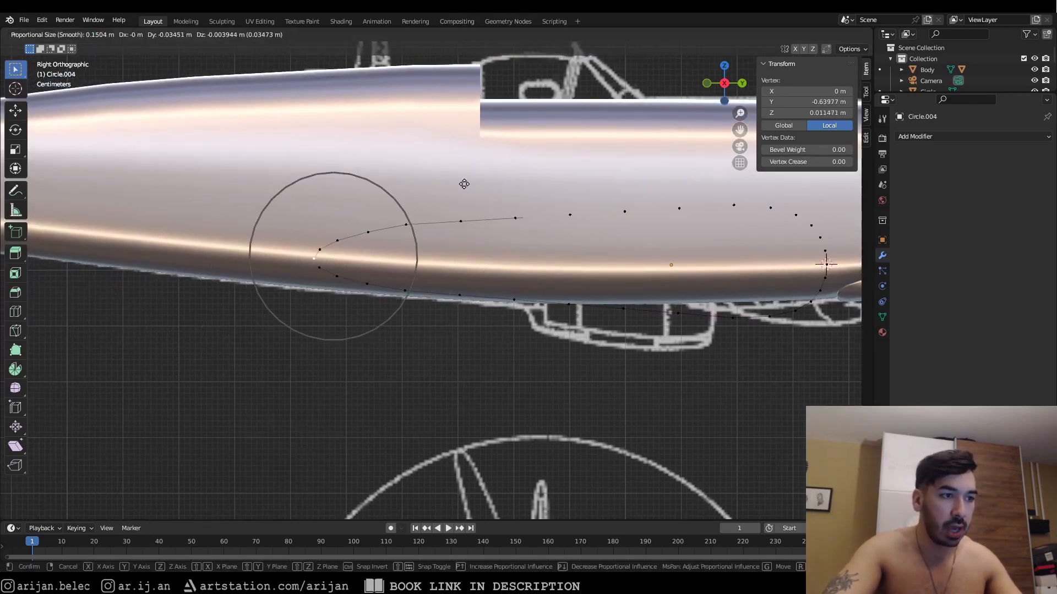
{"action": "right_click", "coordinate": [440, 185]}
{"action": "key", "text": "shift+z"}
{"action": "key", "text": "g"}
{"action": "scroll", "coordinate": [438, 216], "scroll_direction": "down", "scroll_amount": 1}
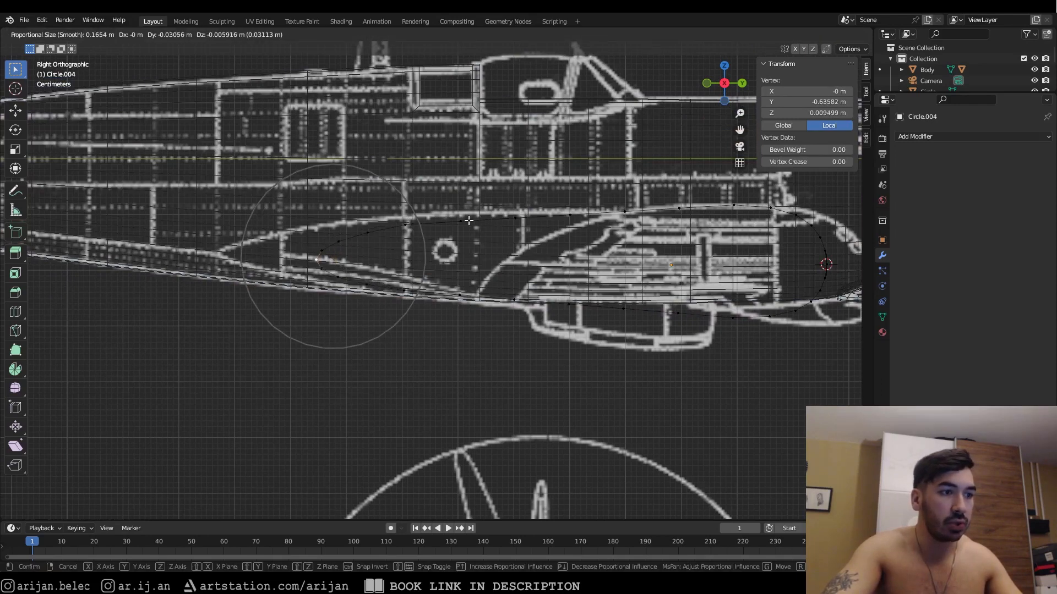
{"action": "right_click", "coordinate": [440, 216]}
Step: Pull the rear vertex backward along Y with proportional editing to the tip of the wing fairing on the blueprint
{"action": "key", "text": "g"}
{"action": "key", "text": "y"}
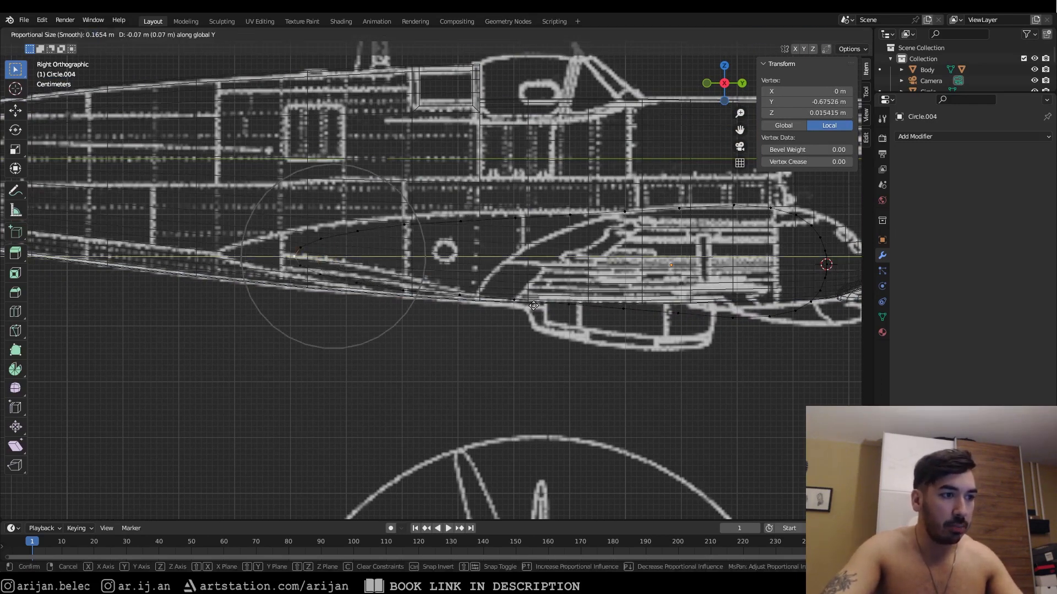
{"action": "left_click", "coordinate": [471, 304]}
{"action": "left_click", "coordinate": [395, 222]}
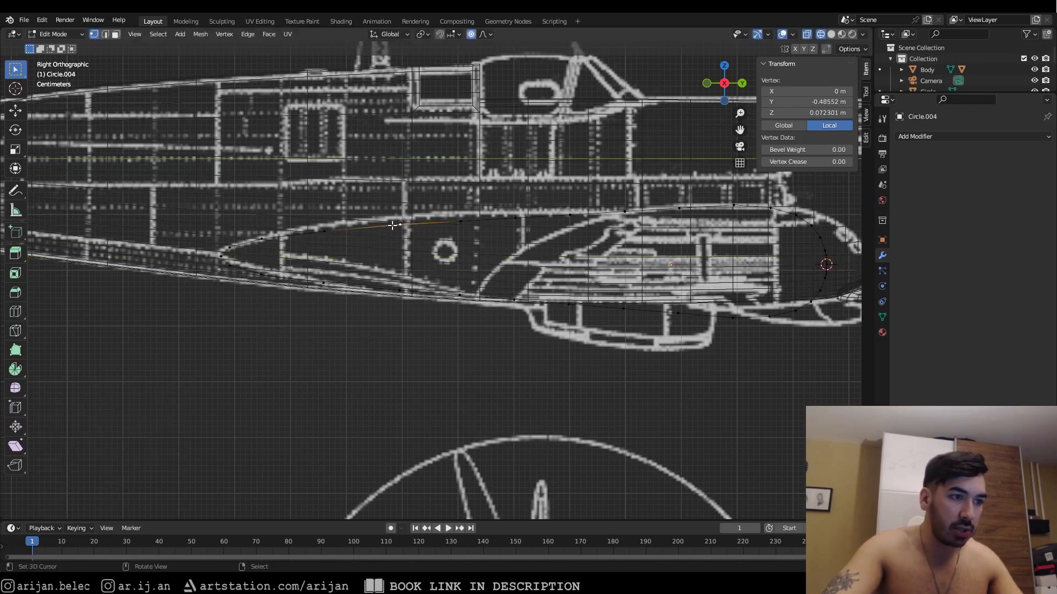
{"action": "key", "text": "g"}
{"action": "scroll", "coordinate": [412, 251], "scroll_direction": "up", "scroll_amount": 1}
{"action": "left_click", "coordinate": [414, 254]}
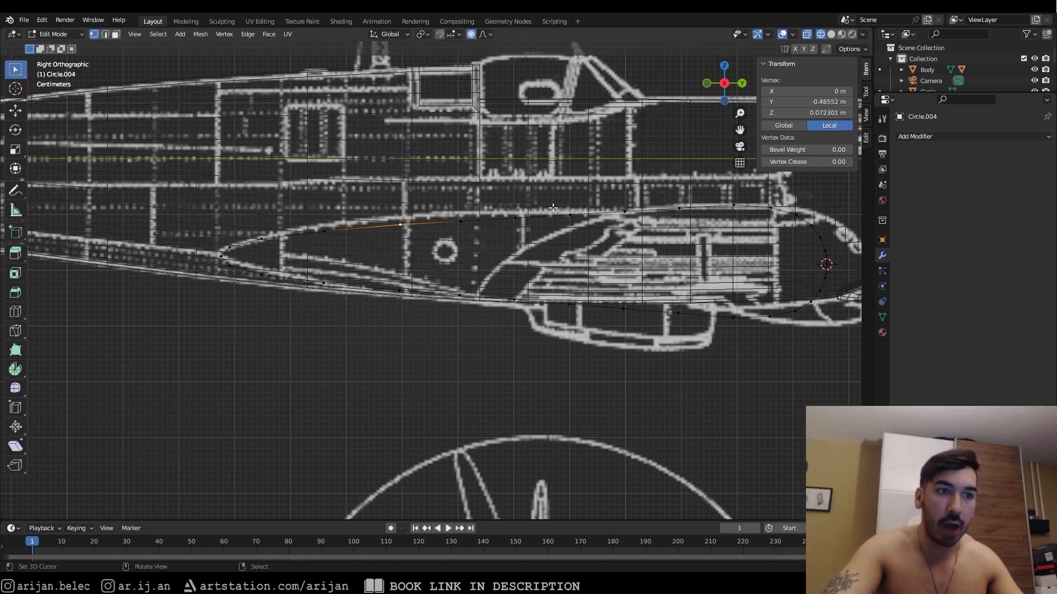
{"action": "scroll", "coordinate": [499, 230], "scroll_direction": "down", "scroll_amount": 1}
{"action": "left_click", "coordinate": [499, 228]}
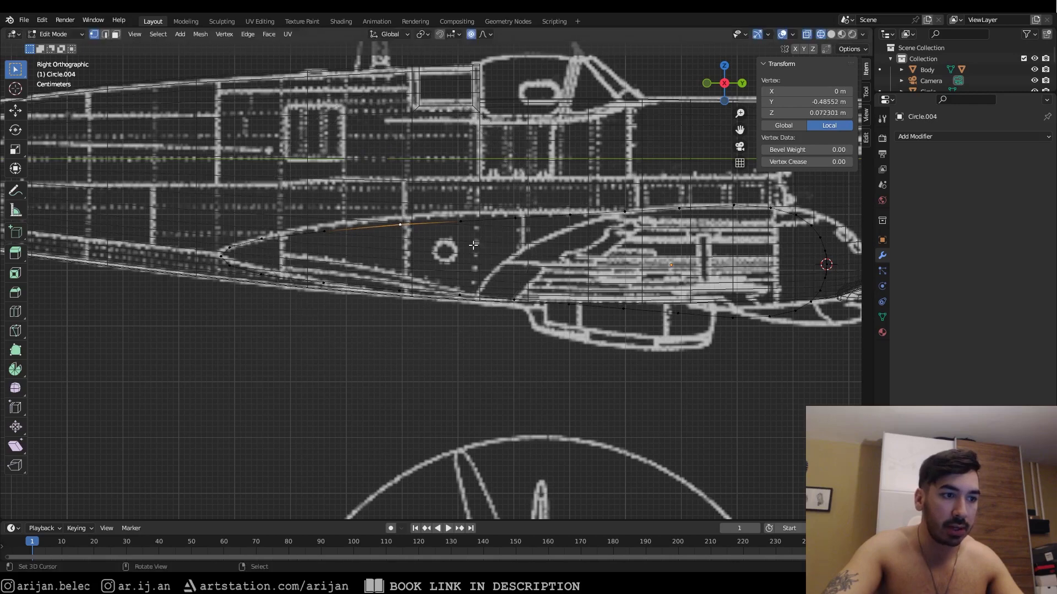
Step: Try to scale the upper and lower vertices ahead of the rear tip by about 1.13 along Z with proportional size 0.24
{"action": "left_click_drag", "start_coordinate": [447, 194], "coordinate": [476, 331]}
{"action": "key", "text": "a"}
{"action": "key", "text": "a"}
{"action": "left_click_drag", "start_coordinate": [393, 197], "coordinate": [456, 347]}
{"action": "key", "text": "s"}
{"action": "key", "text": "z"}
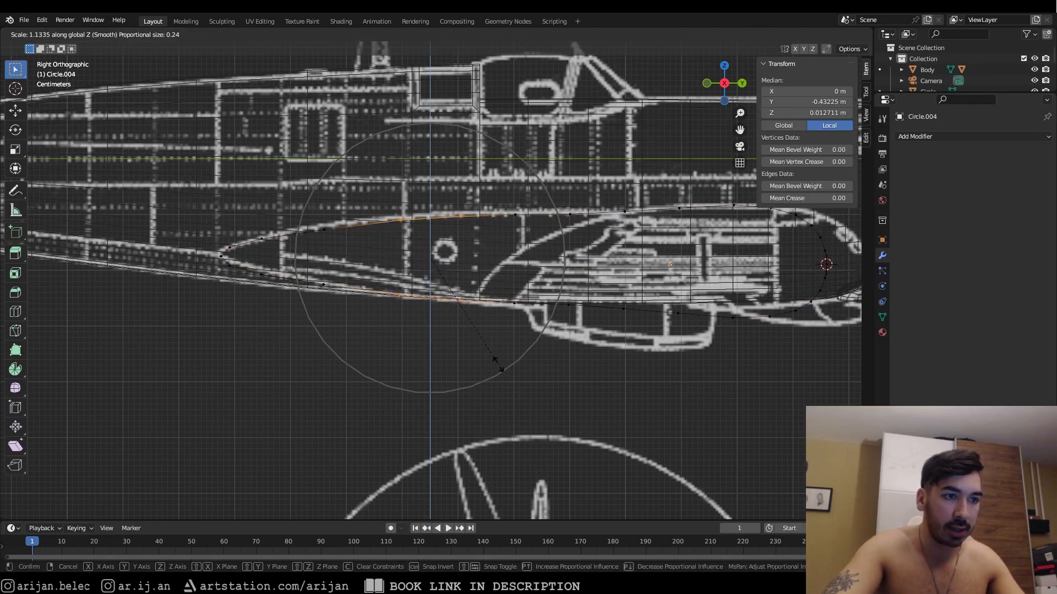
{"action": "left_click", "coordinate": [496, 361]}
{"action": "left_click_drag", "start_coordinate": [378, 198], "coordinate": [637, 375]}
{"action": "key", "text": "s"}
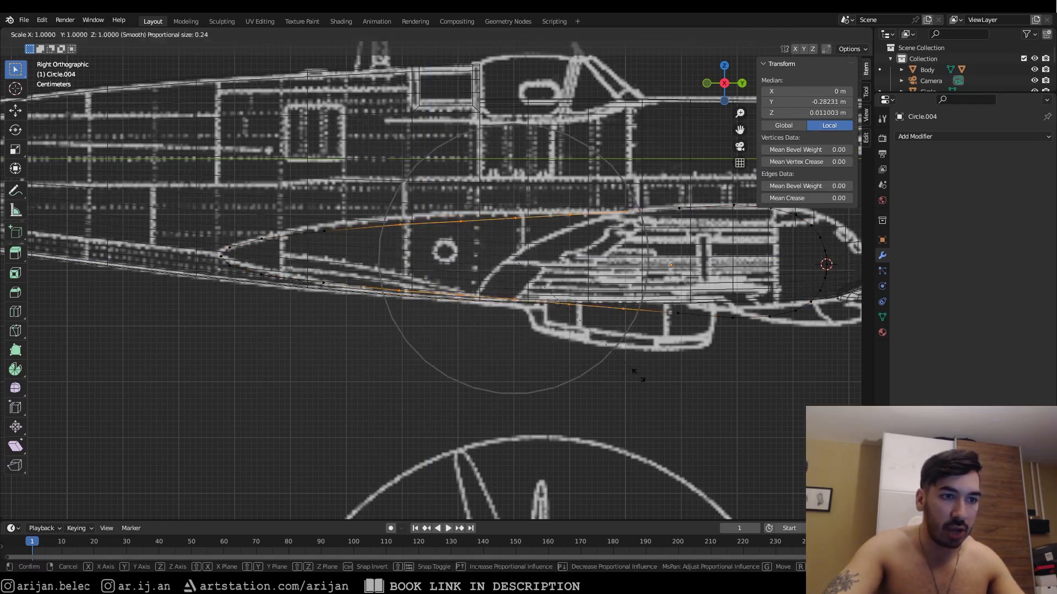
{"action": "key", "text": "z"}
{"action": "right_click", "coordinate": [642, 383]}
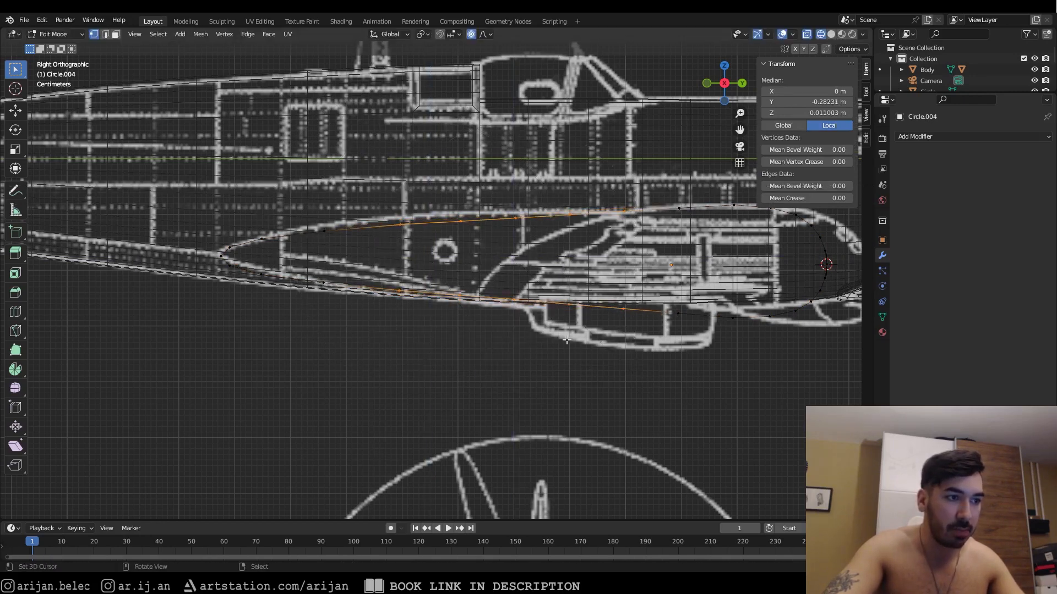
{"action": "key", "text": "a"}
{"action": "key", "text": "a"}
{"action": "right_click", "coordinate": [326, 233]}
{"action": "right_click", "coordinate": [401, 226], "text": "shift"}
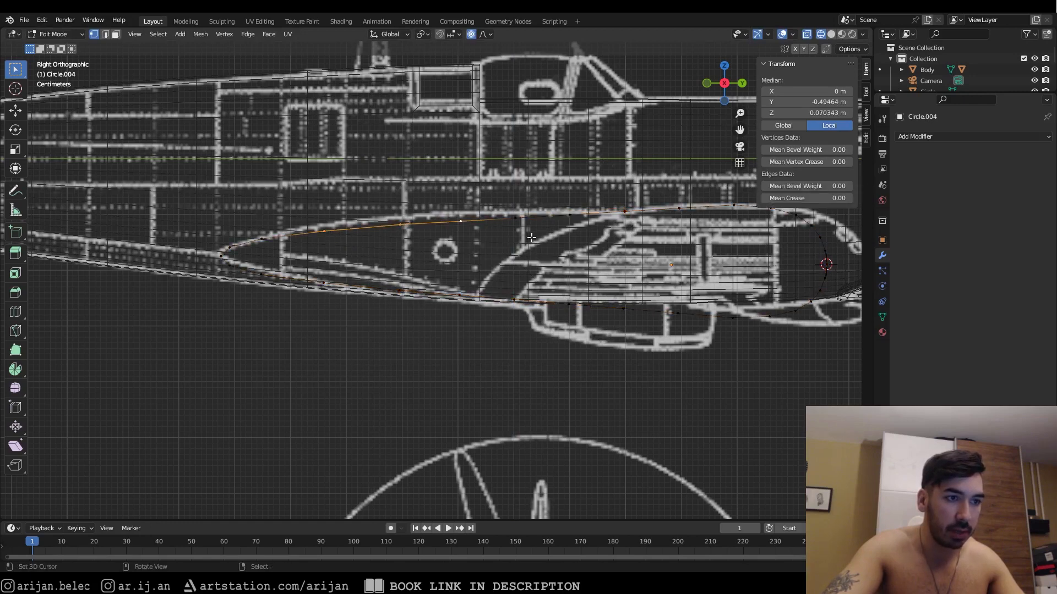
Step: Select all vertices of the outline's rear half and scale them by 1.120 along Z with a proportional size of 0.266
{"action": "key", "text": "a"}
{"action": "key", "text": "a"}
{"action": "key", "text": "b"}
{"action": "left_click_drag", "start_coordinate": [177, 144], "coordinate": [638, 392]}
{"action": "key", "text": "alt+z"}
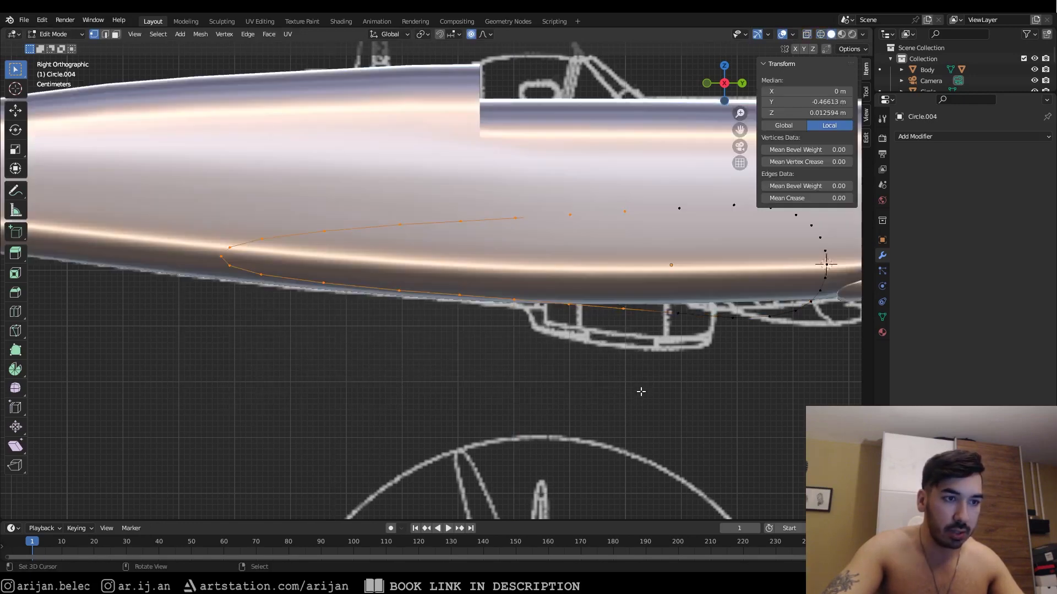
{"action": "key", "text": "alt+z"}
{"action": "key", "text": "s"}
{"action": "key", "text": "z"}
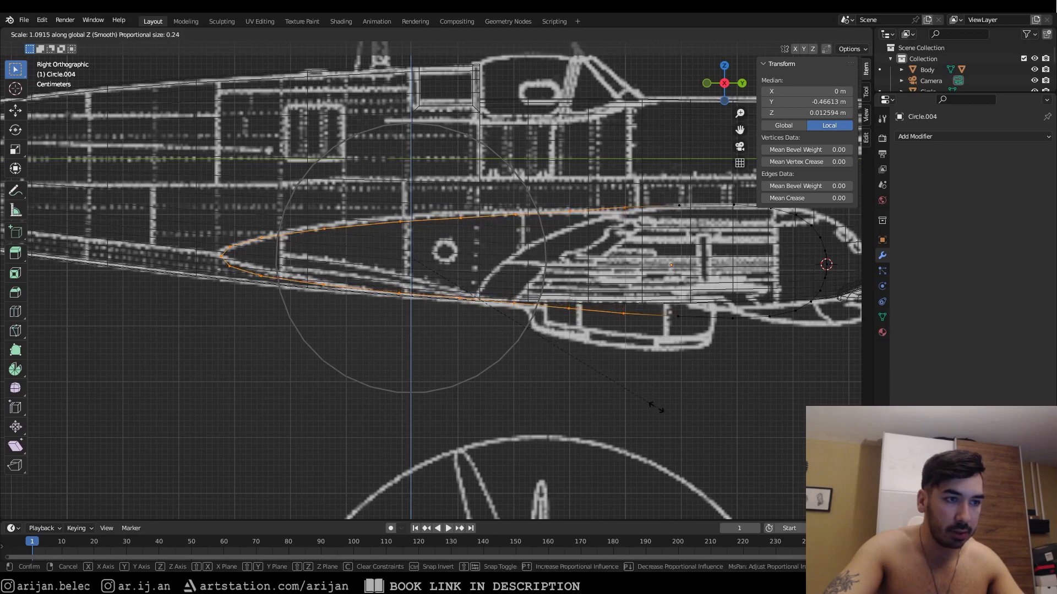
{"action": "scroll", "coordinate": [654, 410], "scroll_direction": "down", "scroll_amount": 6}
{"action": "scroll", "coordinate": [660, 417], "scroll_direction": "up", "scroll_amount": 5}
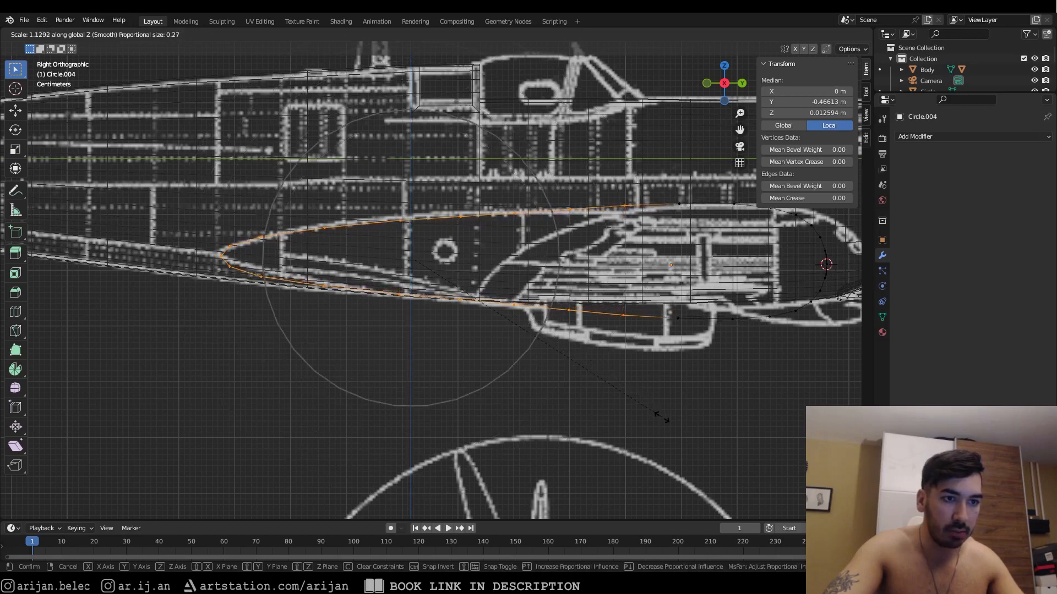
{"action": "left_click", "coordinate": [658, 417]}
Step: Check the reshaped outline against the solid fuselage and the blueprint in side view, leaving nothing selected
{"action": "key", "text": "alt+z"}
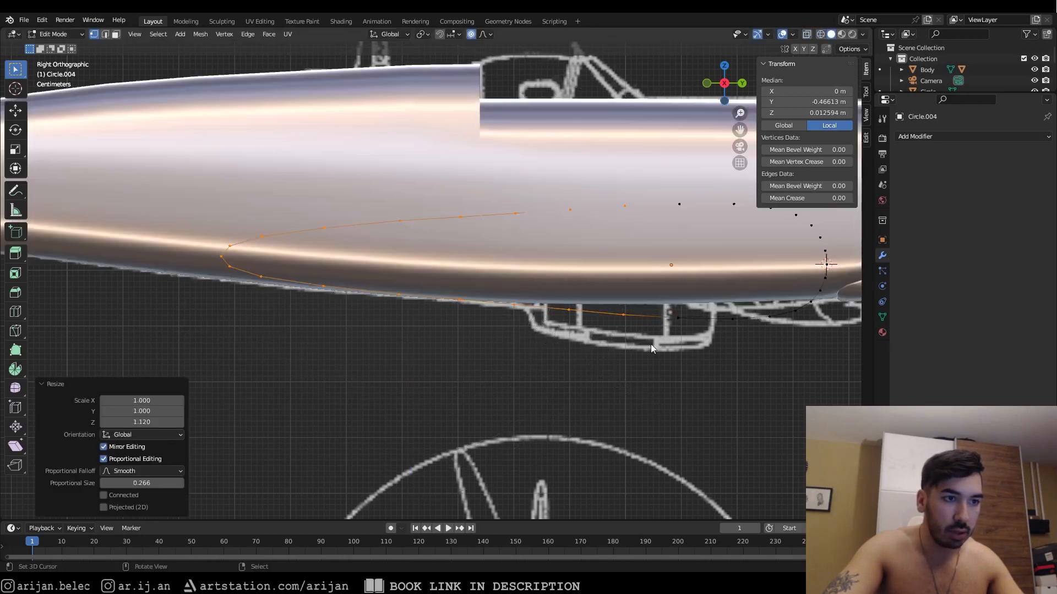
{"action": "key", "text": "Tab"}
{"action": "scroll", "coordinate": [650, 345], "scroll_direction": "down", "scroll_amount": 2}
{"action": "middle_click_drag", "start_coordinate": [633, 335], "coordinate": [535, 318], "text": "shift"}
{"action": "key", "text": "Tab"}
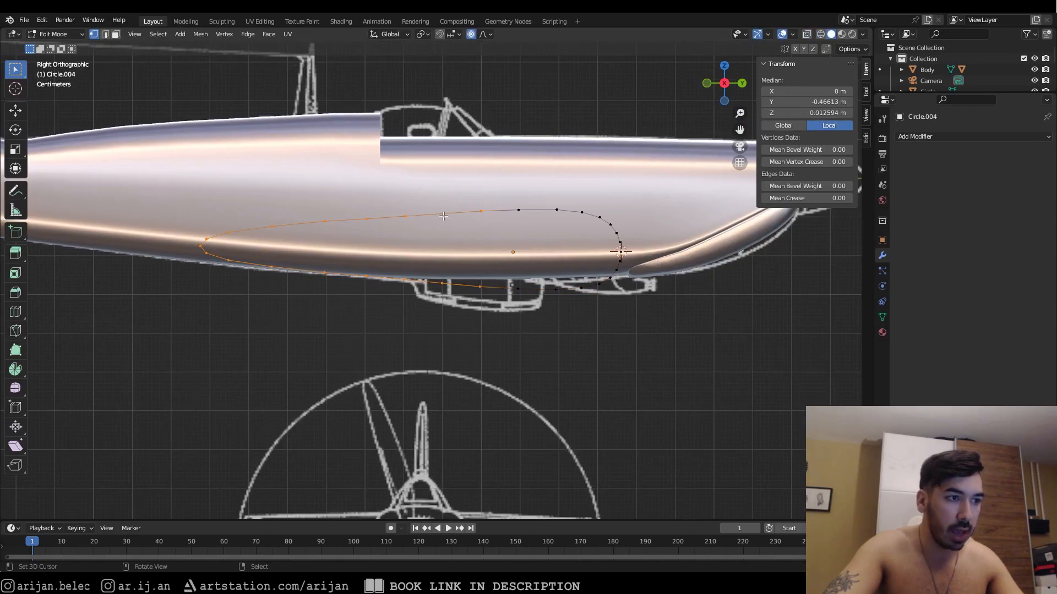
{"action": "key", "text": "alt+z"}
{"action": "key", "text": "alt+z"}
{"action": "key", "text": "alt+a"}
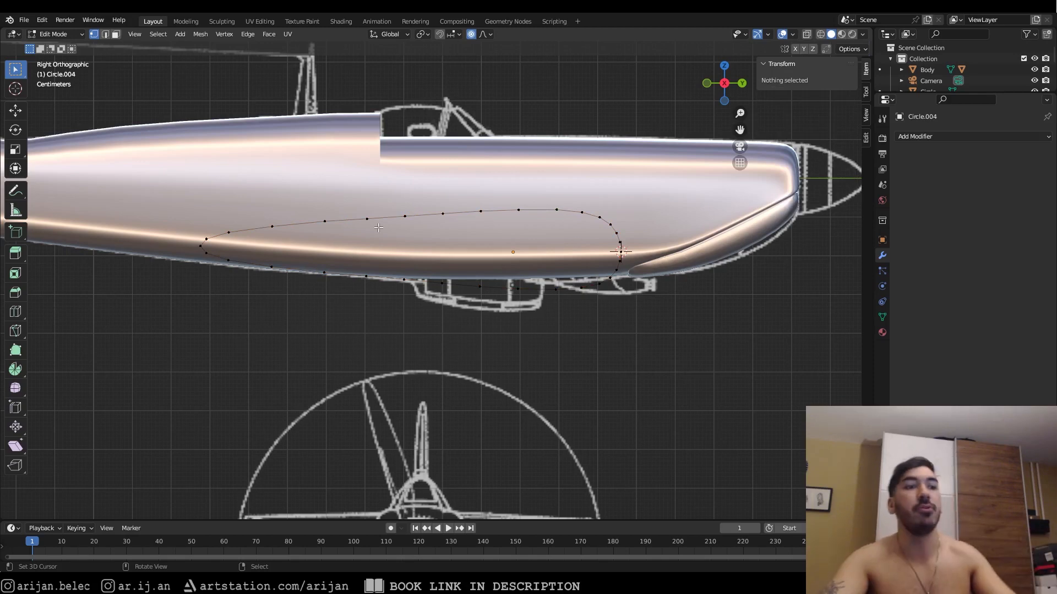
Step: Move the whole outline object along X, outward from the fuselage centre, and return to the side view
{"action": "key", "text": "Tab"}
{"action": "middle_click_drag", "start_coordinate": [430, 253], "coordinate": [483, 200]}
{"action": "key", "text": "g"}
{"action": "key", "text": "y"}
{"action": "key", "text": "x"}
{"action": "left_click", "coordinate": [523, 257]}
{"action": "key", "text": "KP_1"}
{"action": "key", "text": "KP_3"}
Step: Try filling the outline with a face and extruding it about 0.123 m
{"action": "key", "text": "Tab"}
{"action": "key", "text": "f"}
{"action": "key", "text": "e"}
{"action": "left_click", "coordinate": [515, 266]}
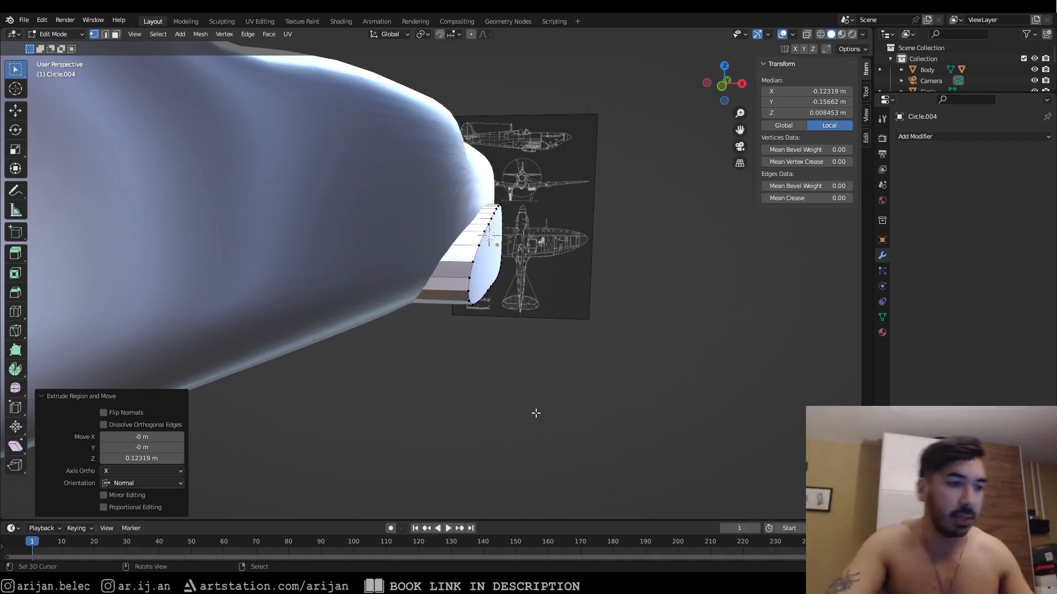
{"action": "key", "text": "ctrl+z"}
{"action": "key", "text": "ctrl+z"}
Step: Compare the outline's front and lower edge with the fuselage and the blueprint's wing fairing in side view
{"action": "mouse_move", "coordinate": [498, 270]}
{"action": "middle_mouse_down"}
{"action": "mouse_move", "coordinate": [468, 283]}
{"action": "mouse_move", "coordinate": [516, 269]}
{"action": "middle_mouse_up"}
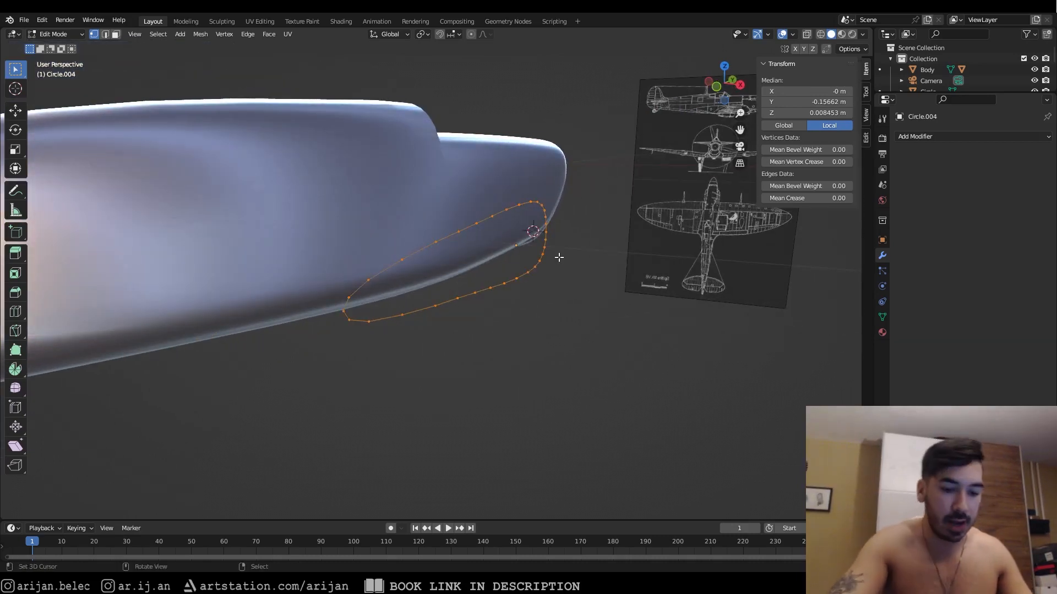
{"action": "key", "text": "KP_1"}
{"action": "key", "text": "KP_3"}
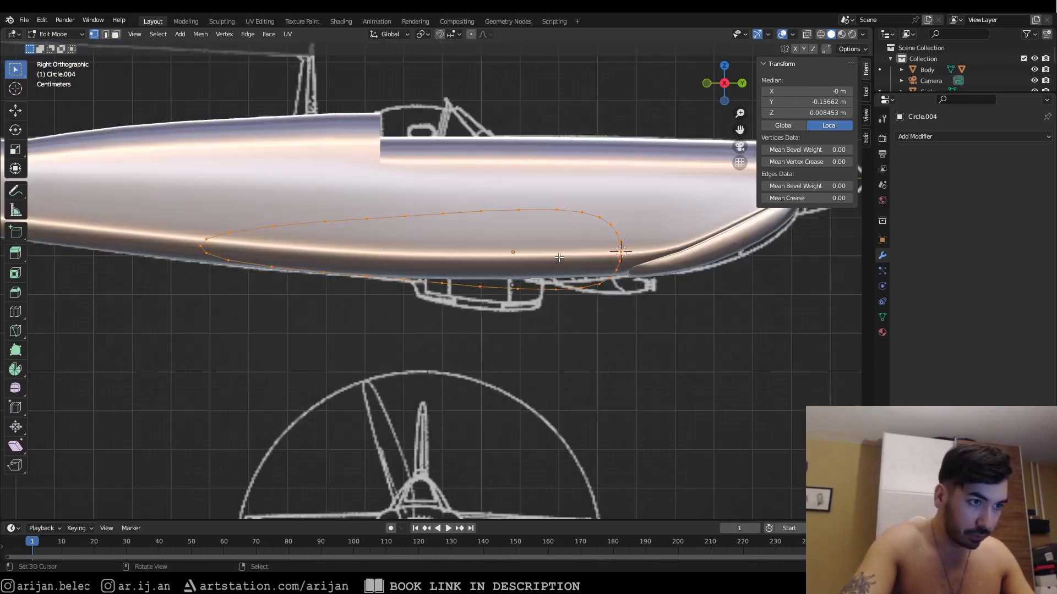
{"action": "key", "text": "alt+z"}
{"action": "scroll", "coordinate": [413, 233], "scroll_direction": "up", "scroll_amount": 2}
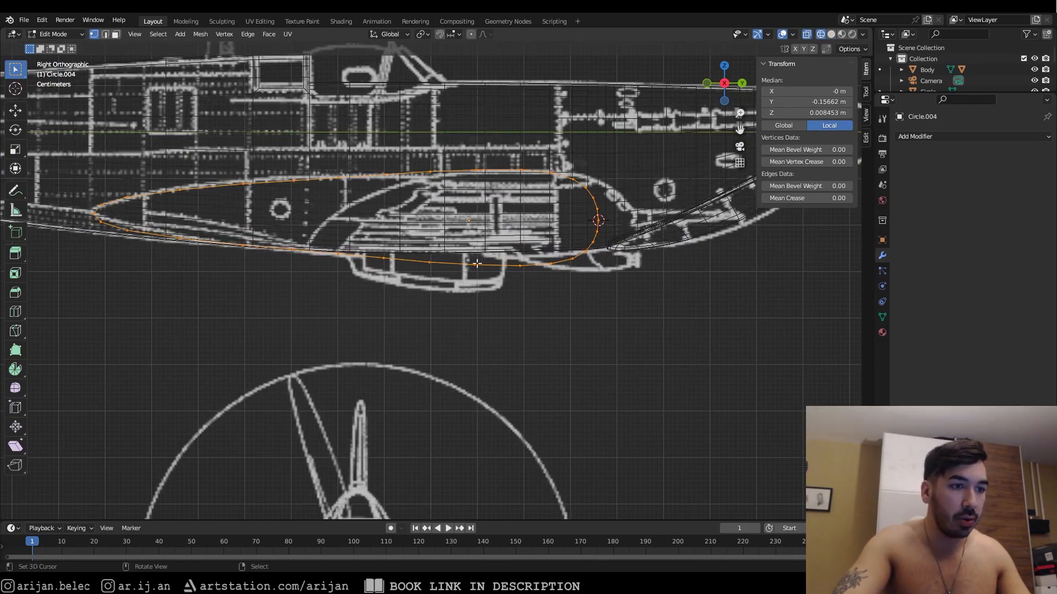
{"action": "key", "text": "alt+z"}
{"action": "middle_click_drag", "start_coordinate": [373, 254], "coordinate": [376, 260], "text": "shift"}
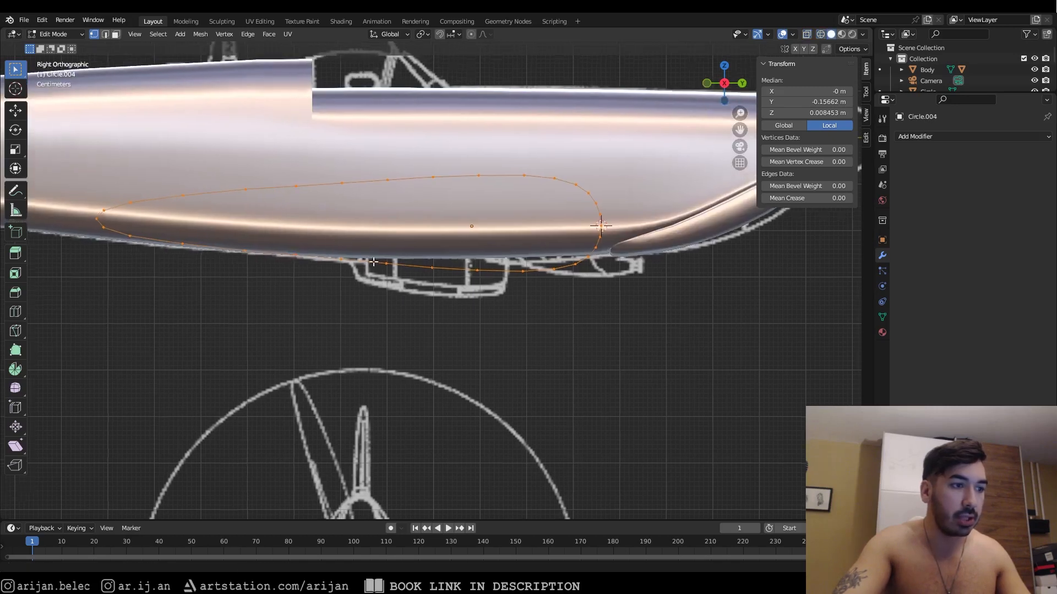
{"action": "scroll", "coordinate": [512, 271], "scroll_direction": "up", "scroll_amount": 2}
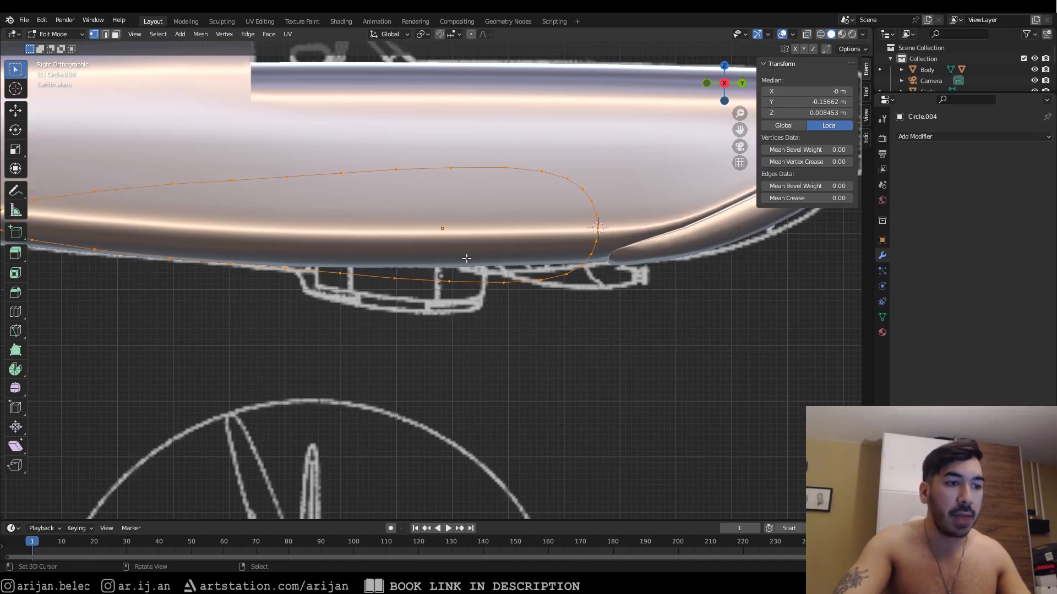
{"action": "key", "text": "shift+z"}
{"action": "scroll", "coordinate": [551, 247], "scroll_direction": "down", "scroll_amount": 2}
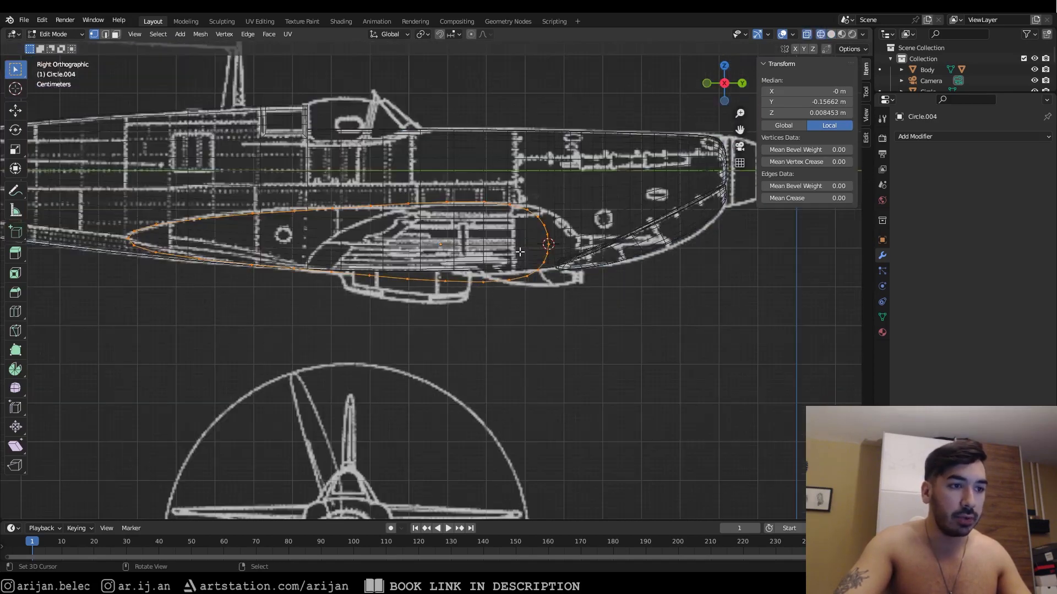
Step: Try to move the vertices of the outline's rounded front forward along Y by about 0.076 m with proportional size 0.165
{"action": "middle_click_drag", "start_coordinate": [518, 252], "coordinate": [474, 261], "text": "shift"}
{"action": "scroll", "coordinate": [474, 262], "scroll_direction": "up", "scroll_amount": 1}
{"action": "key", "text": "alt+a"}
{"action": "key", "text": "b"}
{"action": "left_click_drag", "start_coordinate": [456, 179], "coordinate": [539, 316]}
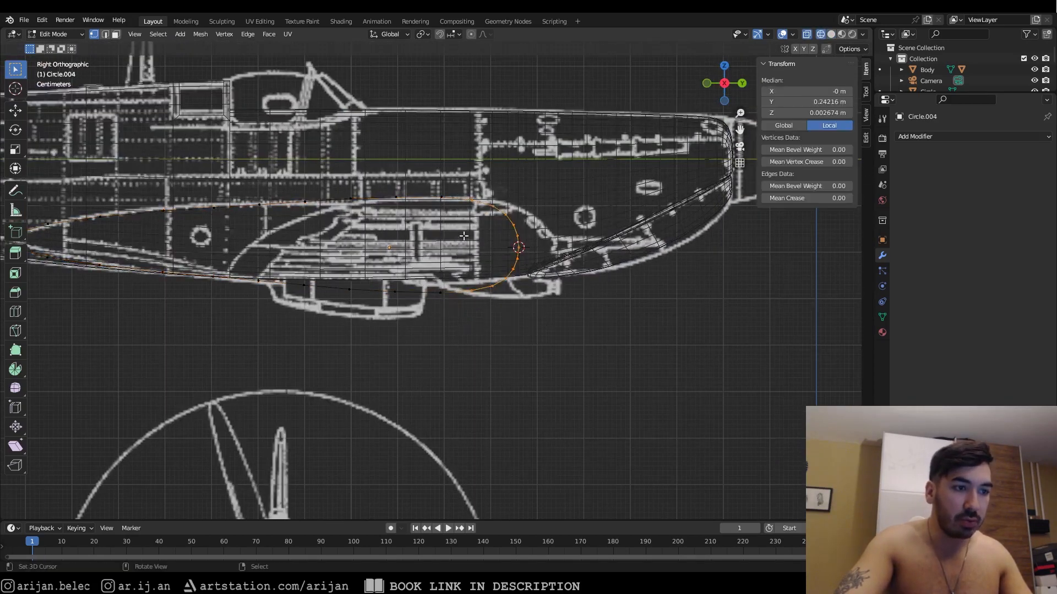
{"action": "key", "text": "shift+z"}
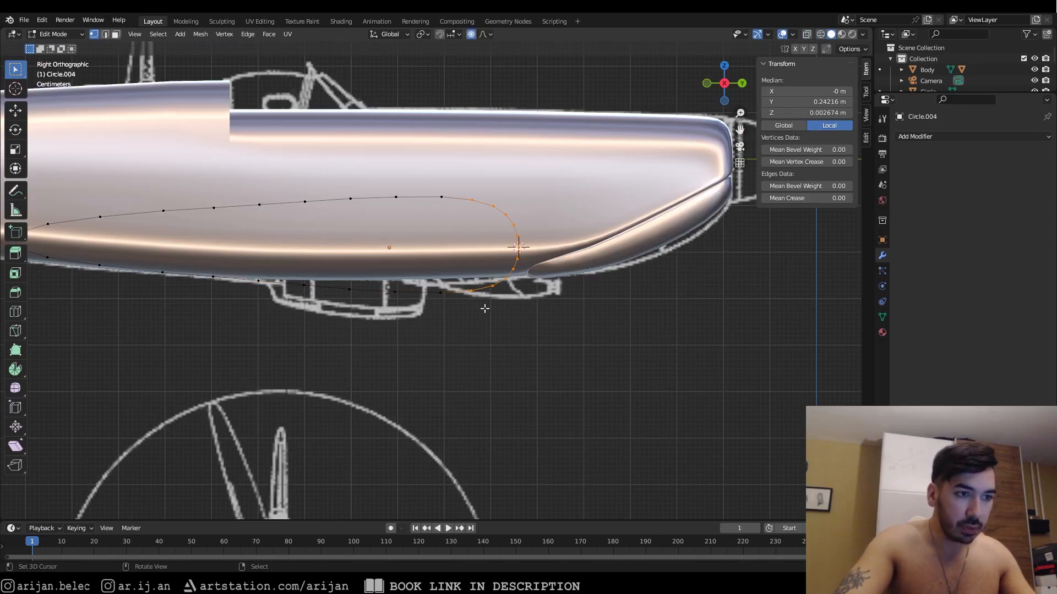
{"action": "key", "text": "shift+z"}
{"action": "key", "text": "g"}
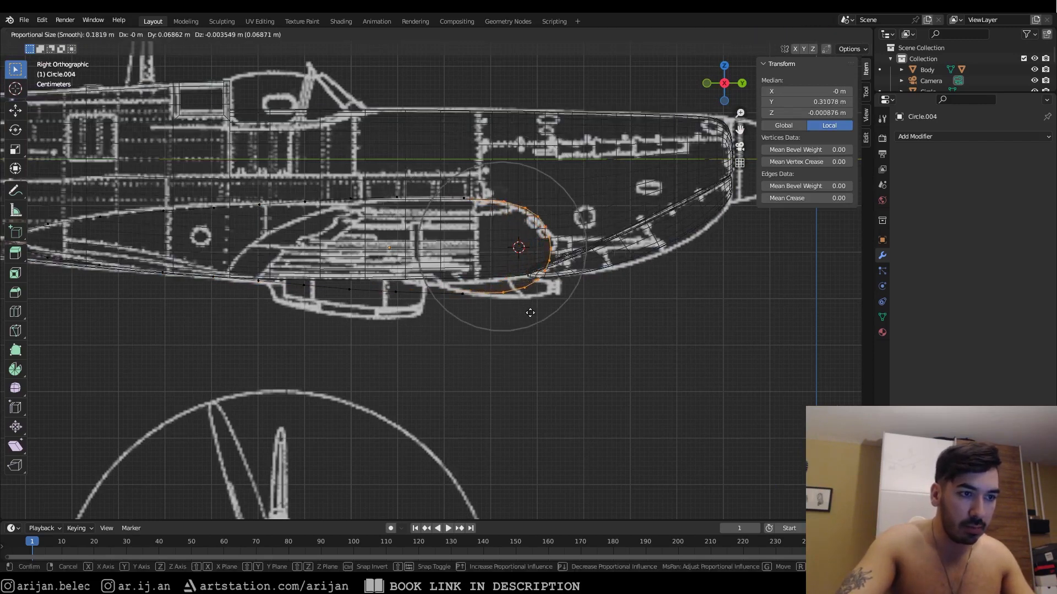
{"action": "key", "text": "y"}
{"action": "scroll", "coordinate": [537, 309], "scroll_direction": "up", "scroll_amount": 1}
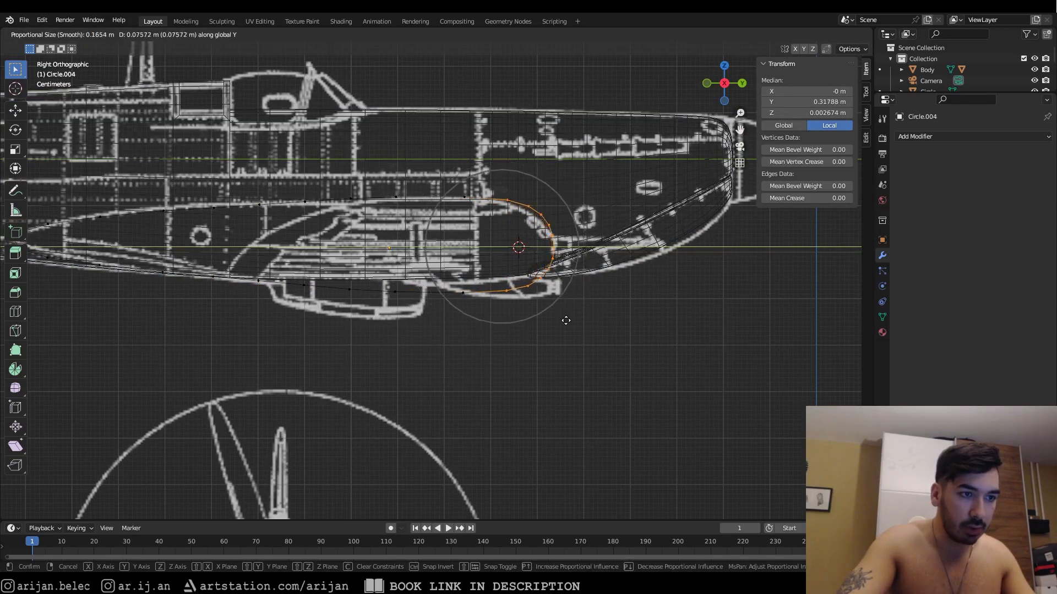
{"action": "left_click", "coordinate": [532, 267]}
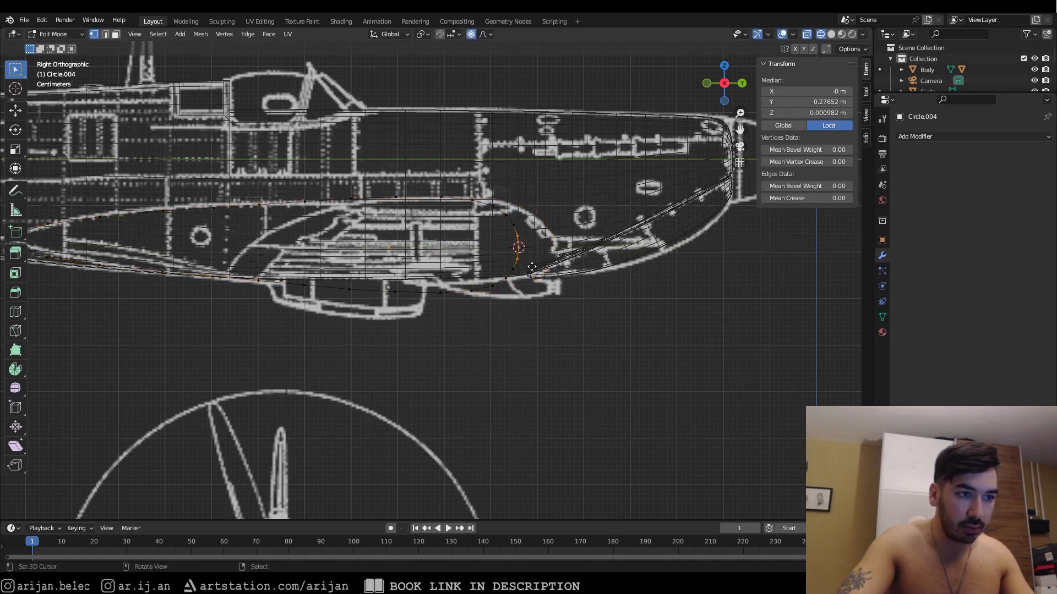
Step: Stretch the outline's rounded front forward to the blueprint's fairing edge, moving it about 0.076 m along Y with proportional editing
{"action": "key", "text": "g"}
{"action": "key", "text": "y"}
{"action": "scroll", "coordinate": [556, 273], "scroll_direction": "down", "scroll_amount": 1}
{"action": "scroll", "coordinate": [563, 275], "scroll_direction": "up", "scroll_amount": 1}
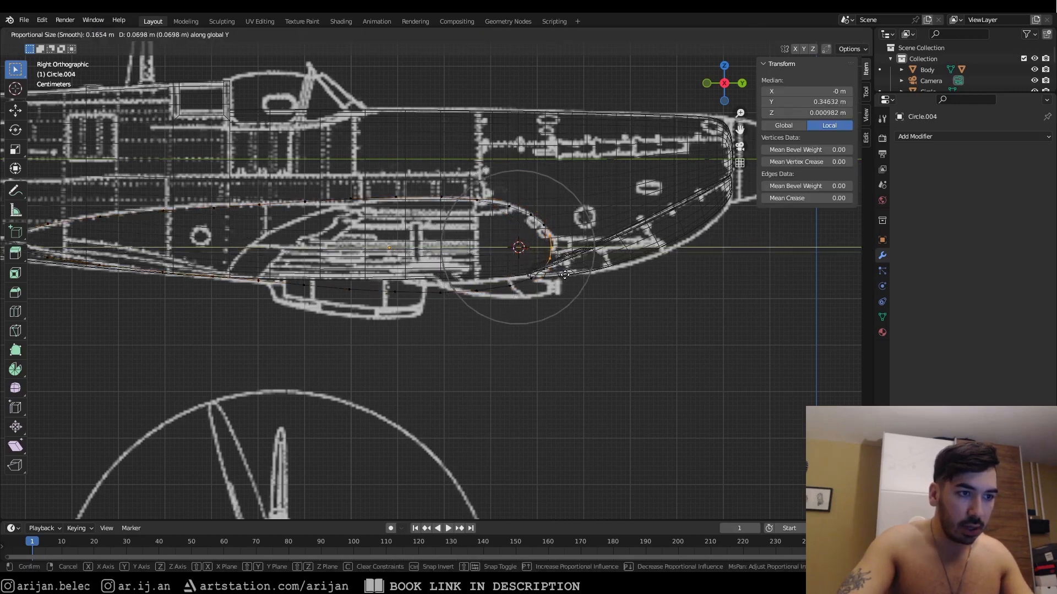
{"action": "left_click", "coordinate": [567, 274]}
{"action": "key", "text": "shift+z"}
{"action": "key", "text": "shift+z"}
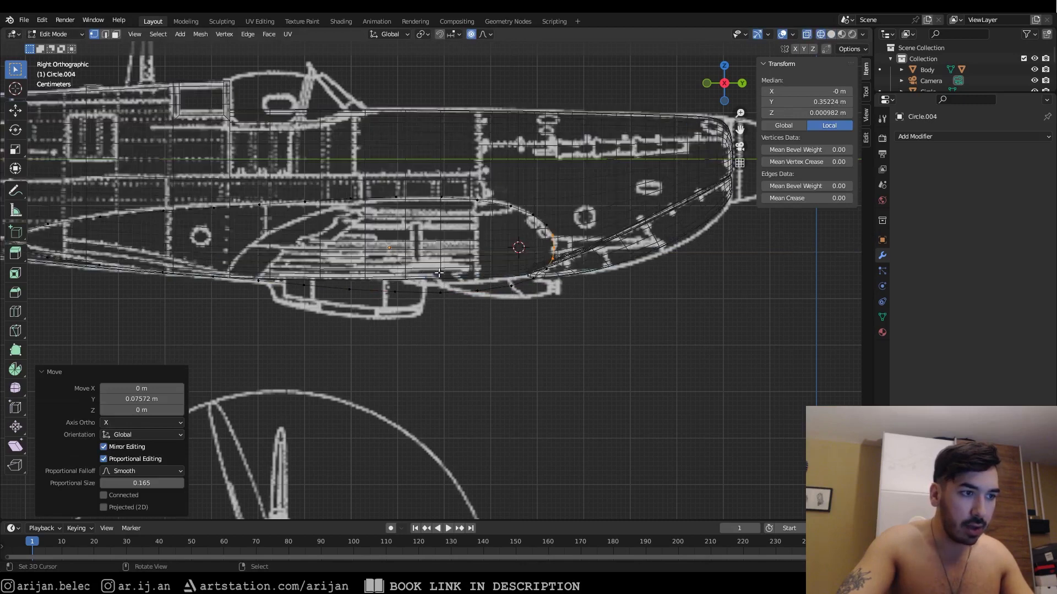
{"action": "middle_click_drag", "start_coordinate": [359, 281], "coordinate": [373, 283], "text": "shift"}
{"action": "key", "text": "alt+a"}
{"action": "left_click_drag", "start_coordinate": [381, 282], "coordinate": [468, 317]}
{"action": "key", "text": "shift+z"}
{"action": "key", "text": "g"}
{"action": "key", "text": "z"}
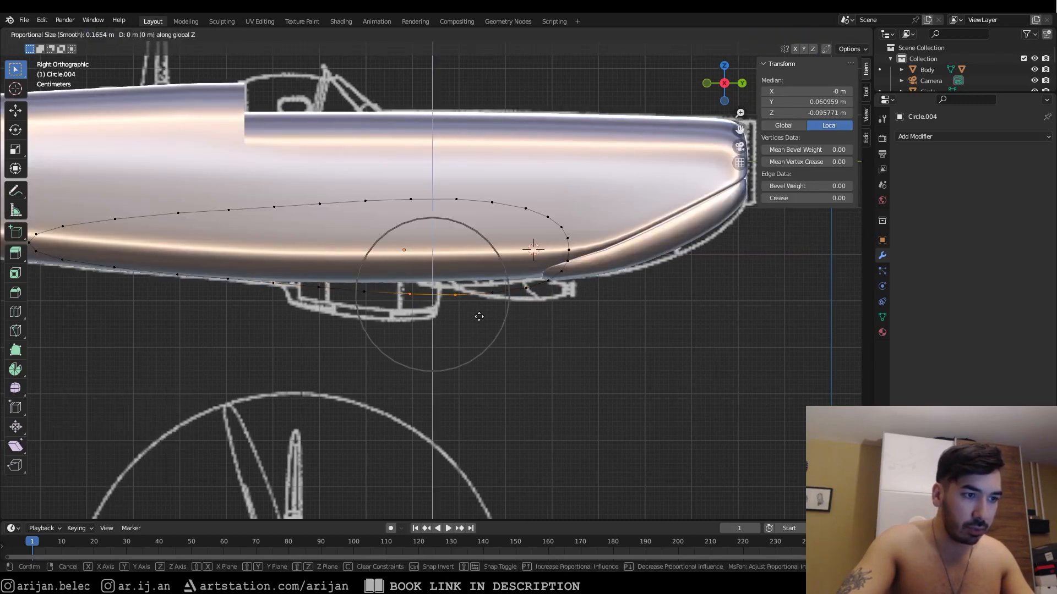
{"action": "scroll", "coordinate": [479, 312], "scroll_direction": "down", "scroll_amount": 5}
{"action": "left_click", "coordinate": [476, 308]}
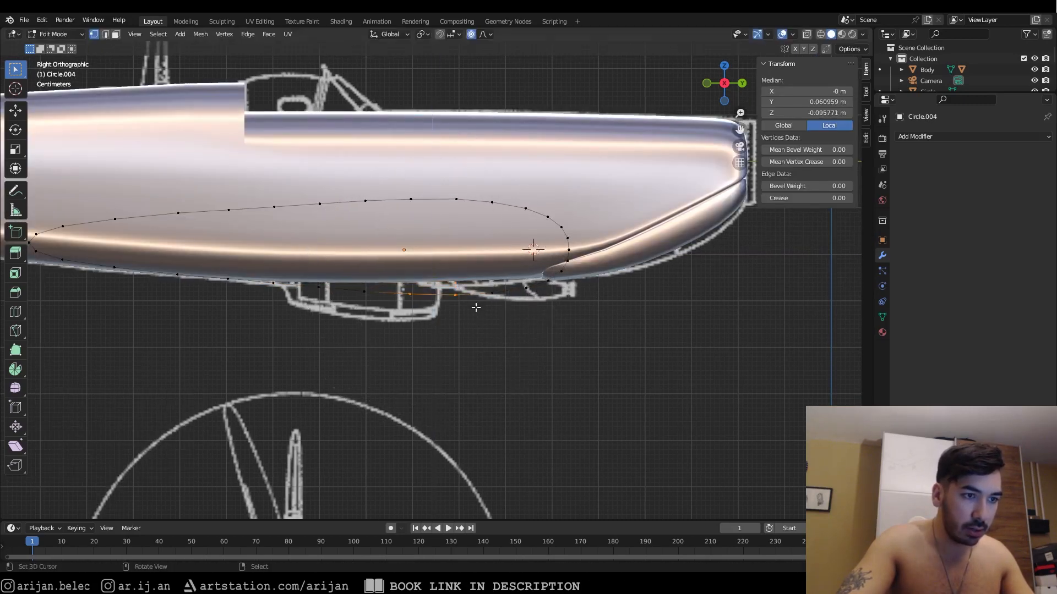
Step: Straighten the outline's lower edge beneath the fuselage by applying LoopTools Gstretch to the vertex path from its aft section to its front corner
{"action": "scroll", "coordinate": [500, 300], "scroll_direction": "up", "scroll_amount": 1}
{"action": "key", "text": "shift+z"}
{"action": "key", "text": "shift+z"}
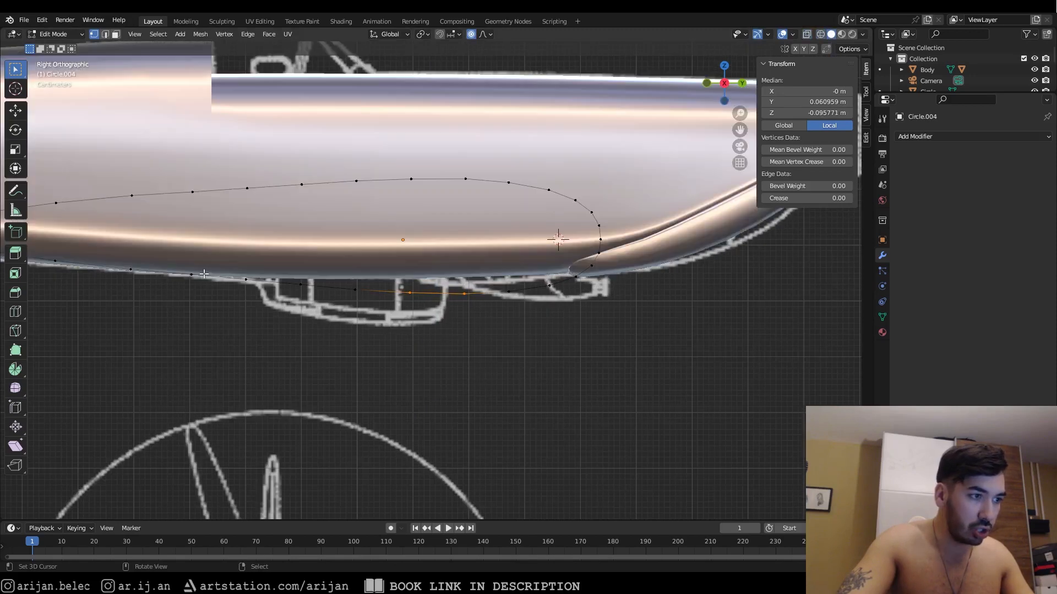
{"action": "left_click", "coordinate": [195, 273]}
{"action": "scroll", "coordinate": [199, 274], "scroll_direction": "up", "scroll_amount": 2}
{"action": "key", "text": "shift+z"}
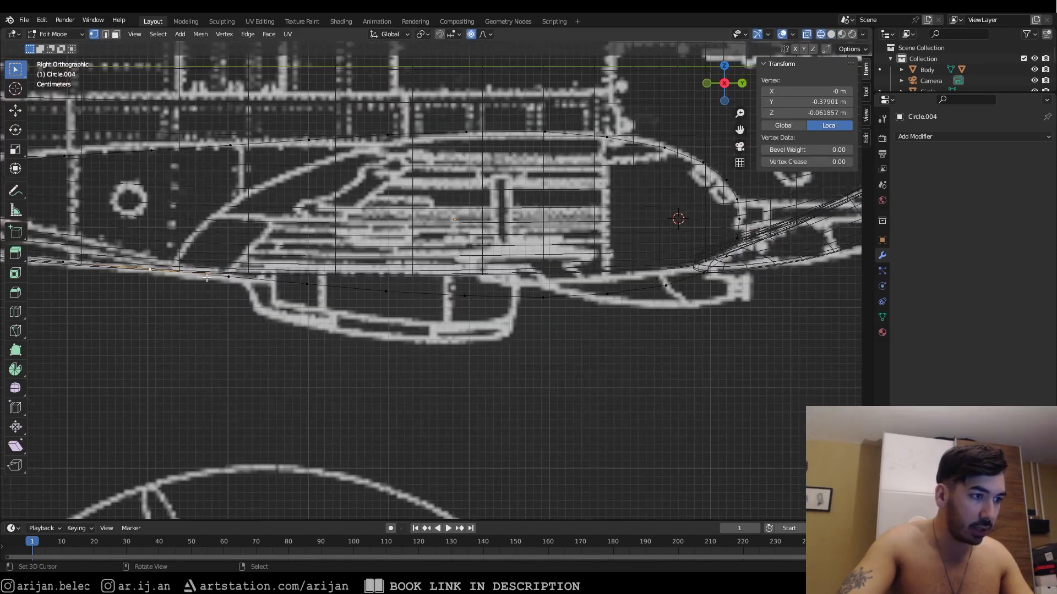
{"action": "key", "text": "shift+z"}
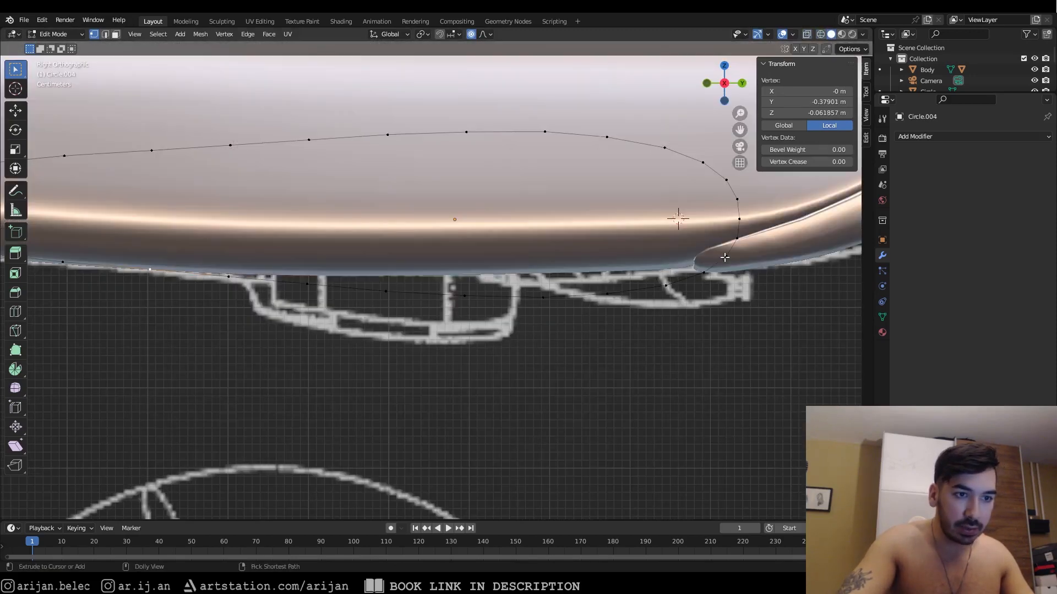
{"action": "left_click", "coordinate": [704, 272], "text": "ctrl"}
{"action": "right_click", "coordinate": [716, 250]}
{"action": "mouse_move", "coordinate": [732, 246]}
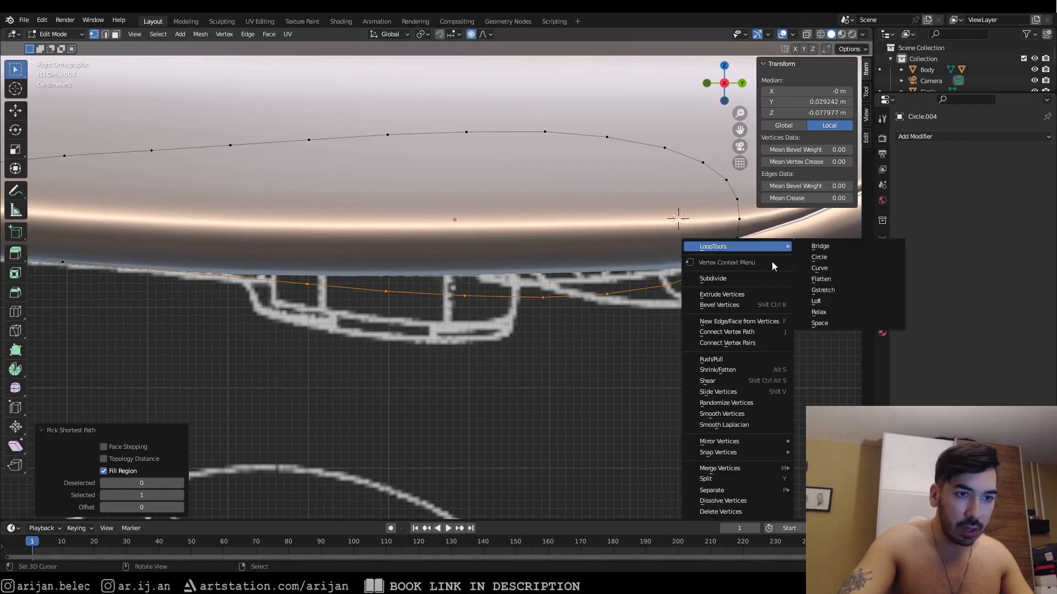
{"action": "left_click", "coordinate": [823, 290]}
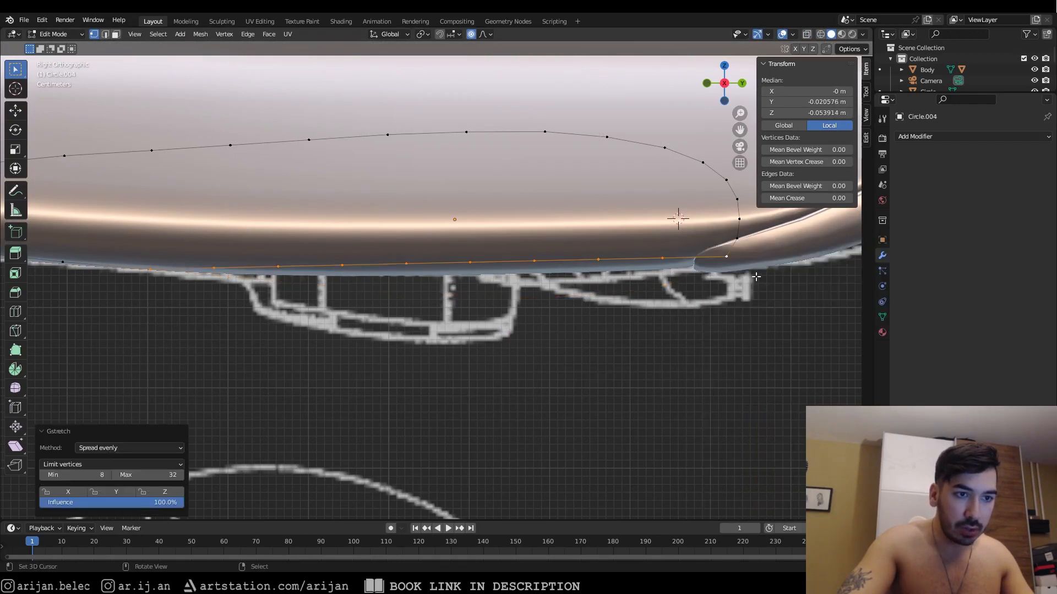
{"action": "left_click", "coordinate": [289, 273]}
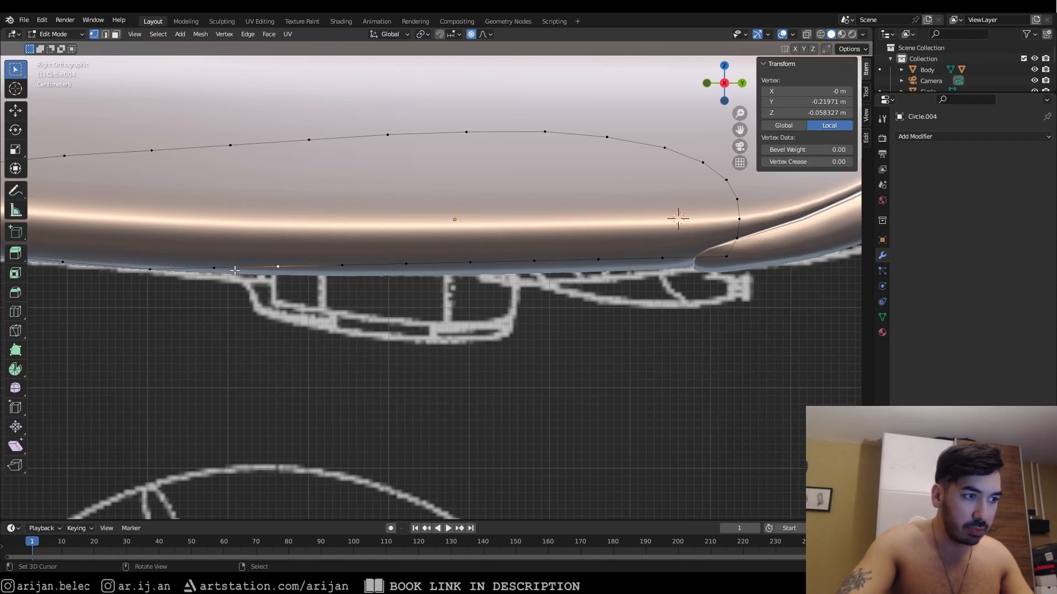
{"action": "key", "text": "ctrl+z"}
{"action": "key", "text": "alt+a"}
{"action": "key", "text": "b"}
{"action": "left_click_drag", "start_coordinate": [334, 247], "coordinate": [555, 282]}
{"action": "key", "text": "g"}
{"action": "key", "text": "z"}
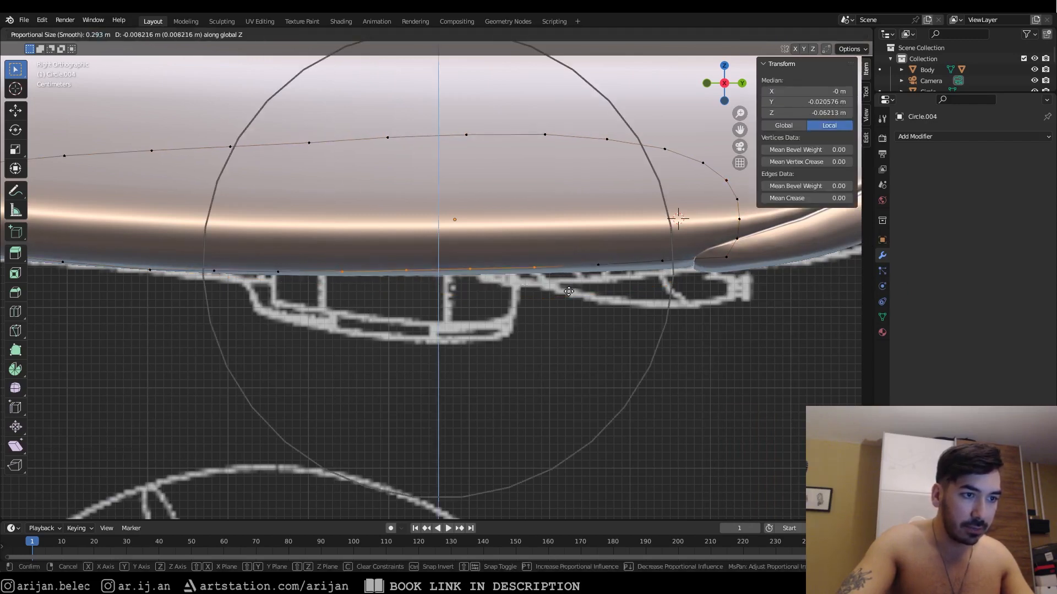
{"action": "scroll", "coordinate": [568, 293], "scroll_direction": "up", "scroll_amount": 7}
{"action": "right_click", "coordinate": [568, 294]}
Step: Lower the straightened run of bottom vertices about 0.011 m along Z with proportional size 0.113
{"action": "right_click", "coordinate": [233, 271]}
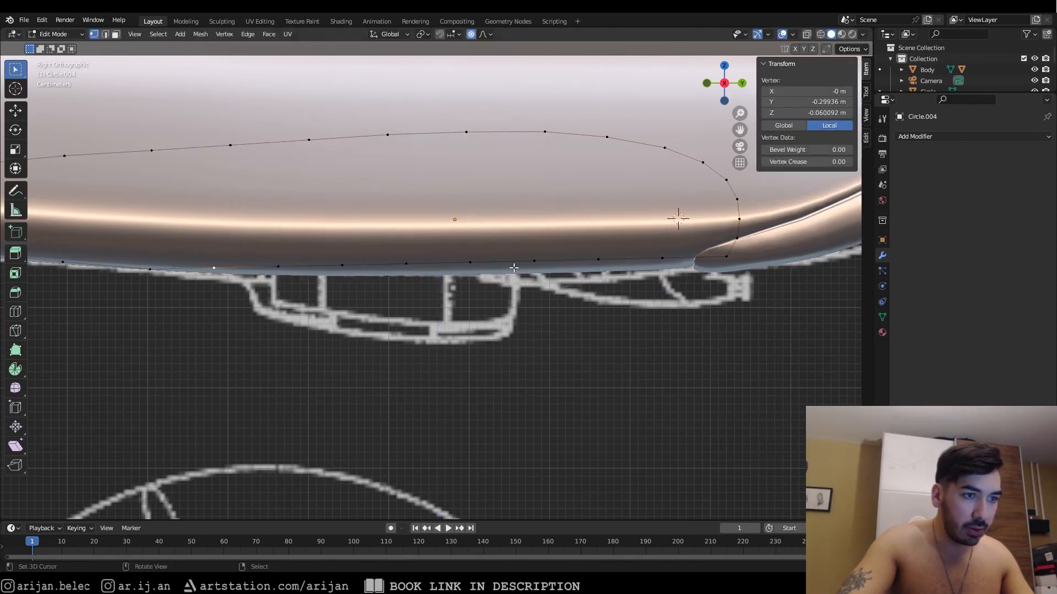
{"action": "left_click", "coordinate": [654, 257], "text": "ctrl"}
{"action": "key", "text": "g"}
{"action": "key", "text": "z"}
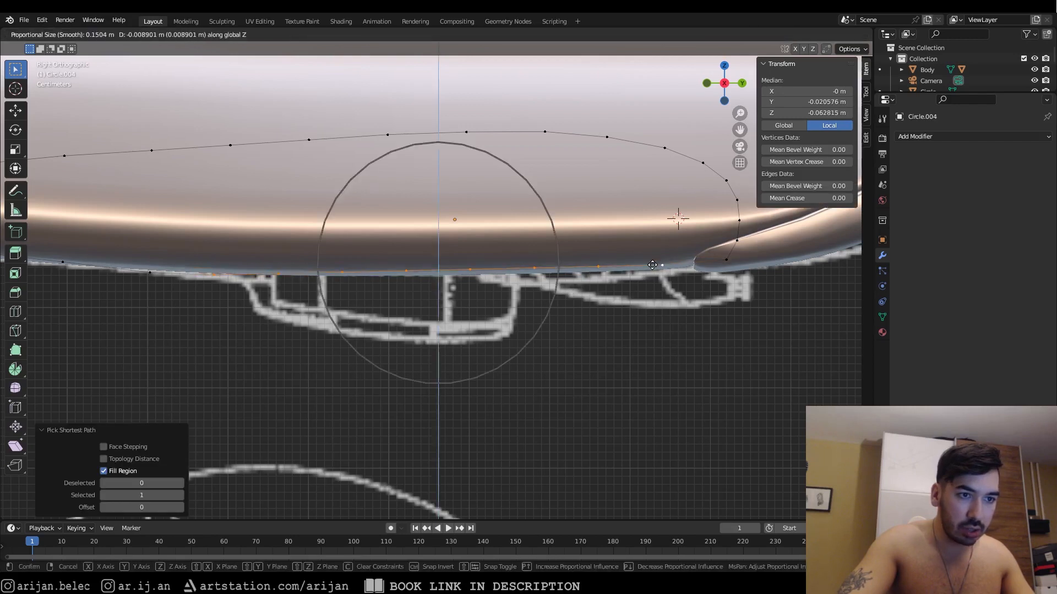
{"action": "left_click", "coordinate": [557, 267]}
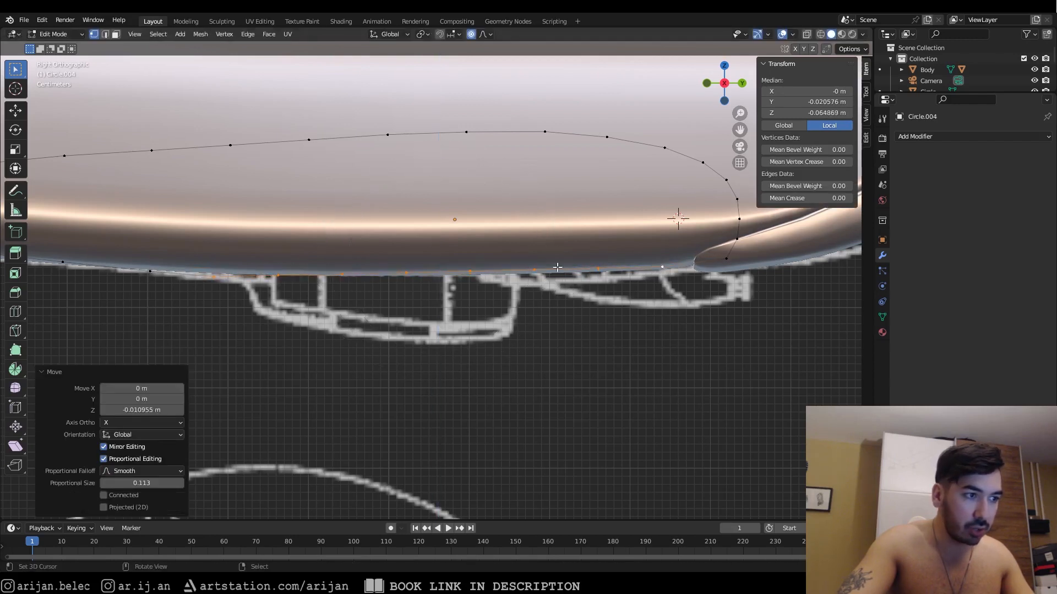
Step: Raise the aft vertices of the straightened bottom run slightly along Z so they follow the fuselage underside
{"action": "left_click", "coordinate": [228, 278]}
{"action": "key", "text": "g"}
{"action": "key", "text": "z"}
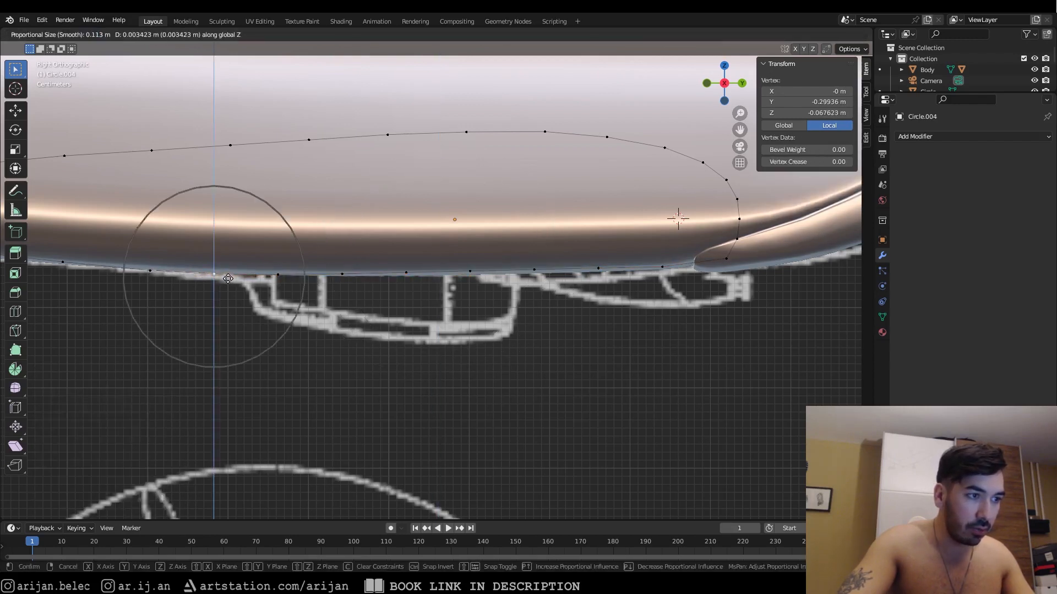
{"action": "left_click", "coordinate": [228, 278]}
{"action": "middle_click_drag", "start_coordinate": [228, 278], "coordinate": [479, 285], "text": "shift"}
{"action": "scroll", "coordinate": [435, 278], "scroll_direction": "up", "scroll_amount": 2}
{"action": "key", "text": "a"}
{"action": "key", "text": "a"}
{"action": "left_click_drag", "start_coordinate": [359, 265], "coordinate": [509, 311]}
{"action": "key", "text": "g"}
{"action": "key", "text": "z"}
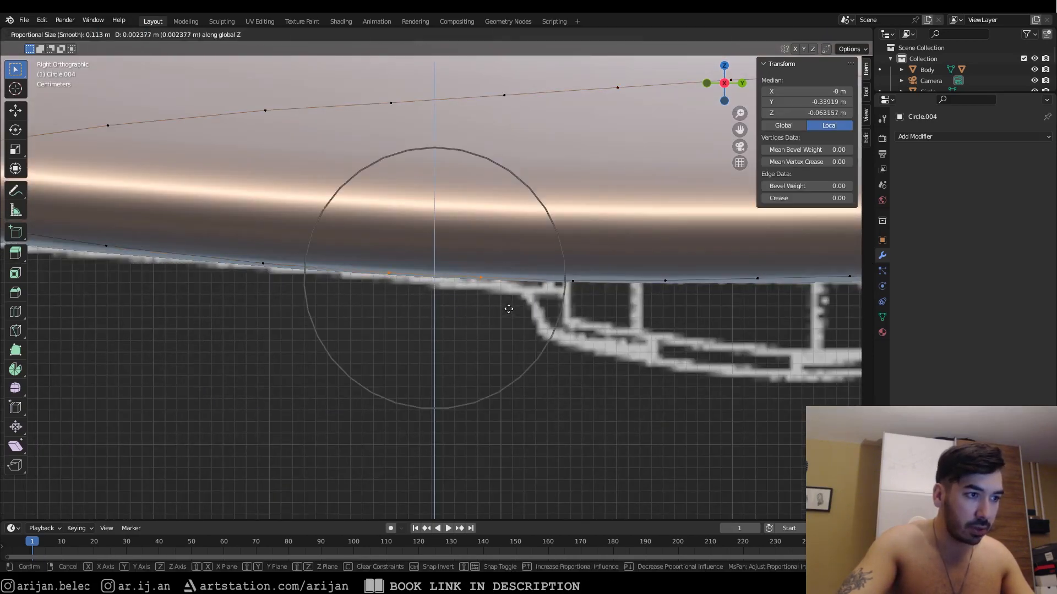
{"action": "left_click", "coordinate": [508, 308]}
Step: Adjust the outline's middle and forward bottom vertices along Z to match the fuselage's lower edge
{"action": "scroll", "coordinate": [484, 299], "scroll_direction": "down", "scroll_amount": 2}
{"action": "middle_click_drag", "start_coordinate": [483, 300], "coordinate": [422, 274], "text": "shift"}
{"action": "key", "text": "alt+a"}
{"action": "left_click_drag", "start_coordinate": [389, 268], "coordinate": [713, 330]}
{"action": "key", "text": "g"}
{"action": "key", "text": "z"}
{"action": "left_click", "coordinate": [609, 340]}
{"action": "key", "text": "g"}
{"action": "key", "text": "z"}
{"action": "left_click", "coordinate": [710, 325]}
{"action": "left_click", "coordinate": [633, 291]}
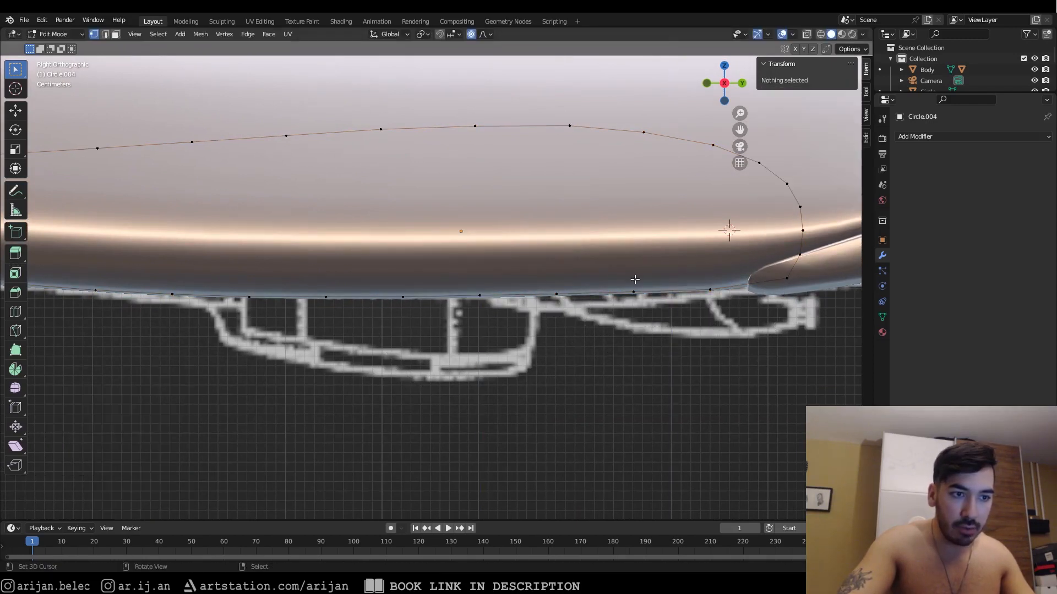
{"action": "key", "text": "g"}
{"action": "key", "text": "z"}
{"action": "left_click", "coordinate": [716, 302]}
Step: Slide the outline's lower front corner vertex along its edge toward the rear tip of the lower nose cowling
{"action": "scroll", "coordinate": [715, 302], "scroll_direction": "up", "scroll_amount": 2}
{"action": "middle_click_drag", "start_coordinate": [715, 302], "coordinate": [378, 304], "text": "shift"}
{"action": "key", "text": "shift+z"}
{"action": "key", "text": "a"}
{"action": "key", "text": "a"}
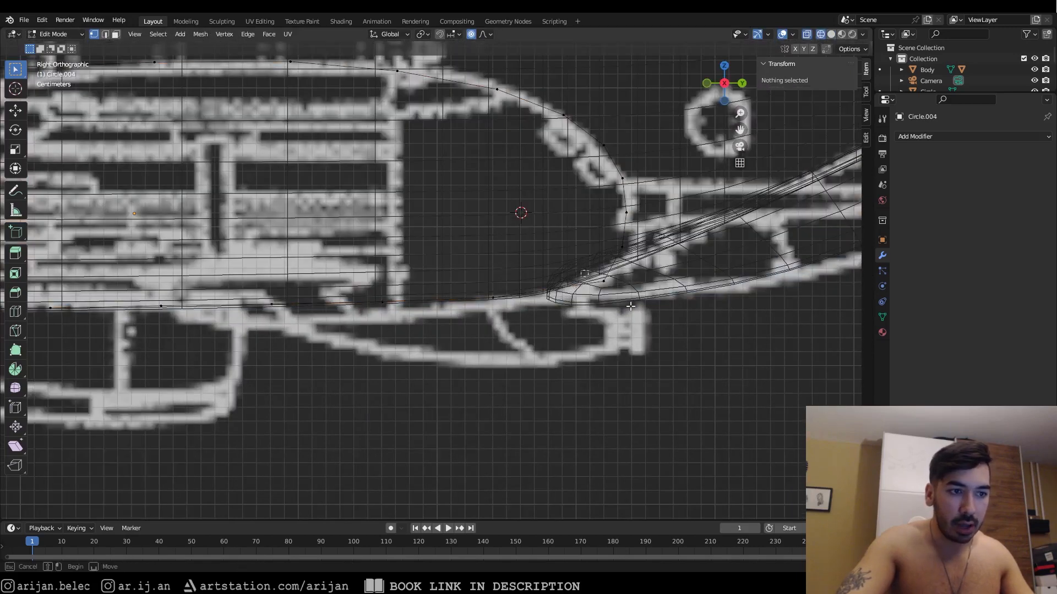
{"action": "left_click_drag", "start_coordinate": [576, 262], "coordinate": [655, 323]}
{"action": "key", "text": "shift+z"}
{"action": "key", "text": "g"}
{"action": "key", "text": "g"}
{"action": "left_click", "coordinate": [623, 328]}
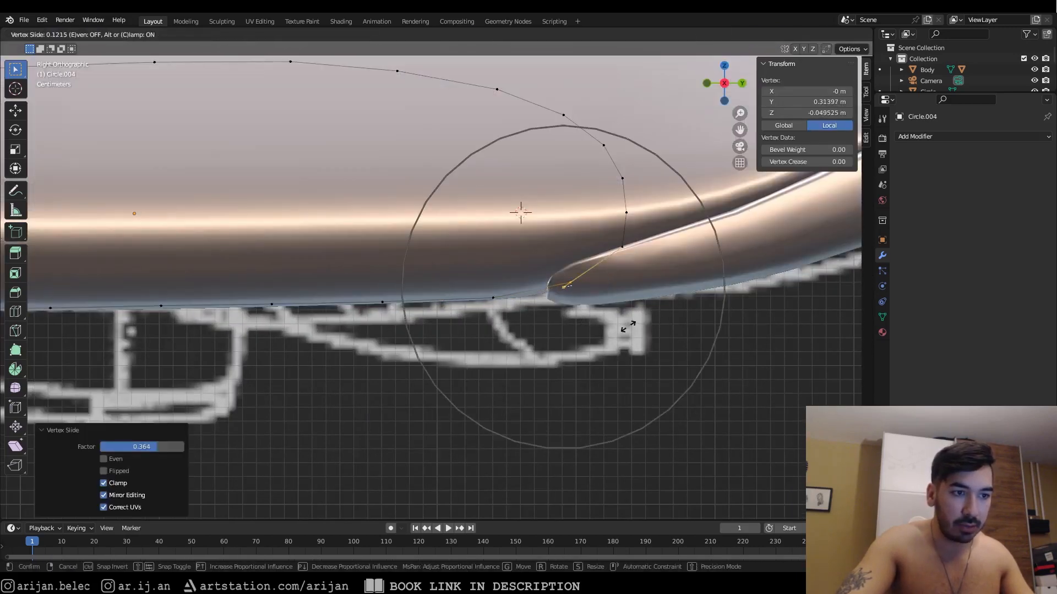
Step: Slide the neighbouring vertices up the outline's front along their edges to smooth the curve above the cowling's rear tip
{"action": "key", "text": "g"}
{"action": "key", "text": "g"}
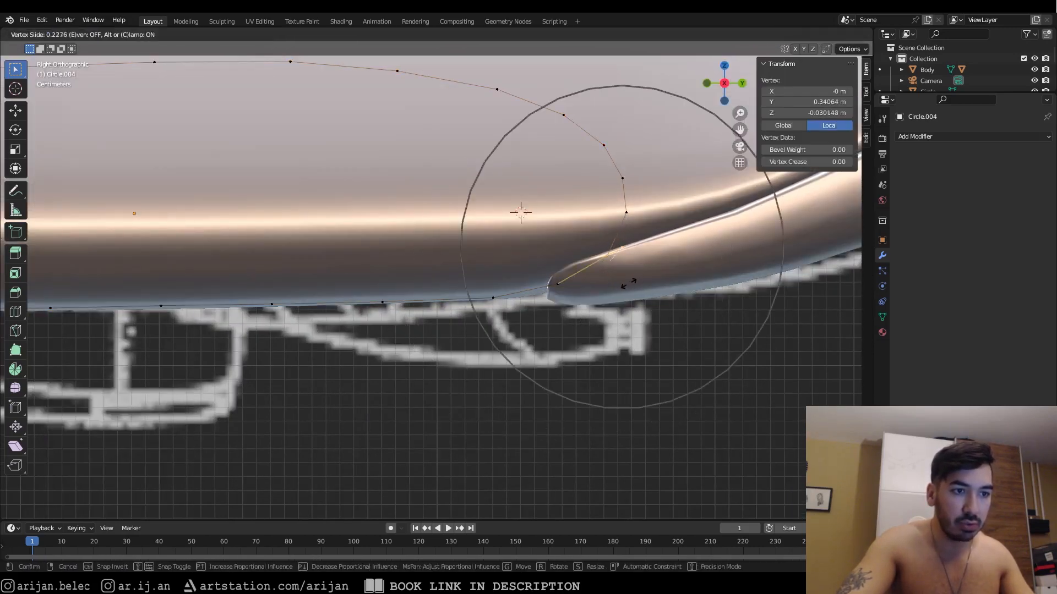
{"action": "left_click", "coordinate": [628, 286]}
{"action": "left_click_drag", "start_coordinate": [662, 237], "coordinate": [619, 207]}
{"action": "key", "text": "g"}
{"action": "key", "text": "g"}
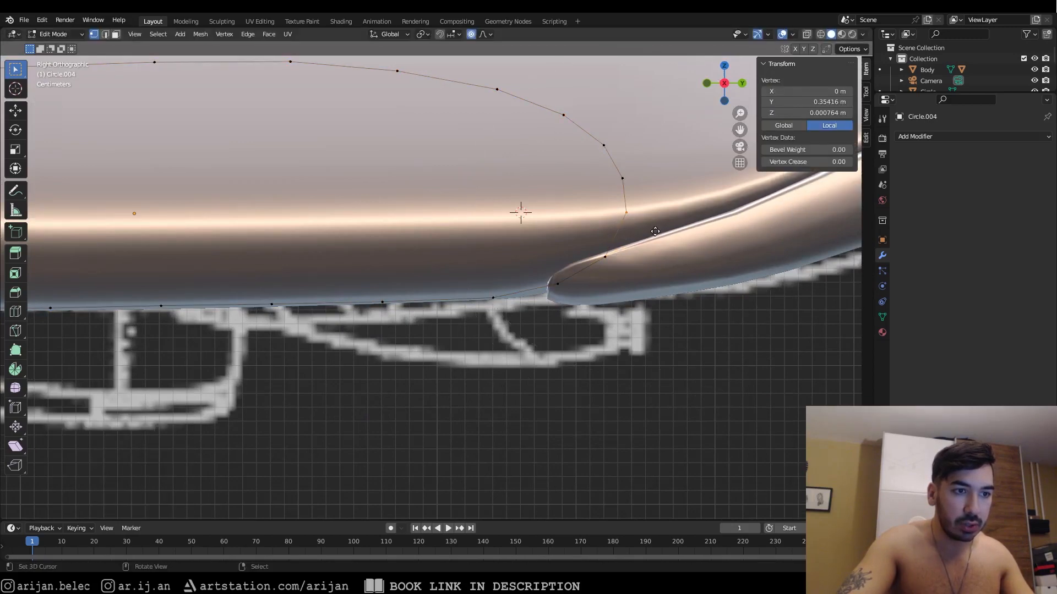
{"action": "left_click", "coordinate": [652, 239]}
Step: Examine how the outline's lower front curve meets the nose cowling and the blueprint, in both solid and wireframe shading
{"action": "scroll", "coordinate": [528, 276], "scroll_direction": "down", "scroll_amount": 2}
{"action": "key", "text": "Tab"}
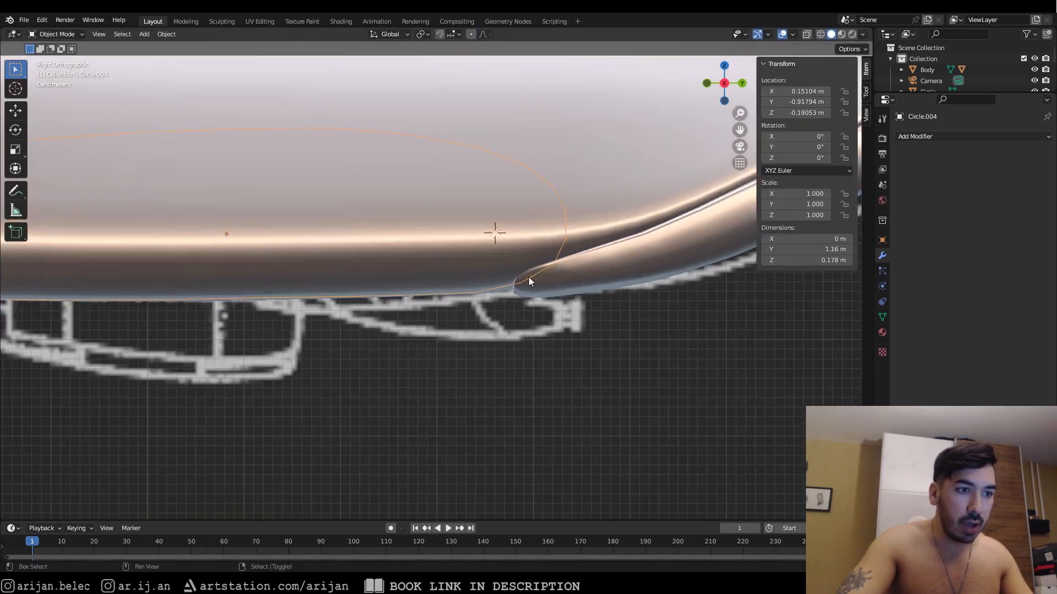
{"action": "key", "text": "shift+z"}
{"action": "scroll", "coordinate": [589, 266], "scroll_direction": "down", "scroll_amount": 1}
{"action": "key", "text": "shift+z"}
{"action": "scroll", "coordinate": [475, 266], "scroll_direction": "up", "scroll_amount": 3}
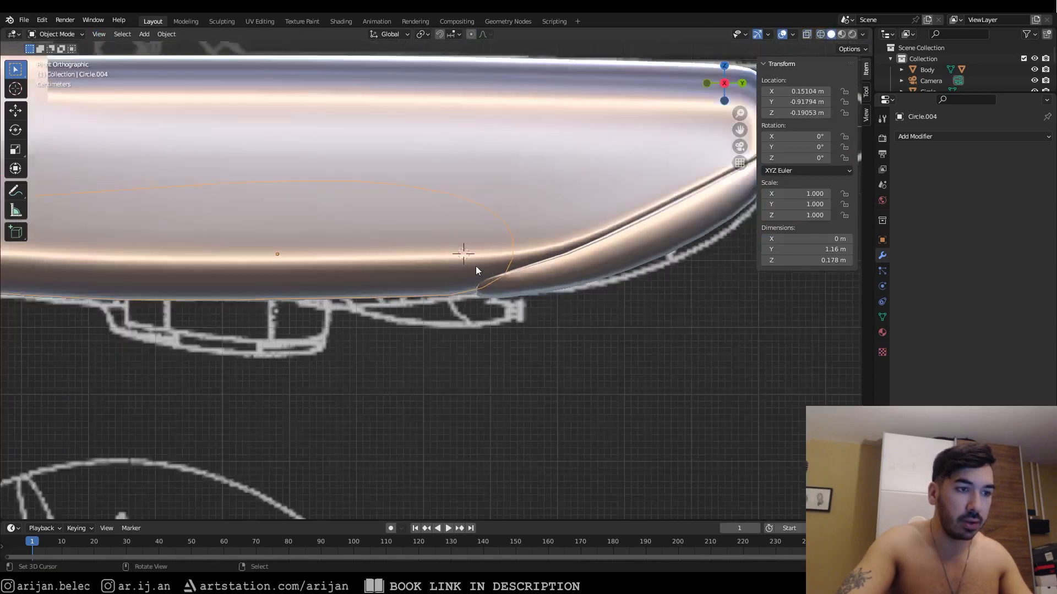
{"action": "scroll", "coordinate": [429, 251], "scroll_direction": "up", "scroll_amount": 2}
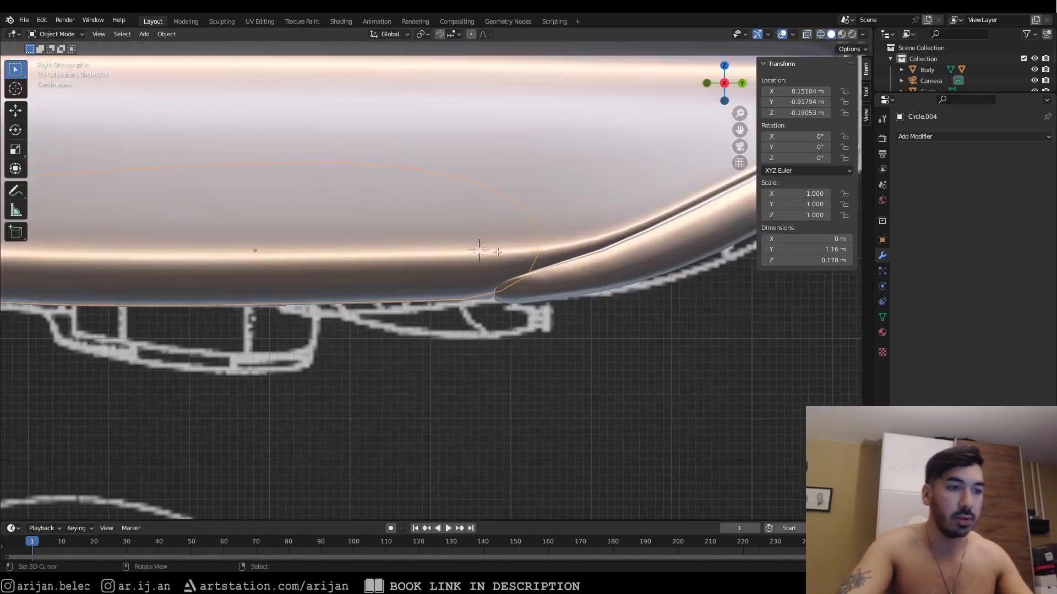
{"action": "key", "text": "Tab"}
{"action": "key", "text": "shift+z"}
{"action": "key", "text": "shift+z"}
{"action": "scroll", "coordinate": [521, 325], "scroll_direction": "up", "scroll_amount": 2}
Step: Move the two lower front vertices back about 0.021 m along Y with proportional size 0.116
{"action": "key", "text": "g"}
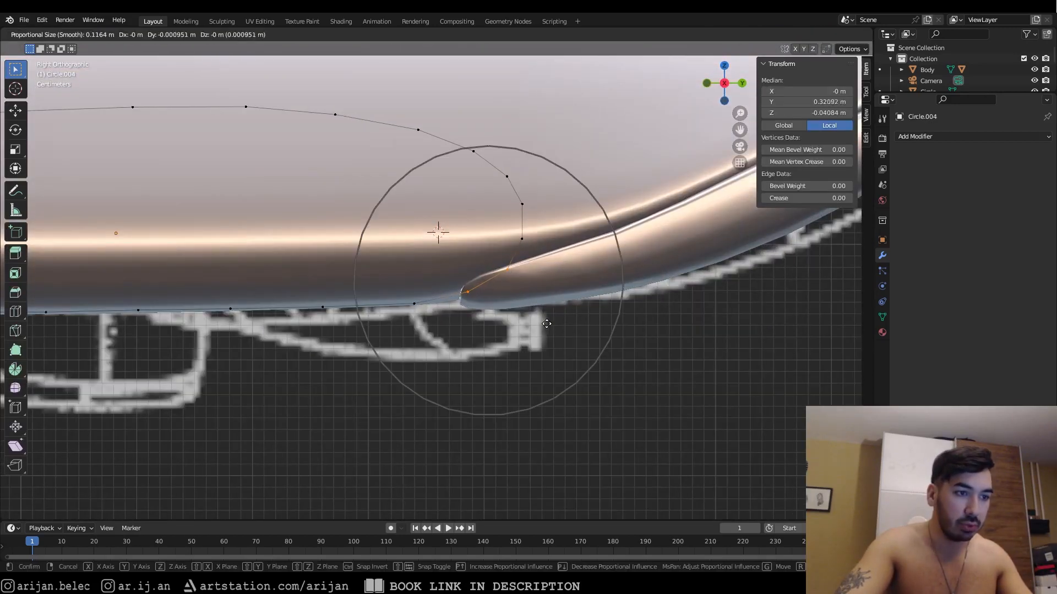
{"action": "key", "text": "x"}
{"action": "right_click", "coordinate": [544, 324]}
{"action": "key", "text": "g"}
{"action": "key", "text": "x"}
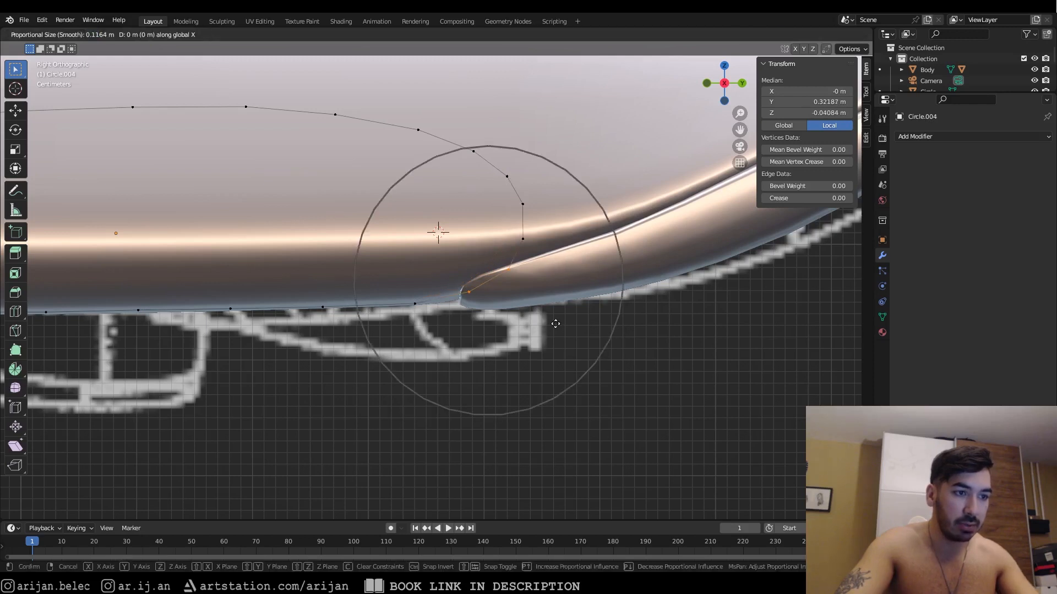
{"action": "key", "text": "y"}
{"action": "left_click", "coordinate": [478, 277]}
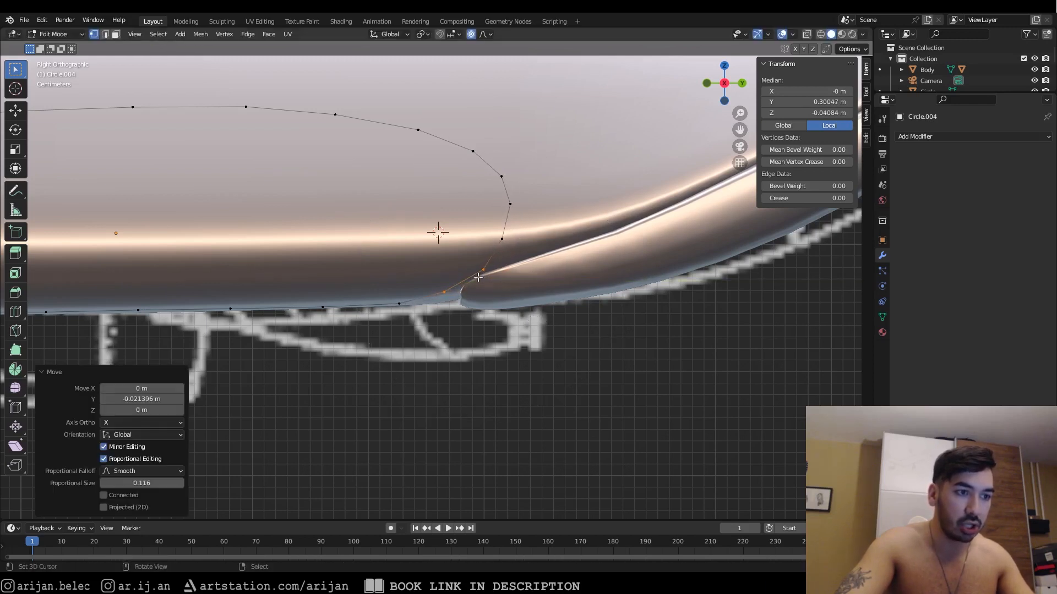
Step: Inspect the gap between the outline's lower front corner and the rear tip of the lower nose cowling
{"action": "scroll", "coordinate": [513, 281], "scroll_direction": "down", "scroll_amount": 2}
{"action": "middle_click_drag", "start_coordinate": [682, 150], "coordinate": [576, 202], "text": "shift"}
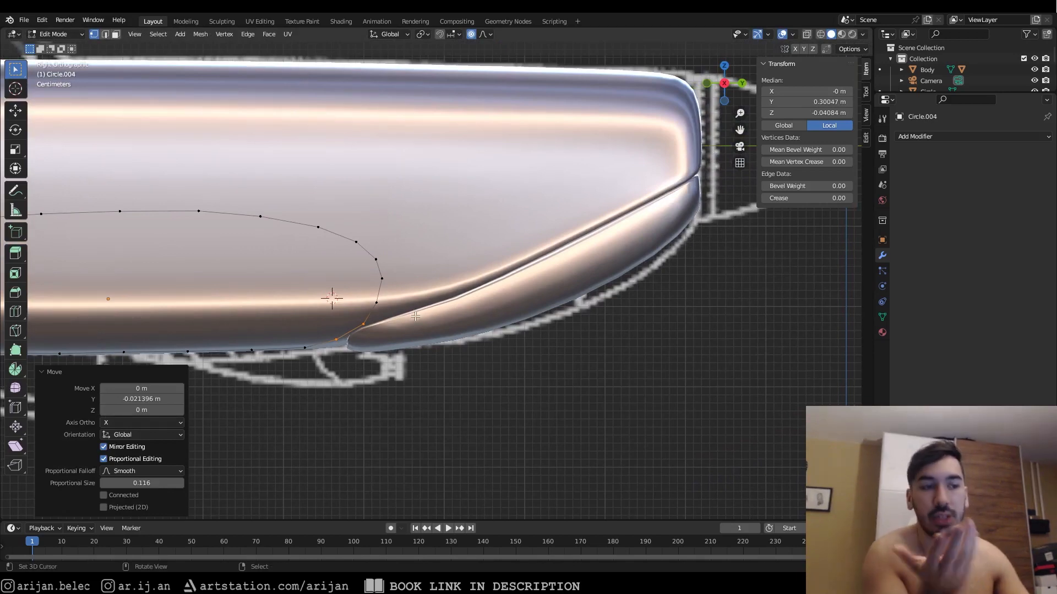
{"action": "scroll", "coordinate": [523, 264], "scroll_direction": "down", "scroll_amount": 3}
{"action": "key", "text": "Tab"}
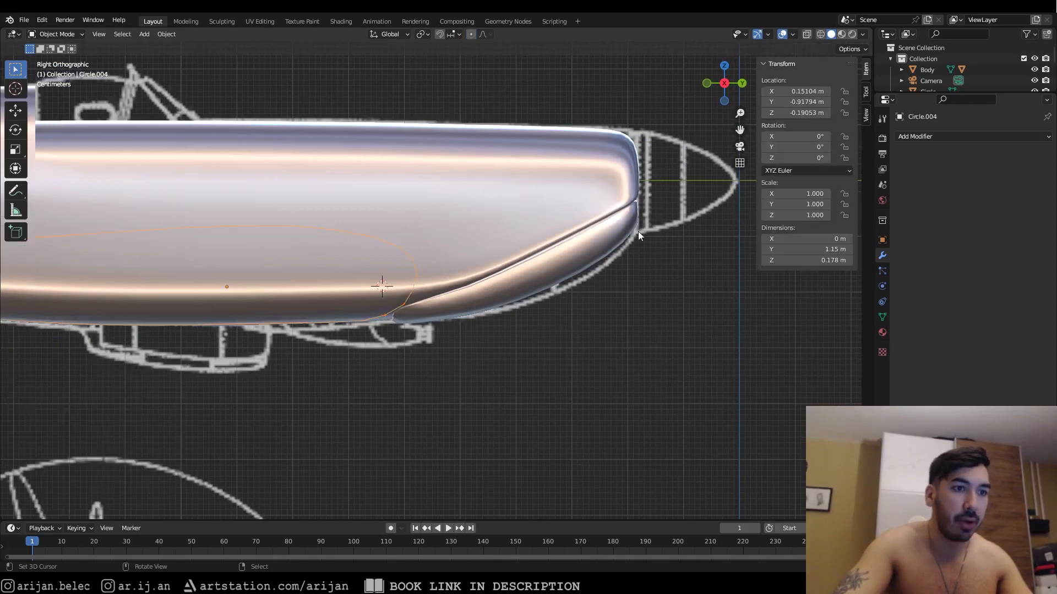
{"action": "right_click", "coordinate": [592, 249]}
{"action": "right_click", "coordinate": [364, 319]}
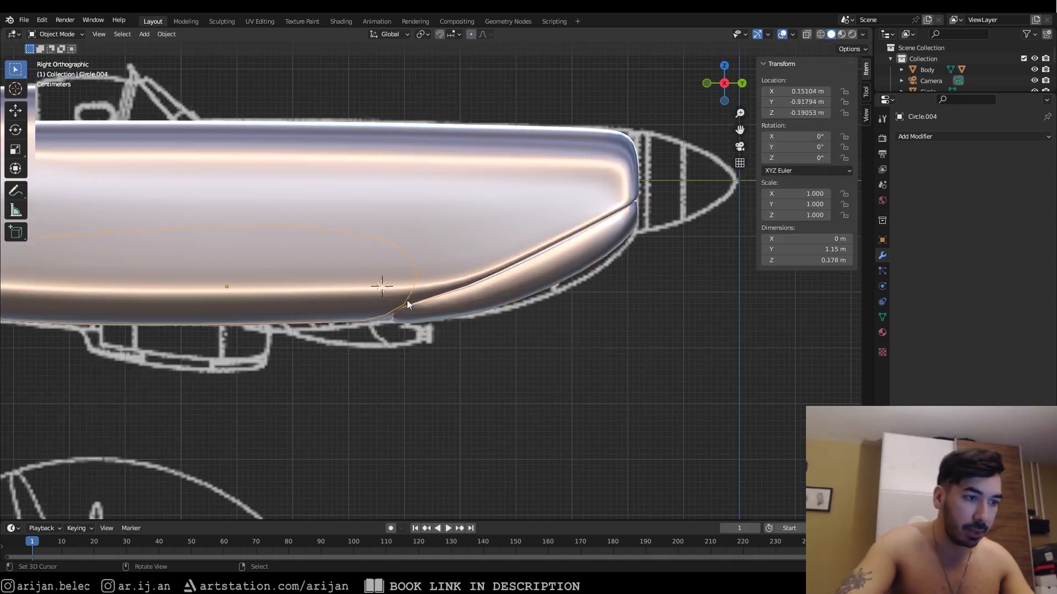
{"action": "middle_click_drag", "start_coordinate": [405, 304], "coordinate": [526, 280], "text": "shift"}
{"action": "scroll", "coordinate": [527, 281], "scroll_direction": "up", "scroll_amount": 2}
{"action": "scroll", "coordinate": [527, 280], "scroll_direction": "up", "scroll_amount": 5}
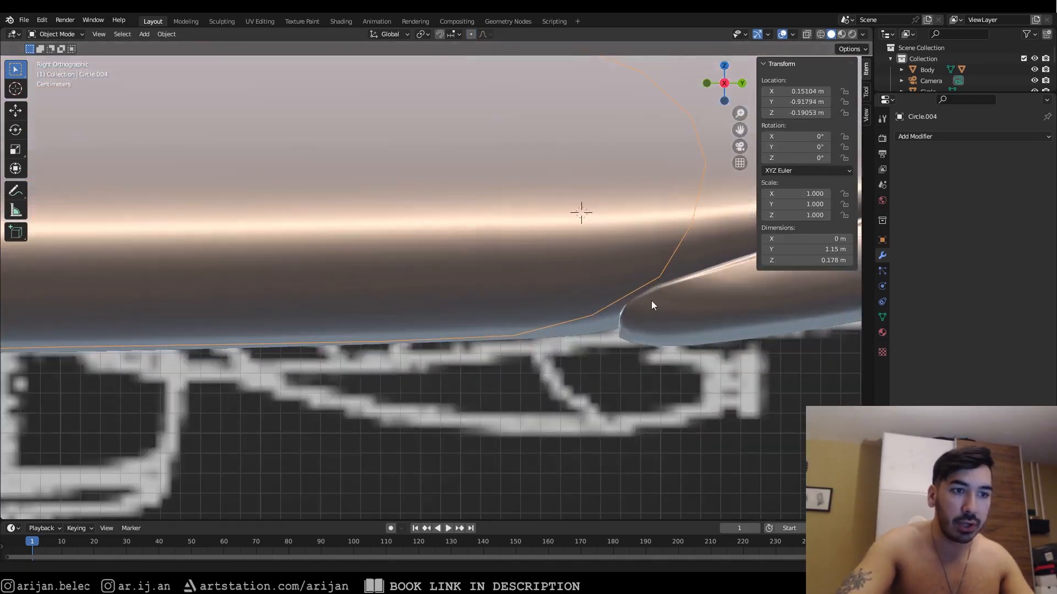
{"action": "scroll", "coordinate": [629, 360], "scroll_direction": "down", "scroll_amount": 6}
Step: Compare the outline's upper edge and aft tip with the blueprint's wing fairing, alternating between see-through and solid display
{"action": "key", "text": "Tab"}
{"action": "key", "text": "alt+z"}
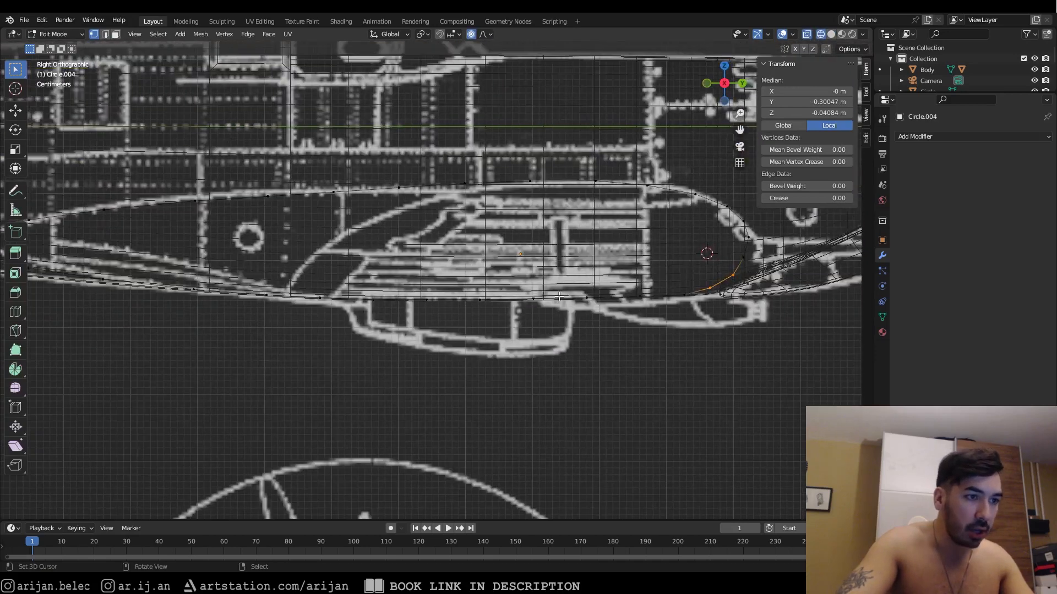
{"action": "key", "text": "alt+z"}
{"action": "key", "text": "alt+z"}
{"action": "middle_click_drag", "start_coordinate": [267, 211], "coordinate": [398, 206], "text": "shift"}
{"action": "key", "text": "alt+z"}
{"action": "key", "text": "alt+z"}
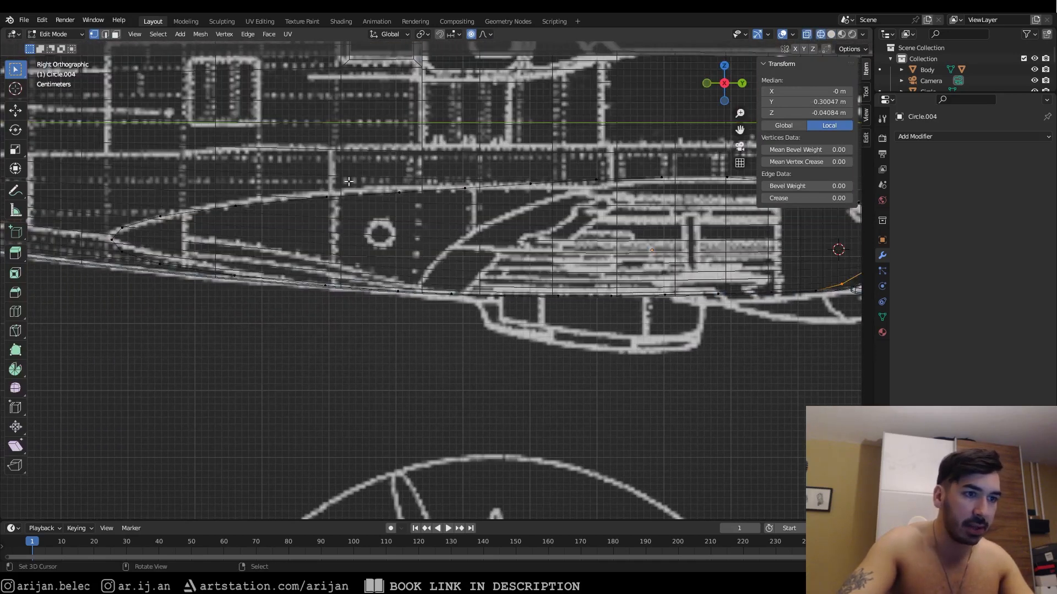
{"action": "key", "text": "alt+z"}
Step: Save the Spitfire2.blend file and reopen the wing-root outline for editing in a perspective view
{"action": "middle_click_drag", "start_coordinate": [674, 191], "coordinate": [494, 317]}
{"action": "key", "text": "Tab"}
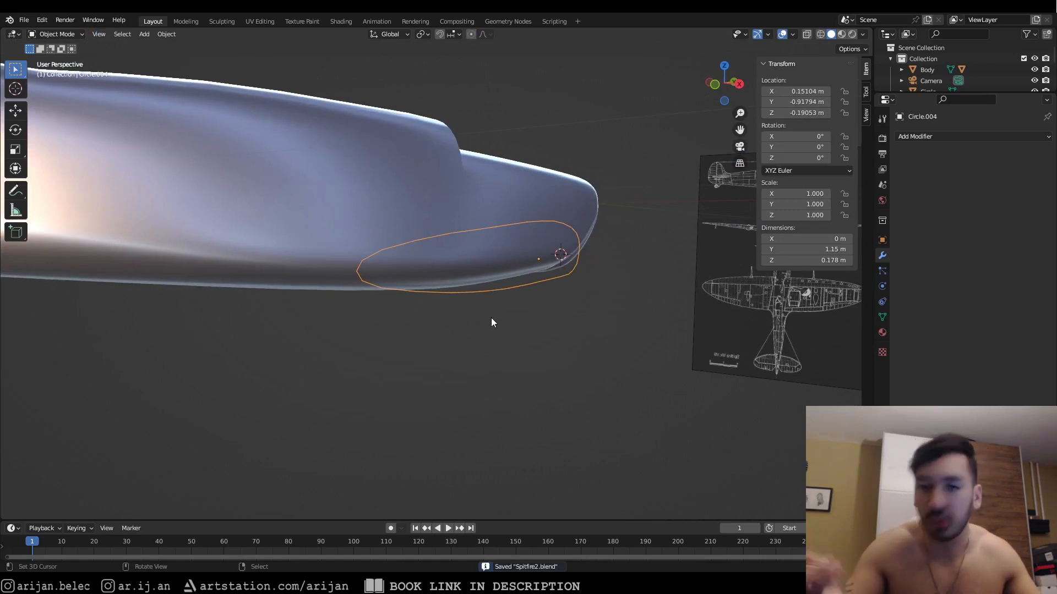
{"action": "middle_click_drag", "start_coordinate": [529, 286], "coordinate": [641, 303]}
{"action": "key", "text": "Tab"}
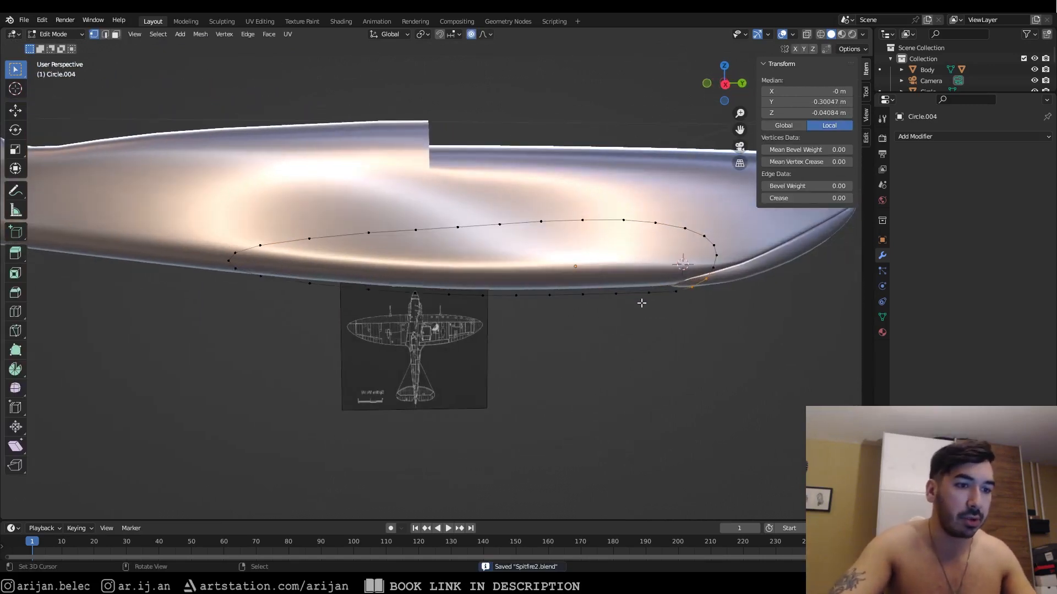
Step: Slide the outline's lower front vertex along its edge by a factor of about 0.088, then save the file with the whole outline selected
{"action": "left_click", "coordinate": [670, 297]}
{"action": "key", "text": "shift+v"}
{"action": "left_click", "coordinate": [725, 319]}
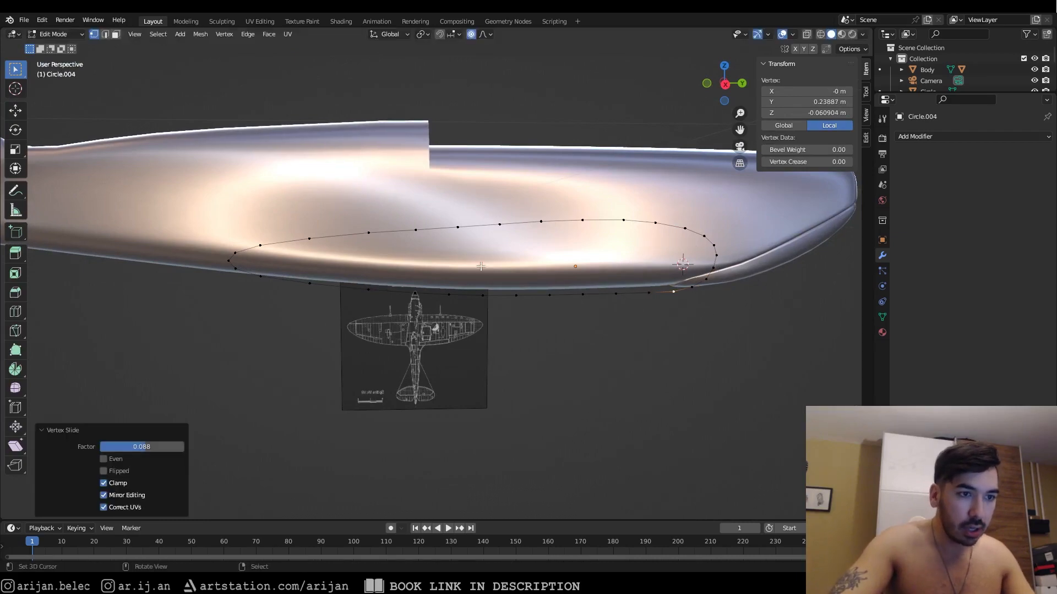
{"action": "middle_click_drag", "start_coordinate": [435, 267], "coordinate": [480, 275]}
{"action": "key", "text": "a"}
{"action": "key", "text": "ctrl+s"}
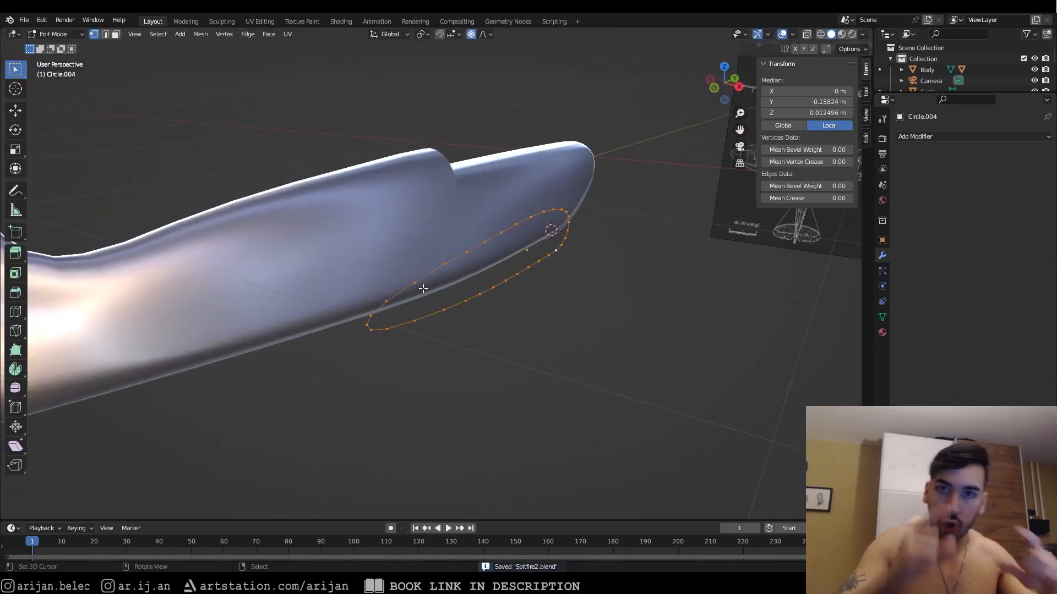
Step: Fill the selected wing-root outline with a face grid using Grid Fill
{"action": "middle_click_drag", "start_coordinate": [422, 289], "coordinate": [542, 322]}
{"action": "scroll", "coordinate": [542, 322], "scroll_direction": "up", "scroll_amount": 2}
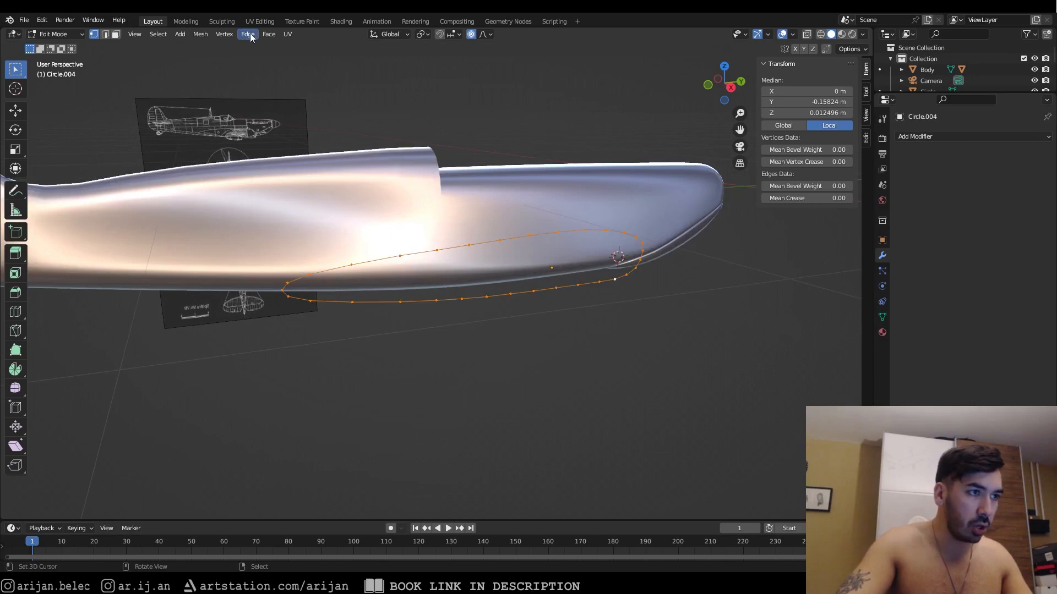
{"action": "left_click", "coordinate": [273, 35]}
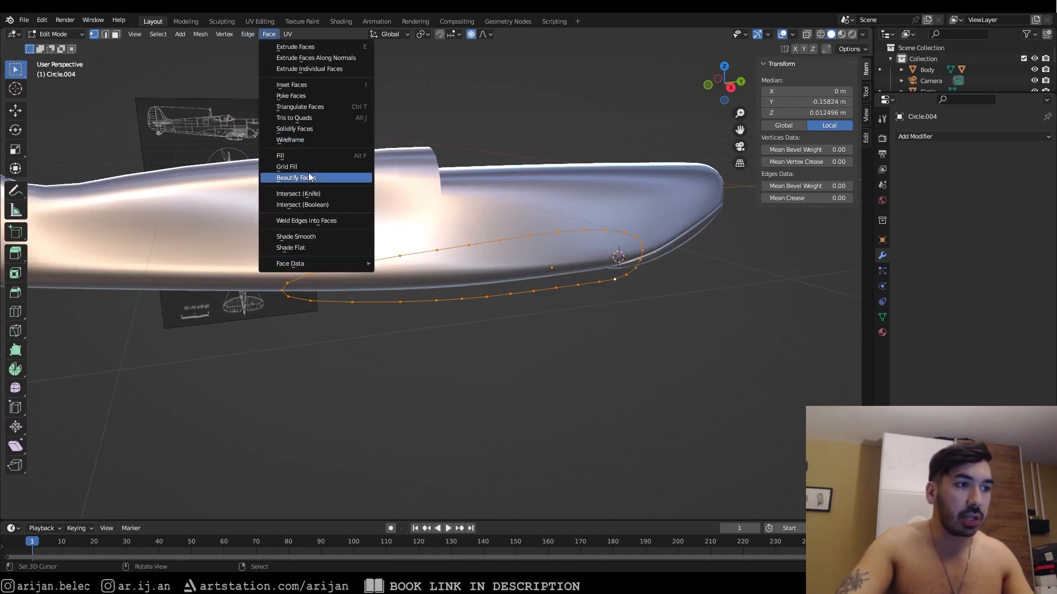
{"action": "left_click", "coordinate": [292, 167]}
{"action": "mouse_move", "coordinate": [526, 311]}
{"action": "middle_mouse_down"}
{"action": "mouse_move", "coordinate": [533, 316]}
{"action": "mouse_move", "coordinate": [506, 312]}
{"action": "middle_mouse_up"}
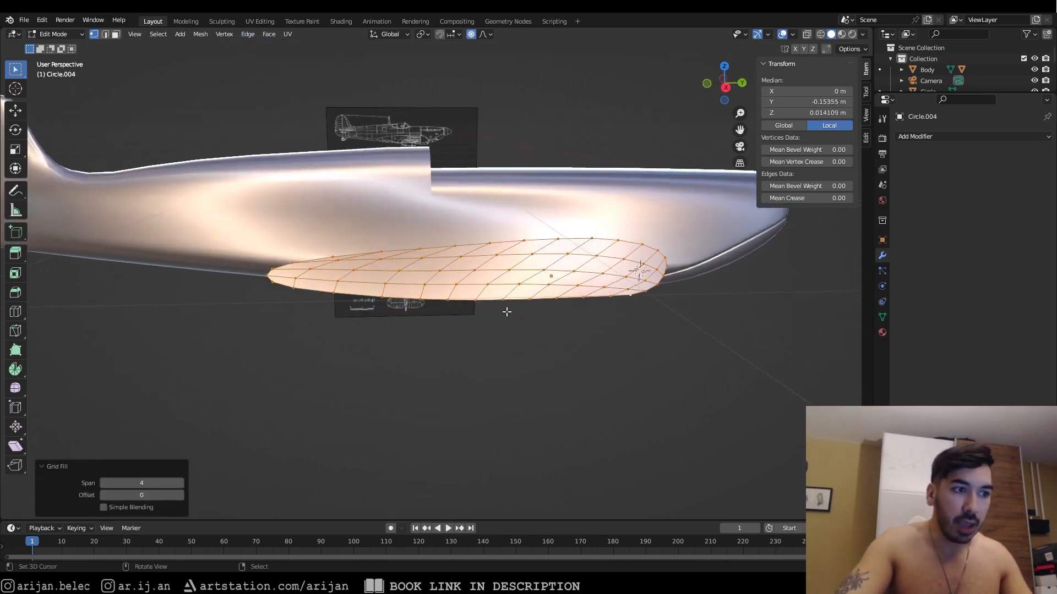
Step: Adjust the Grid Fill through several combinations, ending with a span of 3 and an offset of 2
{"action": "left_click", "coordinate": [102, 484]}
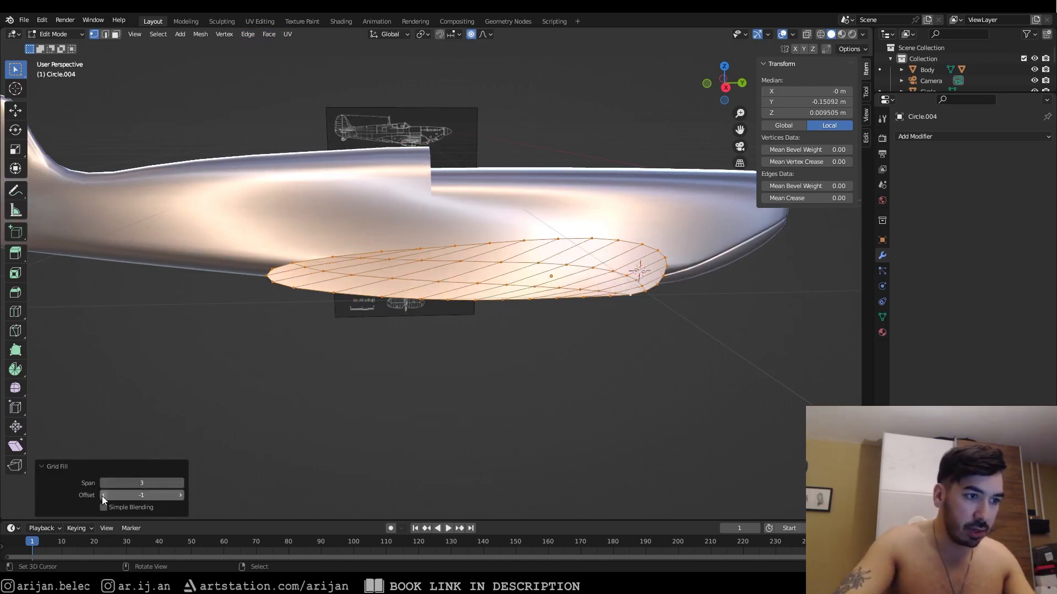
{"action": "left_click", "coordinate": [180, 495]}
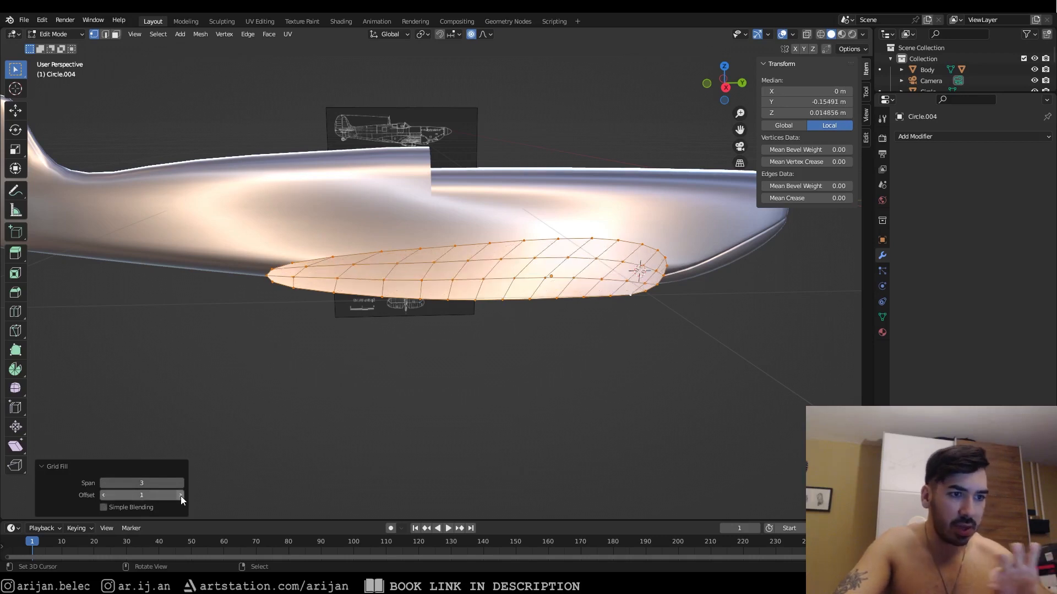
{"action": "left_click", "coordinate": [180, 495]}
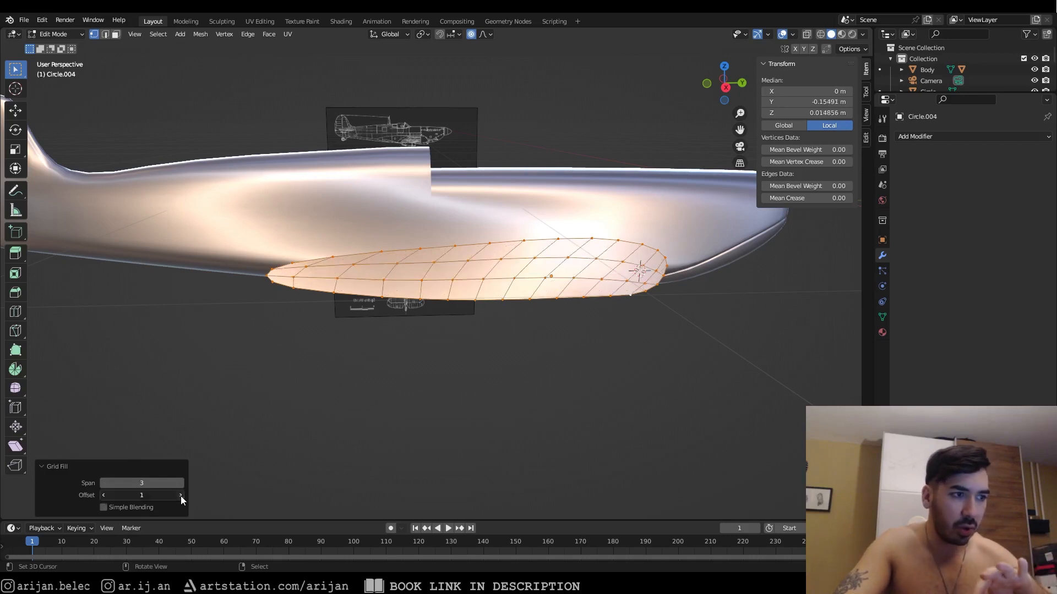
{"action": "left_click", "coordinate": [104, 484]}
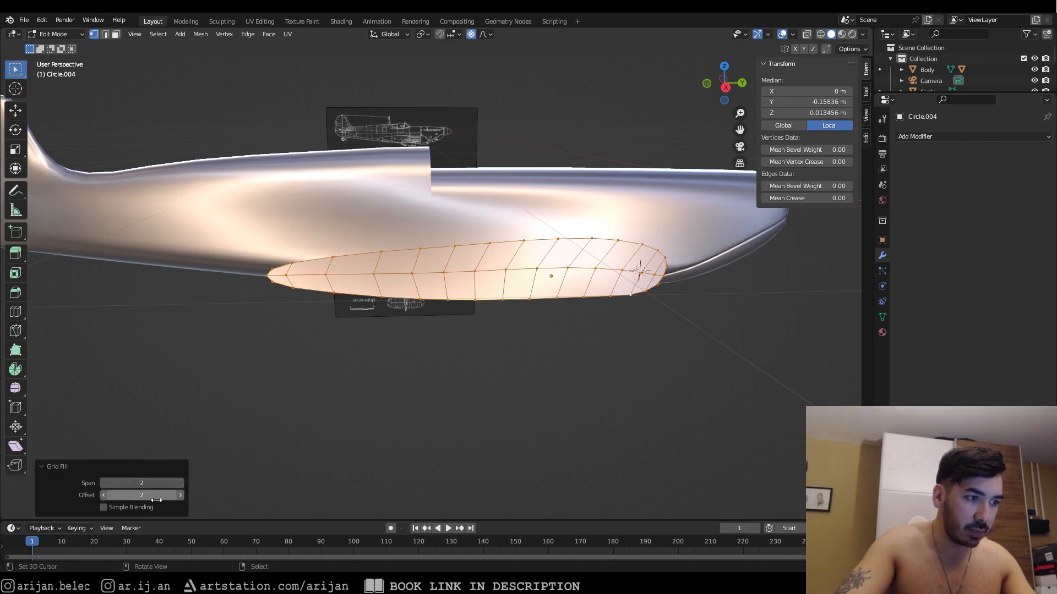
{"action": "left_click", "coordinate": [180, 496]}
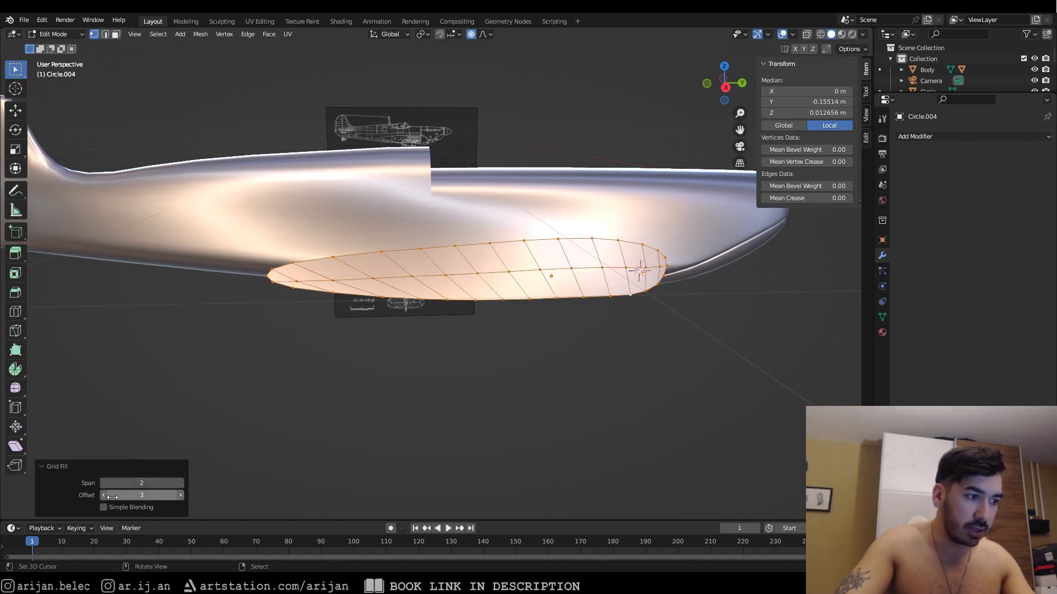
{"action": "left_click_drag", "start_coordinate": [112, 497], "coordinate": [101, 498]}
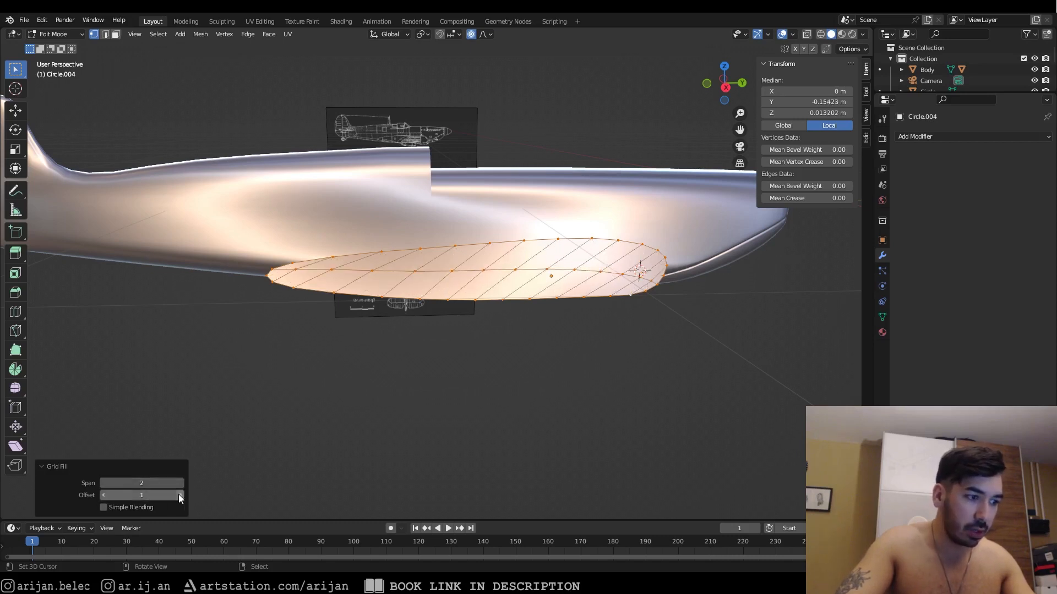
{"action": "left_click", "coordinate": [179, 496]}
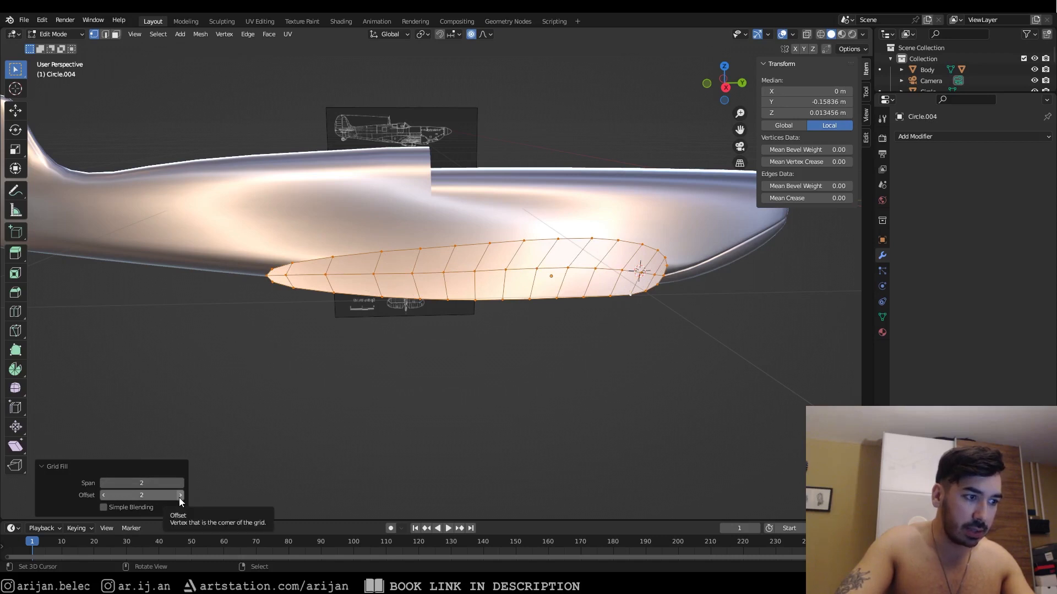
{"action": "left_click", "coordinate": [180, 483]}
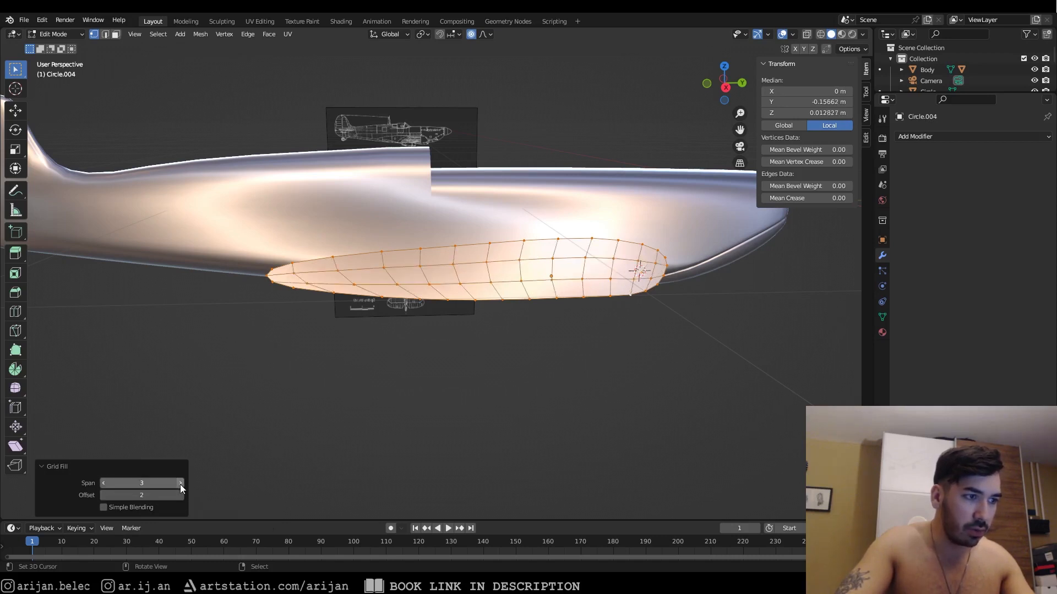
Step: Examine the grid-filled wing-root surface beside the fuselage from several angles, both in and out of mesh editing
{"action": "middle_click_drag", "start_coordinate": [283, 460], "coordinate": [498, 302]}
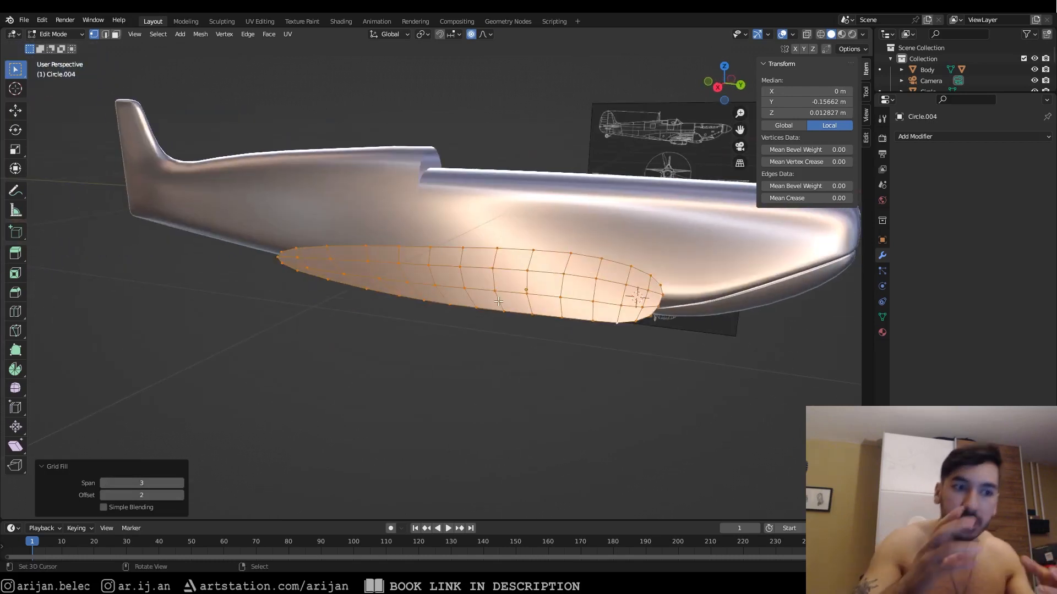
{"action": "scroll", "coordinate": [503, 276], "scroll_direction": "up", "scroll_amount": 3}
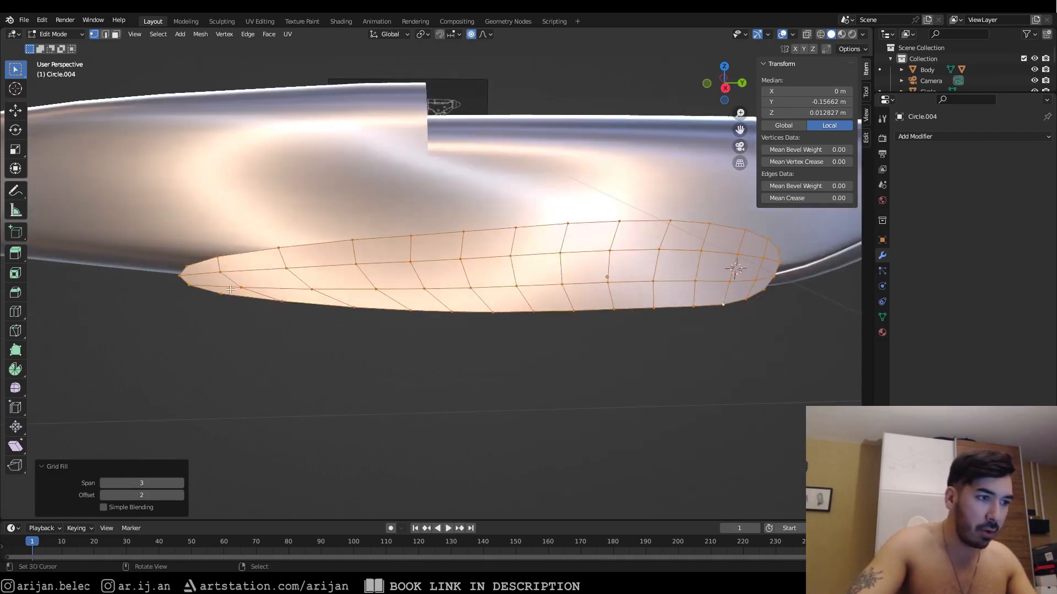
{"action": "middle_click_drag", "start_coordinate": [482, 290], "coordinate": [414, 254]}
{"action": "key", "text": "Tab"}
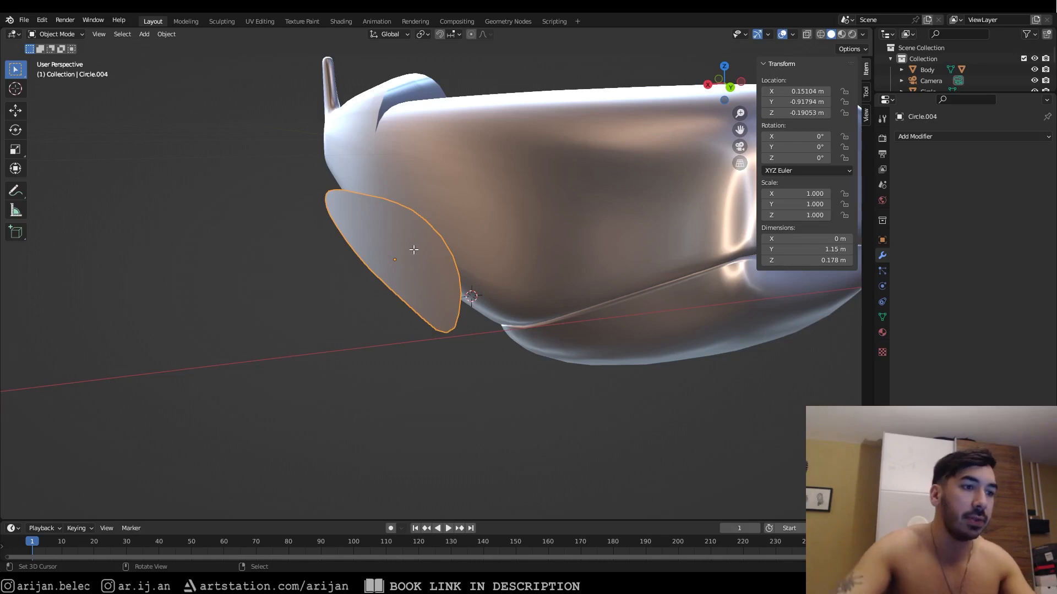
{"action": "key", "text": "Tab"}
{"action": "middle_click_drag", "start_coordinate": [435, 251], "coordinate": [517, 252]}
Step: Select the grid's interior vertices from the aft end to the front and delete them
{"action": "key", "text": "shift+z"}
{"action": "right_click", "coordinate": [151, 234]}
{"action": "key", "text": "shift+z"}
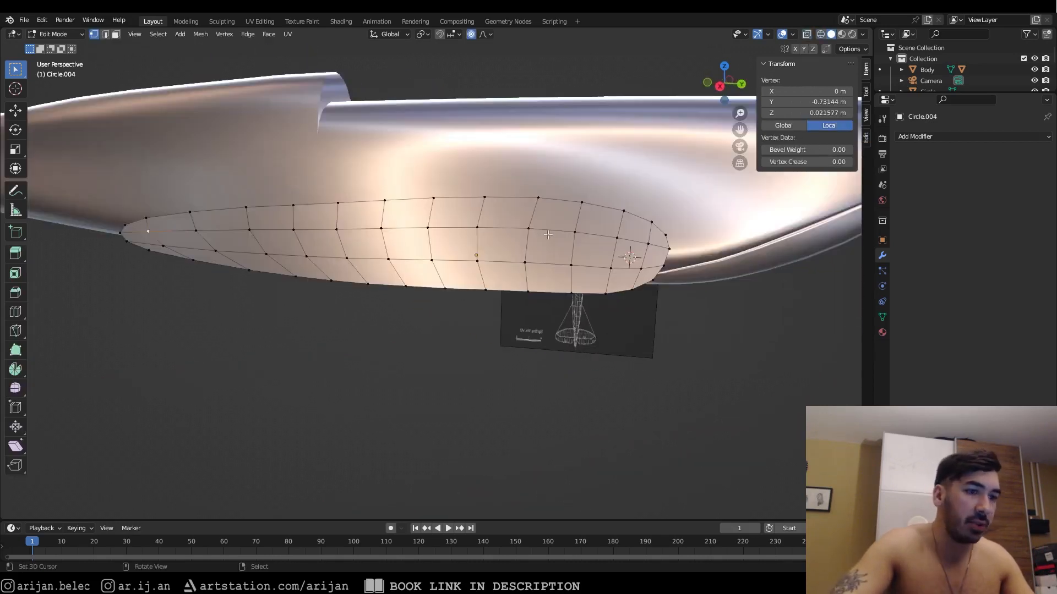
{"action": "right_click", "coordinate": [639, 264], "text": "ctrl+shift"}
{"action": "key", "text": "x"}
{"action": "left_click", "coordinate": [582, 254]}
Step: Fill the entire wing-root outline with a single face and save the file
{"action": "key", "text": "a"}
{"action": "key", "text": "f"}
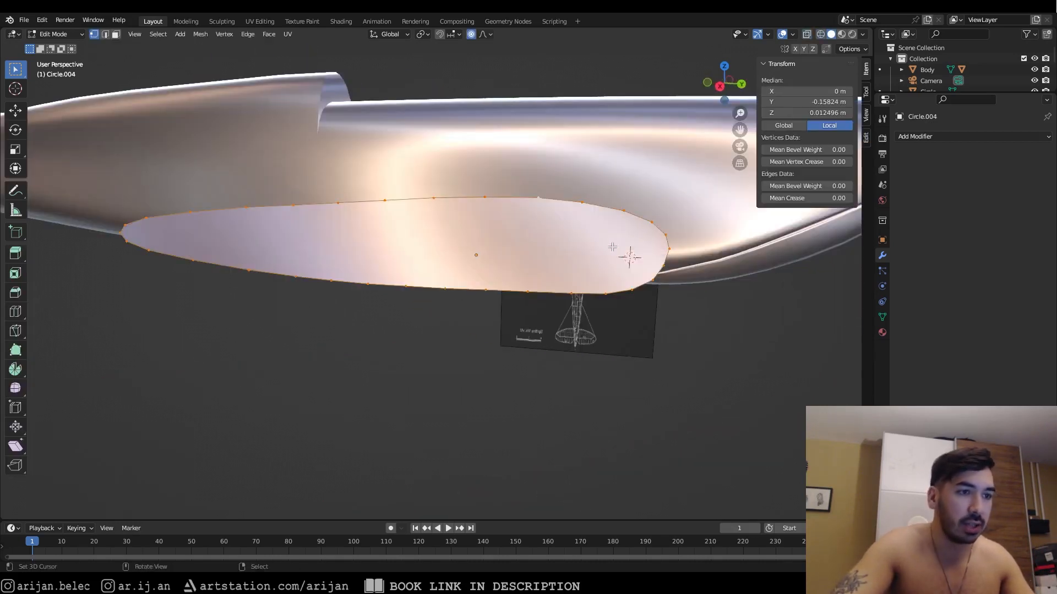
{"action": "middle_click_drag", "start_coordinate": [626, 254], "coordinate": [556, 247]}
{"action": "key", "text": "ctrl+s"}
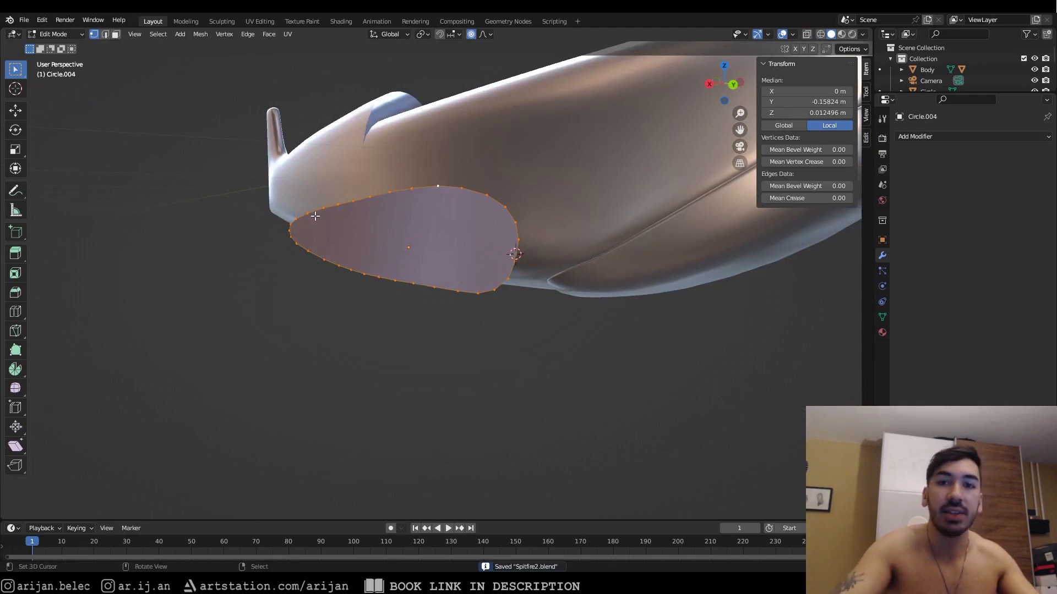
Step: Leave mesh editing and add a Shrinkwrap modifier to the wing-root object
{"action": "key", "text": "Tab"}
{"action": "middle_click_drag", "start_coordinate": [443, 178], "coordinate": [465, 296]}
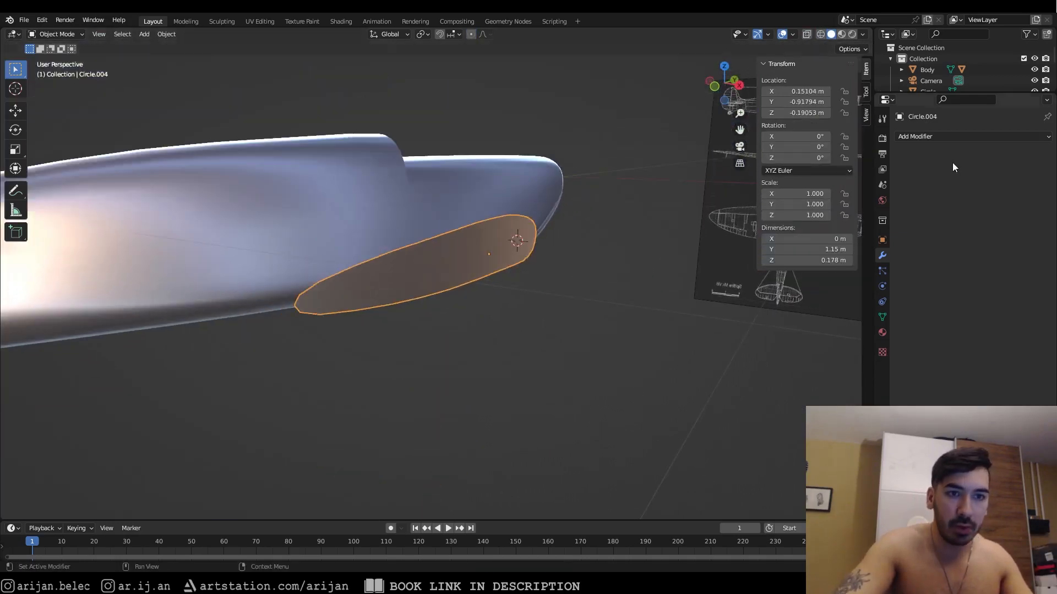
{"action": "left_click", "coordinate": [927, 136]}
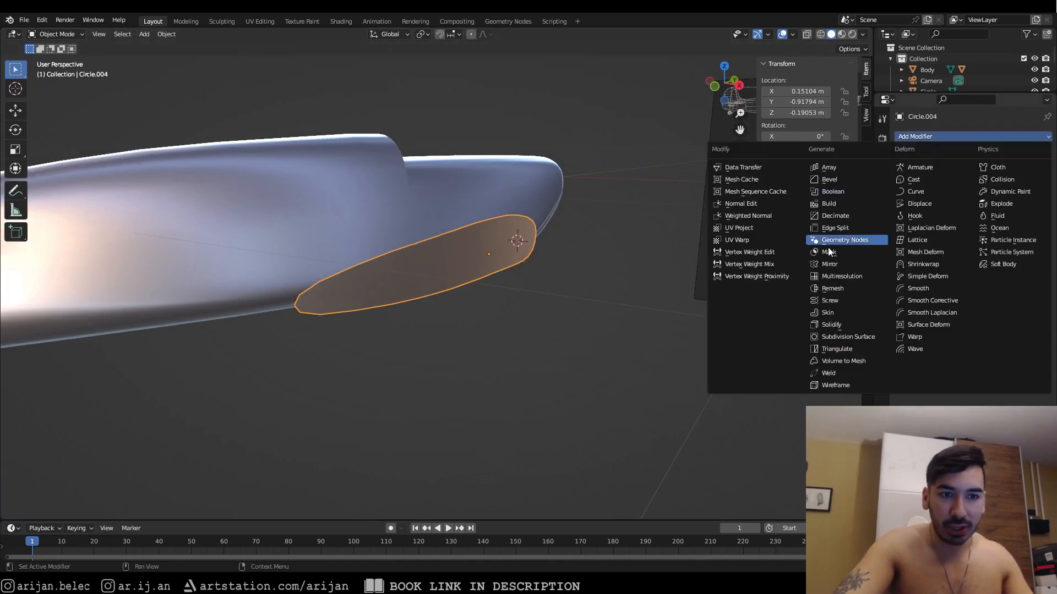
{"action": "left_click", "coordinate": [927, 265]}
{"action": "middle_click_drag", "start_coordinate": [646, 306], "coordinate": [605, 281]}
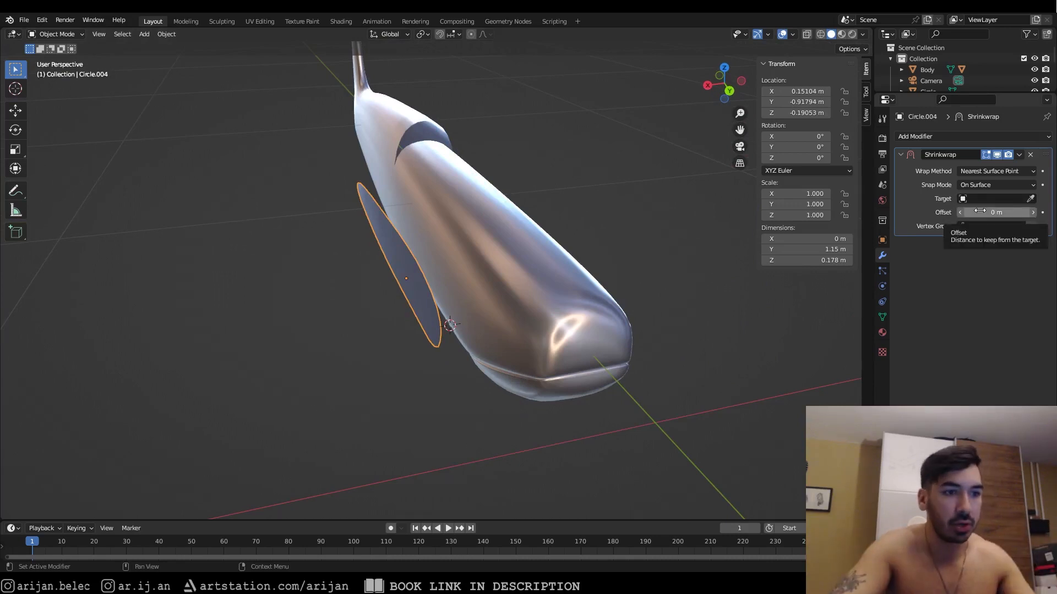
Step: Check the fuselage's object name, then set Body as the target of the wing-root object's Shrinkwrap modifier
{"action": "left_click", "coordinate": [485, 276]}
{"action": "middle_click_drag", "start_coordinate": [485, 275], "coordinate": [534, 250]}
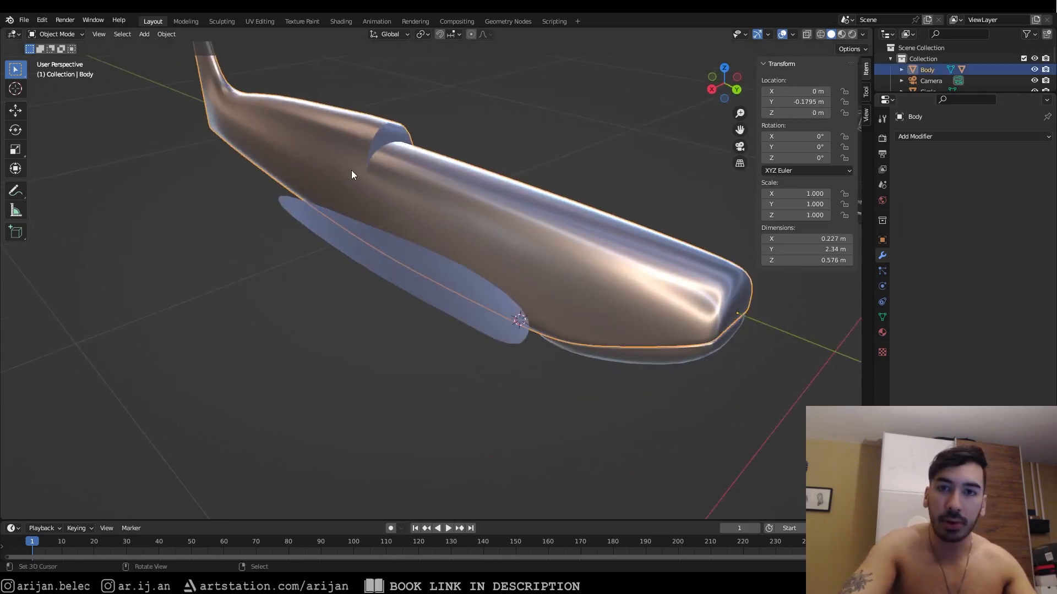
{"action": "key", "text": "F2"}
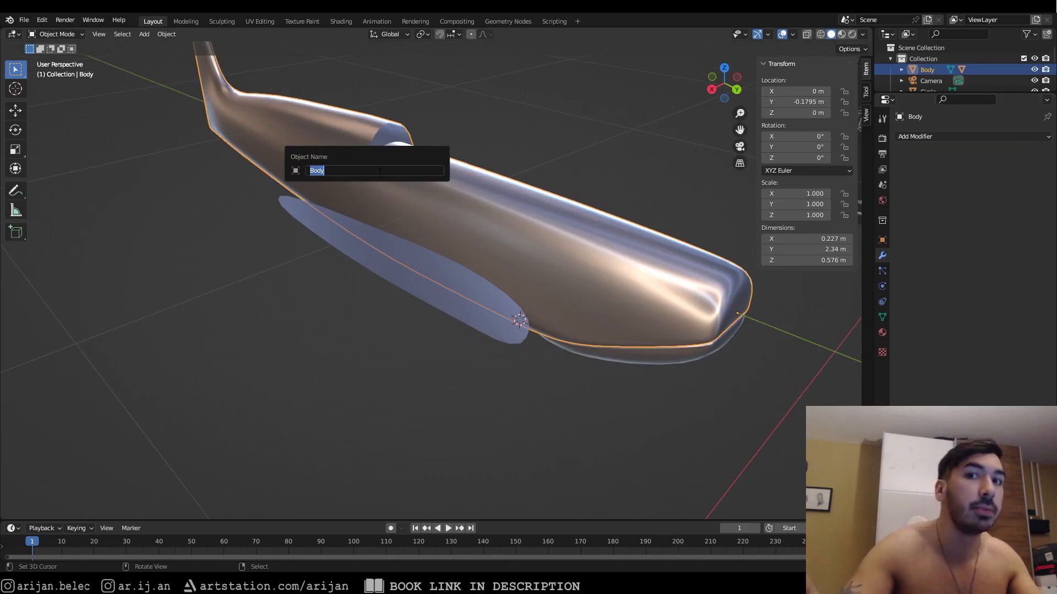
{"action": "left_click", "coordinate": [450, 293]}
{"action": "middle_click_drag", "start_coordinate": [354, 229], "coordinate": [449, 257]}
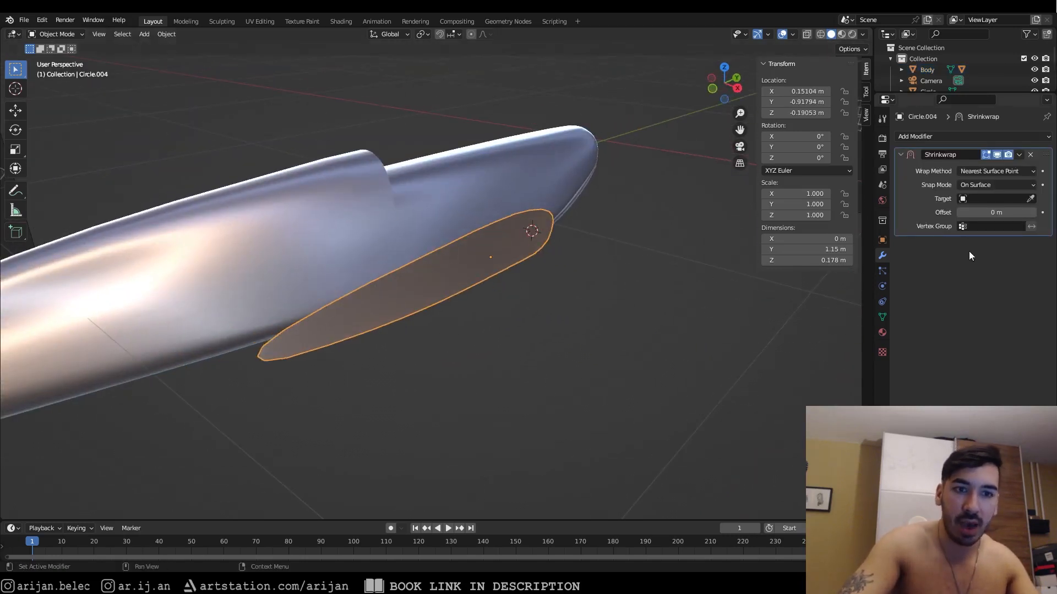
{"action": "left_click", "coordinate": [978, 202]}
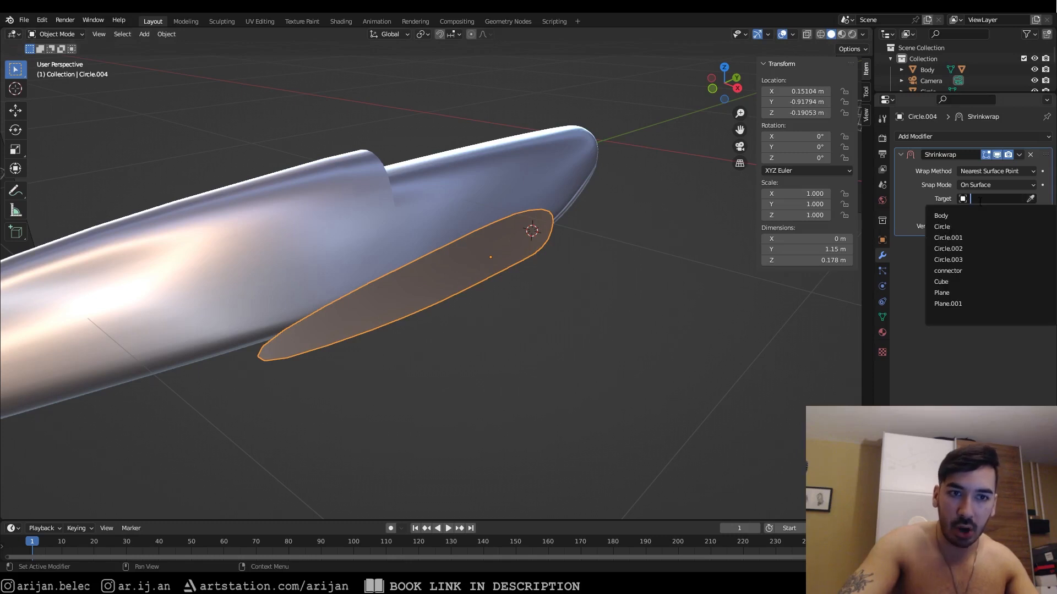
{"action": "left_click", "coordinate": [956, 216]}
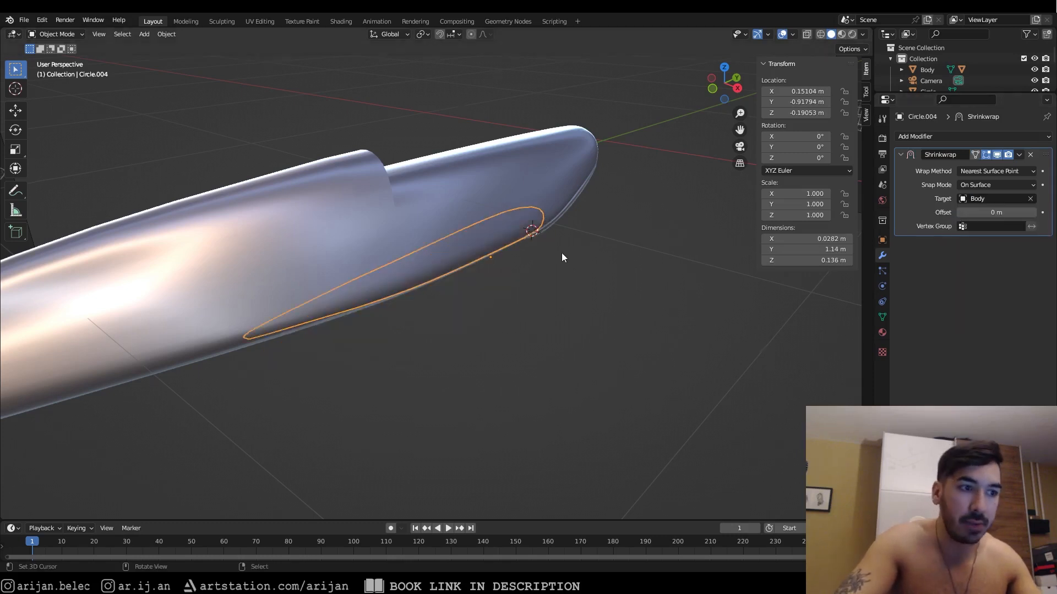
Step: Try moving the wing-root object around to test how its shrinkwrapped shape follows the fuselage surface
{"action": "middle_click_drag", "start_coordinate": [562, 253], "coordinate": [463, 258]}
{"action": "key", "text": "g"}
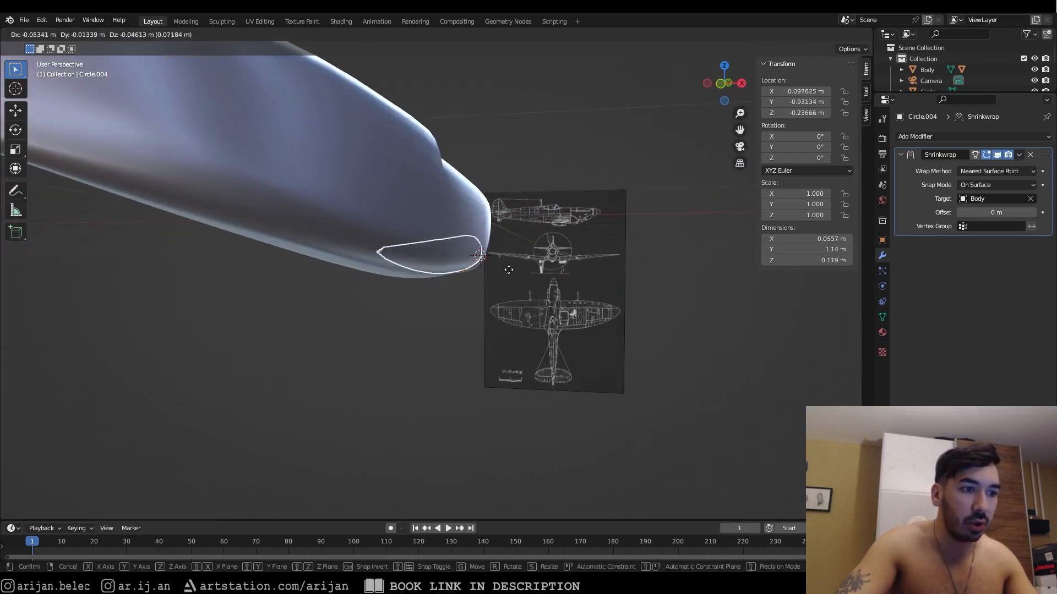
{"action": "left_click", "coordinate": [456, 275]}
{"action": "middle_click_drag", "start_coordinate": [456, 275], "coordinate": [500, 262]}
{"action": "key", "text": "g"}
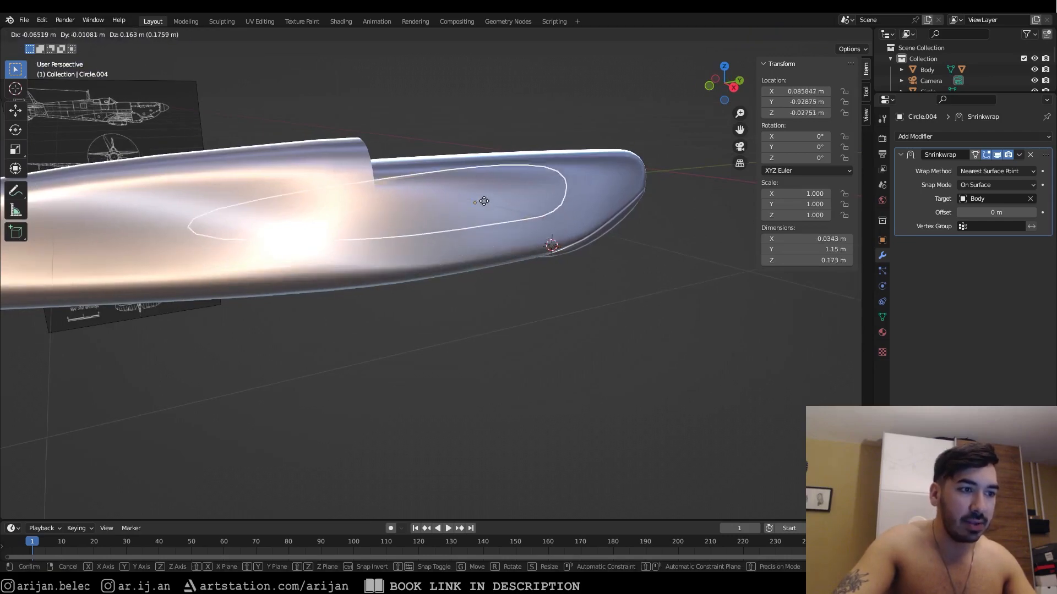
{"action": "right_click", "coordinate": [490, 215]}
Step: Compare the shrinkwrapped outline with the blueprint's wing fairing in the right side view, alternating between see-through and solid display
{"action": "key", "text": "KP_3"}
{"action": "key", "text": "shift+z"}
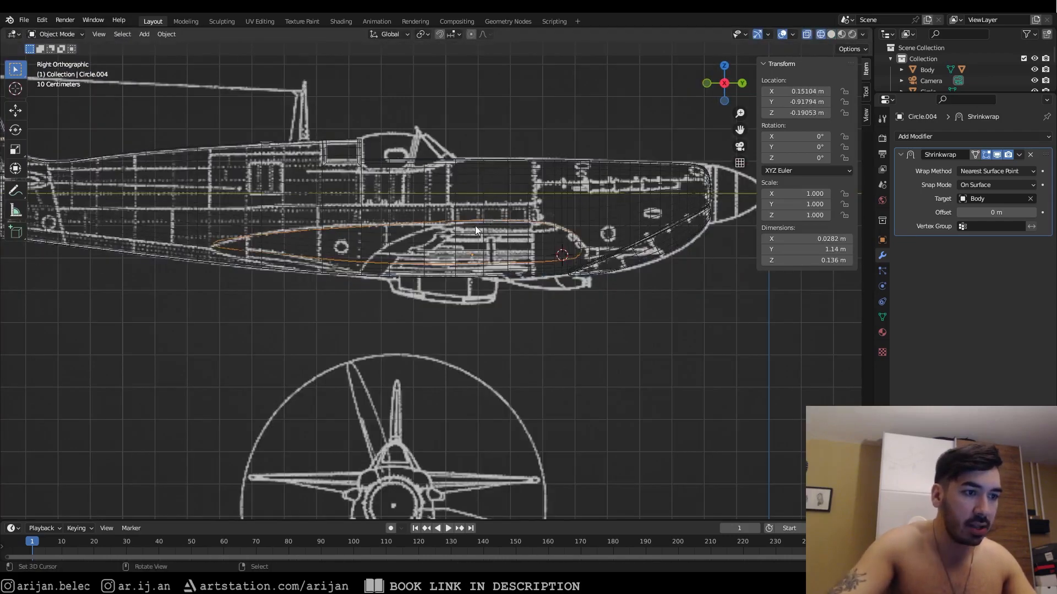
{"action": "key", "text": "shift+z"}
{"action": "scroll", "coordinate": [484, 249], "scroll_direction": "up", "scroll_amount": 2}
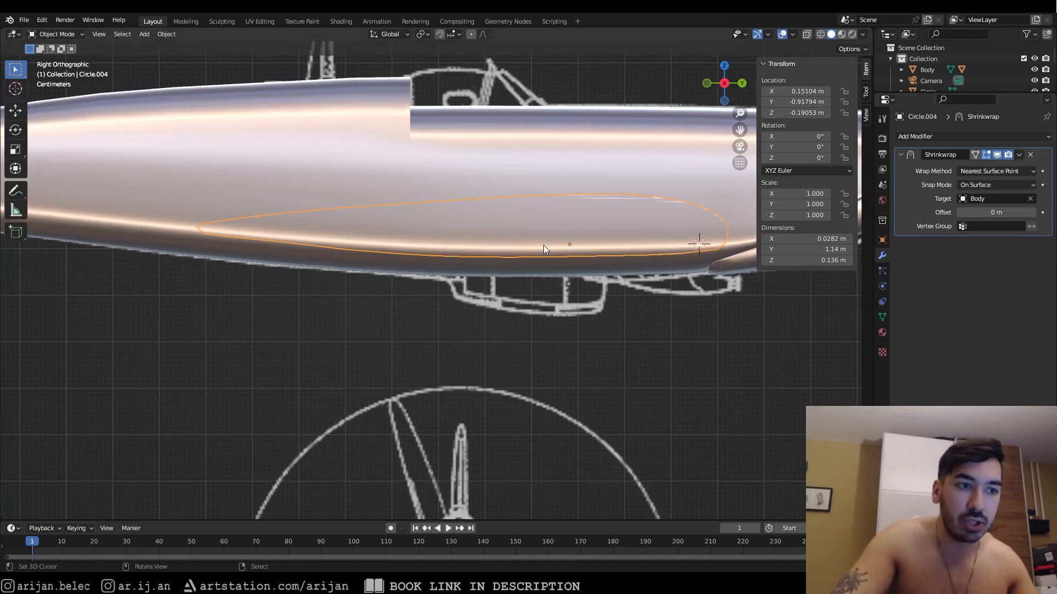
{"action": "key", "text": "shift+z"}
{"action": "mouse_move", "coordinate": [428, 248]}
{"action": "middle_mouse_down"}
{"action": "mouse_move", "coordinate": [270, 256]}
{"action": "mouse_move", "coordinate": [378, 256]}
{"action": "middle_mouse_up"}
{"action": "key", "text": "shift+z"}
Step: Reopen the wing-root mesh for editing and compare its flat outline with the shrinkwrapped shape on the fuselage
{"action": "key", "text": "Tab"}
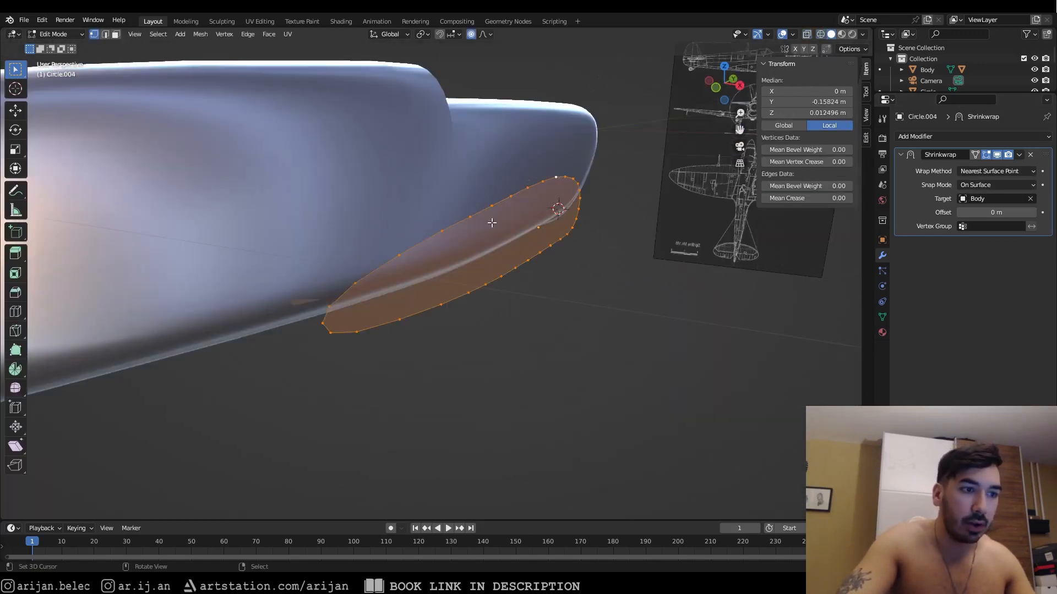
{"action": "middle_click_drag", "start_coordinate": [485, 209], "coordinate": [476, 180]}
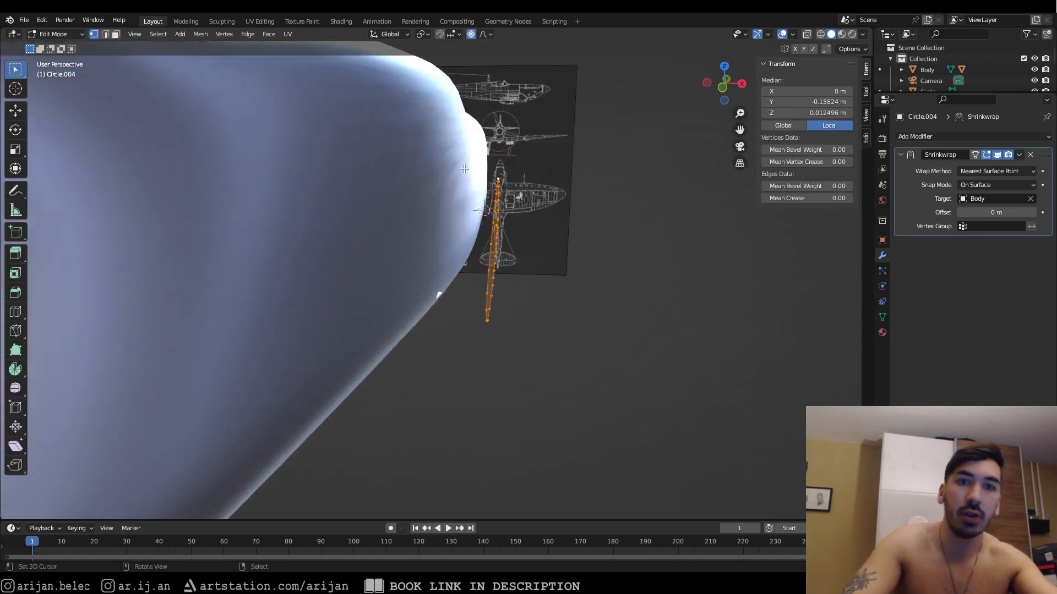
{"action": "middle_click_drag", "start_coordinate": [573, 226], "coordinate": [480, 261]}
{"action": "key", "text": "Tab"}
{"action": "scroll", "coordinate": [481, 246], "scroll_direction": "down", "scroll_amount": 1}
{"action": "key", "text": "Tab"}
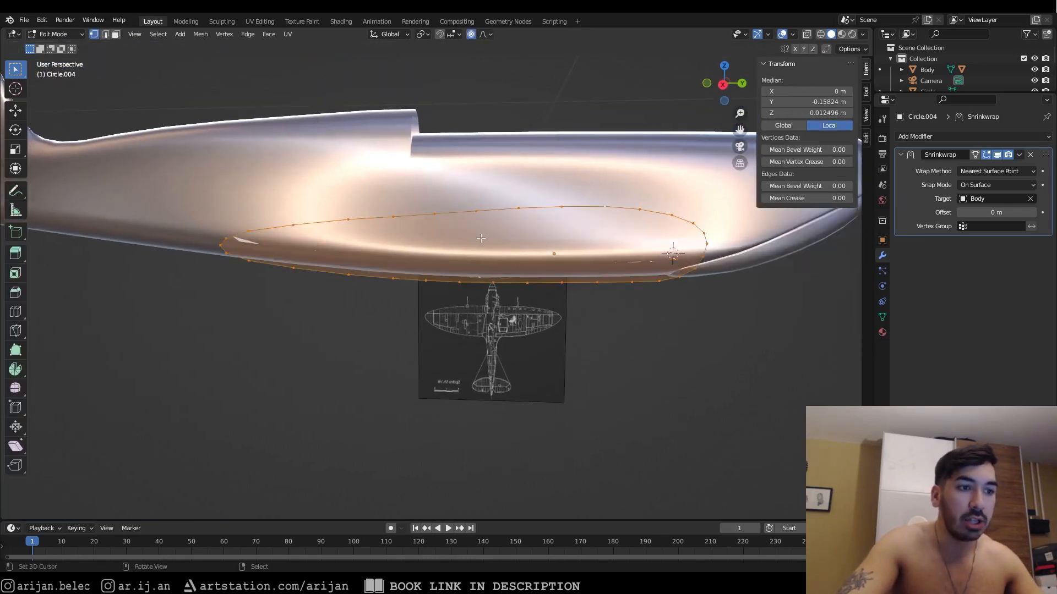
{"action": "scroll", "coordinate": [561, 256], "scroll_direction": "down", "scroll_amount": 2}
{"action": "middle_click_drag", "start_coordinate": [562, 255], "coordinate": [561, 278]}
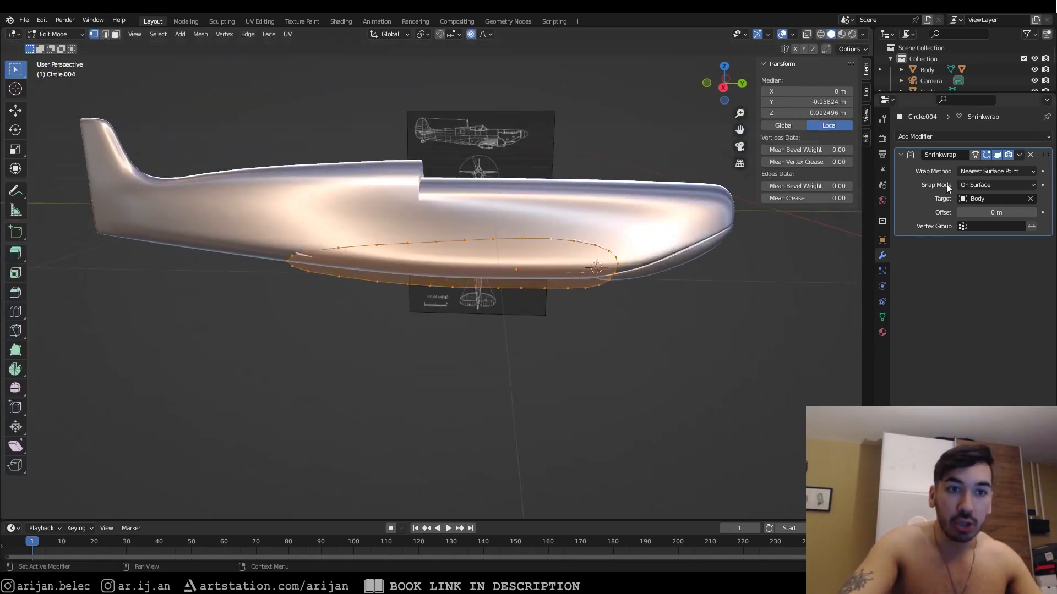
Step: Set the wing-root object's Shrinkwrap wrap method to Project and leave mesh editing in the see-through right side view
{"action": "left_click", "coordinate": [988, 172]}
{"action": "left_click", "coordinate": [976, 196]}
{"action": "middle_click_drag", "start_coordinate": [689, 276], "coordinate": [682, 271]}
{"action": "key", "text": "KP_1"}
{"action": "key", "text": "KP_3"}
{"action": "key", "text": "shift+z"}
{"action": "key", "text": "Tab"}
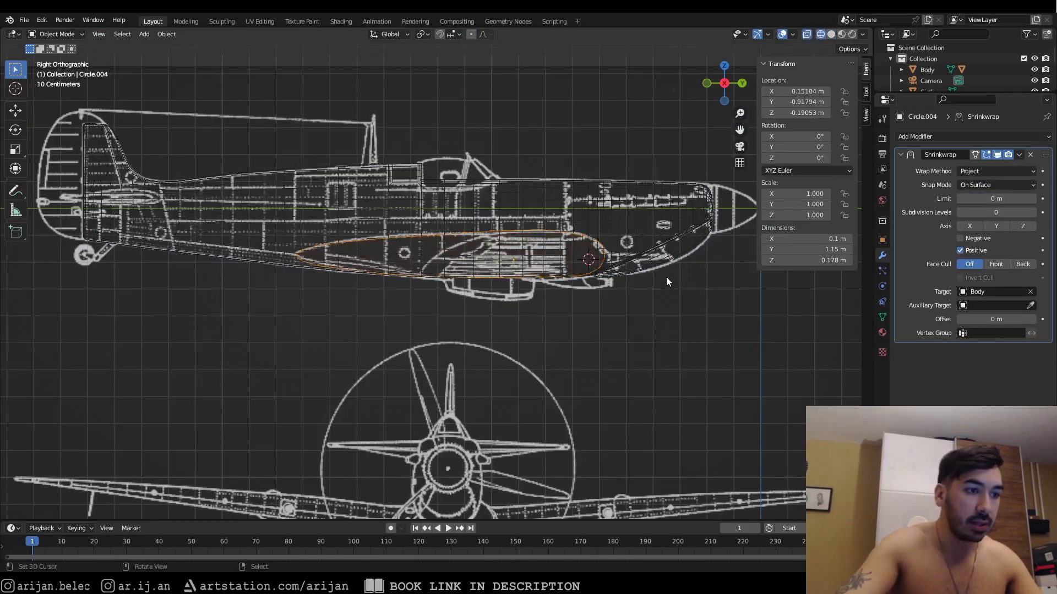
Step: Inspect how the projected wing-root outline sits on the fuselage underside, using both see-through and solid display
{"action": "key", "text": "shift+z"}
{"action": "mouse_move", "coordinate": [430, 298]}
{"action": "middle_mouse_down"}
{"action": "mouse_move", "coordinate": [539, 296]}
{"action": "mouse_move", "coordinate": [458, 266]}
{"action": "mouse_move", "coordinate": [444, 244]}
{"action": "middle_mouse_up"}
{"action": "left_click", "coordinate": [458, 265]}
{"action": "key", "text": "shift+z"}
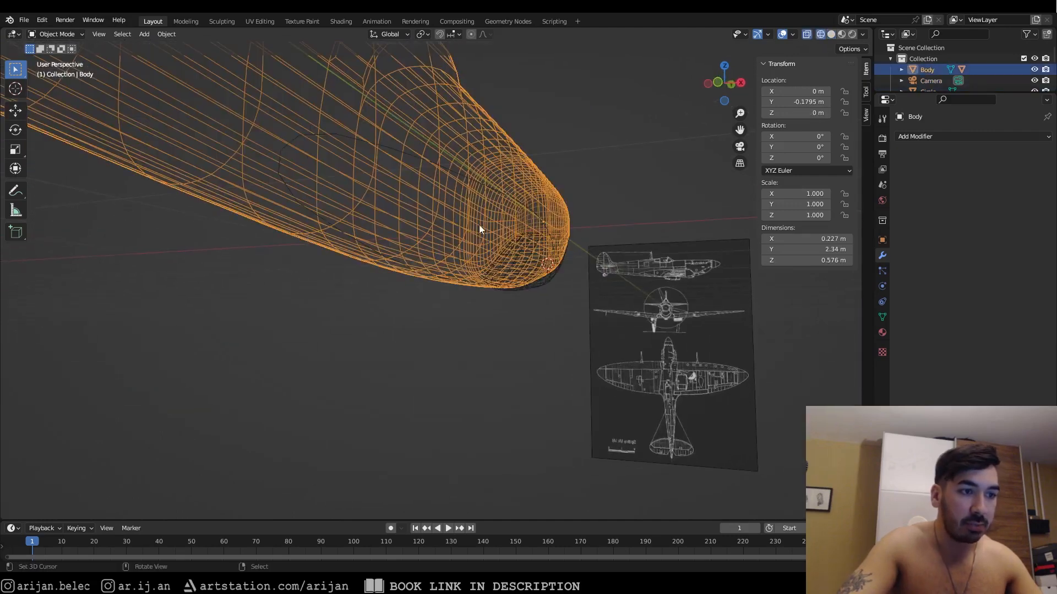
{"action": "left_click", "coordinate": [494, 191]}
{"action": "key", "text": "shift+z"}
{"action": "mouse_move", "coordinate": [494, 190]}
{"action": "middle_mouse_down"}
{"action": "mouse_move", "coordinate": [524, 236]}
{"action": "mouse_move", "coordinate": [477, 274]}
{"action": "mouse_move", "coordinate": [450, 278]}
{"action": "mouse_move", "coordinate": [498, 277]}
{"action": "mouse_move", "coordinate": [441, 289]}
{"action": "mouse_move", "coordinate": [459, 268]}
{"action": "mouse_move", "coordinate": [430, 275]}
{"action": "middle_mouse_up"}
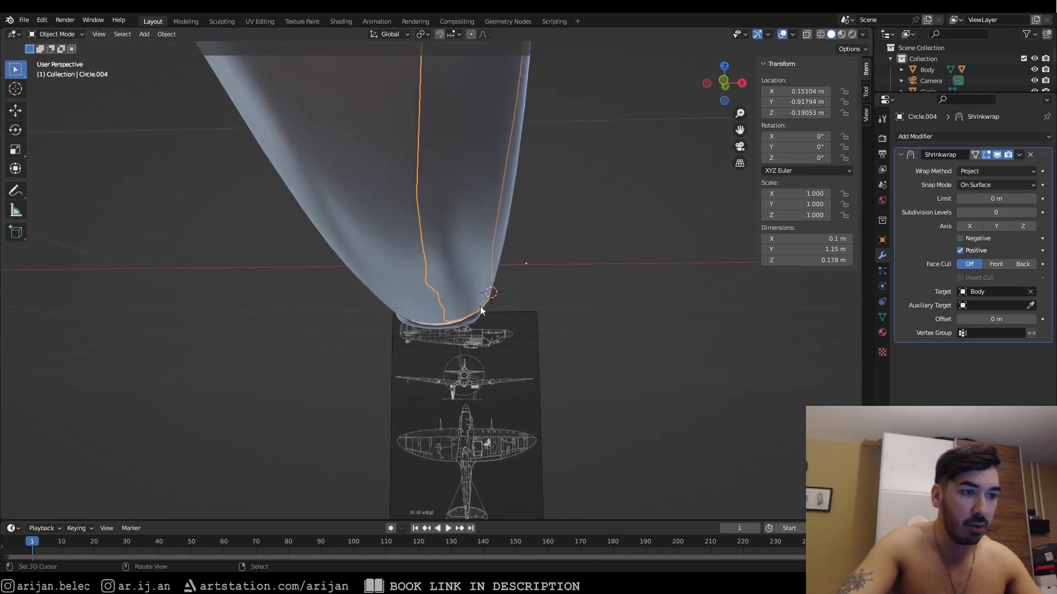
Step: Place the 3D cursor on a vertex of the wing-root outline's upper edge, then select the whole outline in see-through display
{"action": "key", "text": "Tab"}
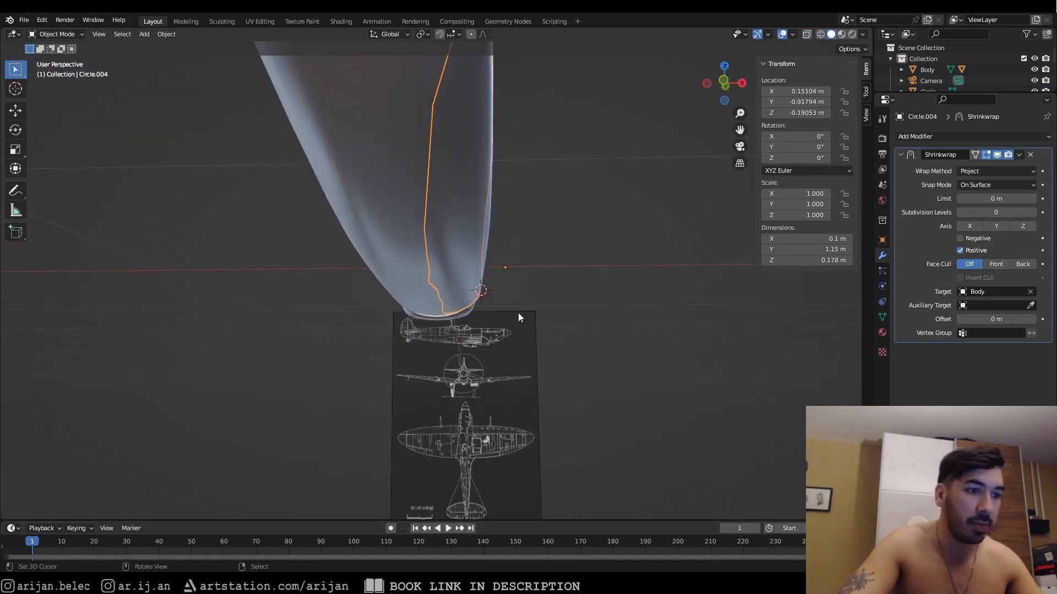
{"action": "scroll", "coordinate": [517, 312], "scroll_direction": "up", "scroll_amount": 5}
{"action": "middle_click_drag", "start_coordinate": [518, 313], "coordinate": [363, 277]}
{"action": "left_click", "coordinate": [541, 222]}
{"action": "key", "text": "shift+s"}
{"action": "left_click", "coordinate": [550, 275]}
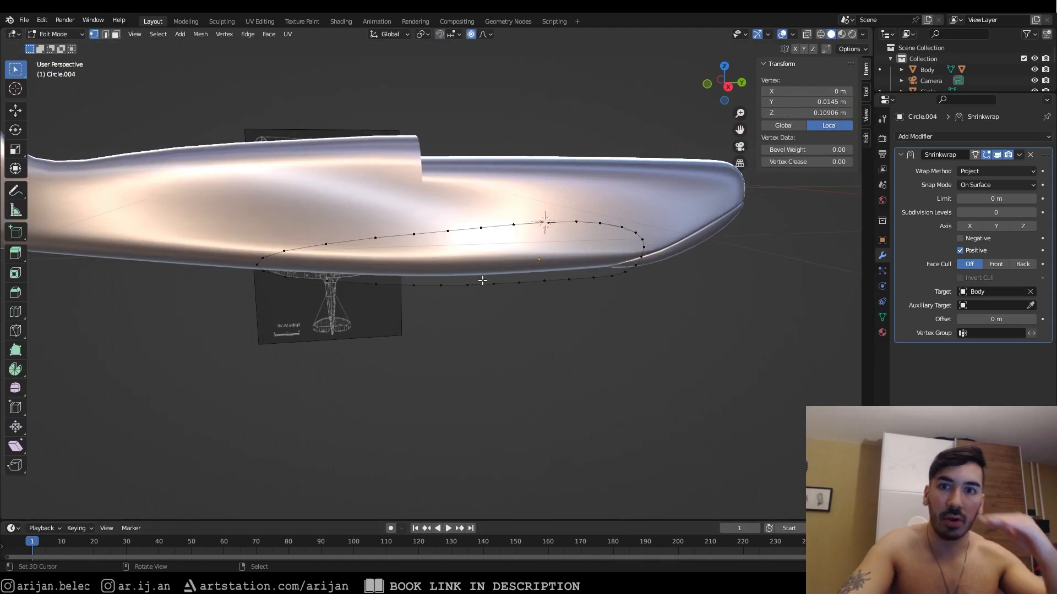
{"action": "middle_click_drag", "start_coordinate": [488, 278], "coordinate": [507, 251]}
{"action": "key", "text": "a"}
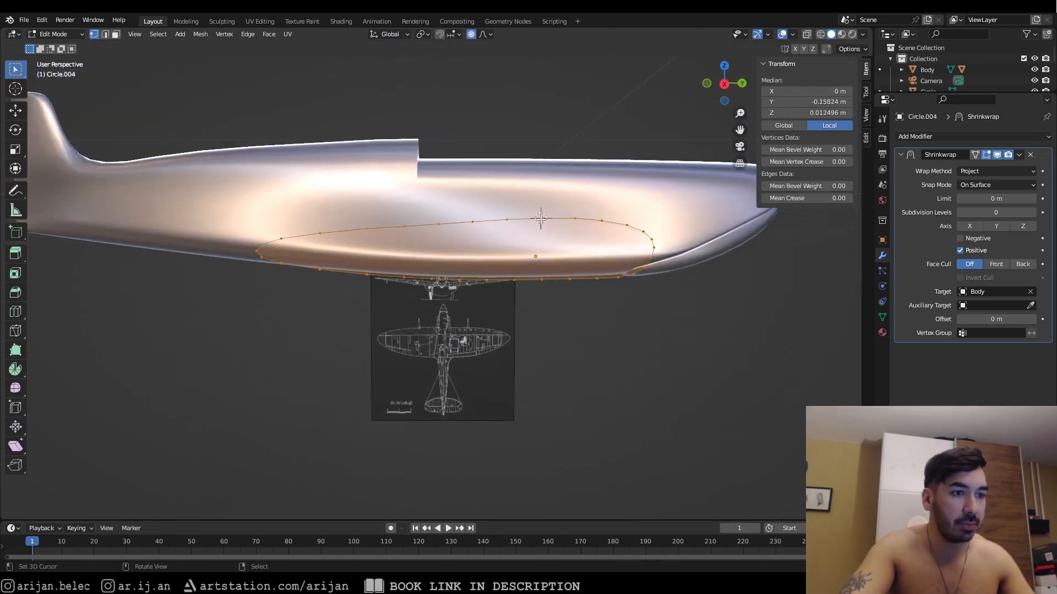
{"action": "key", "text": "shift+z"}
{"action": "key", "text": "s"}
{"action": "key", "text": "z"}
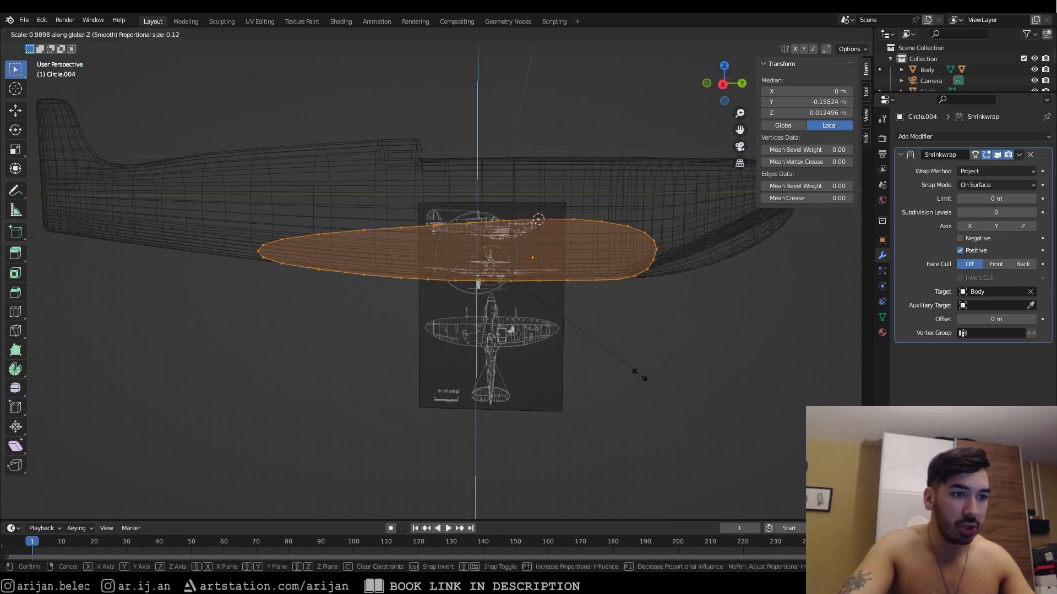
{"action": "right_click", "coordinate": [630, 370]}
Step: Use the 3D cursor as pivot and scale the wing-root outline along Z to about 0.91
{"action": "left_click", "coordinate": [422, 35]}
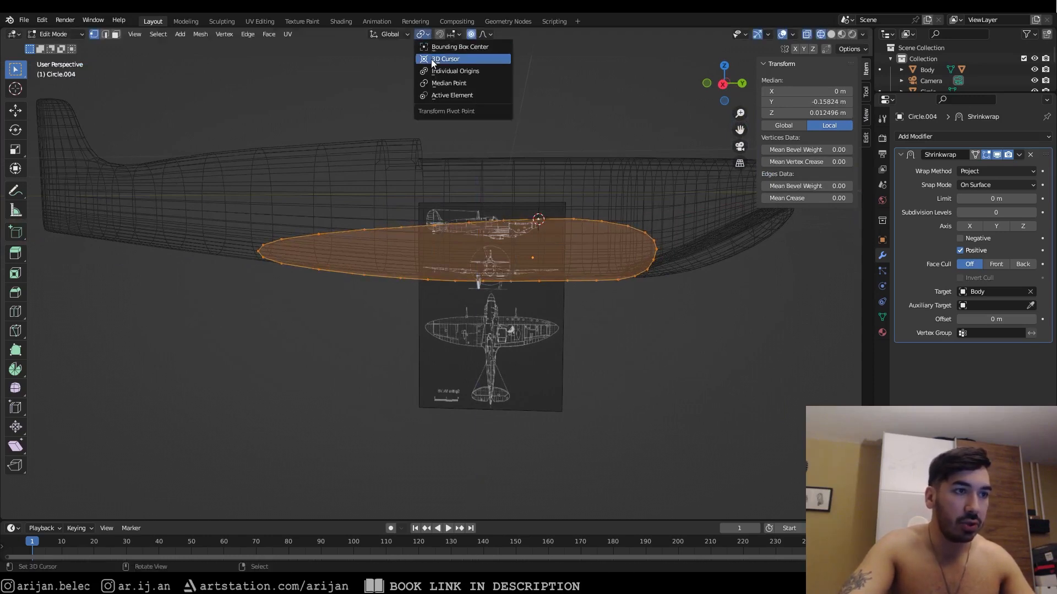
{"action": "left_click", "coordinate": [431, 59]}
{"action": "key", "text": "s"}
{"action": "key", "text": "z"}
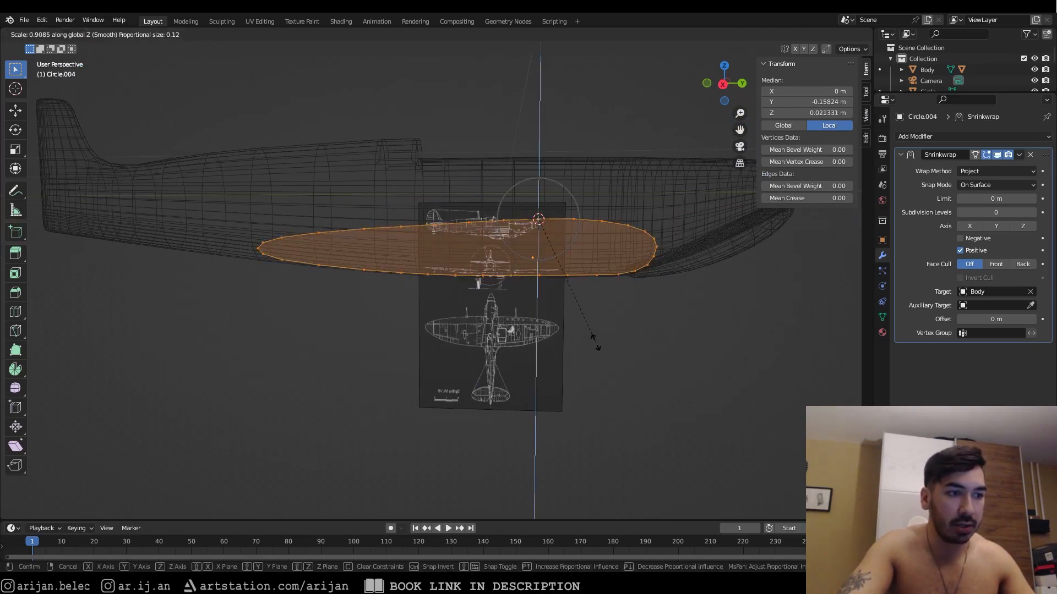
{"action": "left_click", "coordinate": [597, 347]}
Step: Leave mesh editing and apply the Shrinkwrap modifier to the wing-root object
{"action": "key", "text": "Tab"}
{"action": "mouse_move", "coordinate": [597, 347]}
{"action": "middle_mouse_down"}
{"action": "mouse_move", "coordinate": [614, 319]}
{"action": "mouse_move", "coordinate": [600, 309]}
{"action": "mouse_move", "coordinate": [642, 334]}
{"action": "mouse_move", "coordinate": [500, 289]}
{"action": "mouse_move", "coordinate": [486, 300]}
{"action": "mouse_move", "coordinate": [325, 286]}
{"action": "mouse_move", "coordinate": [464, 237]}
{"action": "mouse_move", "coordinate": [452, 234]}
{"action": "mouse_move", "coordinate": [598, 236]}
{"action": "mouse_move", "coordinate": [563, 269]}
{"action": "mouse_move", "coordinate": [576, 276]}
{"action": "mouse_move", "coordinate": [681, 243]}
{"action": "mouse_move", "coordinate": [539, 231]}
{"action": "middle_mouse_up"}
{"action": "key", "text": "ctrl+a"}
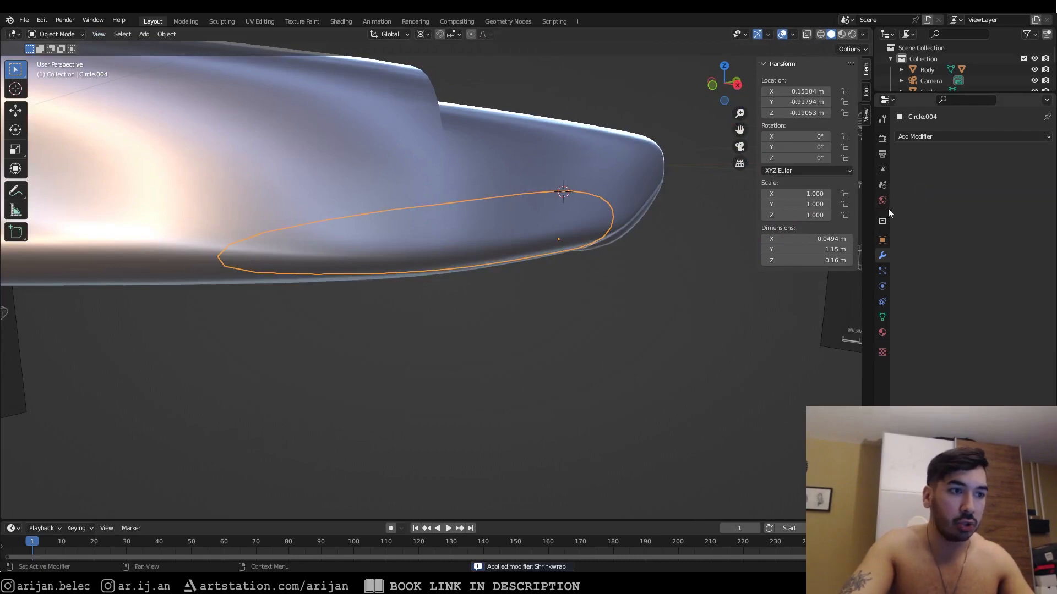
Step: Reopen the wing-root mesh for editing and extrude the whole outline in place, without any offset
{"action": "key", "text": "Tab"}
{"action": "key", "text": "alt+z"}
{"action": "mouse_move", "coordinate": [416, 279]}
{"action": "middle_mouse_down"}
{"action": "mouse_move", "coordinate": [451, 271]}
{"action": "mouse_move", "coordinate": [467, 220]}
{"action": "mouse_move", "coordinate": [486, 219]}
{"action": "mouse_move", "coordinate": [545, 237]}
{"action": "mouse_move", "coordinate": [386, 228]}
{"action": "mouse_move", "coordinate": [472, 237]}
{"action": "mouse_move", "coordinate": [543, 266]}
{"action": "mouse_move", "coordinate": [545, 291]}
{"action": "middle_mouse_up"}
{"action": "key", "text": "3"}
{"action": "key", "text": "1"}
{"action": "key", "text": "alt+z"}
{"action": "key", "text": "e"}
{"action": "key", "text": "y"}
{"action": "right_click", "coordinate": [508, 296]}
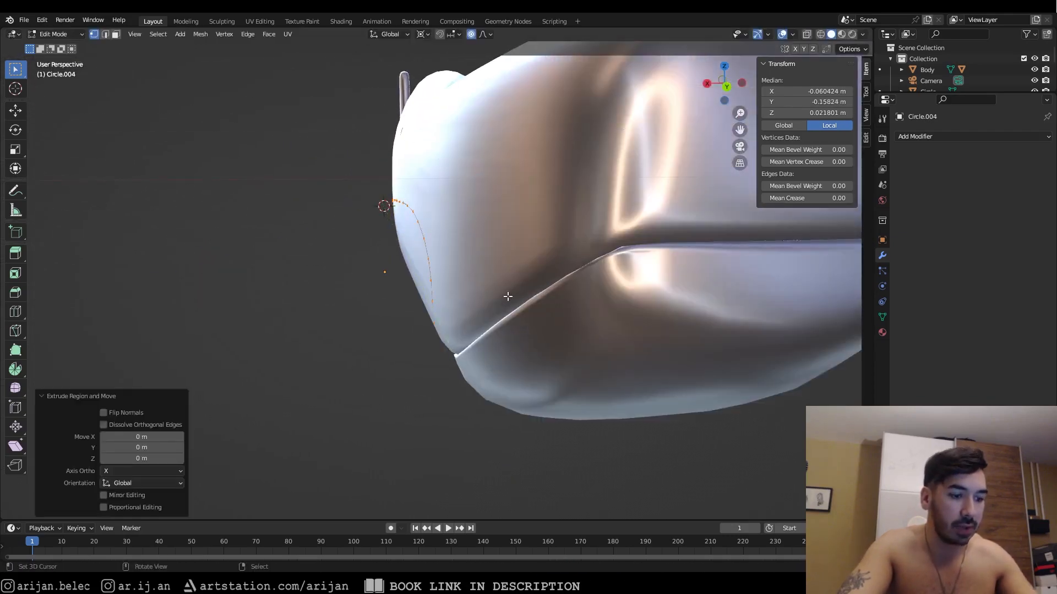
Step: Turn off proportional editing and move the extruded outline about 0.065 m outward from the fuselage along X
{"action": "key", "text": "o"}
{"action": "key", "text": "g"}
{"action": "key", "text": "x"}
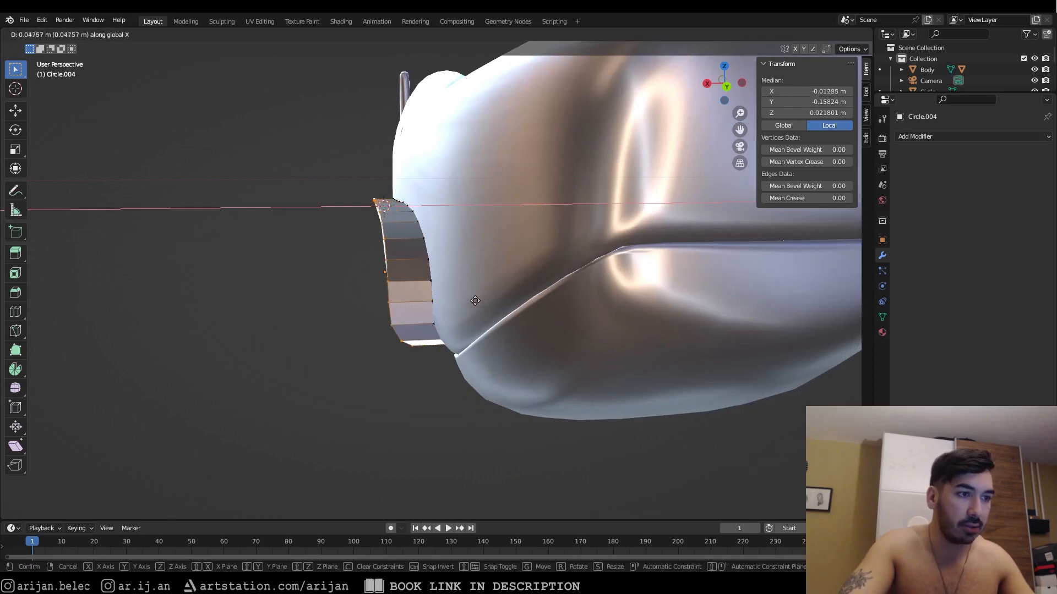
{"action": "left_click", "coordinate": [465, 302]}
Step: Delete the cap faces of the extruded wing-root shape, keeping only the band of side faces
{"action": "middle_click_drag", "start_coordinate": [466, 302], "coordinate": [490, 311]}
{"action": "key", "text": "x"}
{"action": "left_click", "coordinate": [461, 330]}
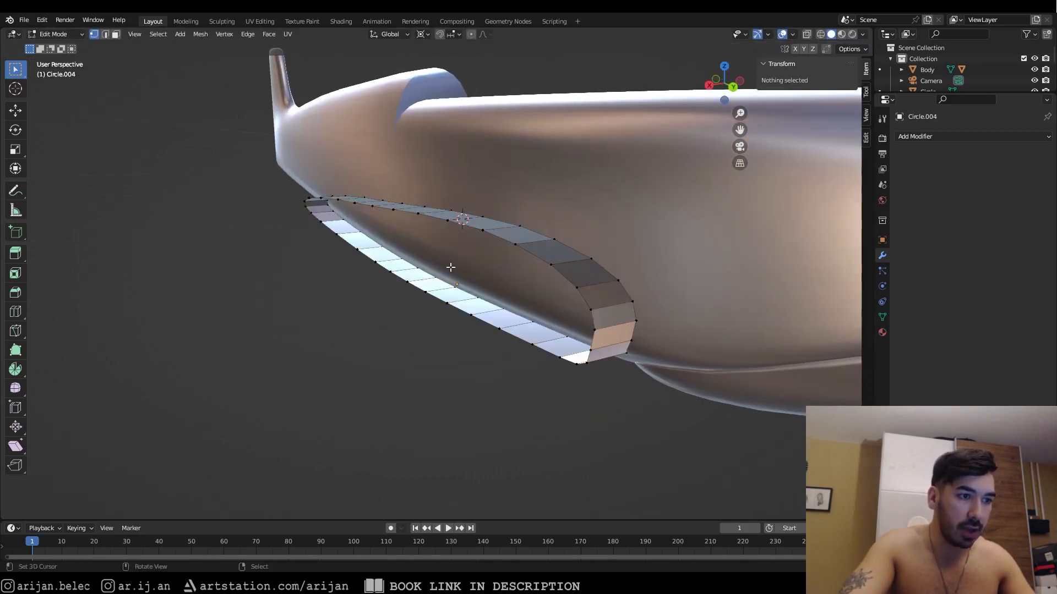
{"action": "key", "text": "3"}
{"action": "key", "text": "alt+z"}
{"action": "key", "text": "x"}
{"action": "left_click", "coordinate": [451, 259]}
{"action": "key", "text": "alt+z"}
{"action": "mouse_move", "coordinate": [477, 290]}
{"action": "middle_mouse_down"}
{"action": "mouse_move", "coordinate": [632, 283]}
{"action": "mouse_move", "coordinate": [497, 257]}
{"action": "mouse_move", "coordinate": [507, 286]}
{"action": "middle_mouse_up"}
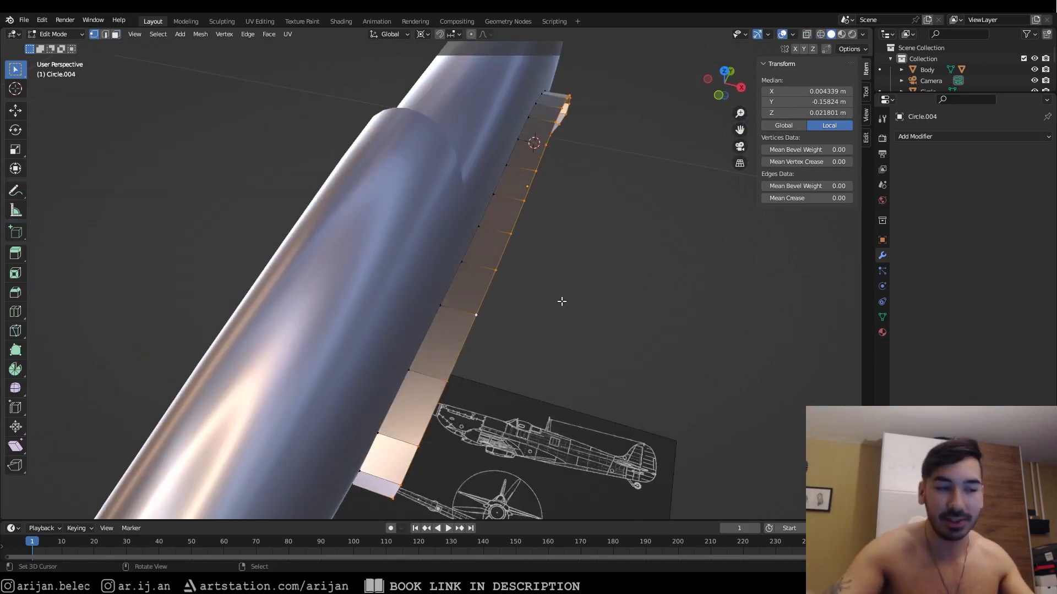
Step: Switch to the Spitfire reference photo and examine how the wing-root fairing blends into the fuselage
{"action": "middle_click_drag", "start_coordinate": [562, 301], "coordinate": [507, 277]}
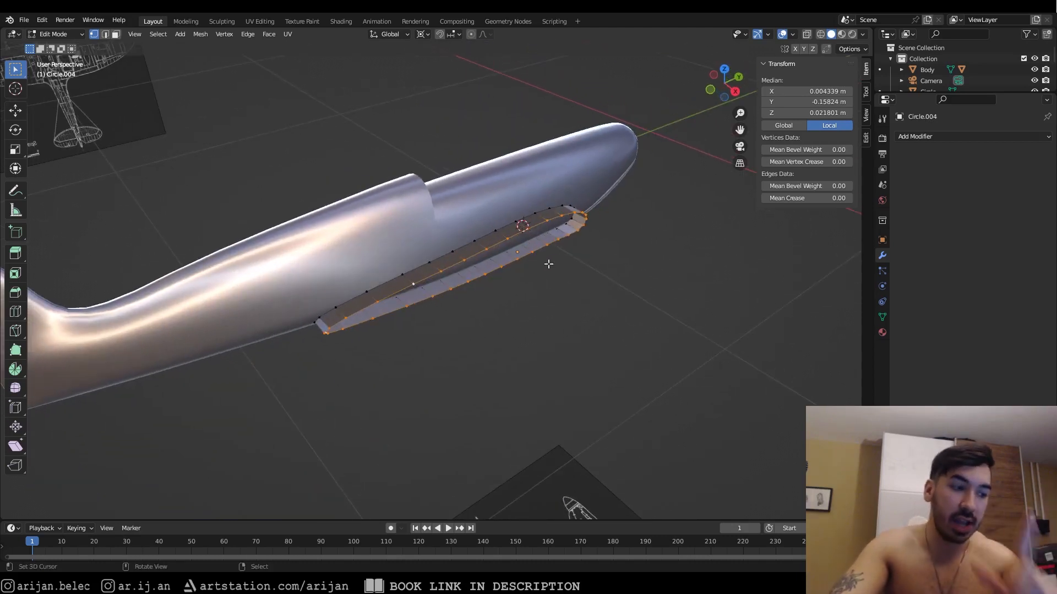
{"action": "left_click", "coordinate": [206, 582]}
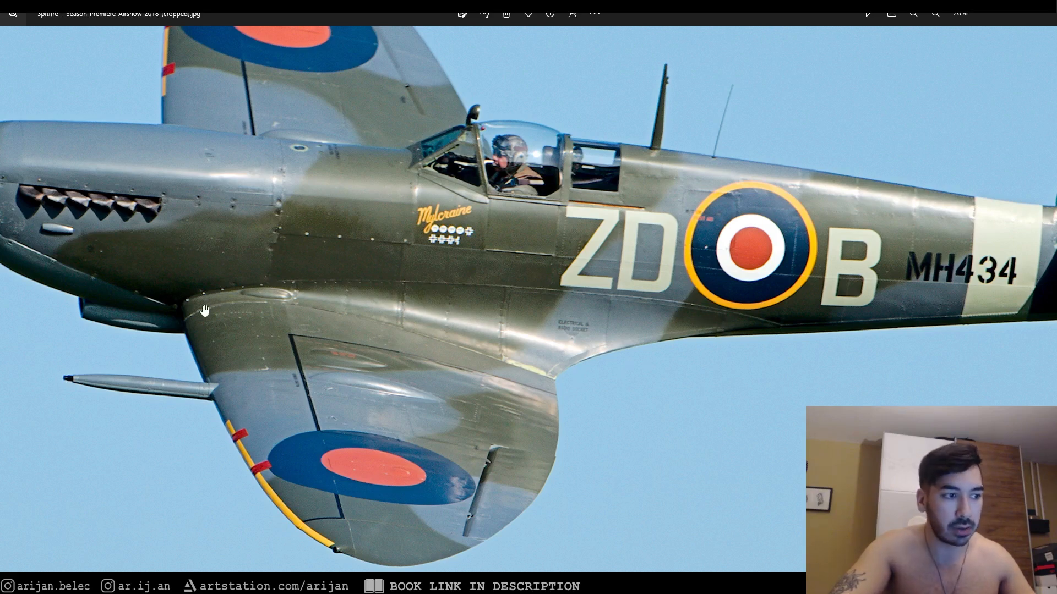
{"action": "scroll", "coordinate": [271, 310], "scroll_direction": "up", "scroll_amount": 3}
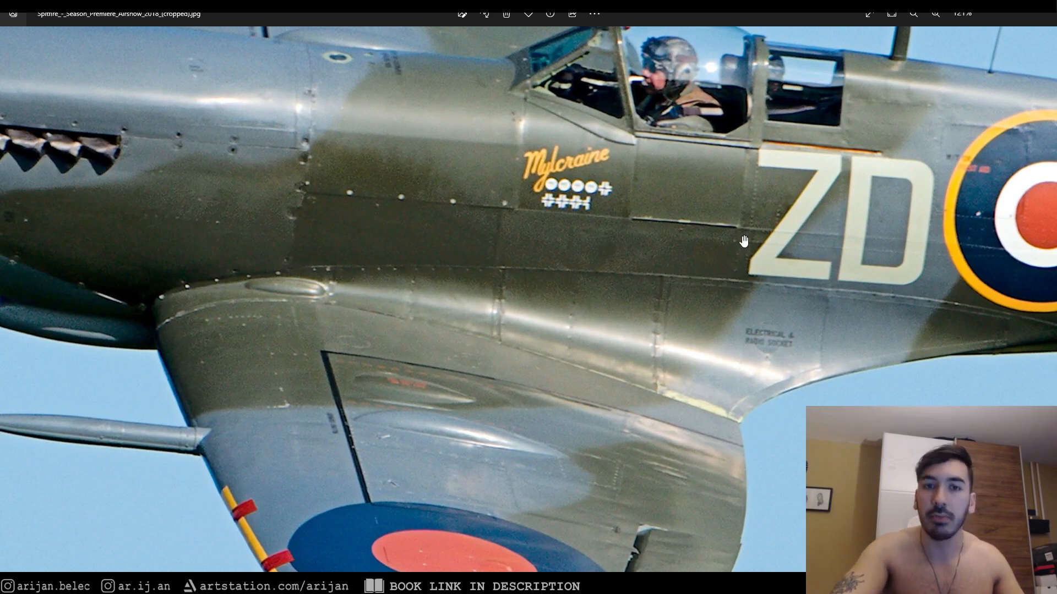
Step: Switch back to Blender, examine the extruded wing-root band from above and from the side, and select a vertex at its front
{"action": "key", "text": "alt+Tab"}
{"action": "scroll", "coordinate": [585, 264], "scroll_direction": "up", "scroll_amount": 2}
{"action": "mouse_move", "coordinate": [585, 264]}
{"action": "middle_mouse_down"}
{"action": "mouse_move", "coordinate": [554, 265]}
{"action": "mouse_move", "coordinate": [580, 272]}
{"action": "middle_mouse_up"}
{"action": "key", "text": "KP_7"}
{"action": "scroll", "coordinate": [570, 246], "scroll_direction": "down", "scroll_amount": 5}
{"action": "middle_click_drag", "start_coordinate": [540, 307], "coordinate": [610, 302]}
{"action": "middle_click_drag", "start_coordinate": [639, 337], "coordinate": [585, 324]}
{"action": "left_click", "coordinate": [585, 324]}
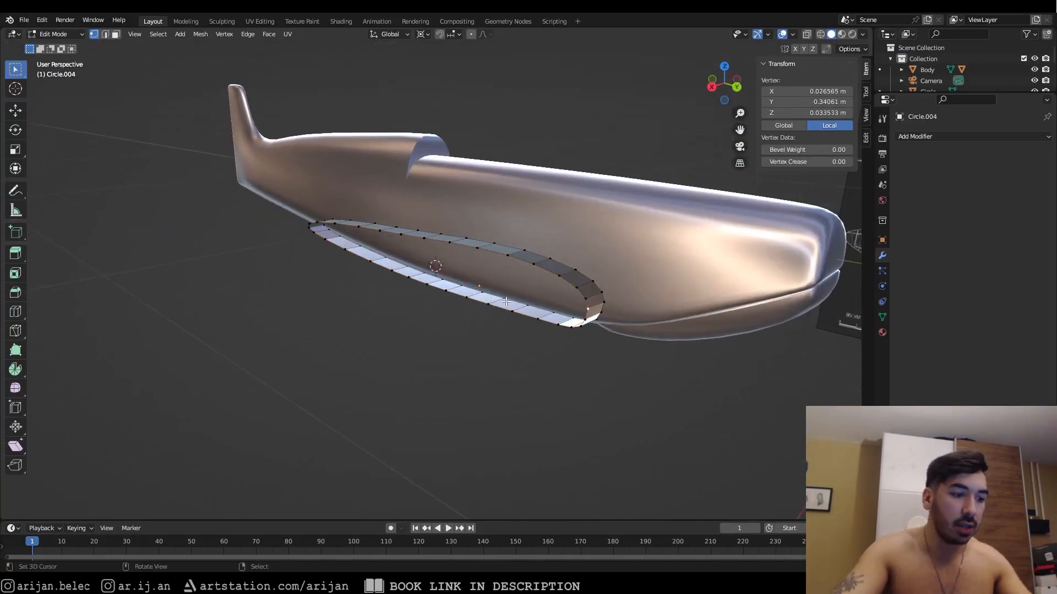
Step: Switch to the Spitfire reference photo and examine how the wing root blends into the fuselage
{"action": "key", "text": "alt+Tab"}
{"action": "key", "text": "alt+Tab"}
{"action": "key", "text": "alt+Tab"}
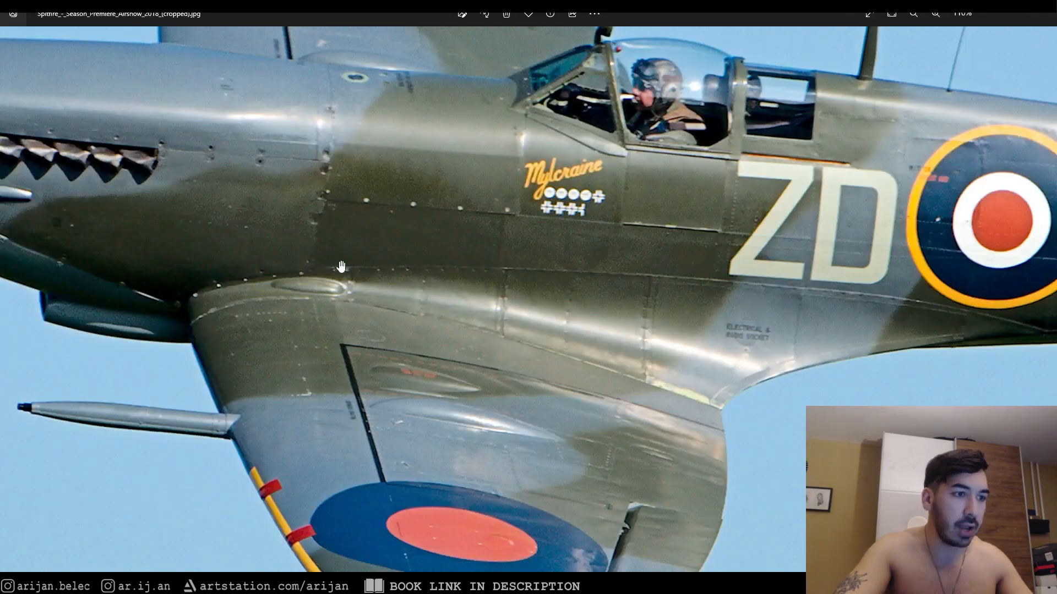
{"action": "scroll", "coordinate": [342, 267], "scroll_direction": "down", "scroll_amount": 1}
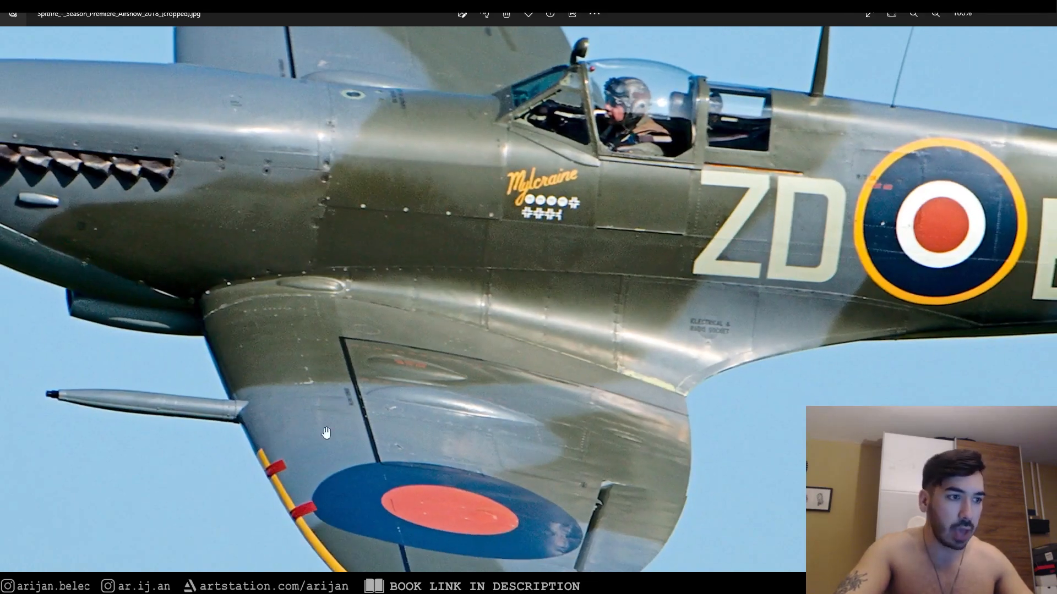
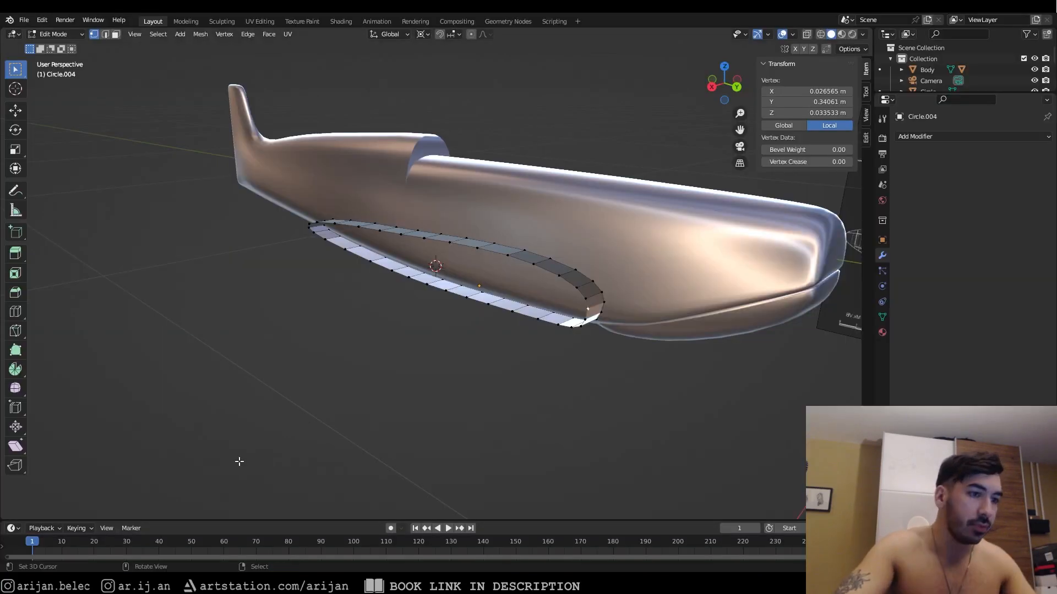
Step: Select the outer open edge loop of the wing-root strip and set the transform pivot to the loop's own centre
{"action": "middle_click_drag", "start_coordinate": [236, 460], "coordinate": [571, 347]}
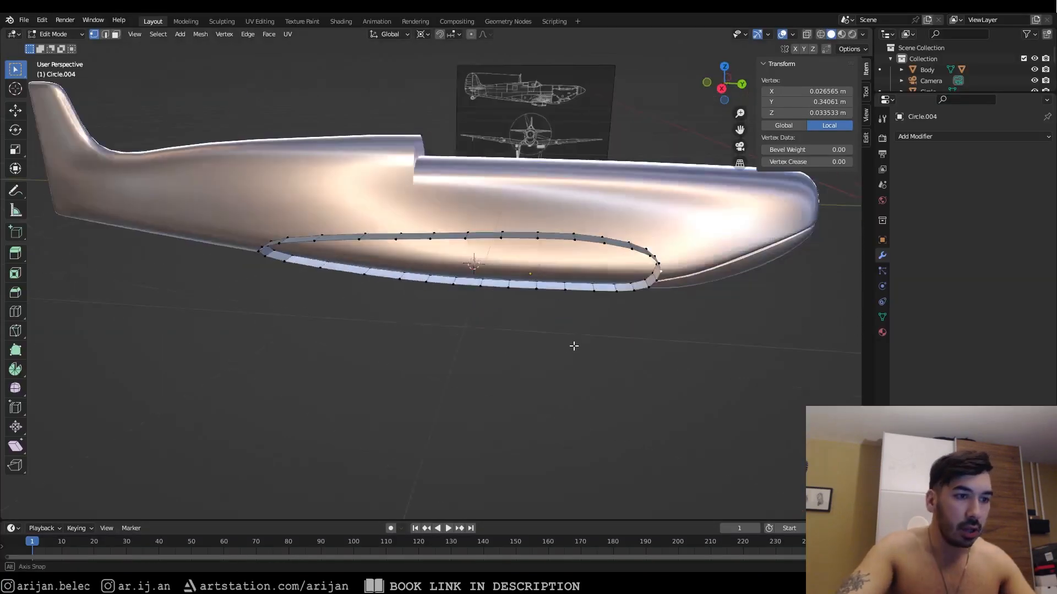
{"action": "scroll", "coordinate": [525, 240], "scroll_direction": "up", "scroll_amount": 3}
{"action": "middle_click_drag", "start_coordinate": [525, 240], "coordinate": [463, 252]}
{"action": "key", "text": "KP_1"}
{"action": "key", "text": "KP_3"}
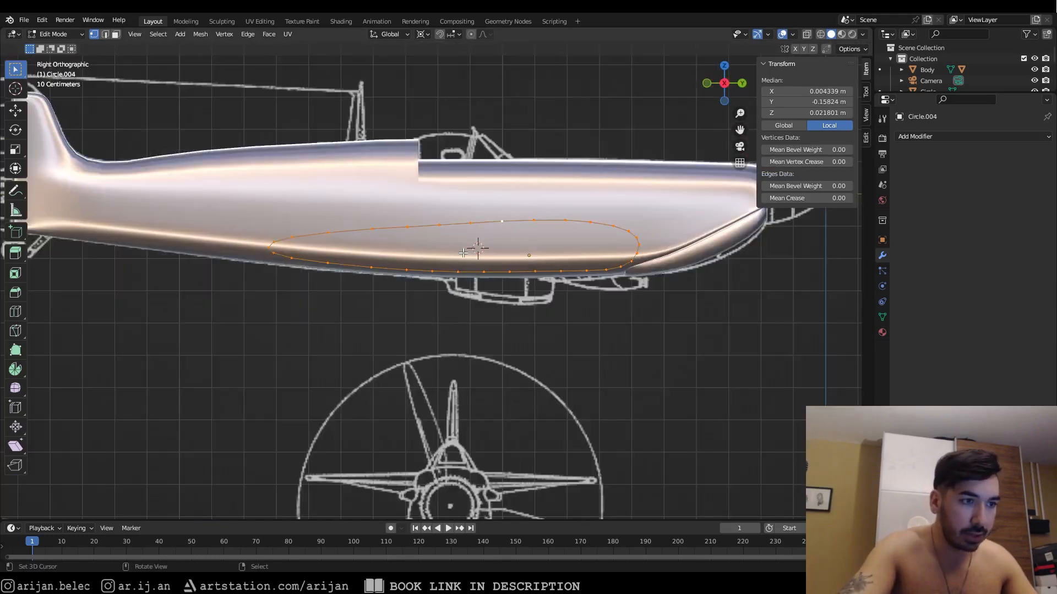
{"action": "key", "text": "alt+z"}
{"action": "scroll", "coordinate": [531, 288], "scroll_direction": "up", "scroll_amount": 3}
{"action": "key", "text": "alt+z"}
{"action": "middle_click_drag", "start_coordinate": [531, 288], "coordinate": [438, 266]}
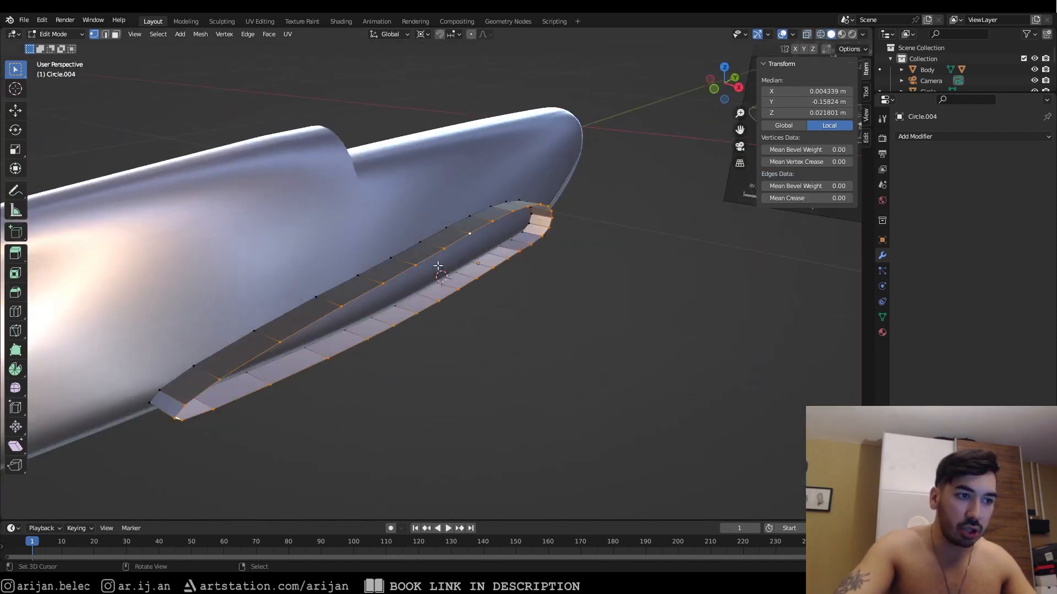
{"action": "left_click", "coordinate": [421, 35]}
{"action": "left_click", "coordinate": [441, 83]}
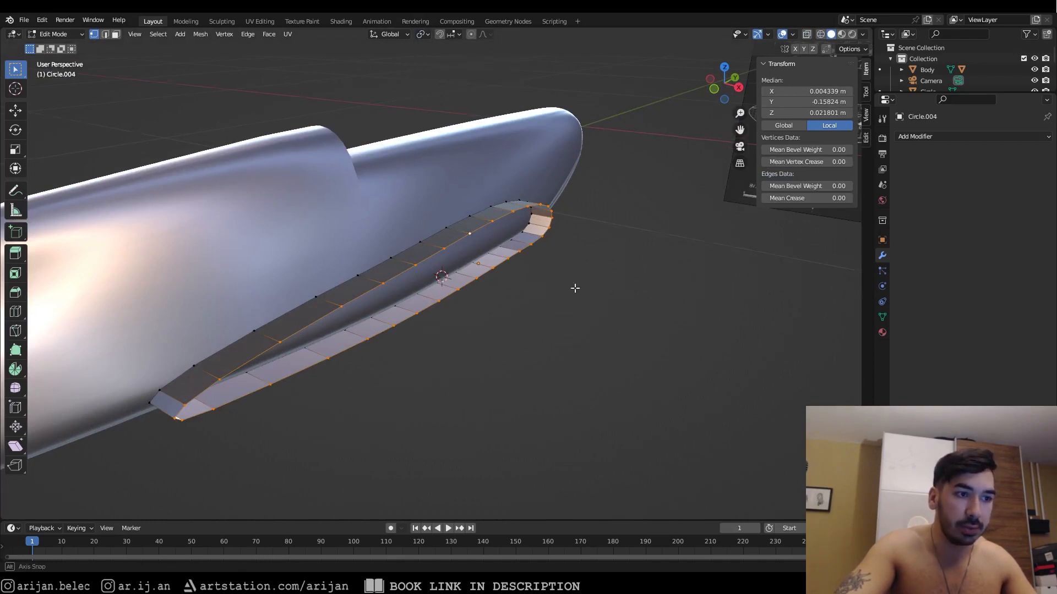
Step: Extrude the selected wing-root loop in the right side view and scale the new loop to about 0.56
{"action": "middle_click_drag", "start_coordinate": [573, 287], "coordinate": [557, 269]}
{"action": "key", "text": "KP_3"}
{"action": "key", "text": "alt+z"}
{"action": "scroll", "coordinate": [557, 269], "scroll_direction": "up", "scroll_amount": 2}
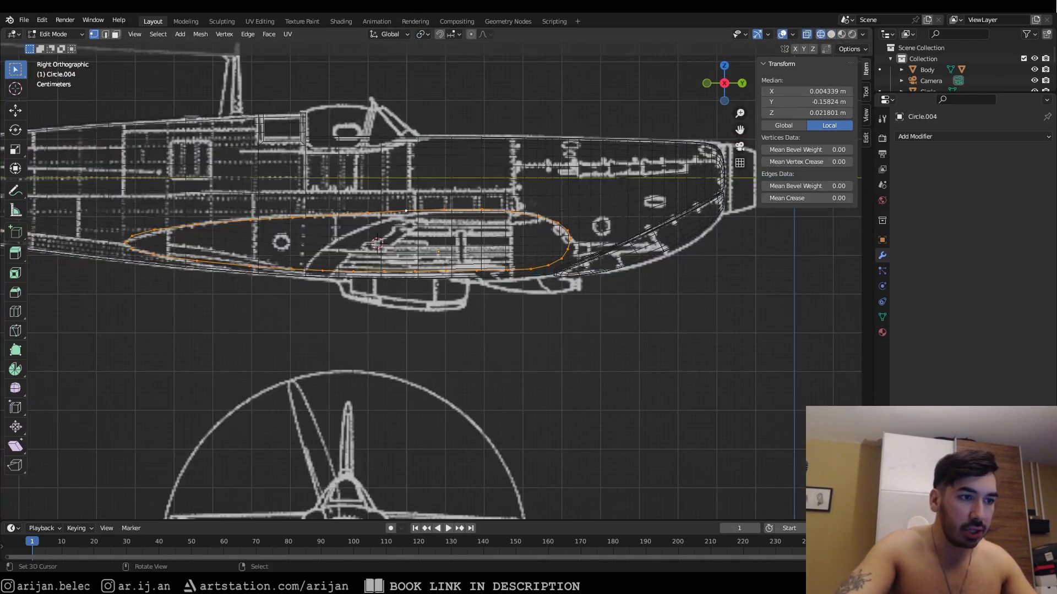
{"action": "key", "text": "e"}
{"action": "key", "text": "s"}
{"action": "left_click", "coordinate": [497, 280]}
{"action": "key", "text": "alt+z"}
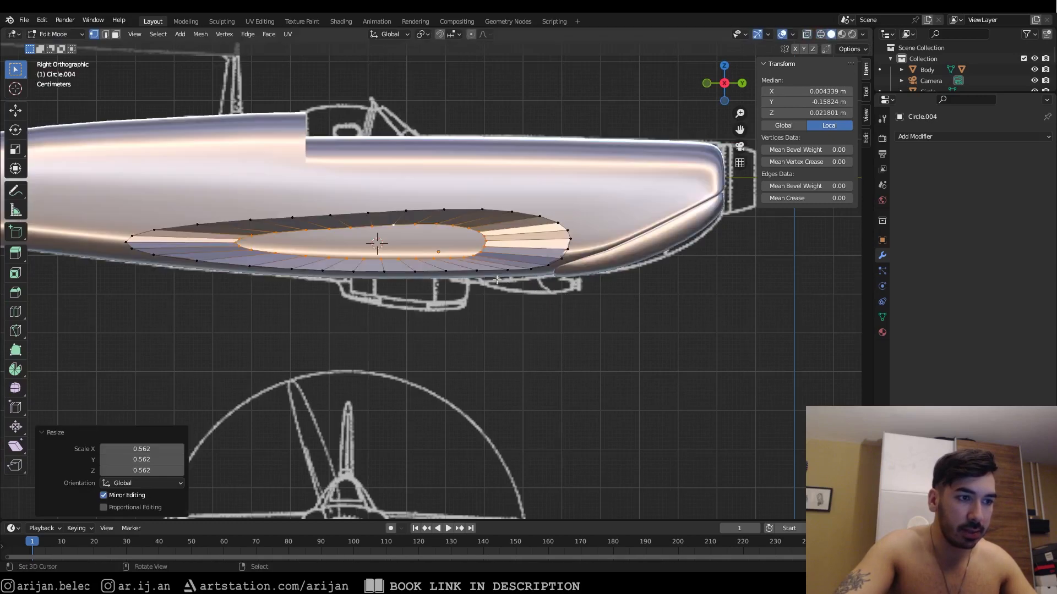
Step: Move the extruded loop about 0.17 m toward the nose and 0.024 m down to fit the blueprint's wing profile
{"action": "key", "text": "g"}
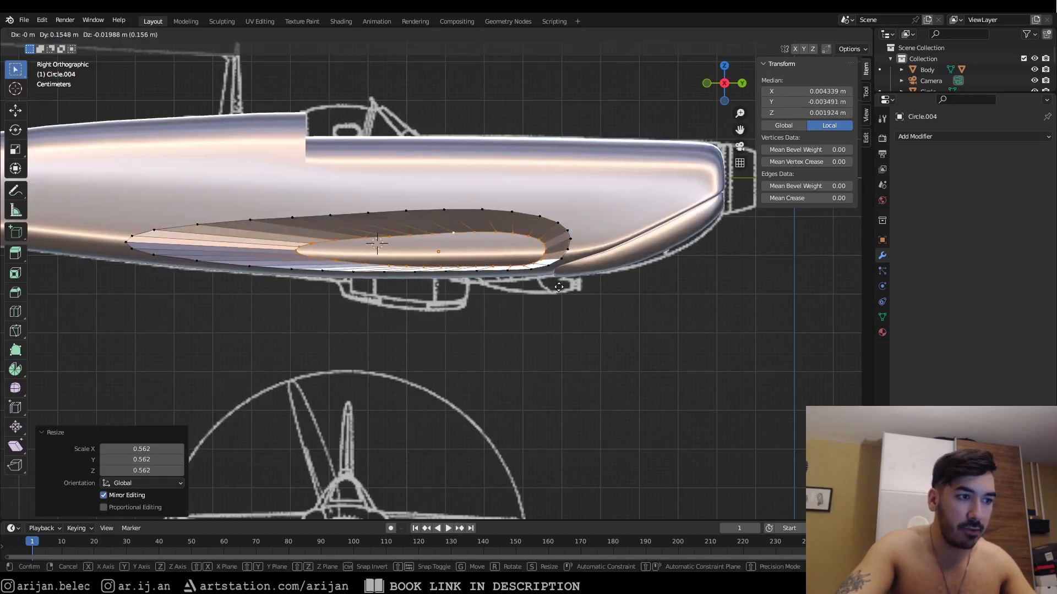
{"action": "left_click", "coordinate": [558, 287]}
{"action": "key", "text": "alt+z"}
{"action": "key", "text": "g"}
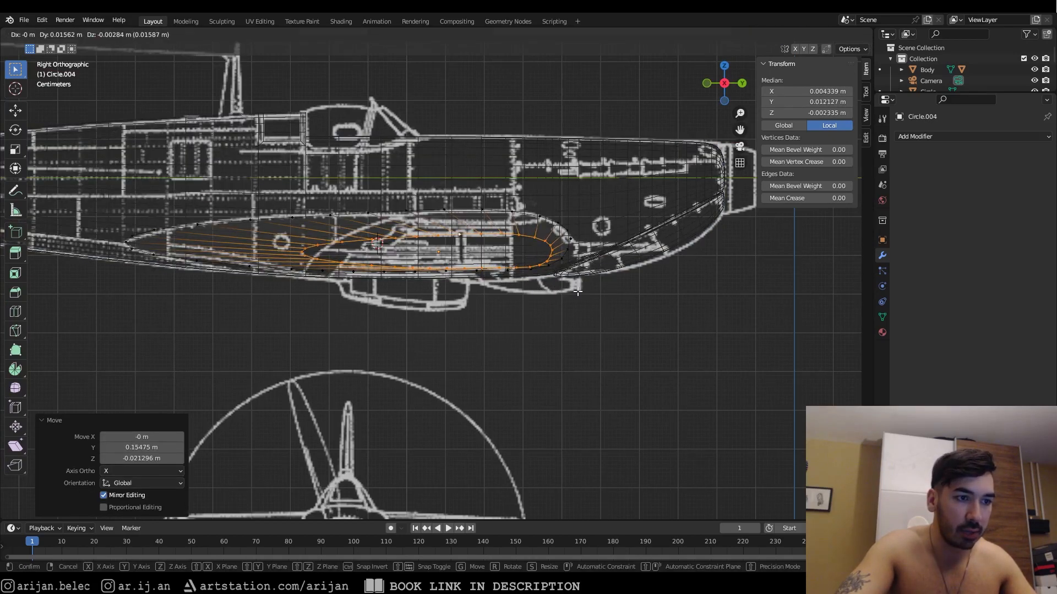
{"action": "left_click", "coordinate": [577, 292]}
{"action": "key", "text": "alt+z"}
{"action": "scroll", "coordinate": [573, 297], "scroll_direction": "up", "scroll_amount": 1}
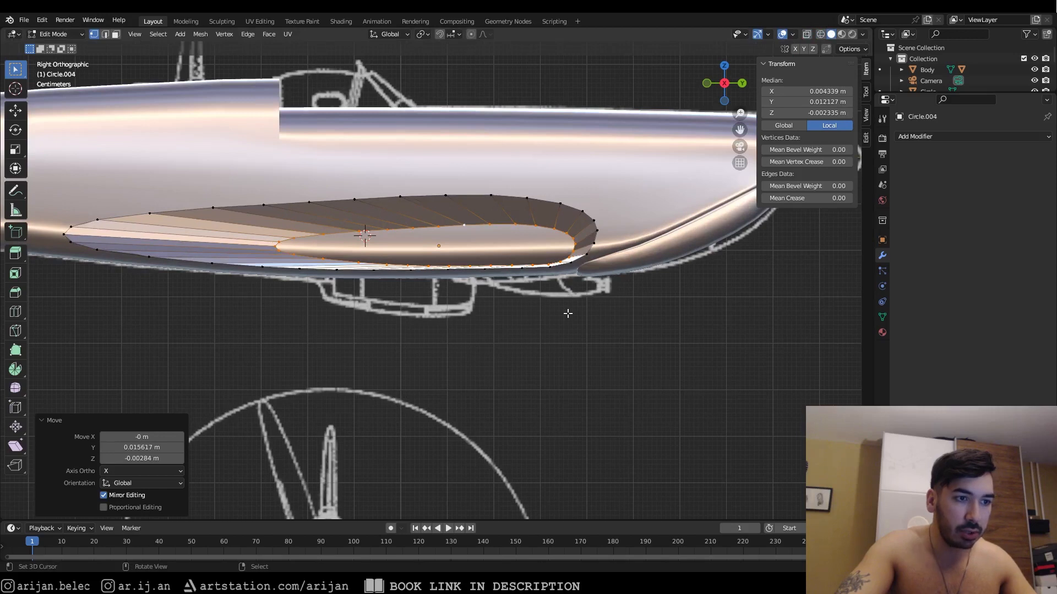
Step: Rotate the loop by about -2°, scale it to about 1.03 and nudge it about 0.002 m toward the nose
{"action": "key", "text": "r"}
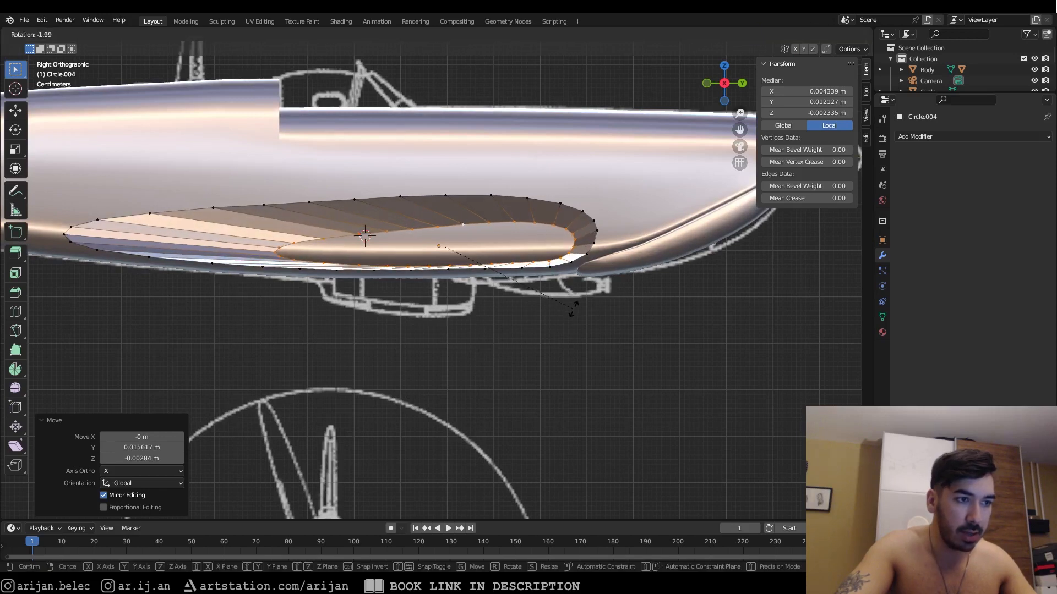
{"action": "left_click", "coordinate": [573, 309]}
{"action": "key", "text": "s"}
{"action": "left_click", "coordinate": [577, 311]}
{"action": "key", "text": "g"}
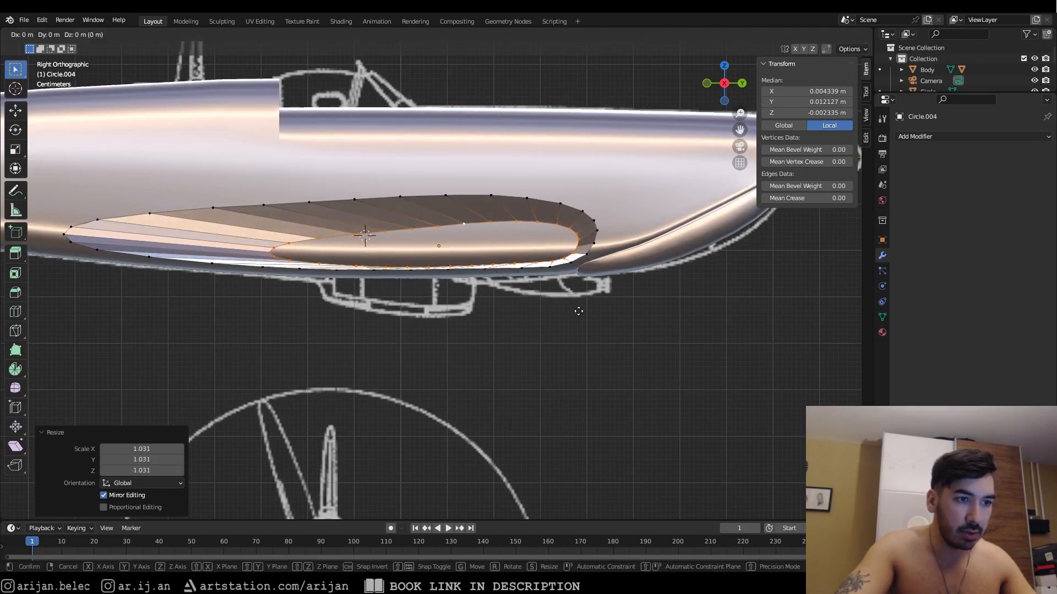
{"action": "right_click", "coordinate": [580, 312]}
{"action": "key", "text": "g"}
{"action": "left_click", "coordinate": [580, 311]}
Step: Move the loop about 0.54 m outward from the fuselage along the X axis
{"action": "middle_click_drag", "start_coordinate": [581, 312], "coordinate": [512, 323]}
{"action": "key", "text": "g"}
{"action": "key", "text": "x"}
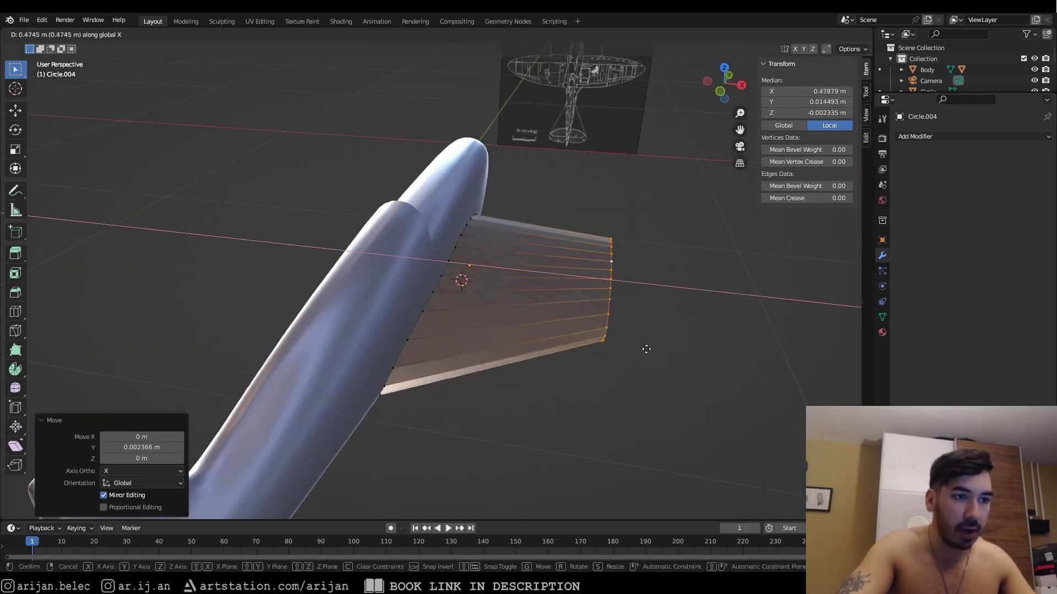
{"action": "left_click", "coordinate": [663, 354]}
Step: Select the leading-edge vertices of the outer wing profile and turn on proportional editing
{"action": "middle_click_drag", "start_coordinate": [662, 354], "coordinate": [552, 337]}
{"action": "key", "text": "shift+z"}
{"action": "key", "text": "a"}
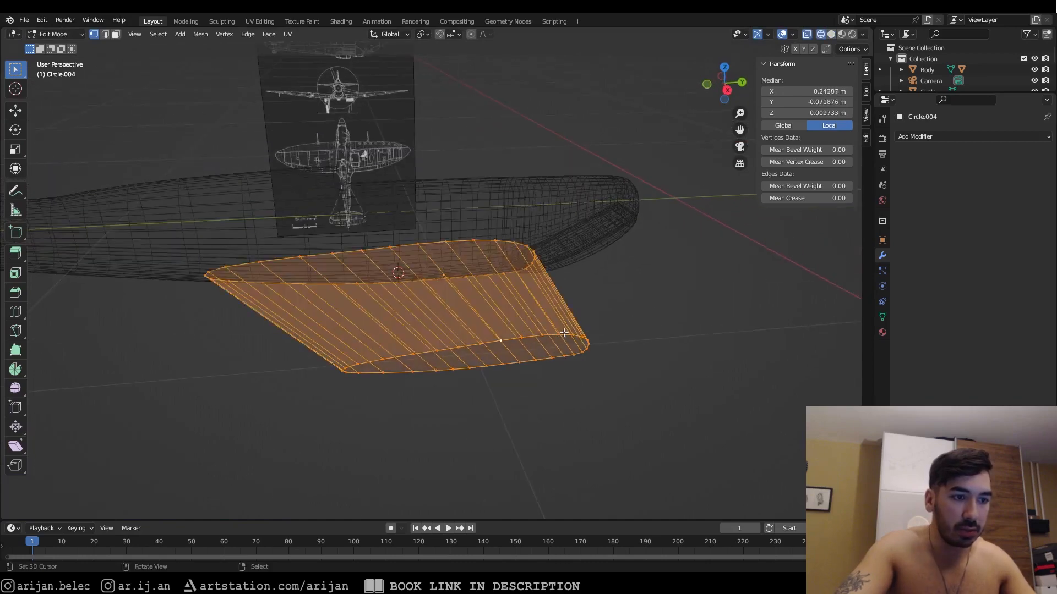
{"action": "key", "text": "a"}
{"action": "left_click_drag", "start_coordinate": [554, 323], "coordinate": [624, 374]}
{"action": "key", "text": "shift+z"}
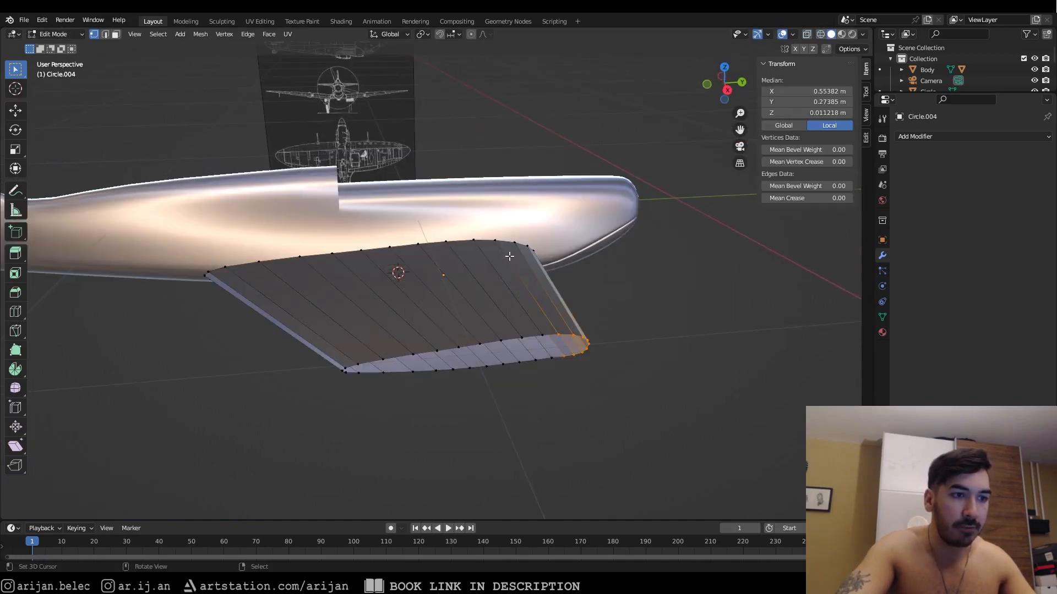
{"action": "middle_click_drag", "start_coordinate": [555, 326], "coordinate": [646, 342]}
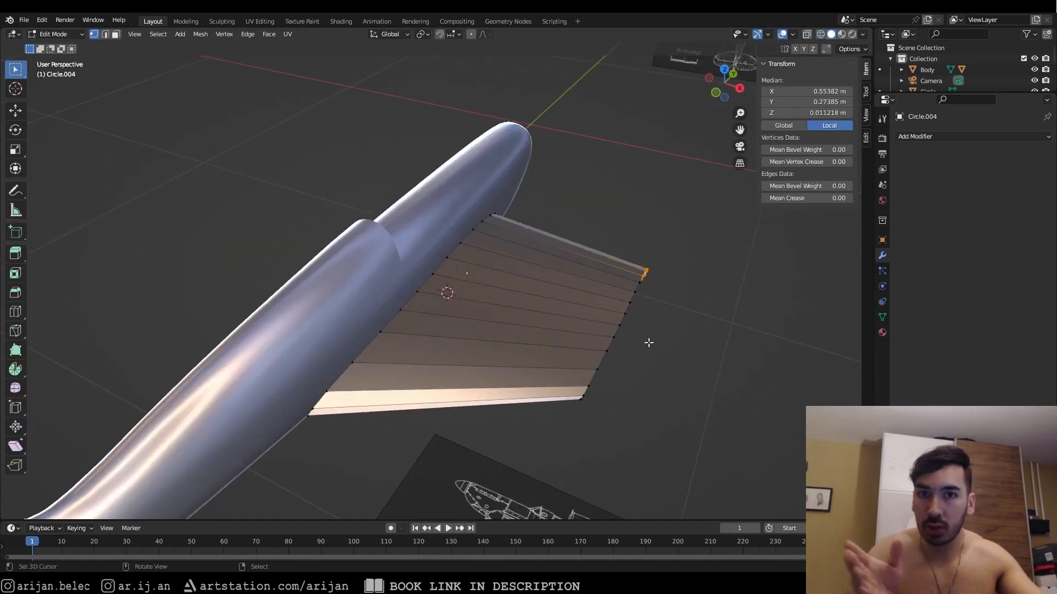
{"action": "key", "text": "KP_1"}
{"action": "key", "text": "KP_3"}
{"action": "key", "text": "alt+z"}
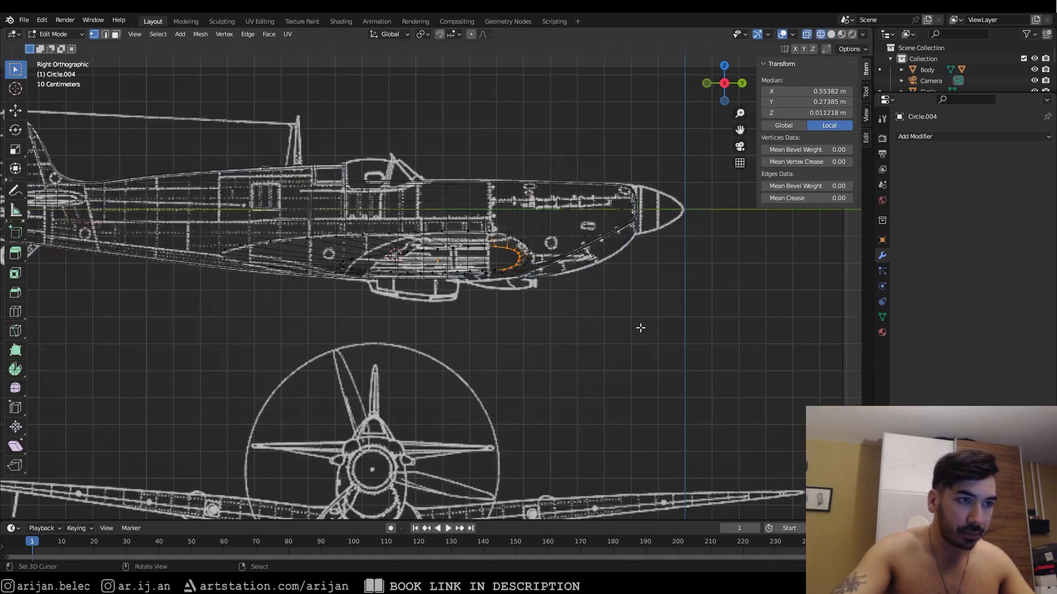
{"action": "scroll", "coordinate": [596, 240], "scroll_direction": "up", "scroll_amount": 5}
{"action": "right_click", "coordinate": [555, 258], "text": "shift"}
{"action": "key", "text": "shift+z"}
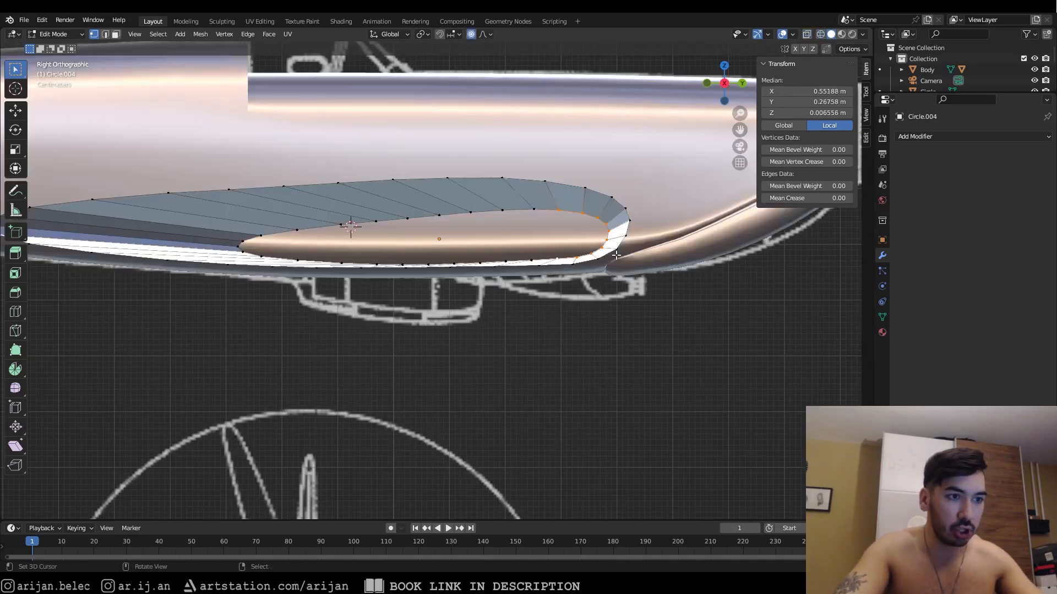
{"action": "key", "text": "shift+z"}
{"action": "key", "text": "g"}
{"action": "scroll", "coordinate": [622, 258], "scroll_direction": "down", "scroll_amount": 5}
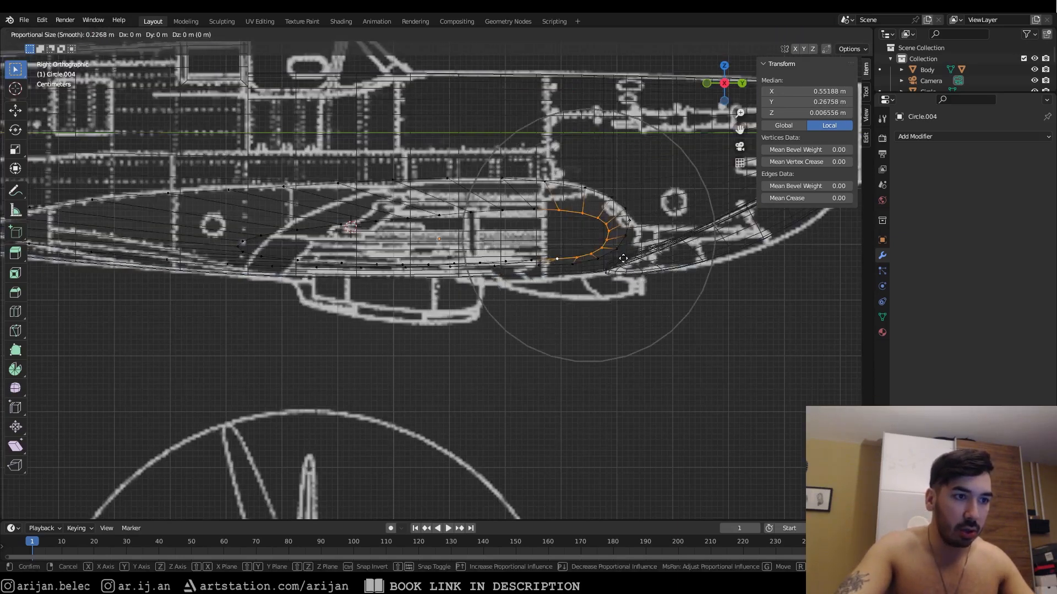
{"action": "right_click", "coordinate": [623, 258]}
{"action": "middle_click_drag", "start_coordinate": [623, 258], "coordinate": [675, 331]}
{"action": "key", "text": "shift+z"}
{"action": "scroll", "coordinate": [655, 307], "scroll_direction": "down", "scroll_amount": 5}
{"action": "key", "text": "g"}
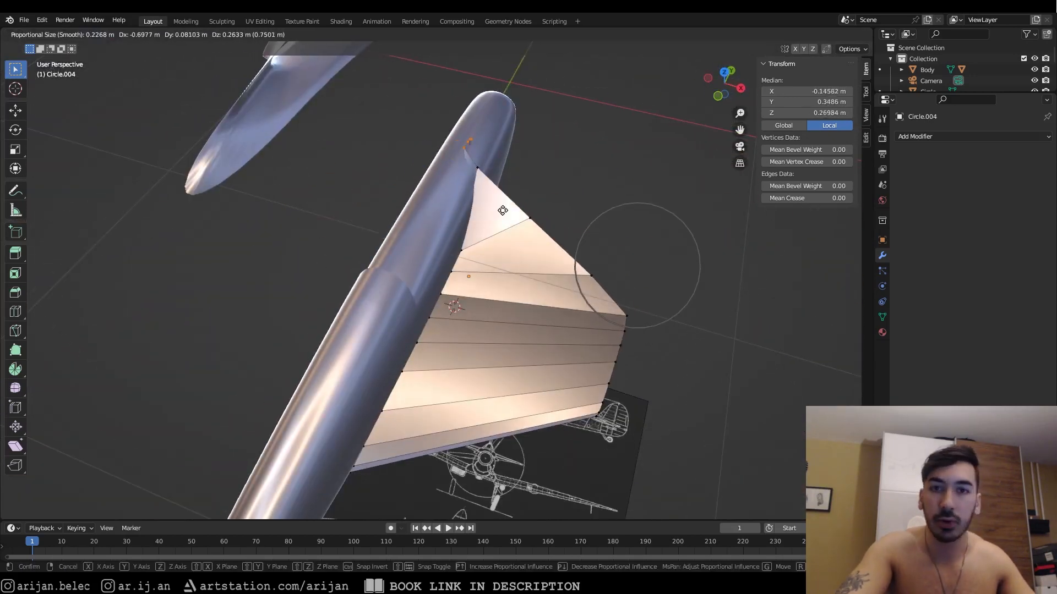
{"action": "right_click", "coordinate": [500, 228]}
{"action": "middle_click_drag", "start_coordinate": [501, 228], "coordinate": [486, 263]}
{"action": "key", "text": "KP_3"}
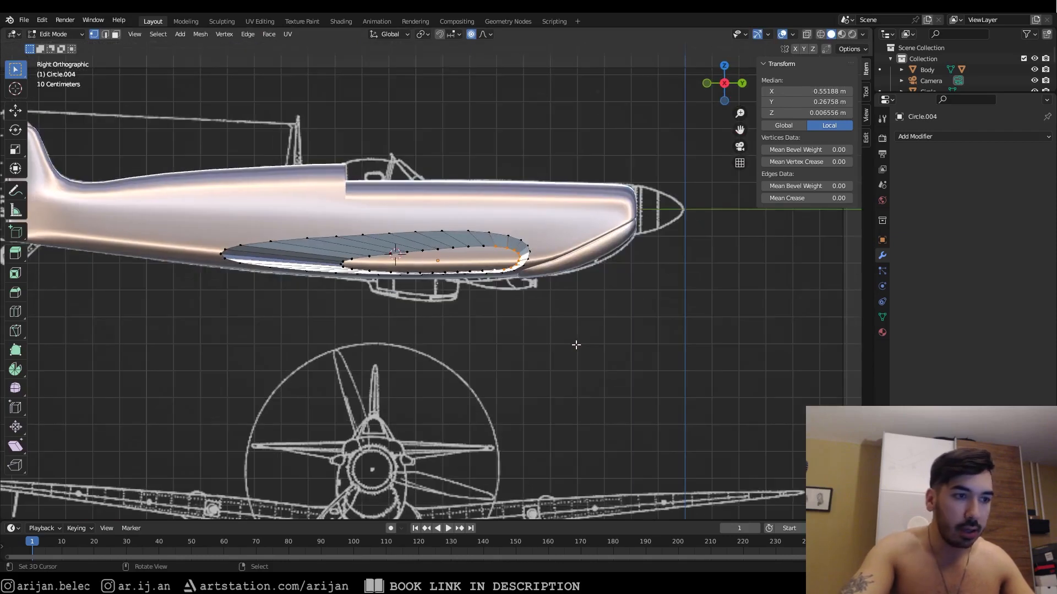
Step: Lower the leading-edge vertices about 0.007 m along Z with smooth proportional falloff to follow the blueprint
{"action": "key", "text": "shift+z"}
{"action": "scroll", "coordinate": [649, 314], "scroll_direction": "up", "scroll_amount": 5}
{"action": "key", "text": "g"}
{"action": "key", "text": "z"}
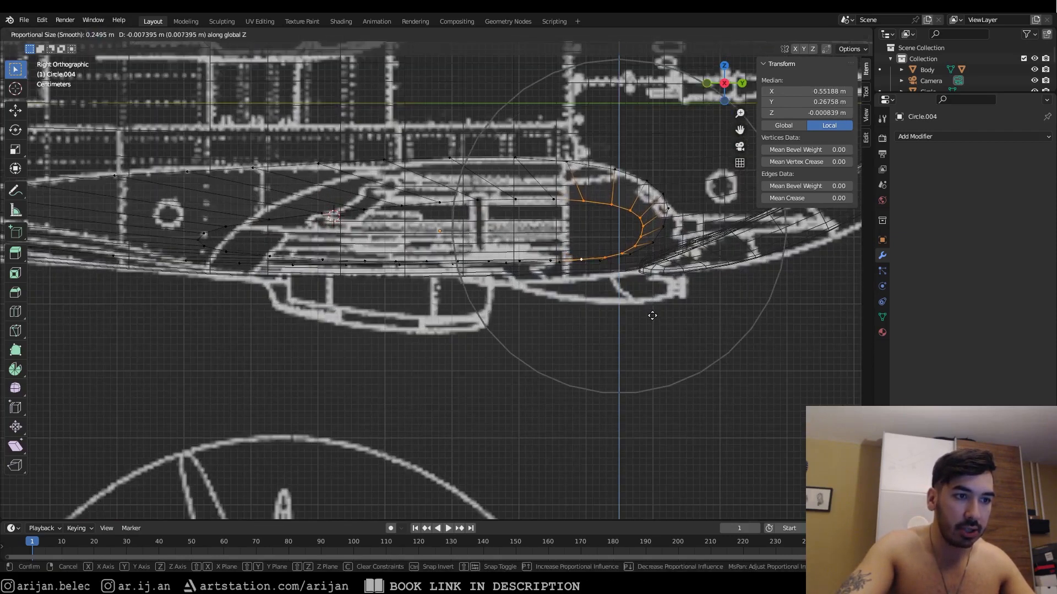
{"action": "left_click", "coordinate": [653, 315]}
{"action": "key", "text": "shift+z"}
Step: Select the trailing-edge vertices of the outer wing profile, including the hidden ones
{"action": "key", "text": "shift+z"}
{"action": "left_click", "coordinate": [202, 230]}
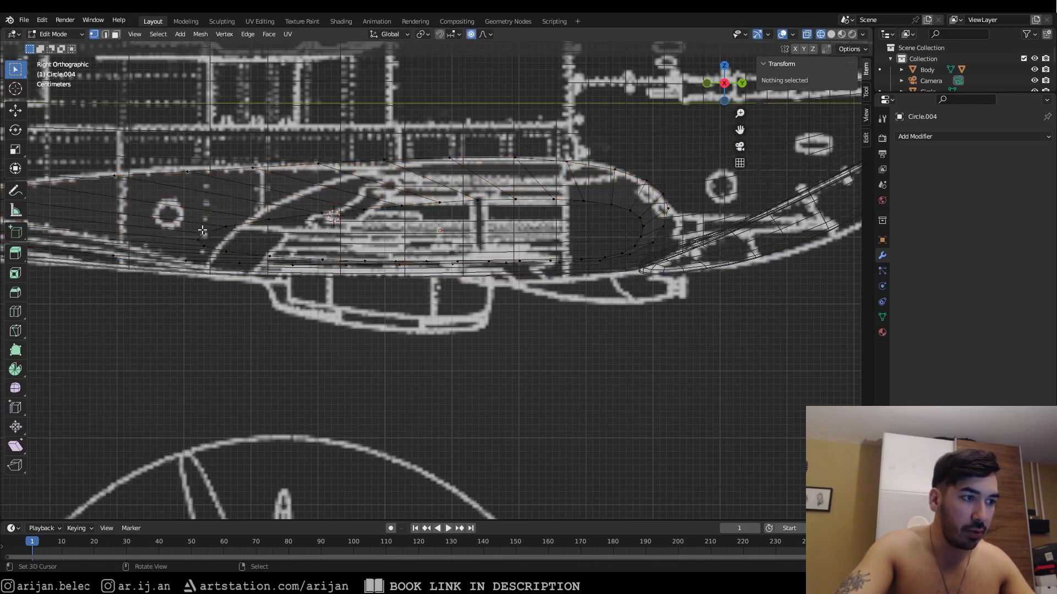
{"action": "left_click_drag", "start_coordinate": [278, 256], "coordinate": [278, 256]}
{"action": "key", "text": "shift+z"}
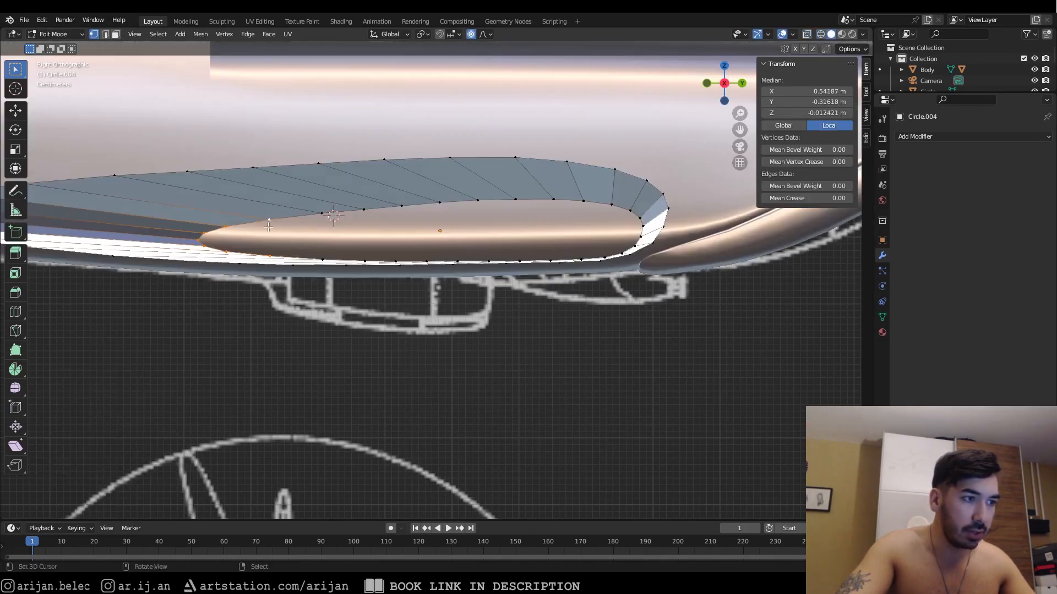
{"action": "key", "text": "g"}
{"action": "key", "text": "z"}
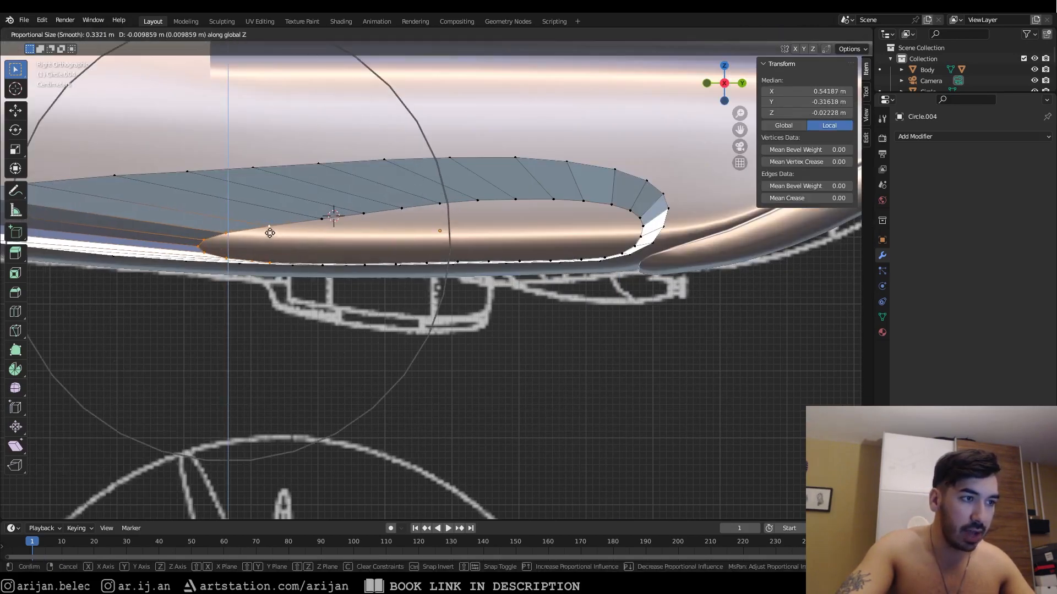
{"action": "left_click", "coordinate": [275, 230]}
{"action": "middle_click_drag", "start_coordinate": [275, 231], "coordinate": [642, 361]}
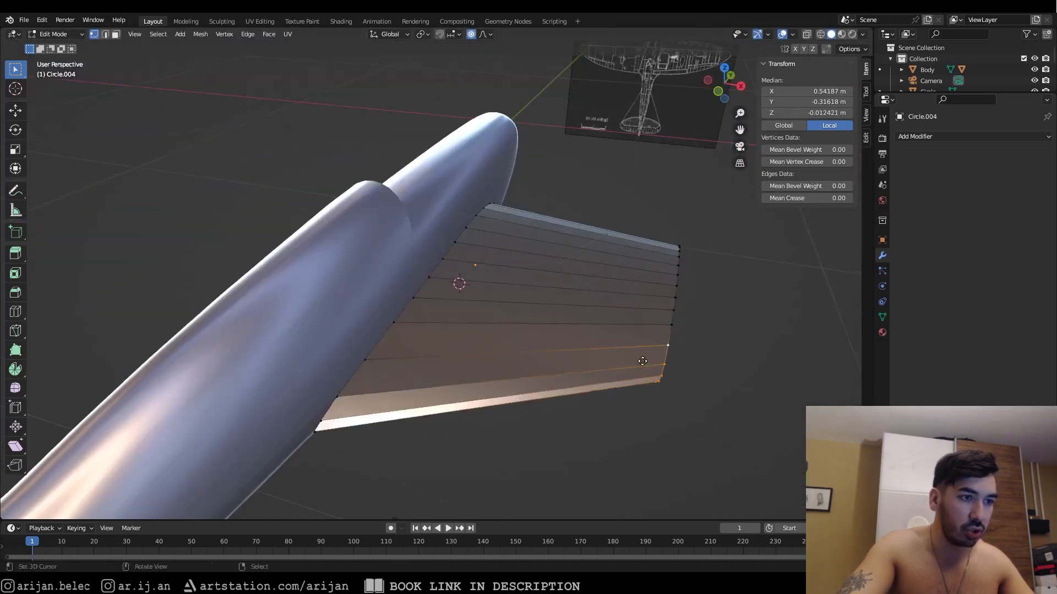
{"action": "key", "text": "g"}
{"action": "right_click", "coordinate": [642, 361]}
Step: Lower the trailing-edge vertices about 0.005 m along Z with a proportional size of about 0.332
{"action": "key", "text": "KP_1"}
{"action": "key", "text": "KP_3"}
{"action": "scroll", "coordinate": [604, 321], "scroll_direction": "up", "scroll_amount": 5}
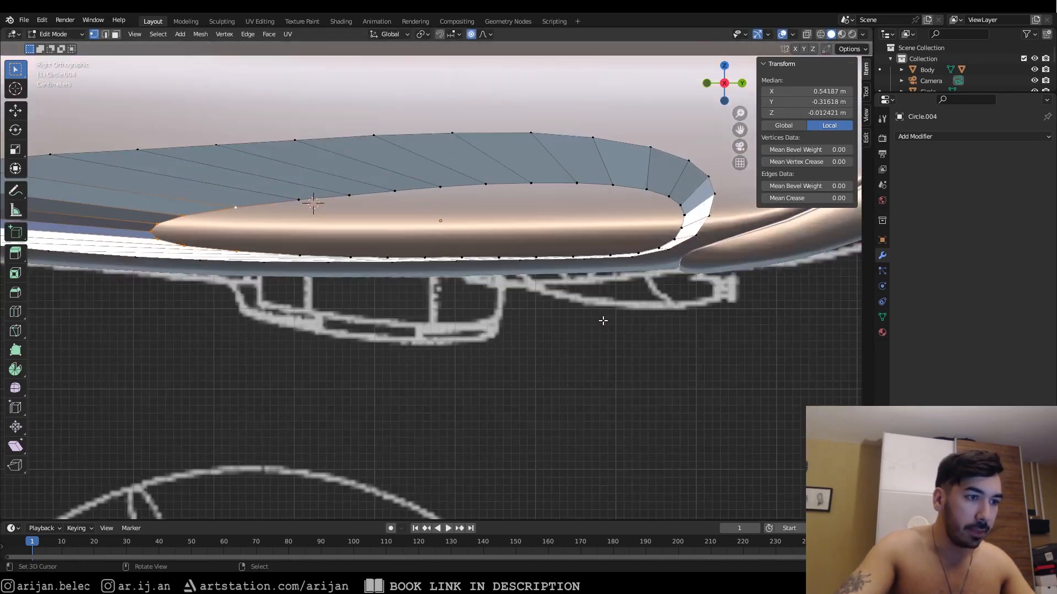
{"action": "key", "text": "g"}
{"action": "key", "text": "z"}
{"action": "left_click", "coordinate": [604, 346]}
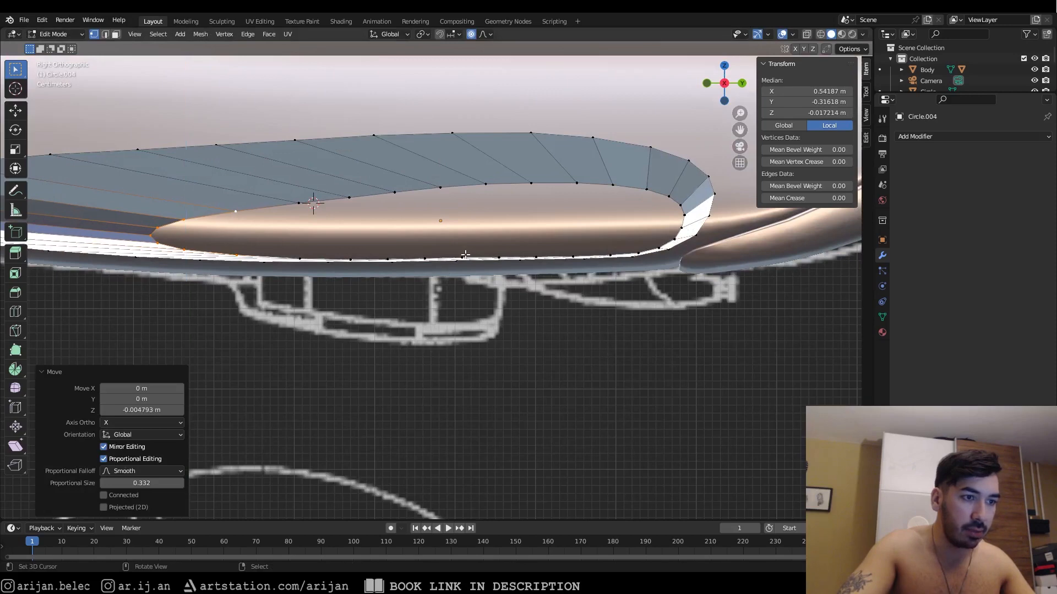
Step: Lower the middle of the outer profile's underside about 0.002 m along Z with a proportional size of about 0.29
{"action": "left_click", "coordinate": [466, 255]}
{"action": "key", "text": "g"}
{"action": "key", "text": "z"}
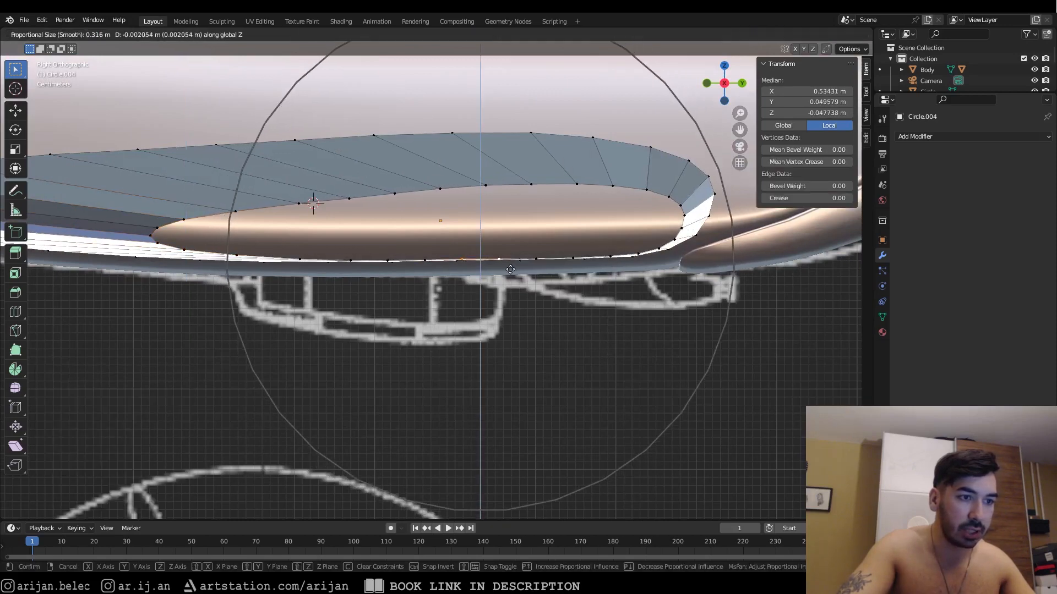
{"action": "scroll", "coordinate": [511, 270], "scroll_direction": "up", "scroll_amount": 1}
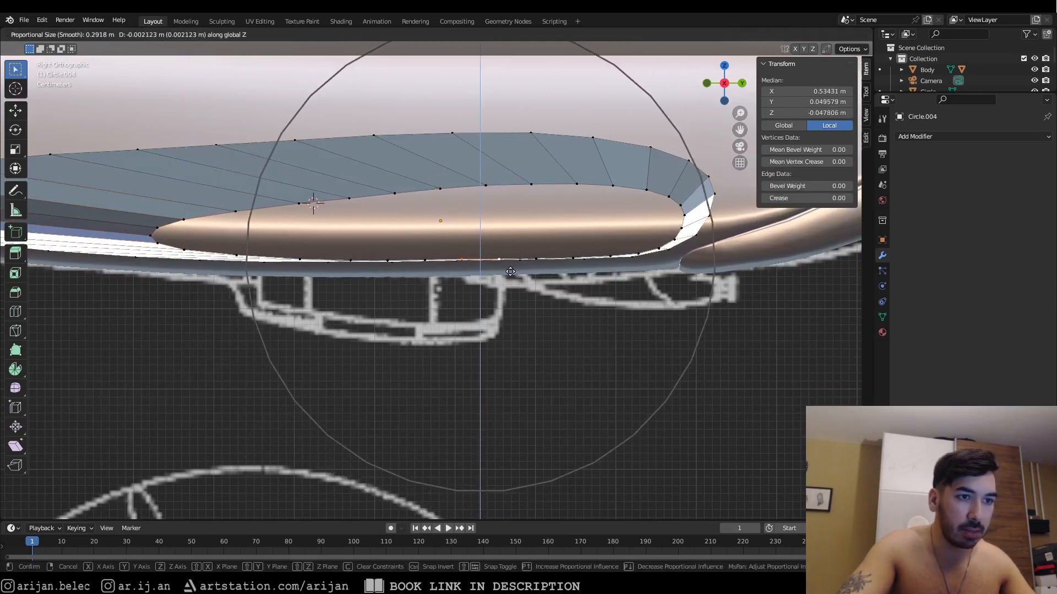
{"action": "left_click", "coordinate": [511, 272]}
Step: Select the whole outer edge loop and flatten it by scaling to 0 along X
{"action": "scroll", "coordinate": [495, 261], "scroll_direction": "down", "scroll_amount": 2}
{"action": "middle_click_drag", "start_coordinate": [363, 280], "coordinate": [564, 330]}
{"action": "key", "text": "shift+z"}
{"action": "key", "text": "shift+z"}
{"action": "left_click", "coordinate": [622, 297], "text": "alt"}
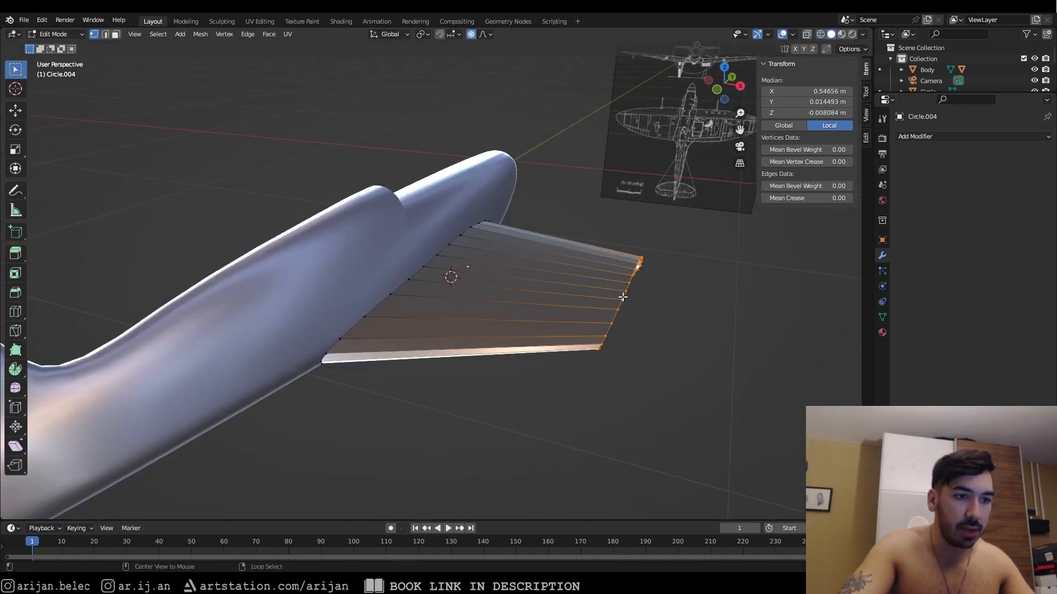
{"action": "right_click", "coordinate": [623, 297], "text": "shift"}
{"action": "mouse_move", "coordinate": [622, 298]}
{"action": "middle_mouse_down"}
{"action": "mouse_move", "coordinate": [651, 325]}
{"action": "mouse_move", "coordinate": [625, 450]}
{"action": "mouse_move", "coordinate": [667, 370]}
{"action": "mouse_move", "coordinate": [668, 382]}
{"action": "mouse_move", "coordinate": [630, 342]}
{"action": "mouse_move", "coordinate": [646, 359]}
{"action": "mouse_move", "coordinate": [610, 297]}
{"action": "middle_mouse_up"}
{"action": "key", "text": "s"}
{"action": "key", "text": "x"}
{"action": "key", "text": "0"}
{"action": "key", "text": "Return"}
Step: Leave Edit Mode and select the detached main wing object above the fuselage
{"action": "key", "text": "KP_7"}
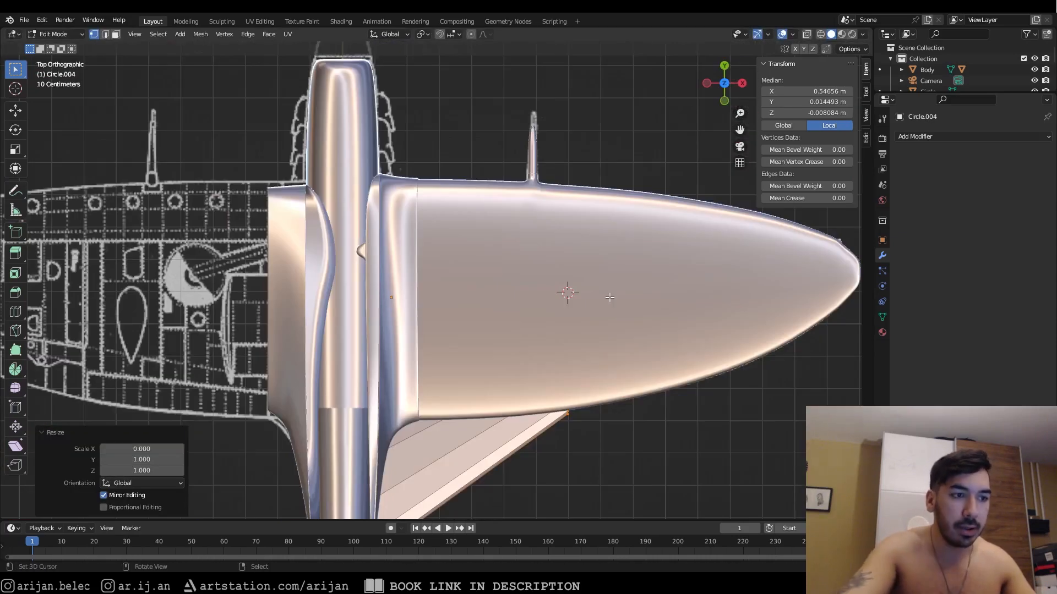
{"action": "key", "text": "alt+z"}
{"action": "key", "text": "alt+z"}
{"action": "scroll", "coordinate": [453, 189], "scroll_direction": "down", "scroll_amount": 6}
{"action": "middle_click_drag", "start_coordinate": [565, 365], "coordinate": [426, 89]}
{"action": "key", "text": "Tab"}
{"action": "right_click", "coordinate": [401, 205]}
{"action": "right_click", "coordinate": [427, 95]}
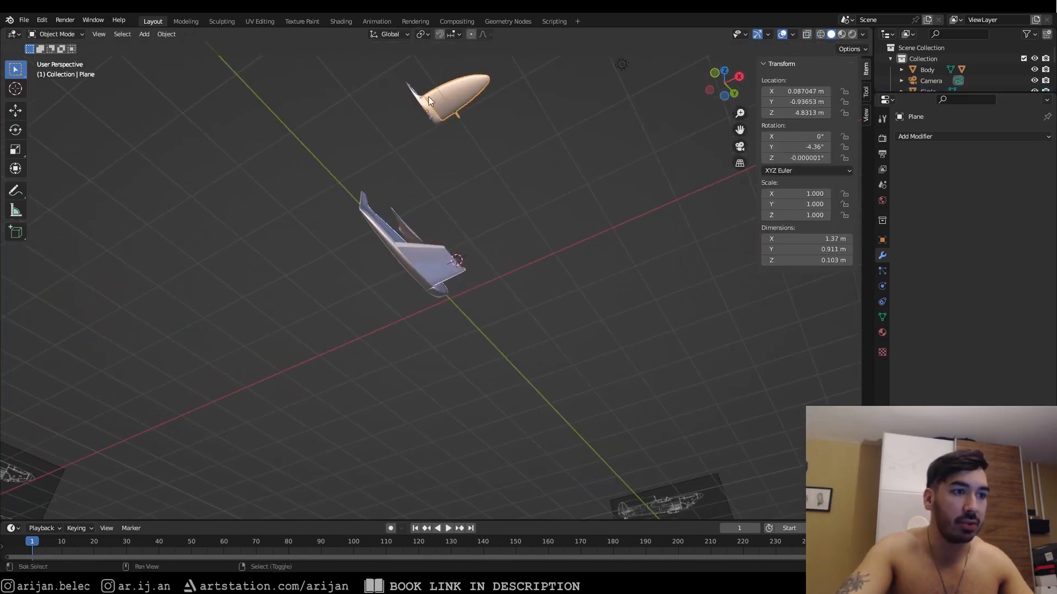
Step: Select the detached main wing parts above the fuselage and move them aside along X
{"action": "left_click_drag", "start_coordinate": [392, 79], "coordinate": [467, 142]}
{"action": "key", "text": "g"}
{"action": "middle_click_drag", "start_coordinate": [467, 142], "coordinate": [524, 279]}
{"action": "key", "text": "x"}
{"action": "key", "text": "2"}
{"action": "key", "text": "Return"}
Step: Select the wing-root section and move its outer edge loop about 0.443 m inward along X, in Edit Mode
{"action": "right_click", "coordinate": [459, 256]}
{"action": "scroll", "coordinate": [484, 261], "scroll_direction": "up", "scroll_amount": 5}
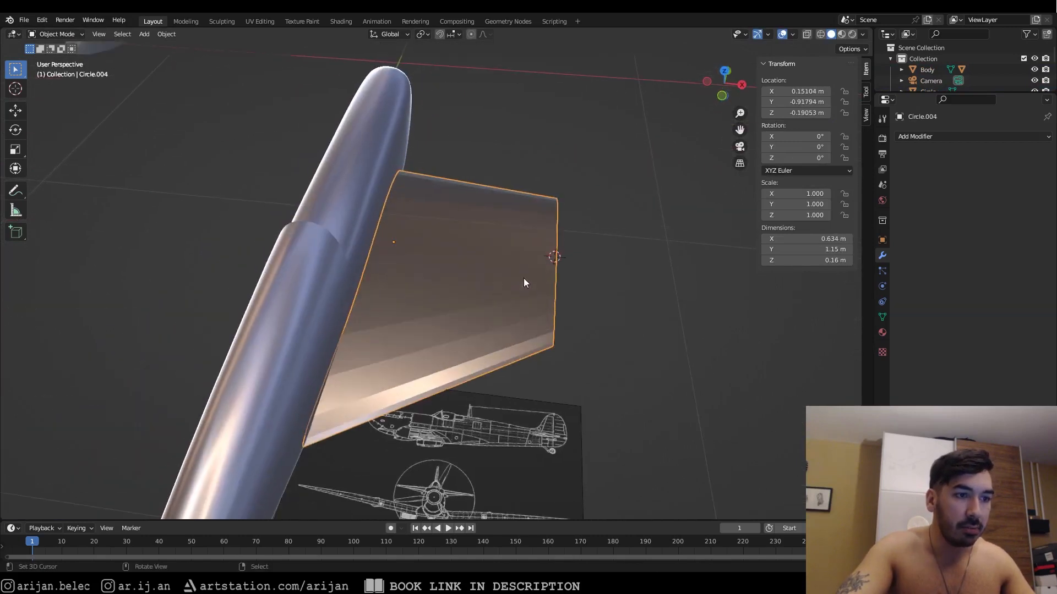
{"action": "key", "text": "Tab"}
{"action": "key", "text": "shift+z"}
{"action": "key", "text": "shift+z"}
{"action": "key", "text": "g"}
{"action": "key", "text": "y"}
{"action": "key", "text": "x"}
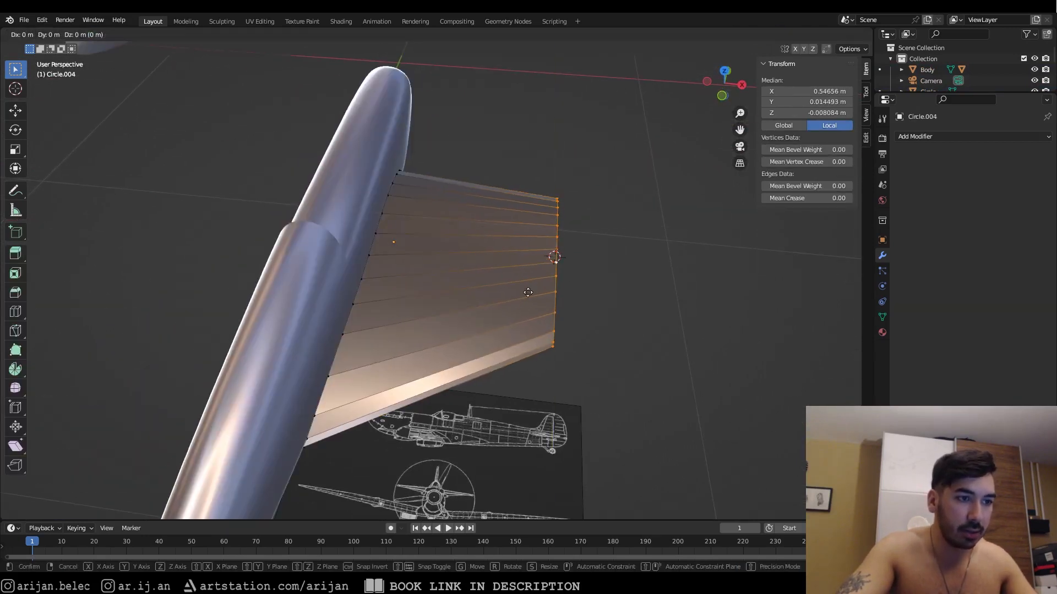
{"action": "left_click", "coordinate": [414, 287]}
Step: Shift the outer edge loop about 0.024 m further inward along X to the blueprint's wing joint line, checking from above
{"action": "key", "text": "KP_7"}
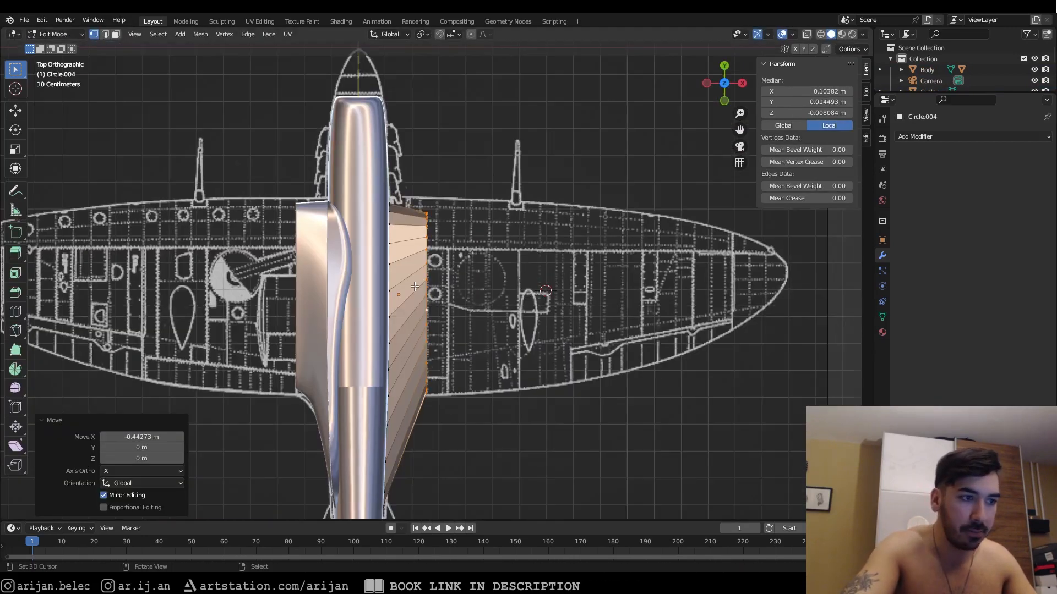
{"action": "key", "text": "shift+z"}
{"action": "scroll", "coordinate": [429, 238], "scroll_direction": "up", "scroll_amount": 4}
{"action": "scroll", "coordinate": [429, 238], "scroll_direction": "down", "scroll_amount": 5}
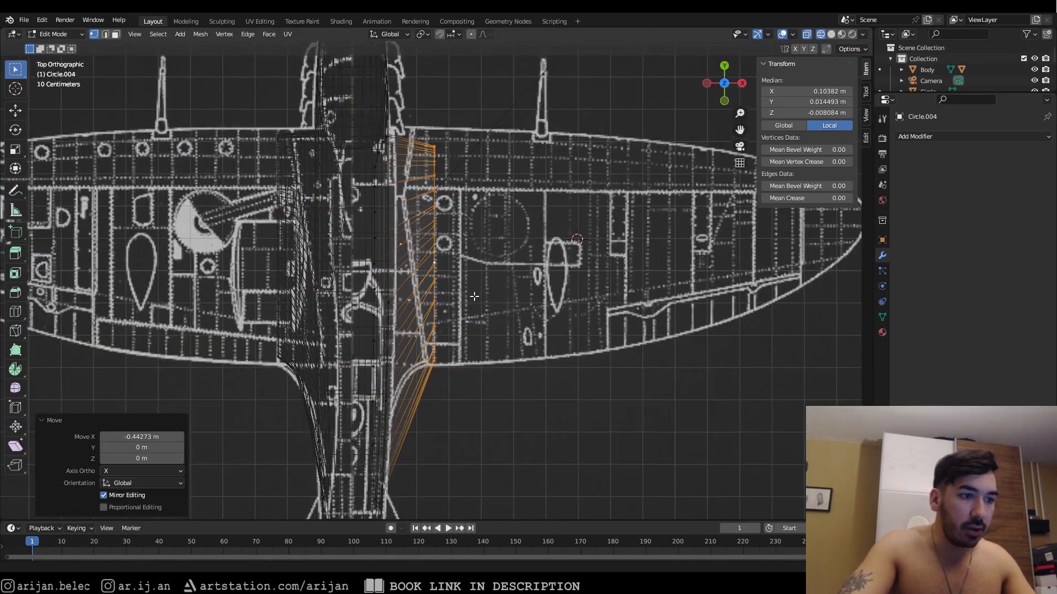
{"action": "scroll", "coordinate": [442, 183], "scroll_direction": "up", "scroll_amount": 5}
{"action": "middle_click_drag", "start_coordinate": [503, 184], "coordinate": [509, 198], "text": "shift"}
{"action": "key", "text": "g"}
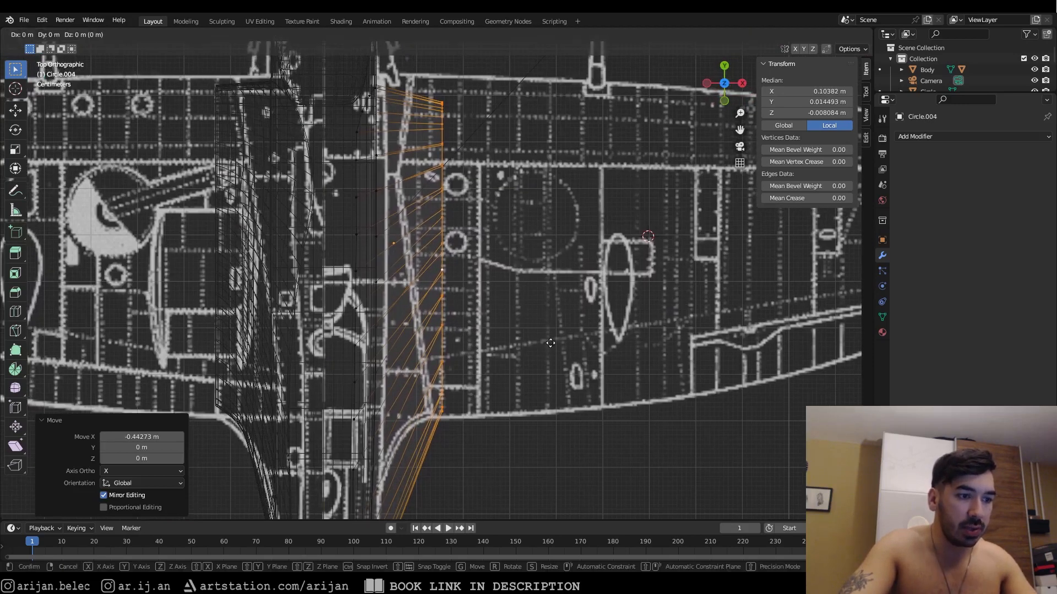
{"action": "left_click", "coordinate": [512, 352]}
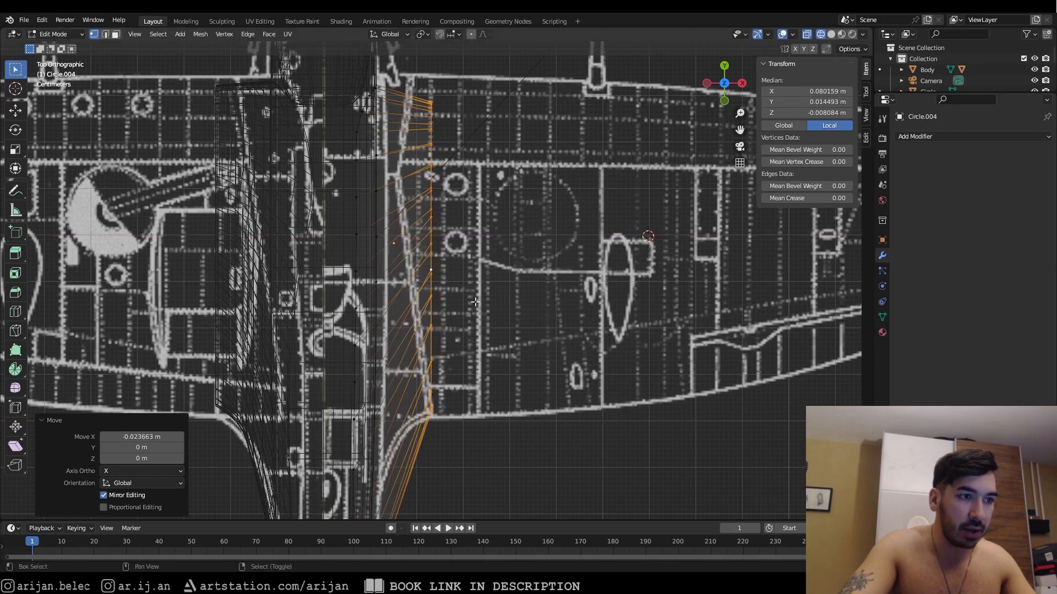
Step: Place the 3D cursor on a front underside vertex of the outer profile, reselect the loop and use the 3D cursor as pivot point
{"action": "middle_click_drag", "start_coordinate": [494, 336], "coordinate": [406, 247]}
{"action": "key", "text": "shift+z"}
{"action": "left_click", "coordinate": [514, 196]}
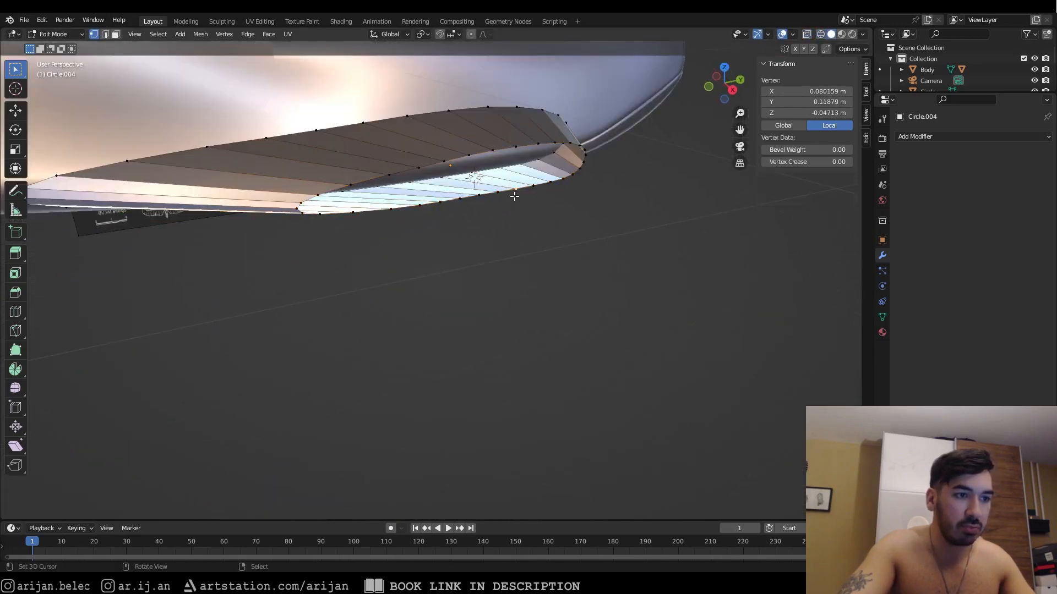
{"action": "middle_click_drag", "start_coordinate": [568, 242], "coordinate": [553, 189]}
{"action": "left_click", "coordinate": [548, 199], "text": "alt"}
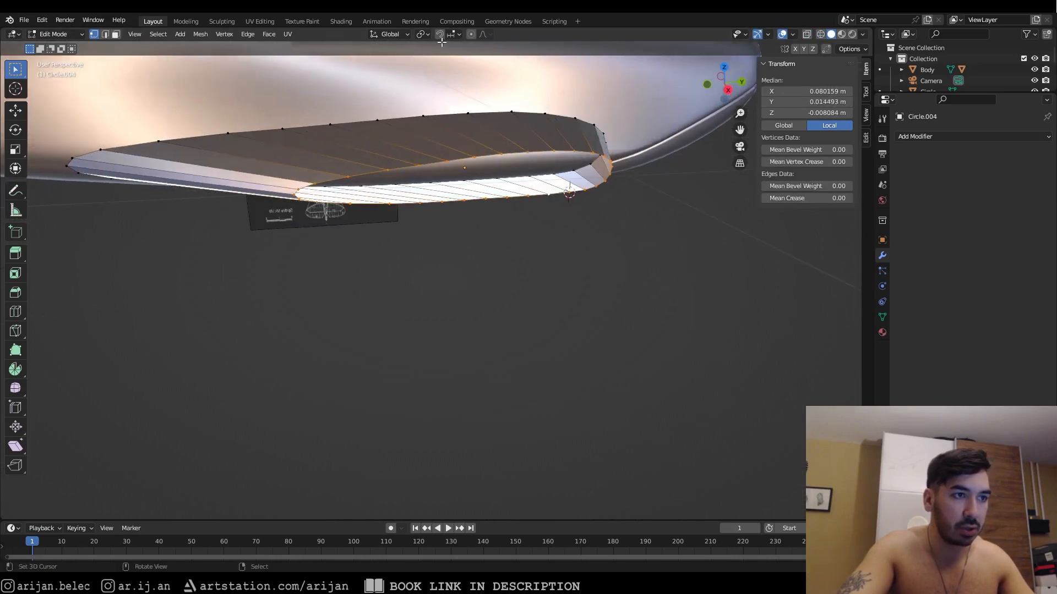
{"action": "left_click", "coordinate": [422, 34]}
{"action": "left_click", "coordinate": [435, 58]}
Step: Scale the outer edge loop from the 3D cursor by 1.059, followed by 0.974, to fit the blueprint's chord
{"action": "middle_click_drag", "start_coordinate": [567, 300], "coordinate": [559, 280]}
{"action": "key", "text": "s"}
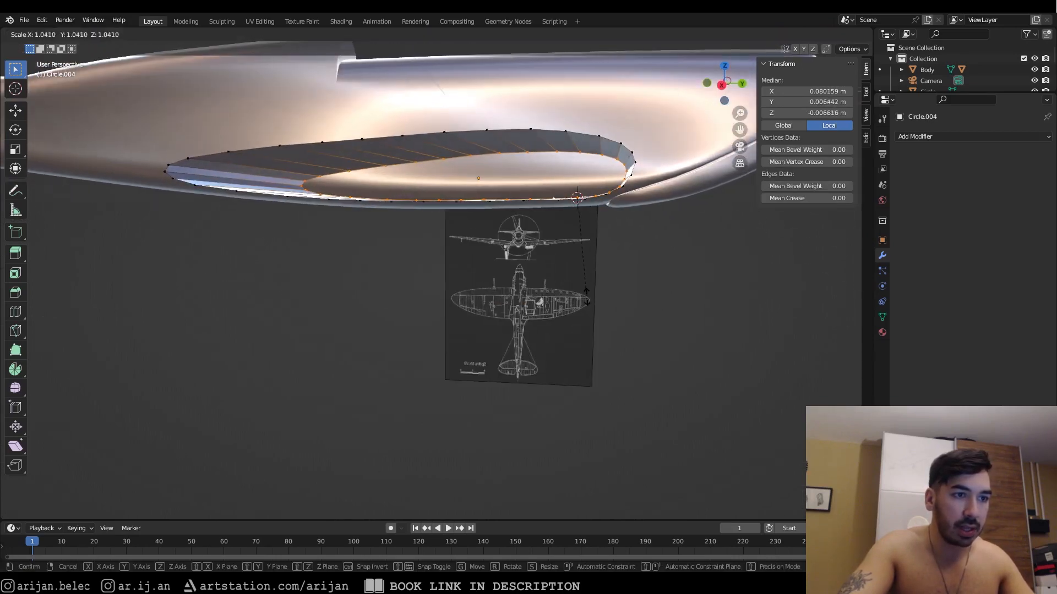
{"action": "left_click", "coordinate": [587, 300]}
{"action": "key", "text": "KP_Decimal"}
{"action": "key", "text": "KP_7"}
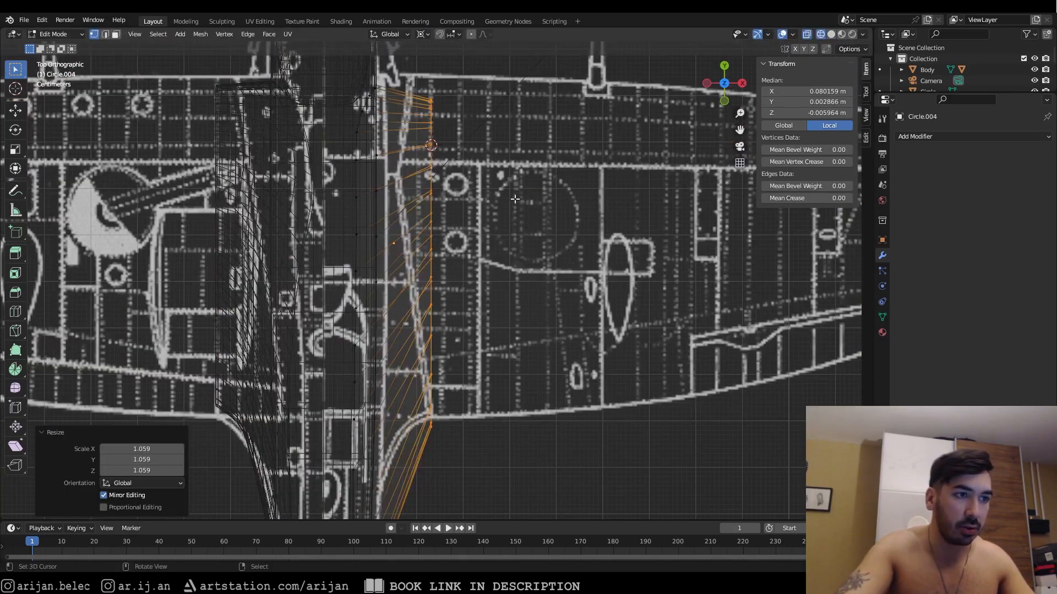
{"action": "key", "text": "s"}
{"action": "left_click", "coordinate": [490, 474]}
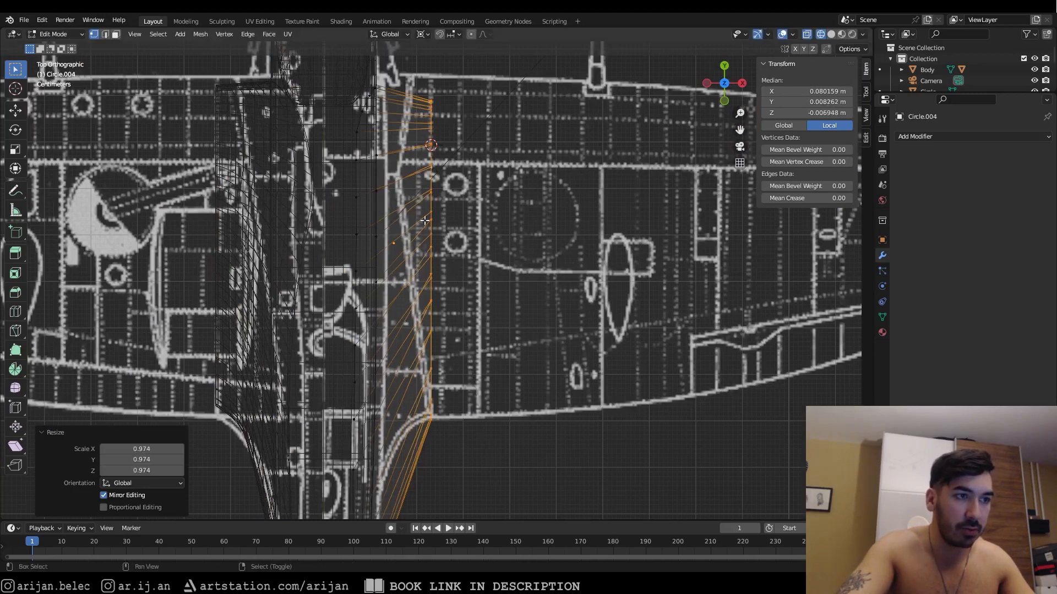
Step: Move the outer edge loop forward along Y toward the blueprint's leading edge and scale it by 1.030
{"action": "middle_click_drag", "start_coordinate": [422, 190], "coordinate": [424, 228], "text": "shift"}
{"action": "key", "text": "g"}
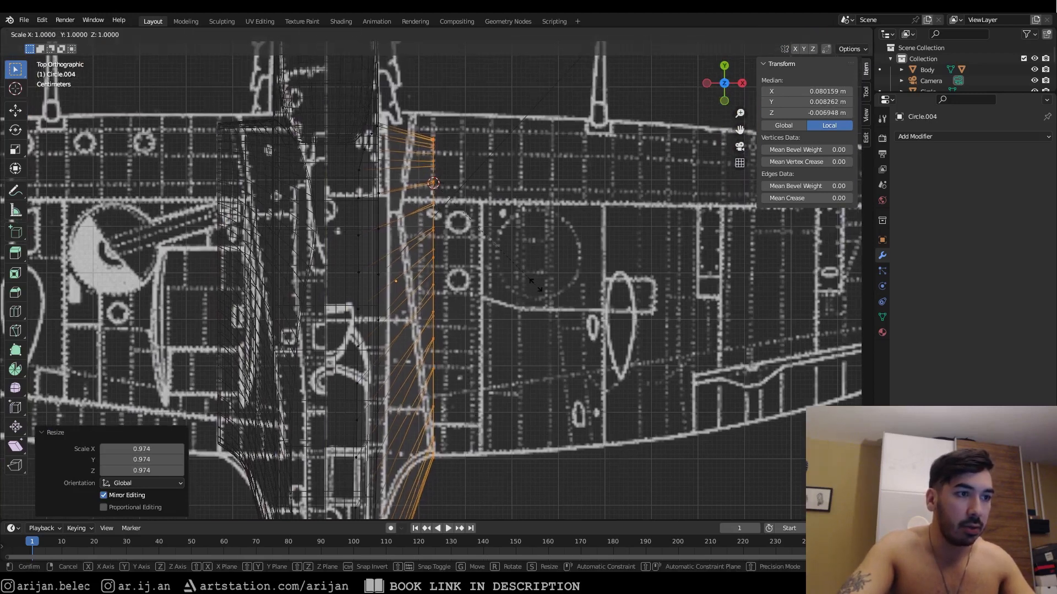
{"action": "key", "text": "y"}
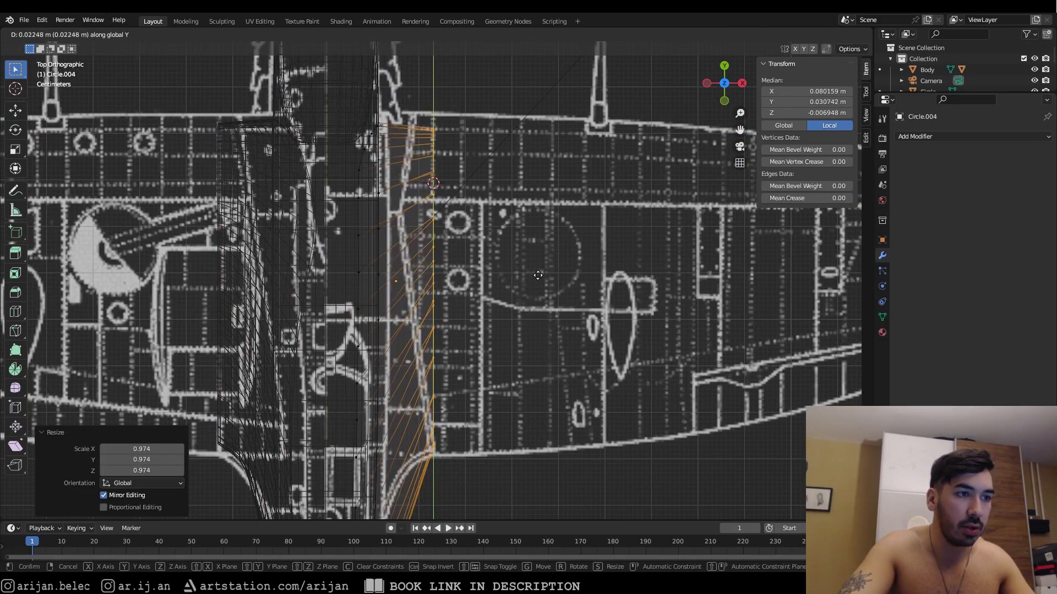
{"action": "left_click", "coordinate": [538, 273]}
{"action": "key", "text": "s"}
{"action": "left_click", "coordinate": [538, 279]}
Step: Shift the outer edge loop about 0.005 m backward along Y
{"action": "key", "text": "g"}
{"action": "key", "text": "y"}
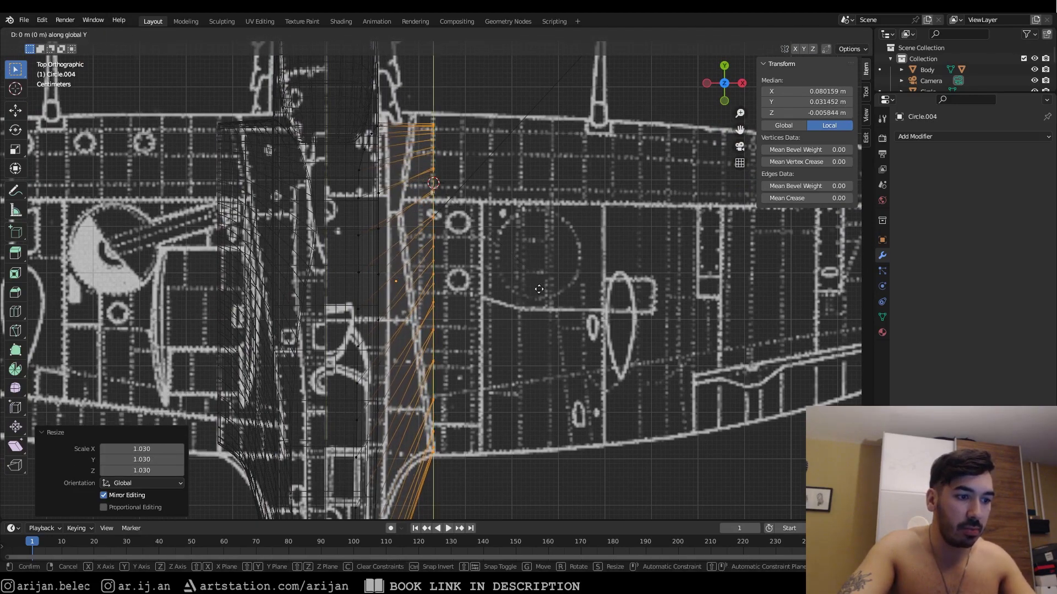
{"action": "left_click", "coordinate": [541, 297]}
{"action": "scroll", "coordinate": [398, 169], "scroll_direction": "down", "scroll_amount": 4}
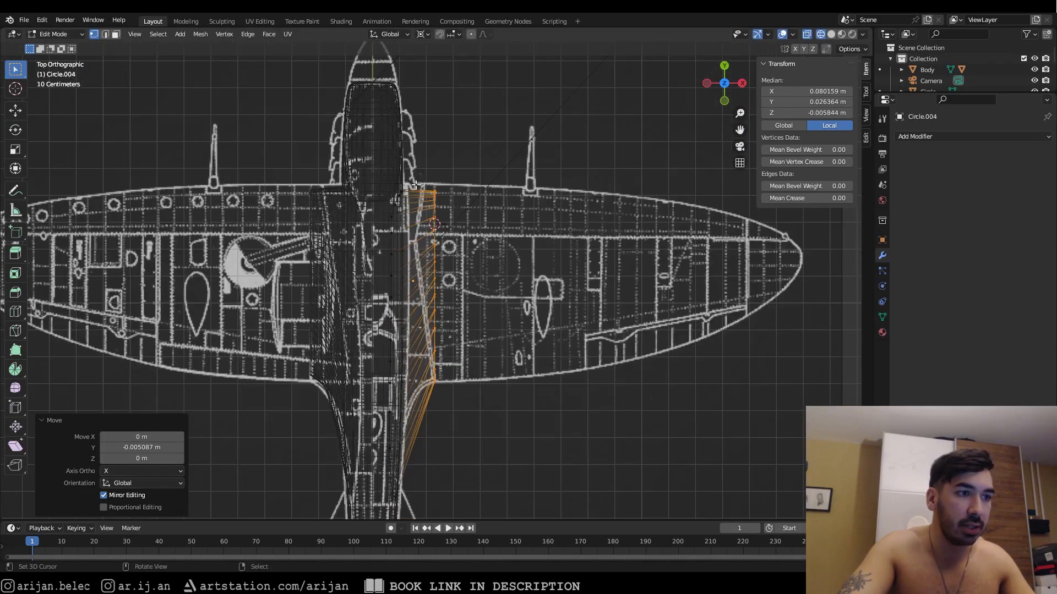
Step: Compare the outer edge with the blueprint's planform and examine the wing-root fairing in the Spitfire reference photo
{"action": "mouse_move", "coordinate": [416, 185]}
{"action": "middle_mouse_down"}
{"action": "mouse_move", "coordinate": [544, 235]}
{"action": "mouse_move", "coordinate": [578, 209]}
{"action": "mouse_move", "coordinate": [627, 208]}
{"action": "middle_mouse_up"}
{"action": "middle_click_drag", "start_coordinate": [368, 165], "coordinate": [510, 201]}
{"action": "key", "text": "KP_7"}
{"action": "key", "text": "shift+z"}
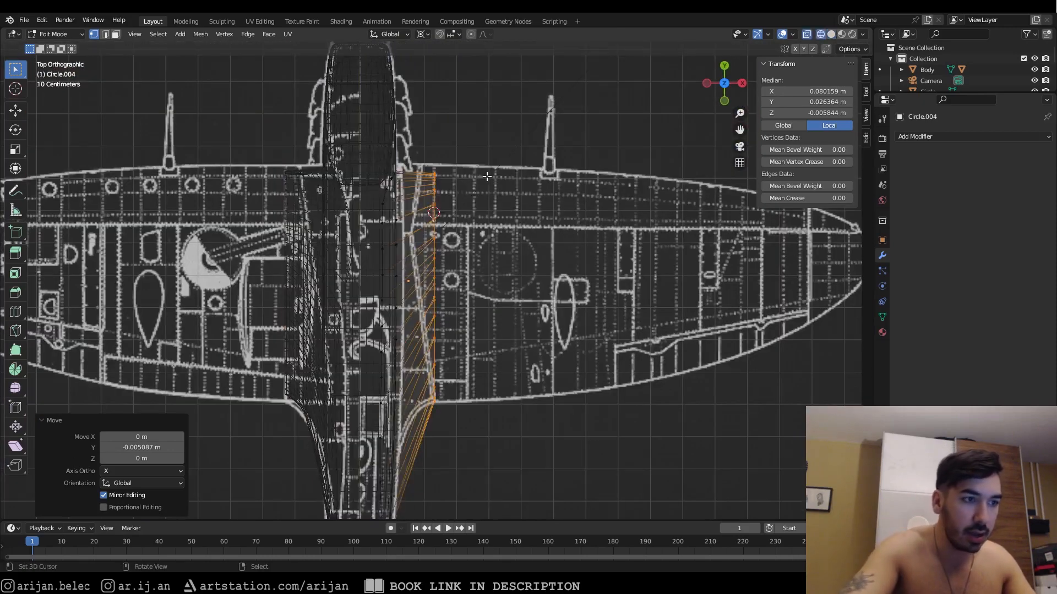
{"action": "scroll", "coordinate": [451, 315], "scroll_direction": "up", "scroll_amount": 4}
{"action": "scroll", "coordinate": [435, 396], "scroll_direction": "down", "scroll_amount": 4}
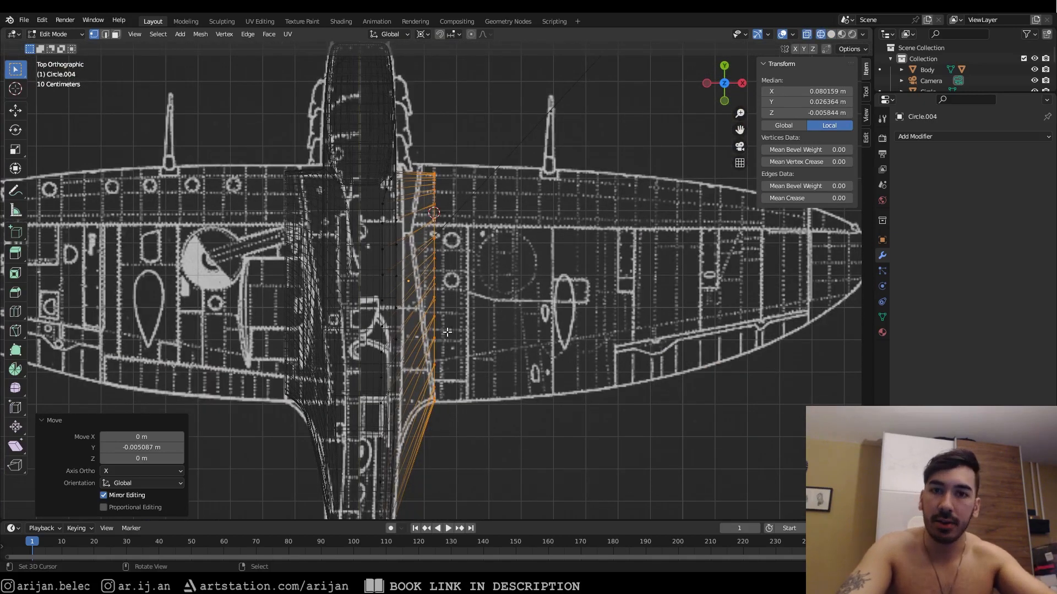
{"action": "scroll", "coordinate": [419, 269], "scroll_direction": "up", "scroll_amount": 2}
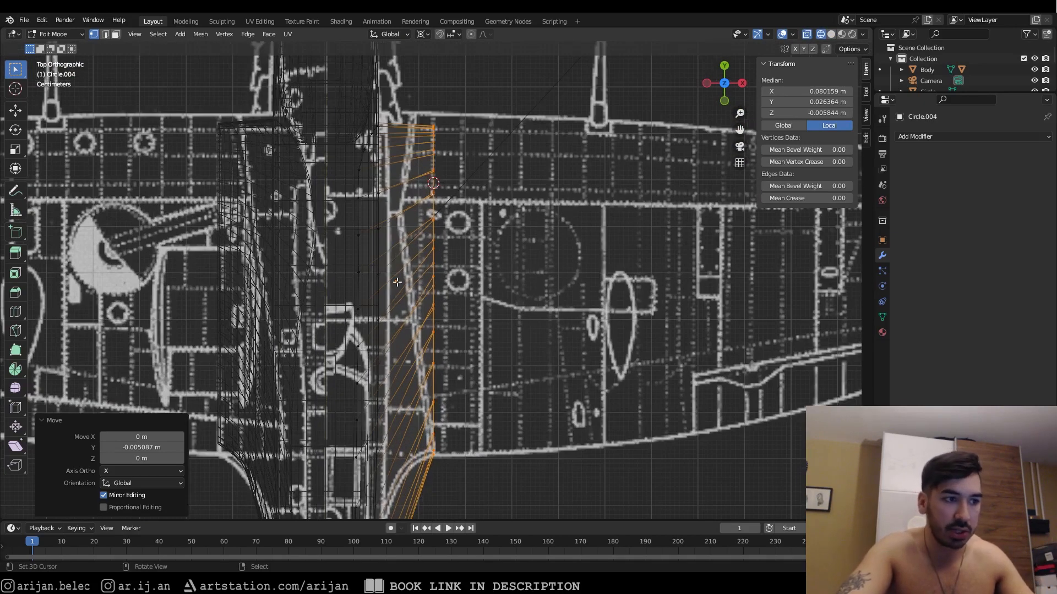
{"action": "key", "text": "alt+Tab"}
{"action": "scroll", "coordinate": [397, 333], "scroll_direction": "down", "scroll_amount": 1}
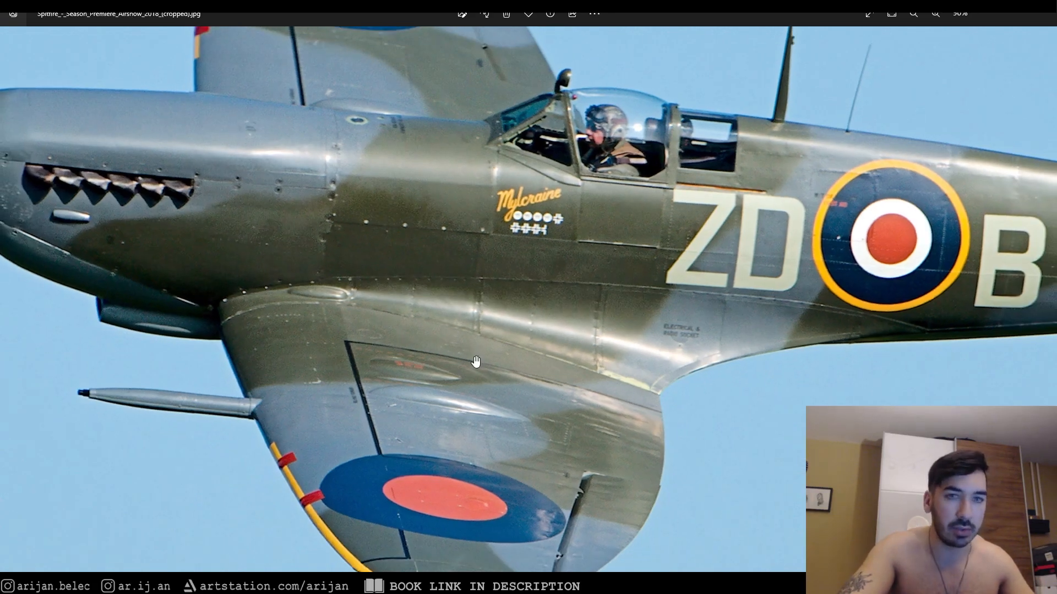
{"action": "key", "text": "alt+Tab"}
Step: Compare the rear of the wing-root section with the blueprint's curved trailing-edge fillet
{"action": "key", "text": "shift+z"}
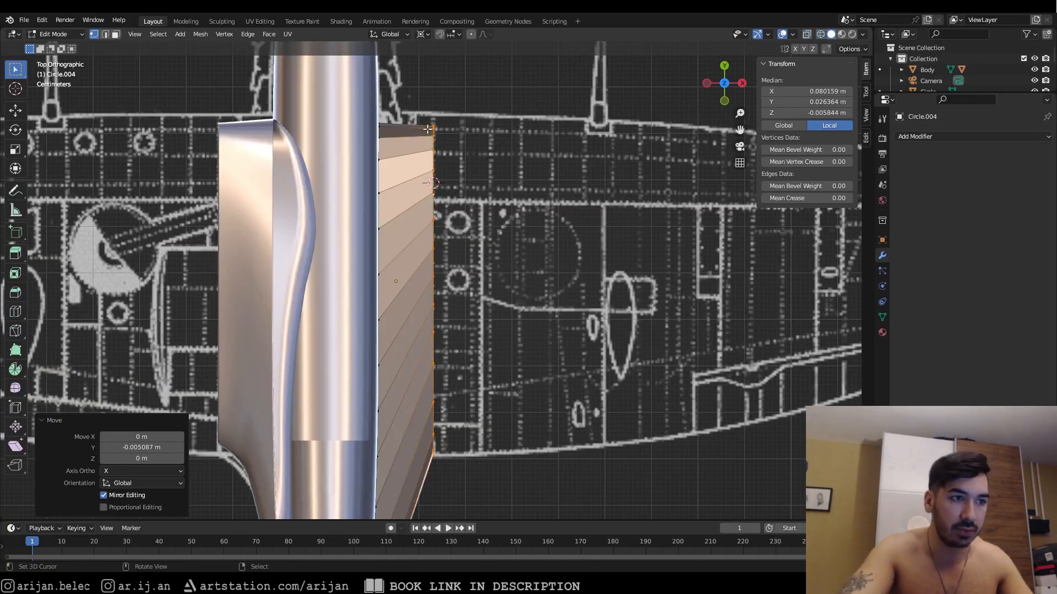
{"action": "mouse_move", "coordinate": [432, 429]}
{"action": "middle_mouse_down", "text": "shift"}
{"action": "mouse_move", "coordinate": [404, 220]}
{"action": "mouse_move", "coordinate": [382, 282]}
{"action": "middle_mouse_up", "text": "shift"}
{"action": "key", "text": "shift+z"}
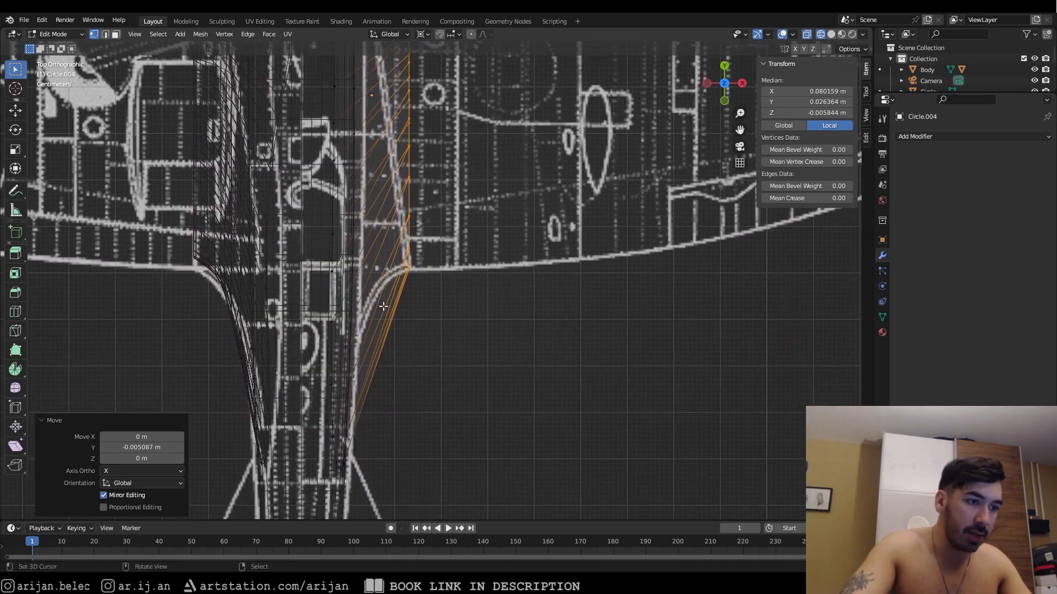
{"action": "key", "text": "shift+z"}
{"action": "mouse_move", "coordinate": [358, 336]}
{"action": "middle_mouse_down", "text": "shift"}
{"action": "mouse_move", "coordinate": [428, 198]}
{"action": "mouse_move", "coordinate": [472, 275]}
{"action": "mouse_move", "coordinate": [529, 313]}
{"action": "mouse_move", "coordinate": [479, 291]}
{"action": "middle_mouse_up", "text": "shift"}
{"action": "scroll", "coordinate": [450, 150], "scroll_direction": "down", "scroll_amount": 3}
{"action": "key", "text": "shift+z"}
{"action": "key", "text": "shift+z"}
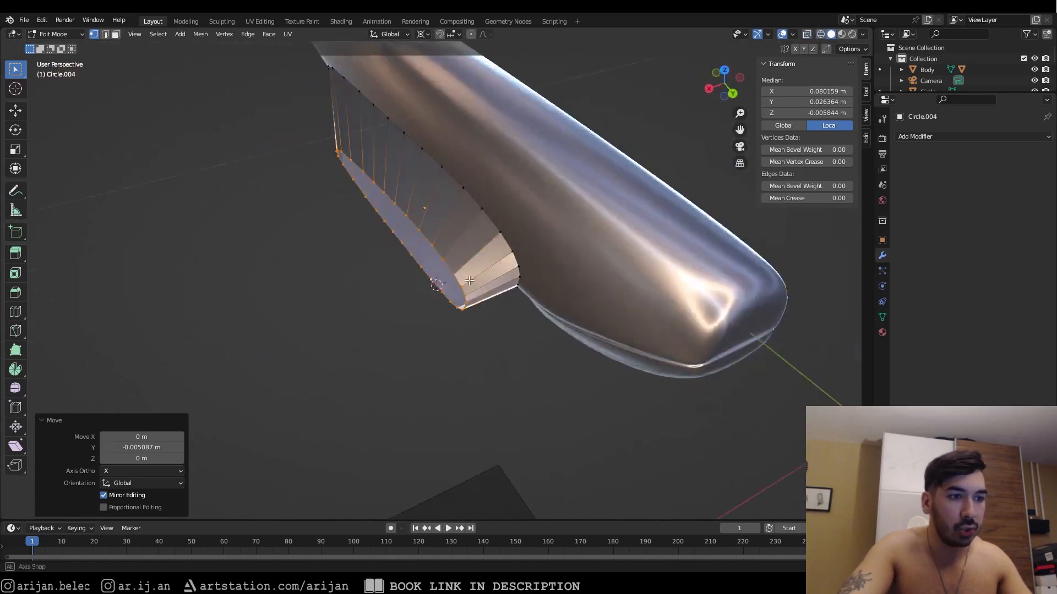
Step: Add one centered loop cut between the fuselage side and the outer edge of the wing-root section
{"action": "scroll", "coordinate": [478, 264], "scroll_direction": "up", "scroll_amount": 3}
{"action": "key", "text": "ctrl+r"}
{"action": "left_click", "coordinate": [502, 248]}
{"action": "right_click", "coordinate": [501, 249]}
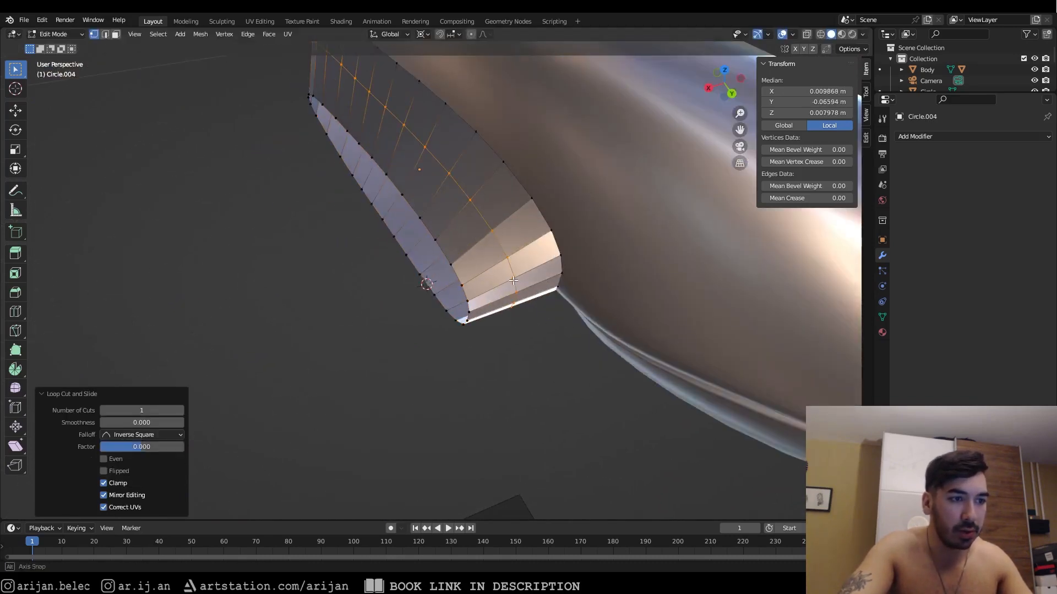
{"action": "middle_click_drag", "start_coordinate": [501, 248], "coordinate": [552, 212]}
Step: Snap the 3D cursor to the new middle loop's leading-edge vertex and reselect the whole loop
{"action": "right_click", "coordinate": [478, 234]}
{"action": "middle_click_drag", "start_coordinate": [611, 147], "coordinate": [608, 147]}
{"action": "key", "text": "shift+s"}
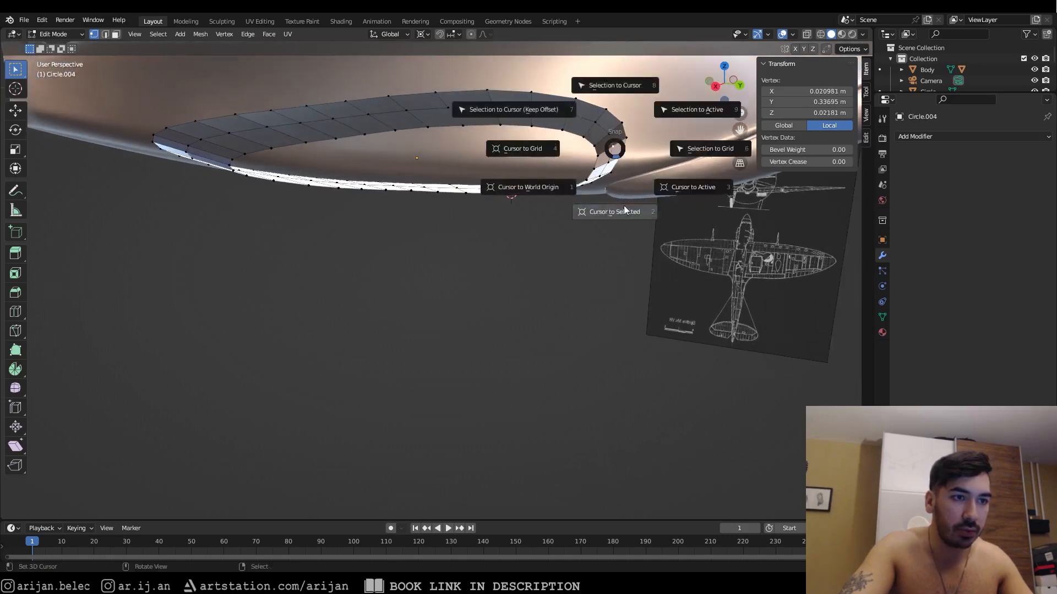
{"action": "left_click", "coordinate": [615, 152]}
{"action": "left_click", "coordinate": [433, 124], "text": "alt"}
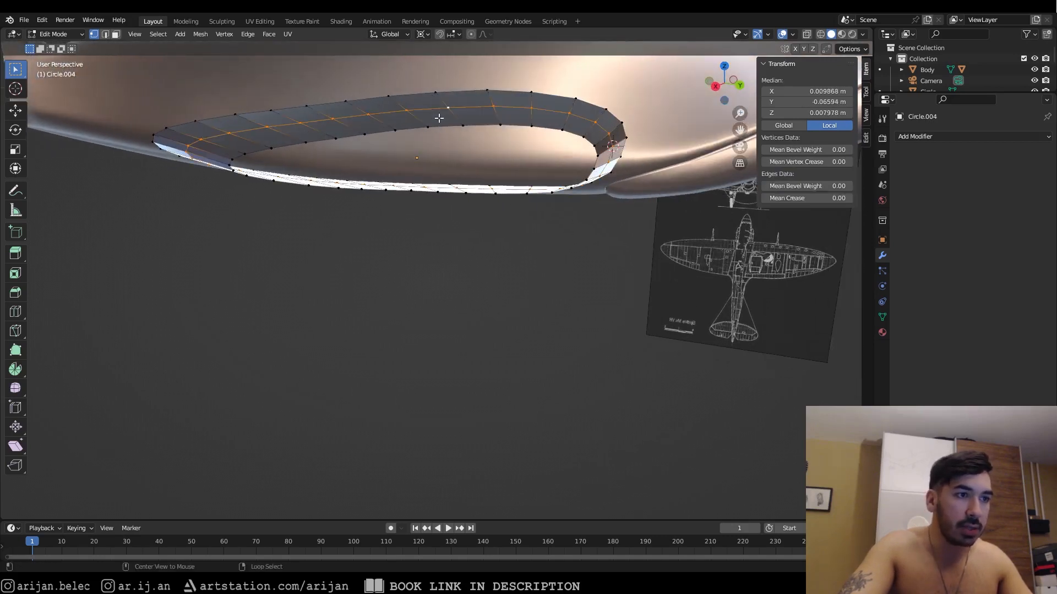
Step: Try to scale the middle loop by 0.846 along Y from the 3D cursor
{"action": "middle_click_drag", "start_coordinate": [434, 124], "coordinate": [446, 286]}
{"action": "key", "text": "s"}
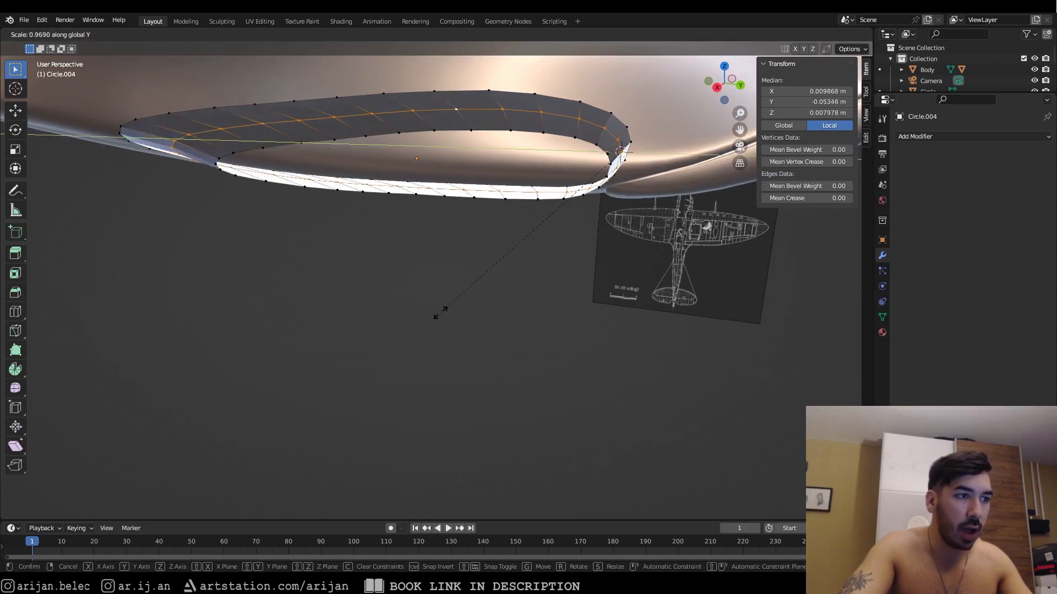
{"action": "left_click", "coordinate": [460, 275]}
{"action": "middle_click_drag", "start_coordinate": [461, 276], "coordinate": [485, 330]}
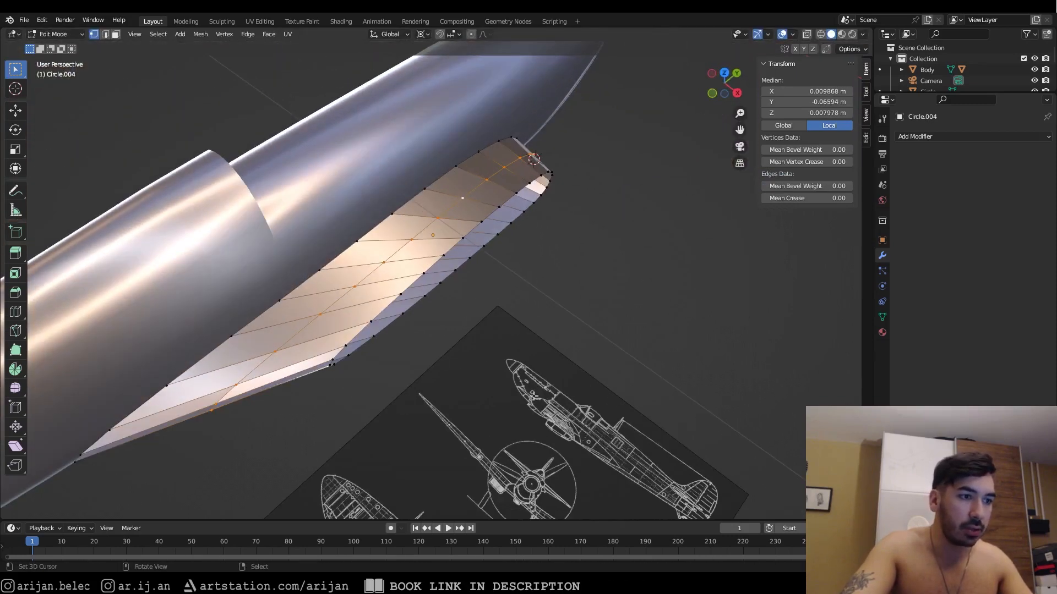
{"action": "key", "text": "s"}
{"action": "key", "text": "y"}
{"action": "left_click", "coordinate": [507, 353]}
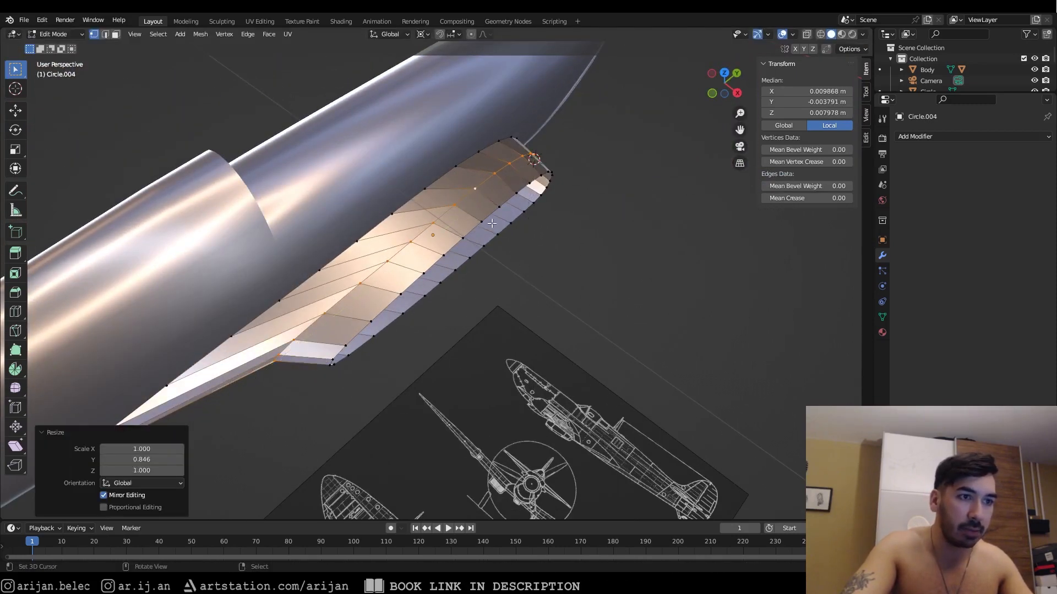
{"action": "middle_click_drag", "start_coordinate": [478, 218], "coordinate": [634, 174]}
{"action": "key", "text": "ctrl+z"}
Step: Scale the middle loop by 0.806 along Y so its rear end meets the blueprint's fillet curve, working from above
{"action": "key", "text": "KP_7"}
{"action": "key", "text": "alt+z"}
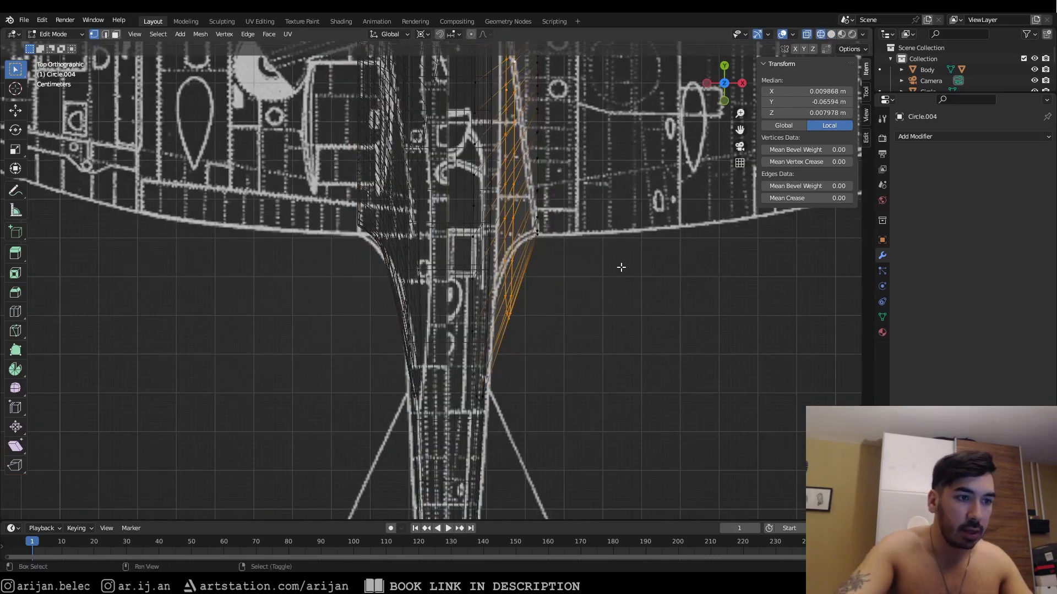
{"action": "scroll", "coordinate": [620, 267], "scroll_direction": "up", "scroll_amount": 2}
{"action": "key", "text": "s"}
{"action": "key", "text": "y"}
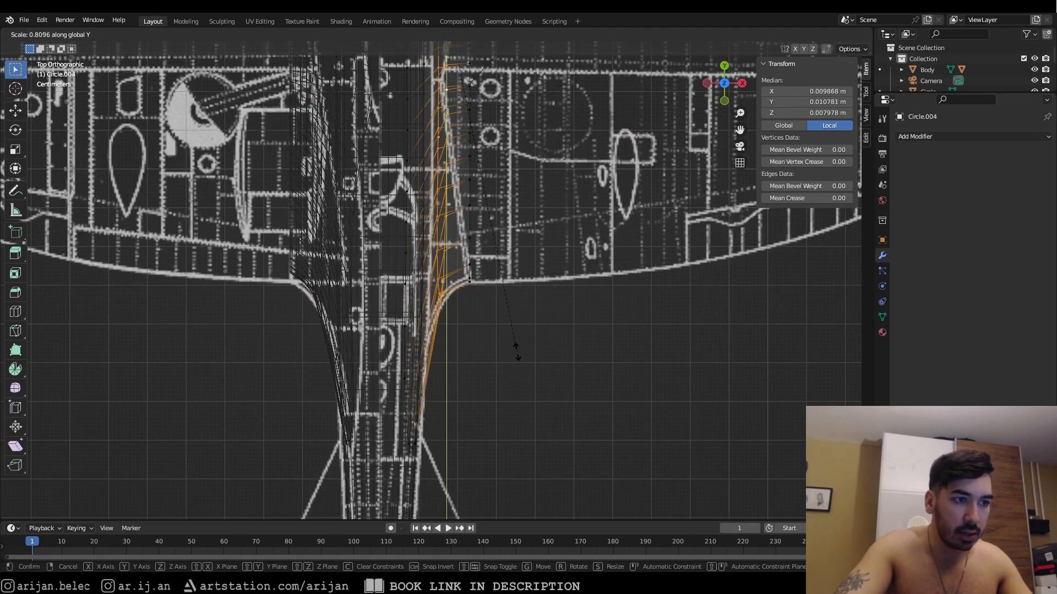
{"action": "left_click", "coordinate": [516, 350]}
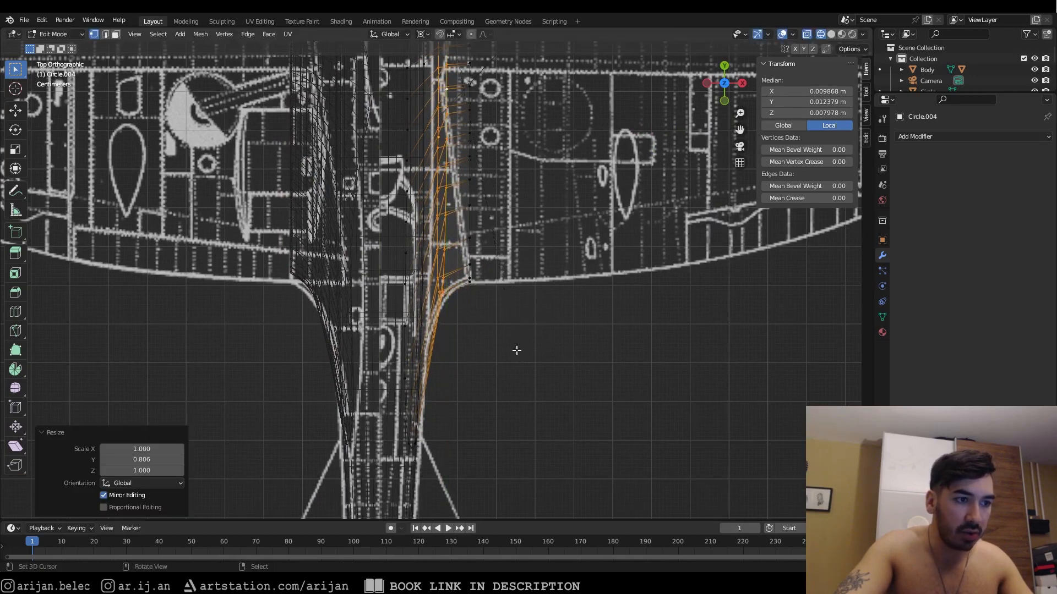
Step: Bevel the middle loop with a width of 0.0526 m and 3 segments, and check the curve against the blueprint
{"action": "key", "text": "alt+z"}
{"action": "middle_click_drag", "start_coordinate": [446, 285], "coordinate": [476, 308]}
{"action": "key", "text": "ctrl+b"}
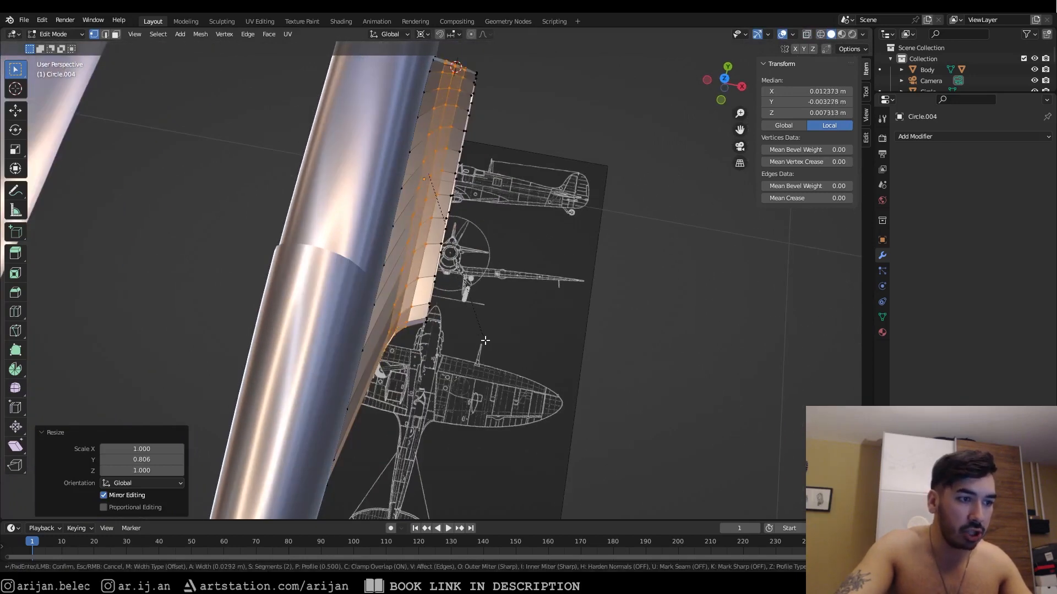
{"action": "scroll", "coordinate": [494, 347], "scroll_direction": "up", "scroll_amount": 1}
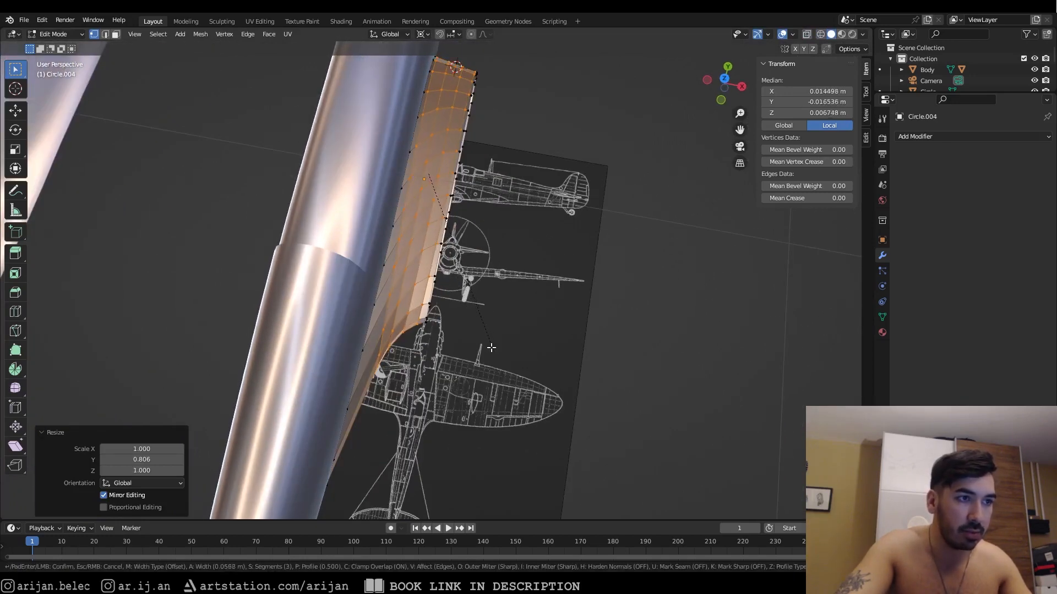
{"action": "left_click", "coordinate": [491, 347]}
{"action": "key", "text": "KP_7"}
{"action": "key", "text": "alt+z"}
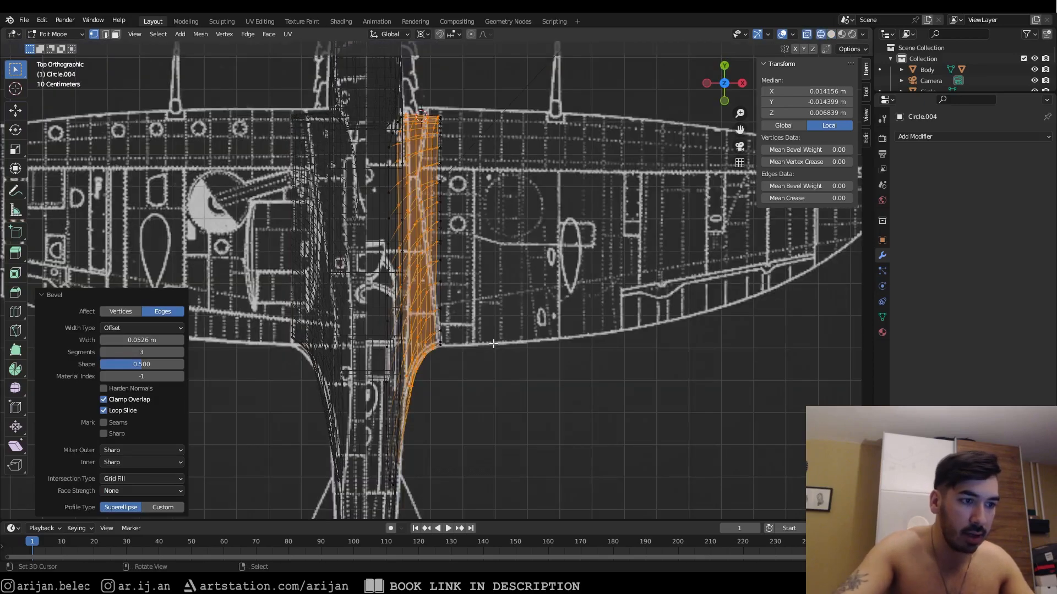
{"action": "scroll", "coordinate": [435, 400], "scroll_direction": "up", "scroll_amount": 2}
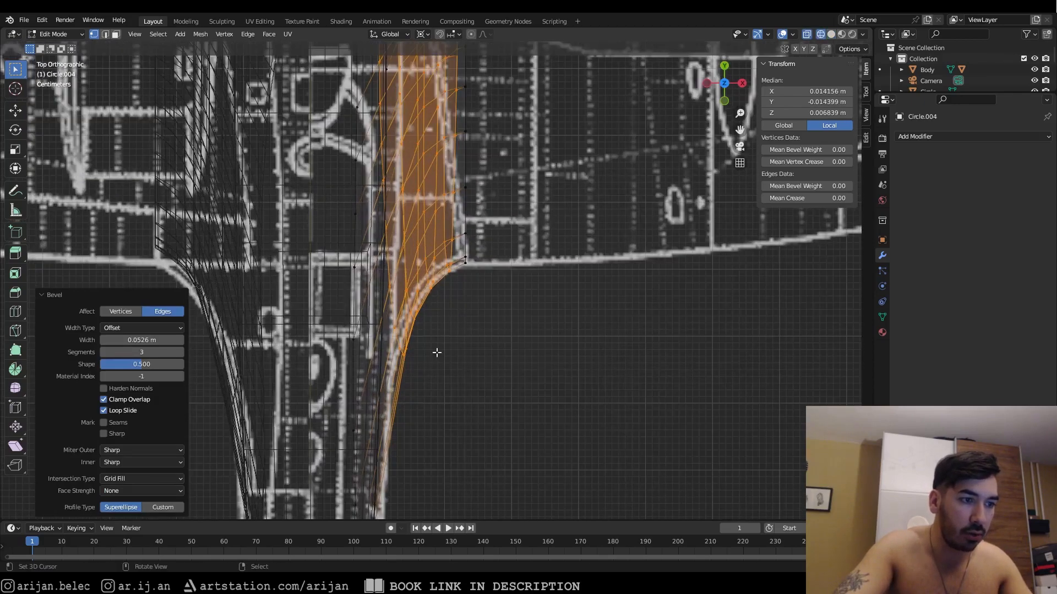
Step: Try to even out the spacing along a few spanwise edge runs near the trailing-edge fillet with LoopTools Space
{"action": "middle_click_drag", "start_coordinate": [436, 352], "coordinate": [599, 275]}
{"action": "left_click", "coordinate": [572, 244]}
{"action": "key", "text": "g"}
{"action": "key", "text": "g"}
{"action": "left_click", "coordinate": [504, 297]}
{"action": "right_click", "coordinate": [498, 225], "text": "alt+shift"}
{"action": "right_click", "coordinate": [489, 196], "text": "alt+shift"}
{"action": "key", "text": "w"}
{"action": "mouse_move", "coordinate": [606, 207]}
{"action": "left_click", "coordinate": [665, 283]}
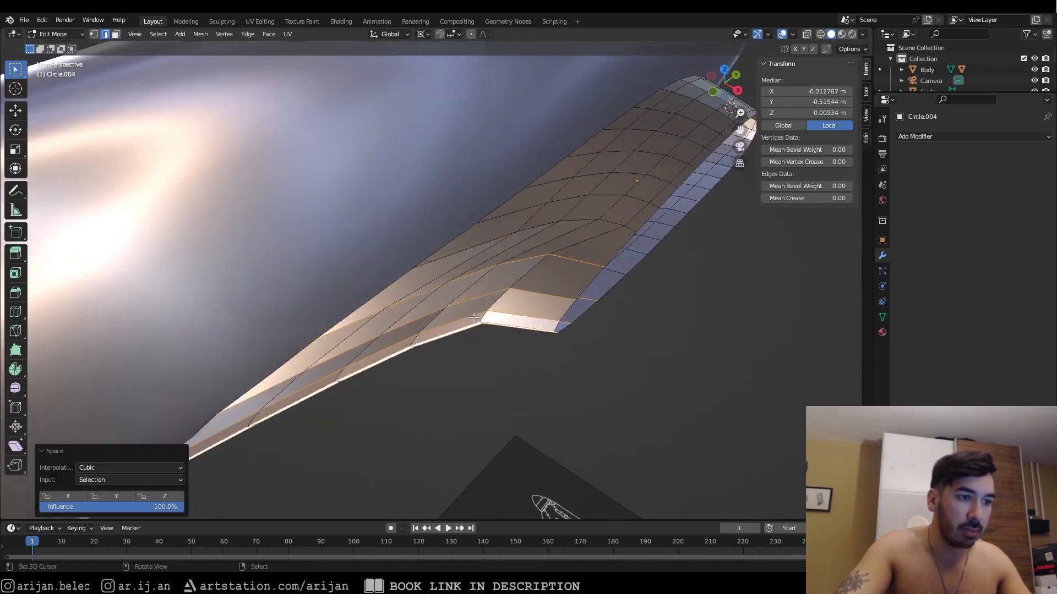
{"action": "key", "text": "w"}
{"action": "middle_click_drag", "start_coordinate": [502, 359], "coordinate": [441, 303]}
Step: Select the whole wing-root mesh and deselect the fore-aft loops, keeping only the spanwise edge runs selected
{"action": "key", "text": "a"}
{"action": "middle_click_drag", "start_coordinate": [490, 279], "coordinate": [469, 235]}
{"action": "middle_click_drag", "start_coordinate": [387, 245], "coordinate": [452, 315]}
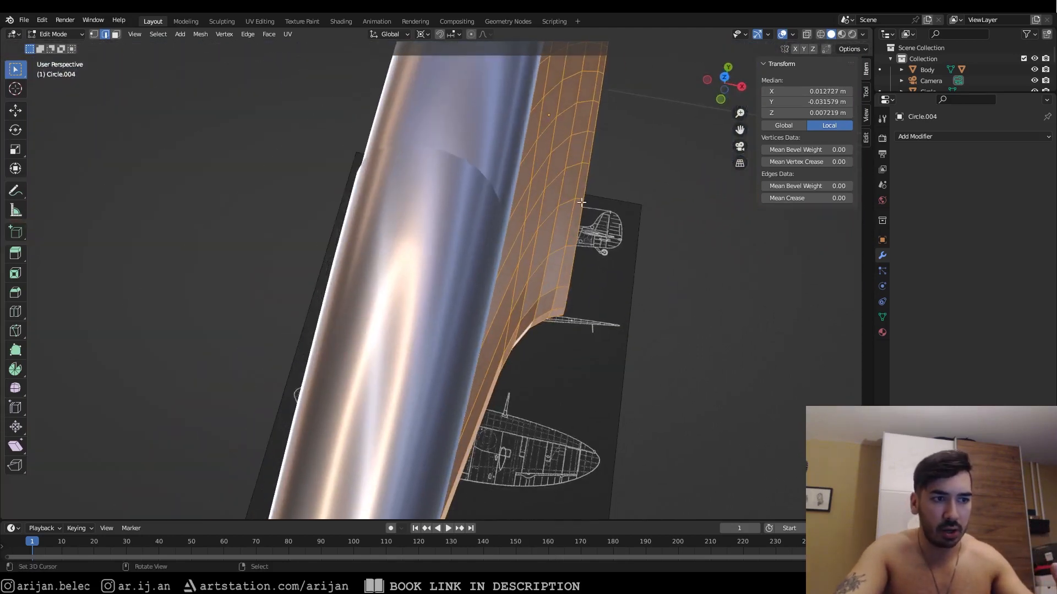
{"action": "middle_click_drag", "start_coordinate": [550, 255], "coordinate": [468, 256]}
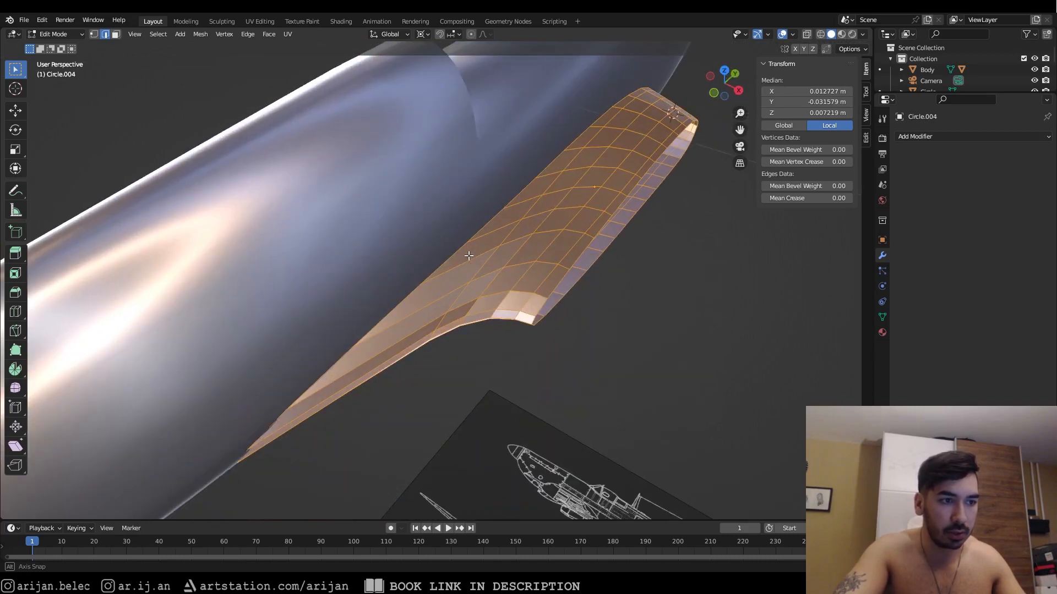
{"action": "scroll", "coordinate": [487, 277], "scroll_direction": "up", "scroll_amount": 3}
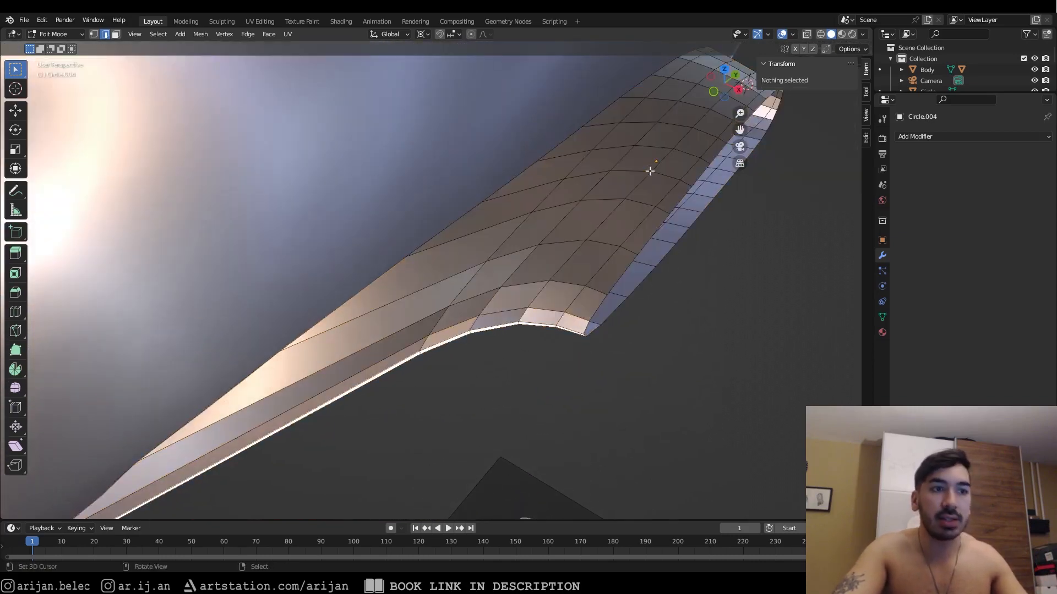
{"action": "right_click", "coordinate": [385, 272], "text": "alt+shift"}
{"action": "right_click", "coordinate": [512, 239], "text": "alt+shift"}
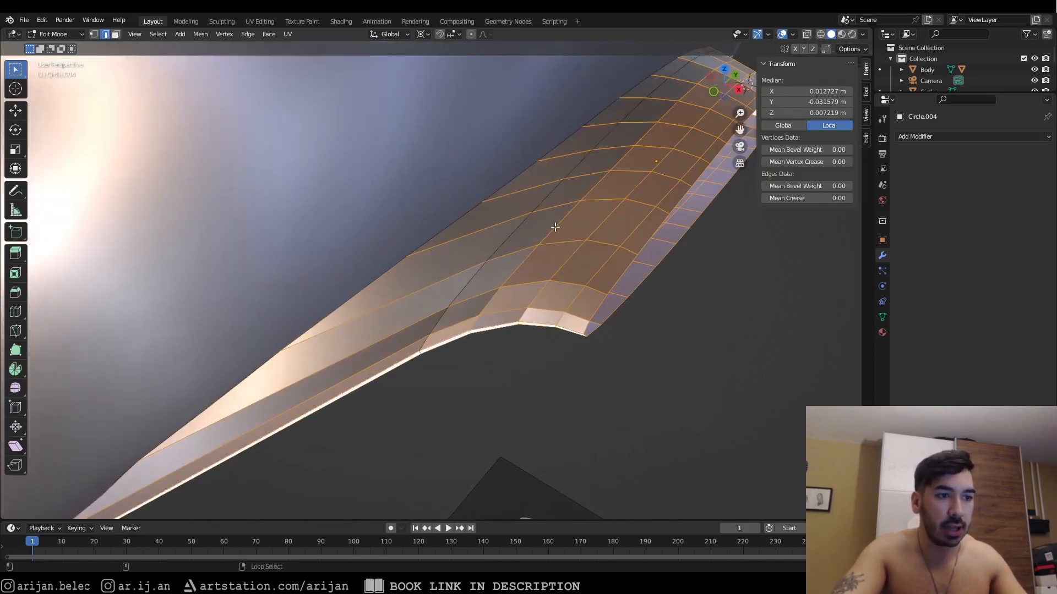
{"action": "right_click", "coordinate": [555, 228], "text": "alt+shift"}
{"action": "right_click", "coordinate": [612, 221], "text": "alt+shift"}
{"action": "right_click", "coordinate": [633, 231], "text": "alt+shift"}
Step: Check the spanwise edge selection in wireframe and space its vertices evenly with LoopTools Space
{"action": "key", "text": "shift+z"}
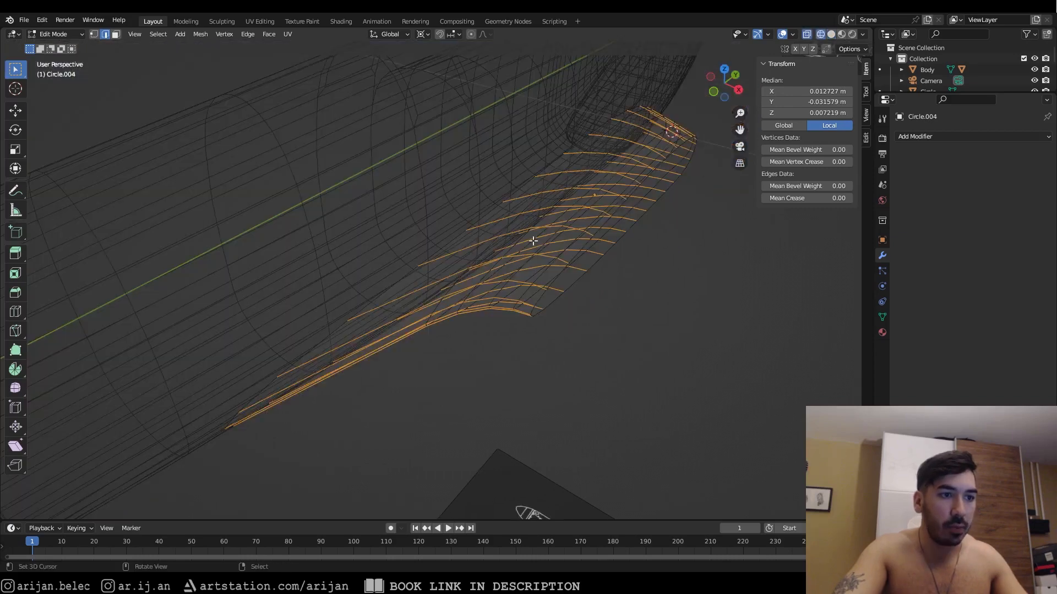
{"action": "middle_click_drag", "start_coordinate": [612, 213], "coordinate": [291, 215]}
{"action": "middle_click_drag", "start_coordinate": [483, 282], "coordinate": [390, 249]}
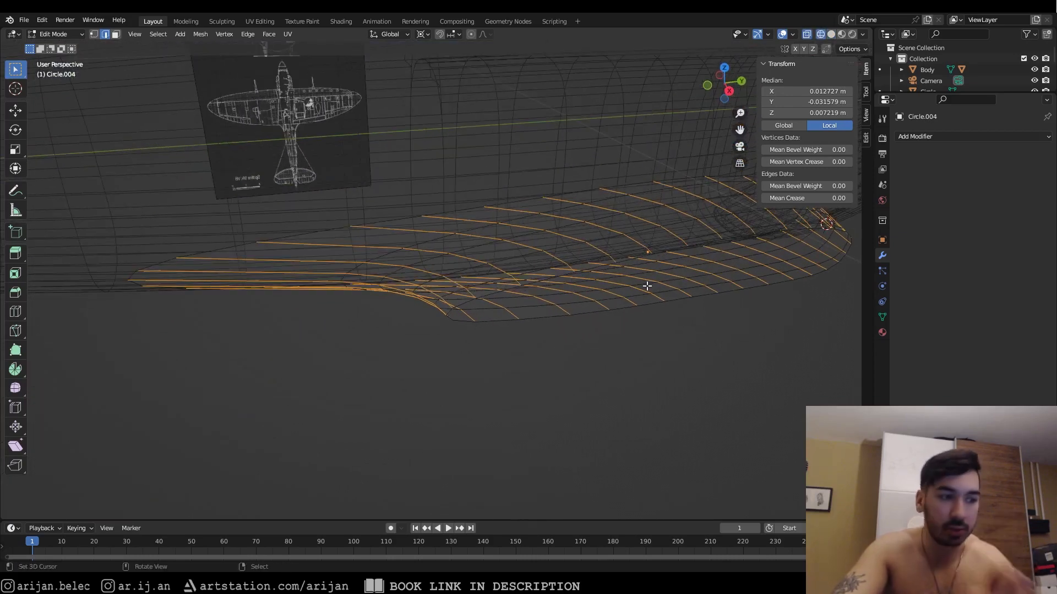
{"action": "middle_click_drag", "start_coordinate": [647, 285], "coordinate": [591, 267]}
{"action": "key", "text": "shift+z"}
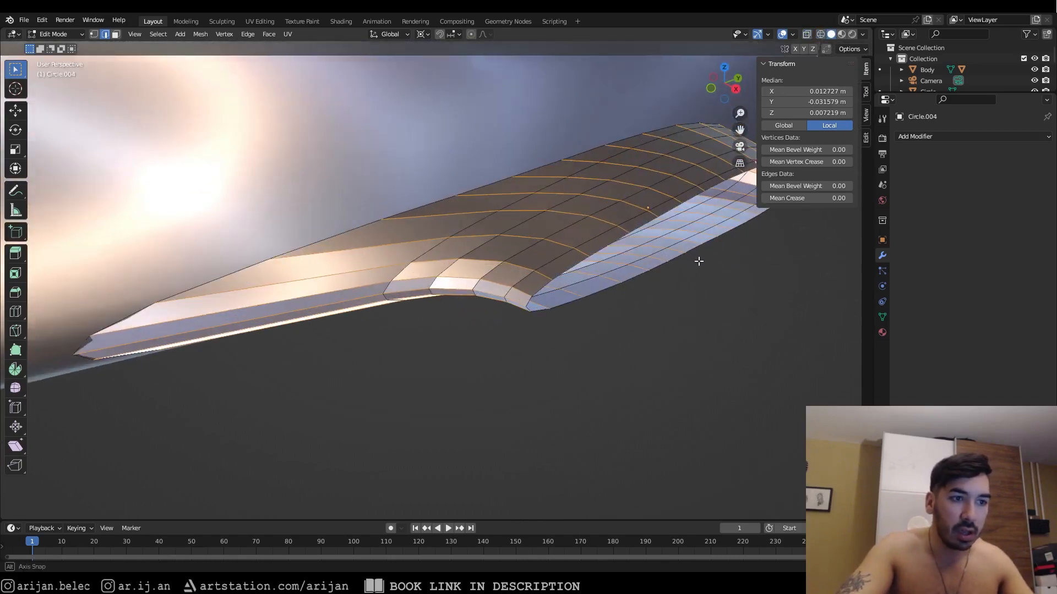
{"action": "scroll", "coordinate": [705, 259], "scroll_direction": "down", "scroll_amount": 2}
{"action": "mouse_move", "coordinate": [698, 261]}
{"action": "middle_mouse_down"}
{"action": "mouse_move", "coordinate": [559, 281]}
{"action": "mouse_move", "coordinate": [684, 229]}
{"action": "middle_mouse_up"}
{"action": "key", "text": "shift+z"}
{"action": "key", "text": "shift+z"}
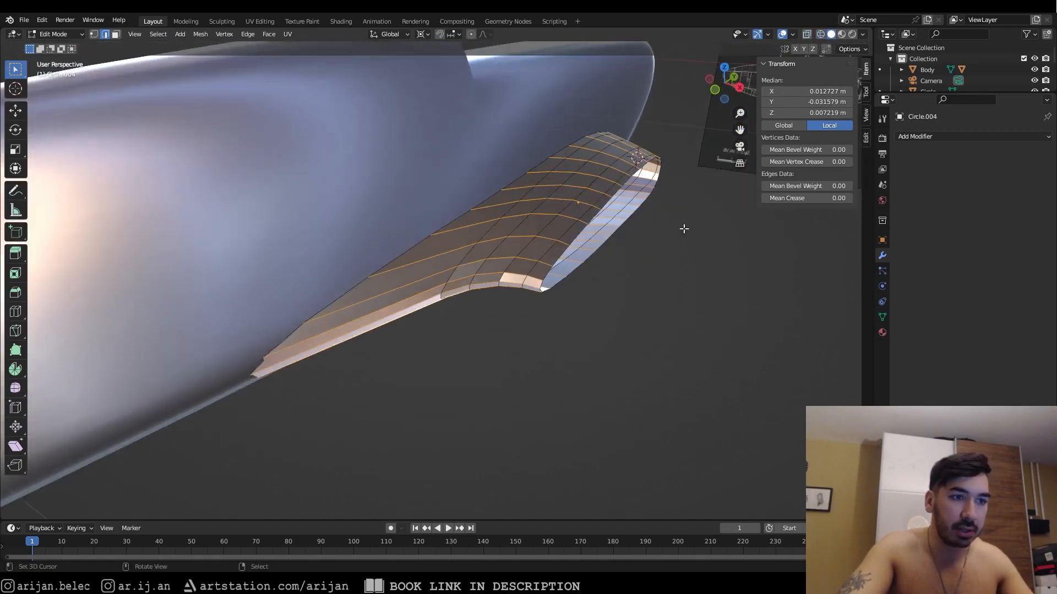
{"action": "right_click", "coordinate": [684, 228]}
{"action": "mouse_move", "coordinate": [678, 220]}
{"action": "left_click", "coordinate": [746, 285]}
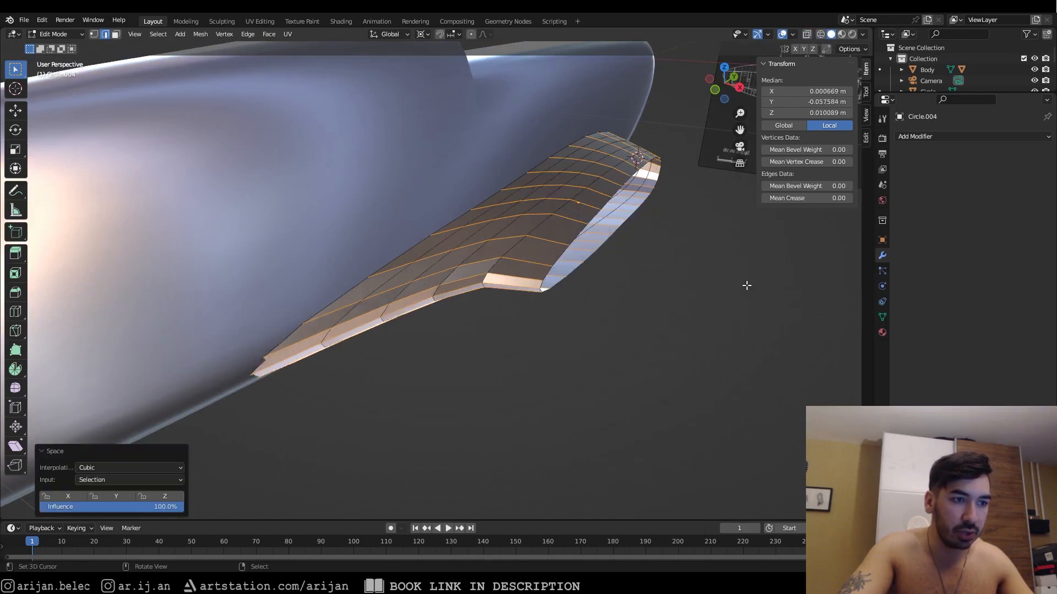
Step: Smooth the selected spanwise edges by applying LoopTools Relax three times with 1 iteration each
{"action": "right_click", "coordinate": [698, 269]}
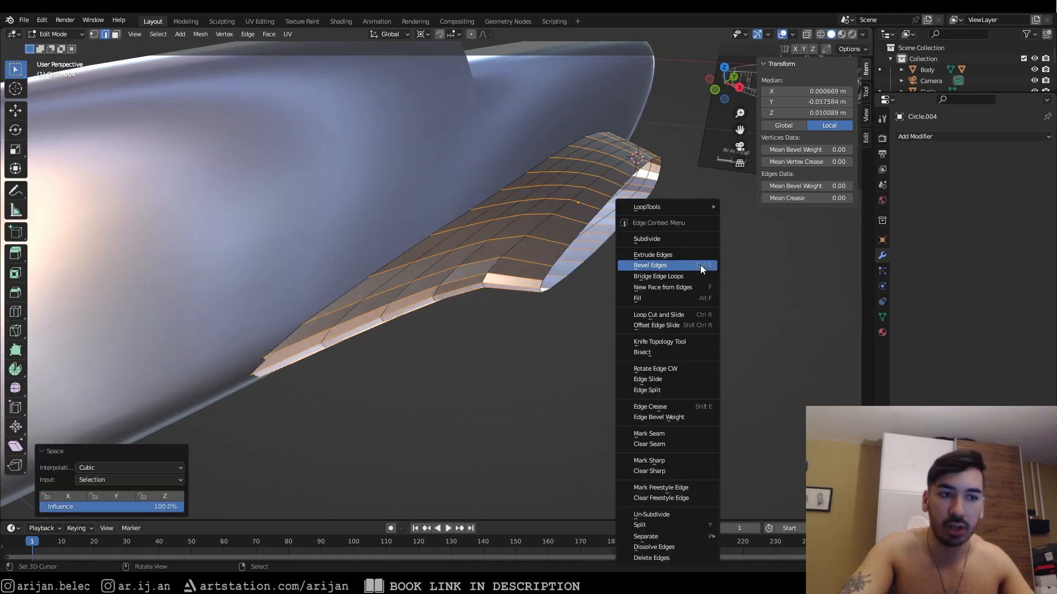
{"action": "mouse_move", "coordinate": [652, 208]}
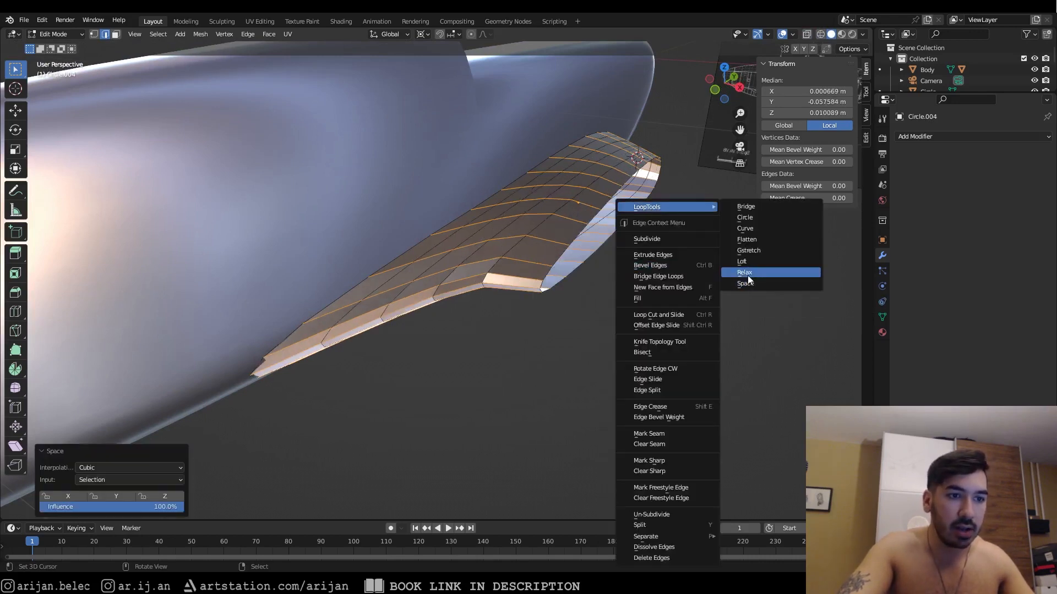
{"action": "left_click", "coordinate": [748, 273]}
{"action": "right_click", "coordinate": [745, 269]}
{"action": "mouse_move", "coordinate": [723, 208]}
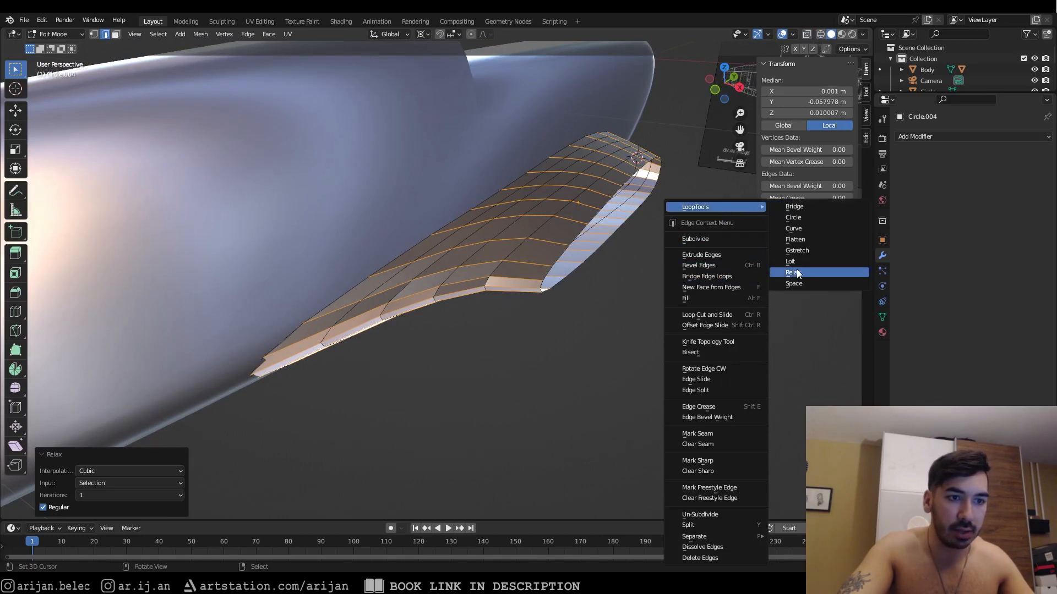
{"action": "left_click", "coordinate": [797, 269]}
{"action": "right_click", "coordinate": [671, 297]}
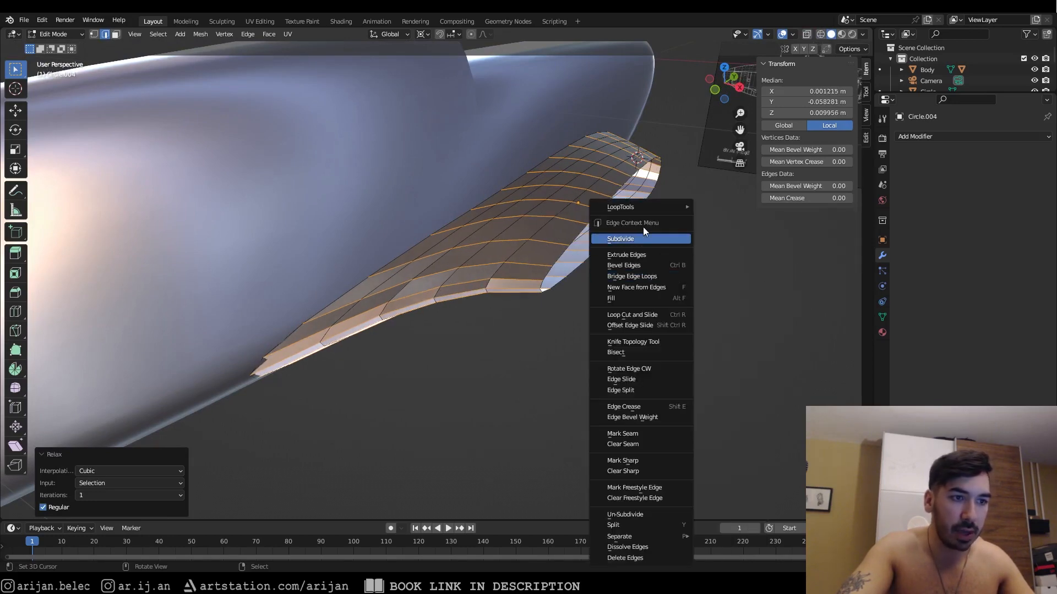
{"action": "mouse_move", "coordinate": [666, 208]}
{"action": "left_click", "coordinate": [725, 276]}
Step: Examine the relaxed wing-root surface and its fillet curve from several angles, in and out of Edit Mode
{"action": "key", "text": "Tab"}
{"action": "middle_click_drag", "start_coordinate": [725, 276], "coordinate": [499, 329]}
{"action": "key", "text": "Tab"}
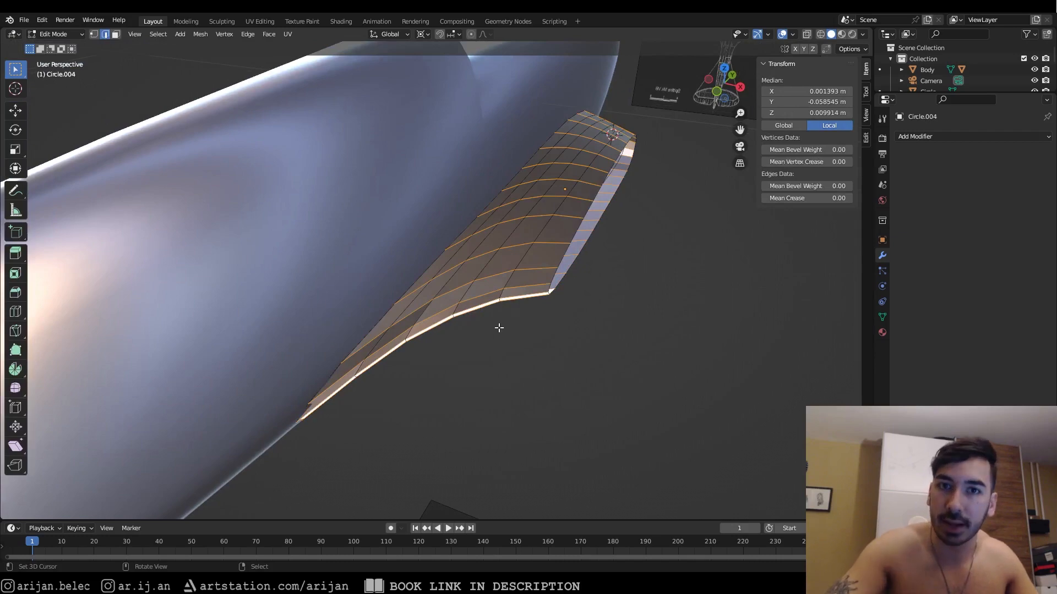
{"action": "middle_click_drag", "start_coordinate": [498, 327], "coordinate": [596, 345]}
{"action": "key", "text": "Tab"}
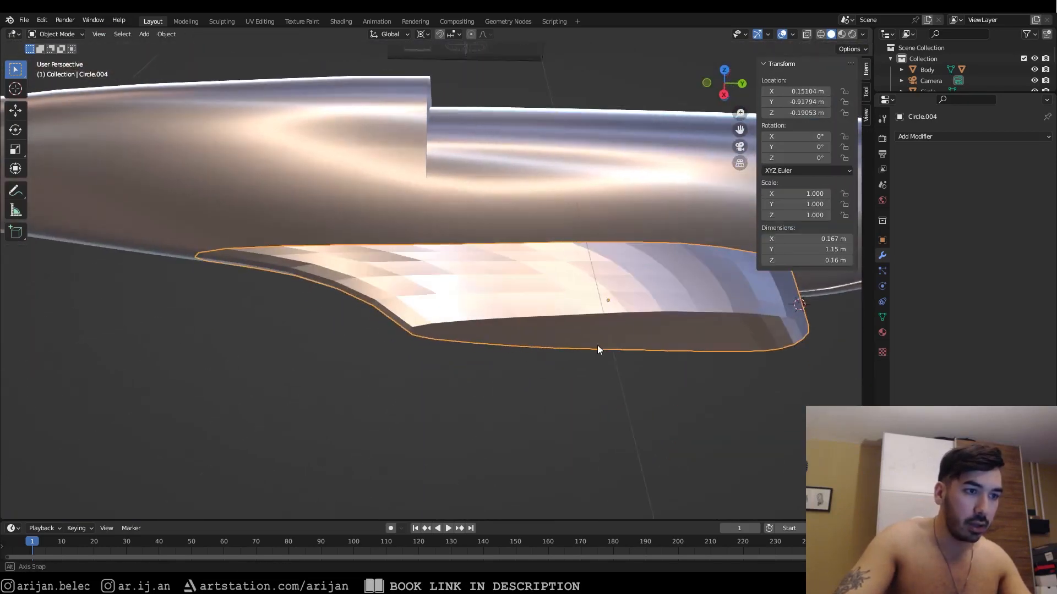
{"action": "key", "text": "Tab"}
{"action": "key", "text": "Tab"}
Step: Turn on the Face Orientation overlay and examine the normals of the wing-root section and fuselage inside and out
{"action": "left_click", "coordinate": [793, 35]}
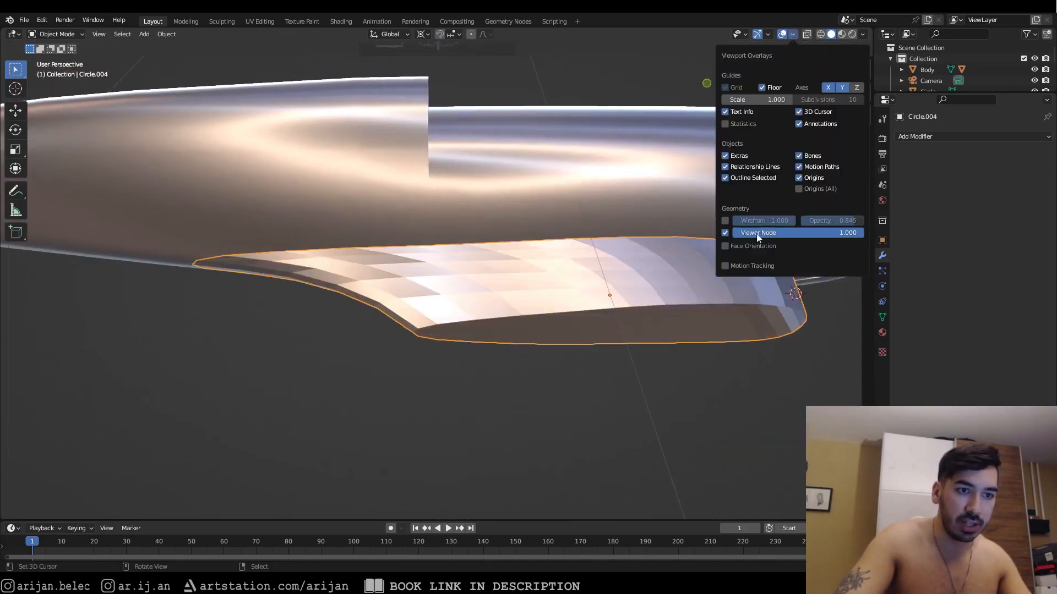
{"action": "left_click", "coordinate": [736, 246]}
{"action": "middle_click_drag", "start_coordinate": [665, 289], "coordinate": [591, 343]}
{"action": "left_click", "coordinate": [794, 35]}
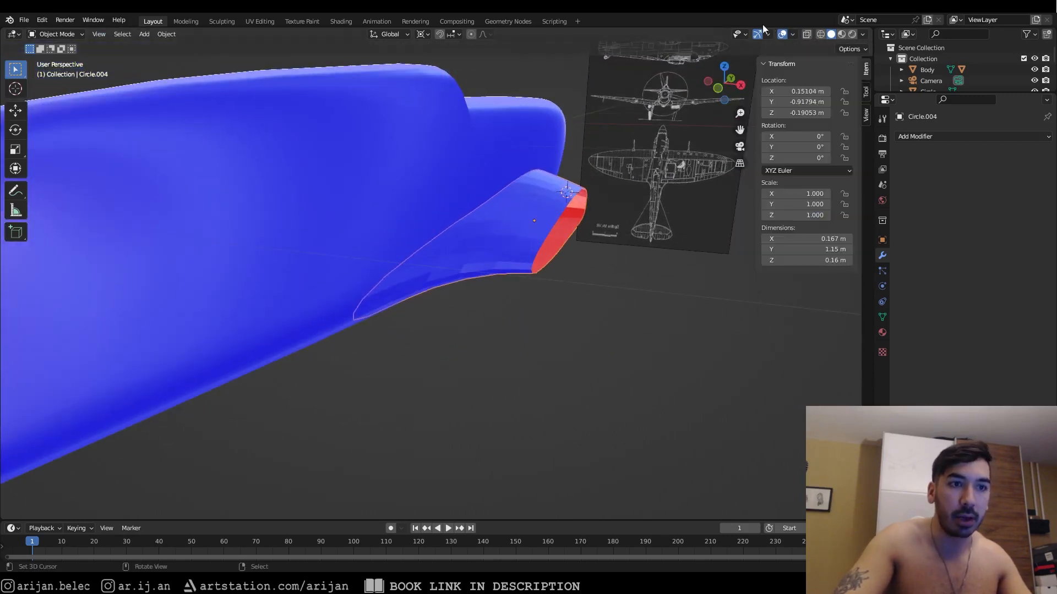
{"action": "left_click", "coordinate": [792, 34]}
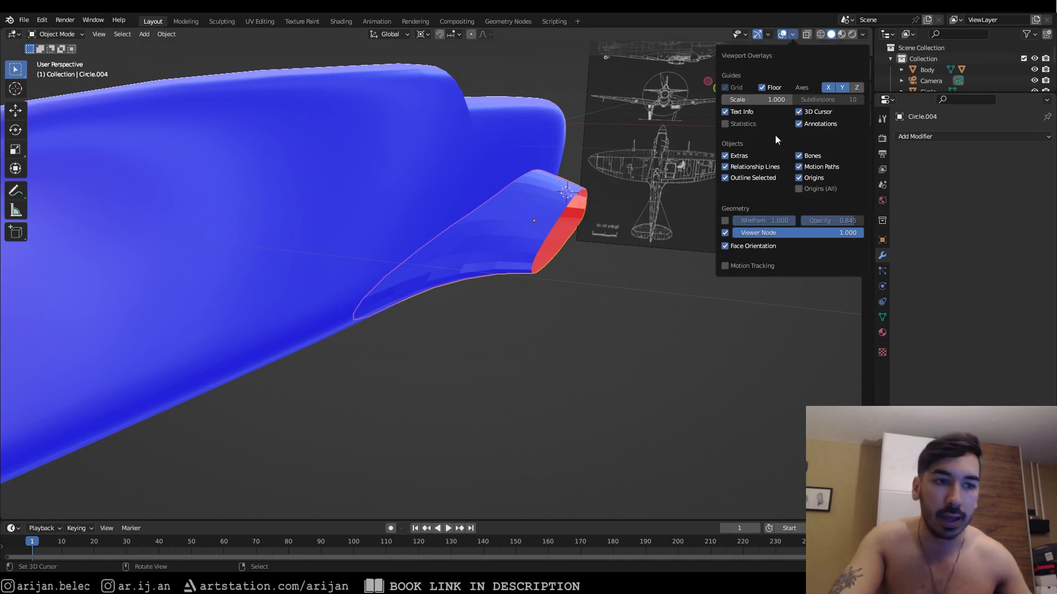
{"action": "left_click", "coordinate": [739, 249]}
{"action": "left_click", "coordinate": [737, 250]}
{"action": "left_click", "coordinate": [738, 250]}
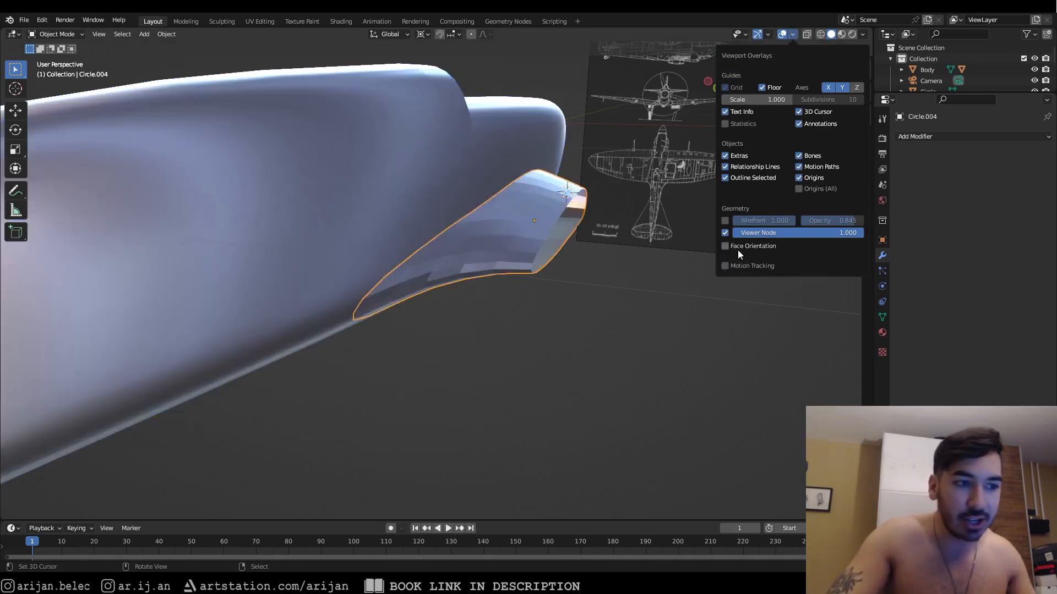
{"action": "left_click", "coordinate": [737, 250]}
{"action": "middle_click_drag", "start_coordinate": [737, 250], "coordinate": [416, 289]}
{"action": "scroll", "coordinate": [421, 308], "scroll_direction": "up", "scroll_amount": 5}
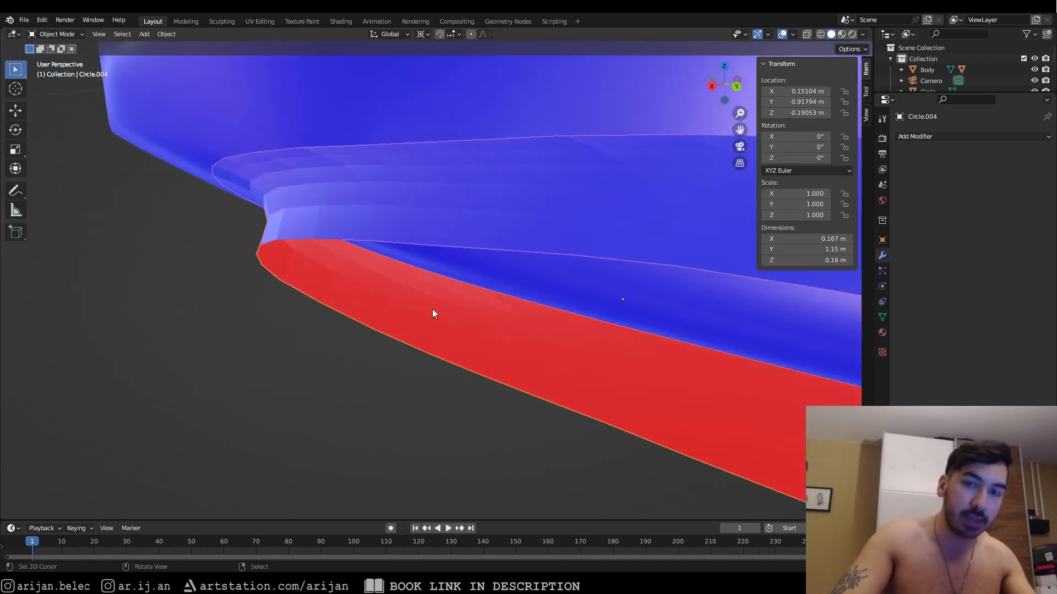
{"action": "middle_click_drag", "start_coordinate": [433, 313], "coordinate": [431, 241]}
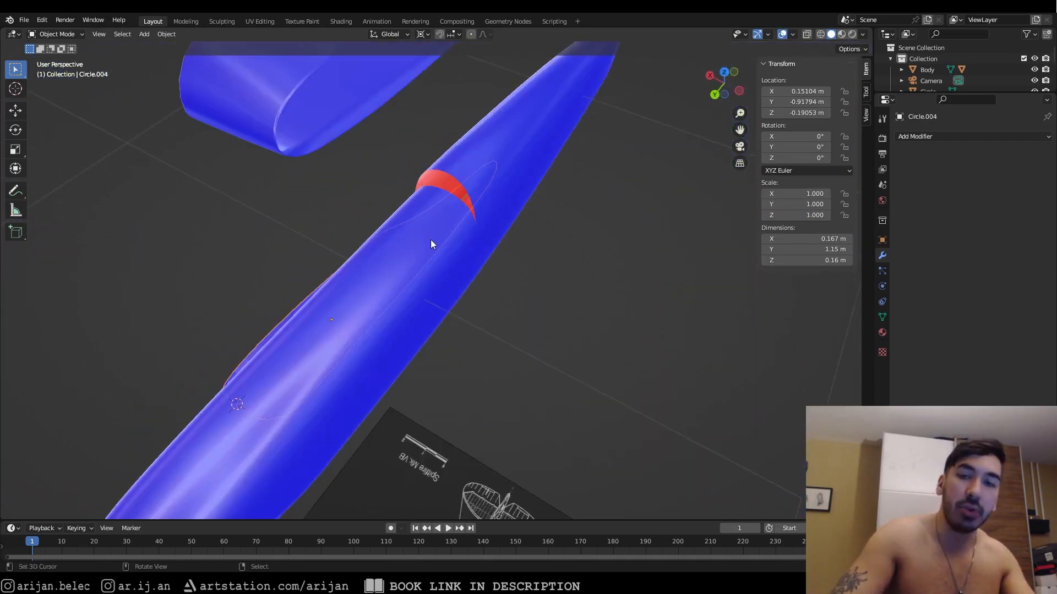
Step: Turn off the Face Orientation overlay and shade the wing-root section smooth
{"action": "left_click", "coordinate": [793, 34]}
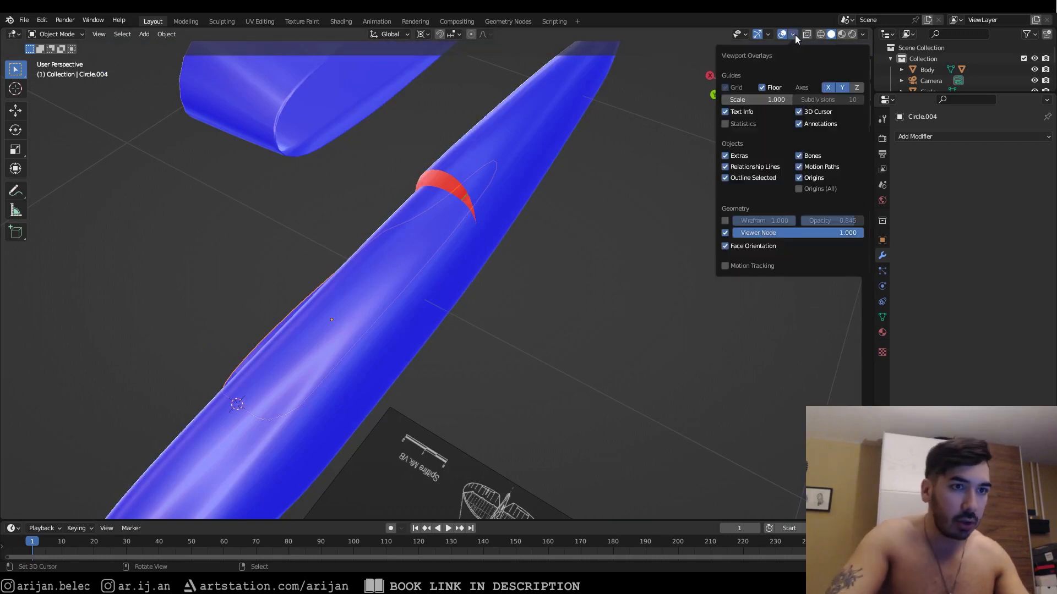
{"action": "left_click", "coordinate": [725, 246]}
{"action": "middle_click_drag", "start_coordinate": [486, 226], "coordinate": [442, 264]}
{"action": "scroll", "coordinate": [465, 261], "scroll_direction": "up", "scroll_amount": 5}
{"action": "left_click", "coordinate": [167, 34]}
{"action": "left_click", "coordinate": [214, 276]}
Step: Study the wing-root fairing in the Spitfire reference photo and compare it with the mesh in see-through and solid display
{"action": "key", "text": "alt+Tab"}
{"action": "scroll", "coordinate": [420, 297], "scroll_direction": "up", "scroll_amount": 3}
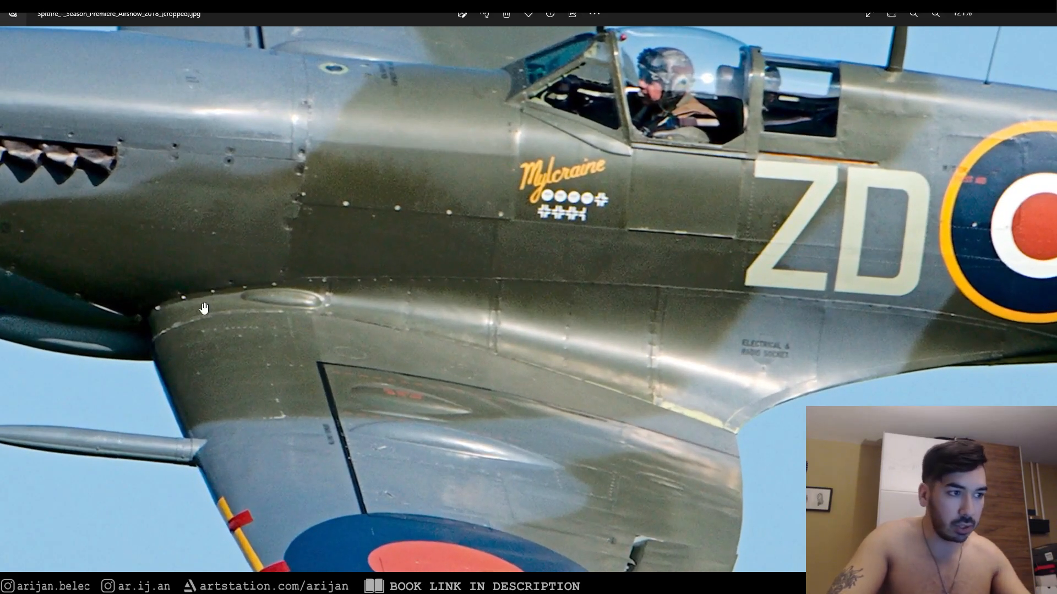
{"action": "key", "text": "alt+Tab"}
{"action": "middle_click_drag", "start_coordinate": [622, 299], "coordinate": [559, 254]}
{"action": "key", "text": "Tab"}
{"action": "key", "text": "alt+z"}
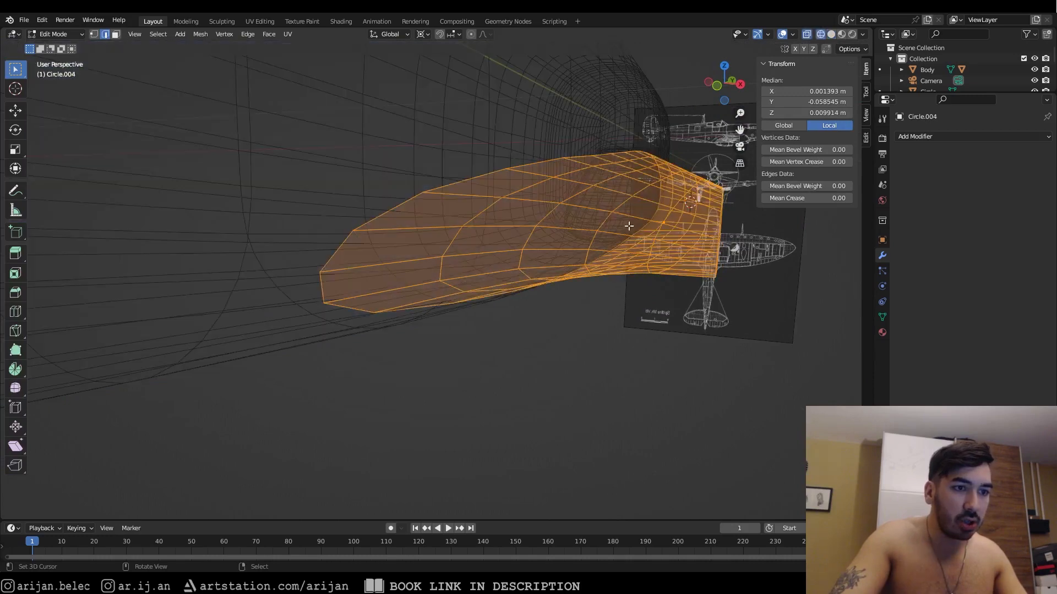
{"action": "mouse_move", "coordinate": [608, 279]}
{"action": "middle_mouse_down"}
{"action": "mouse_move", "coordinate": [572, 275]}
{"action": "mouse_move", "coordinate": [596, 290]}
{"action": "middle_mouse_up"}
{"action": "key", "text": "alt+z"}
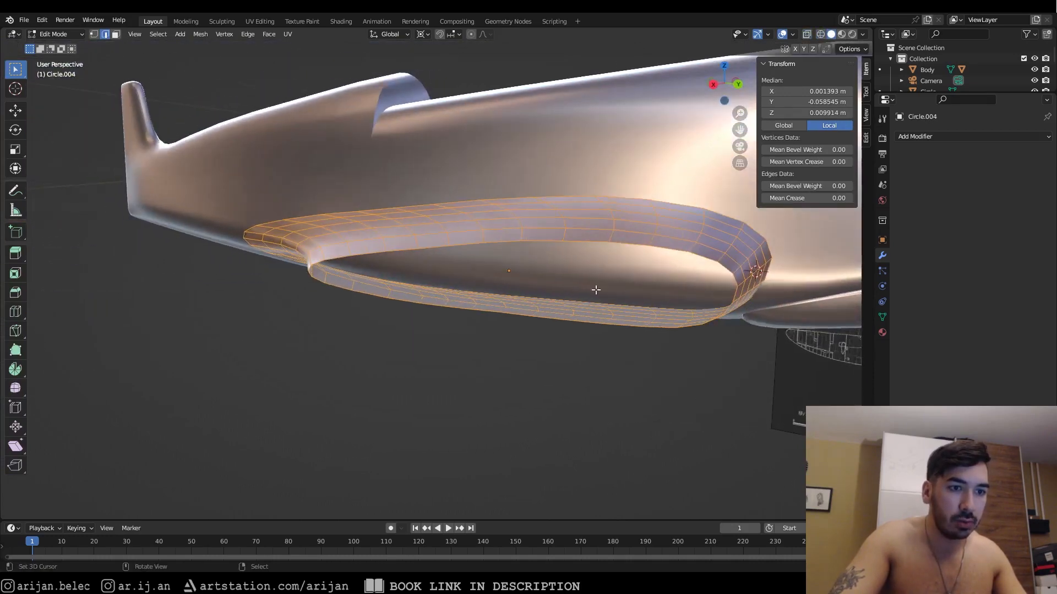
{"action": "middle_click_drag", "start_coordinate": [450, 306], "coordinate": [565, 294]}
Step: Extrude the whole wing-root surface in place and fatten it by about 0.00125 m to give it thickness
{"action": "key", "text": "e"}
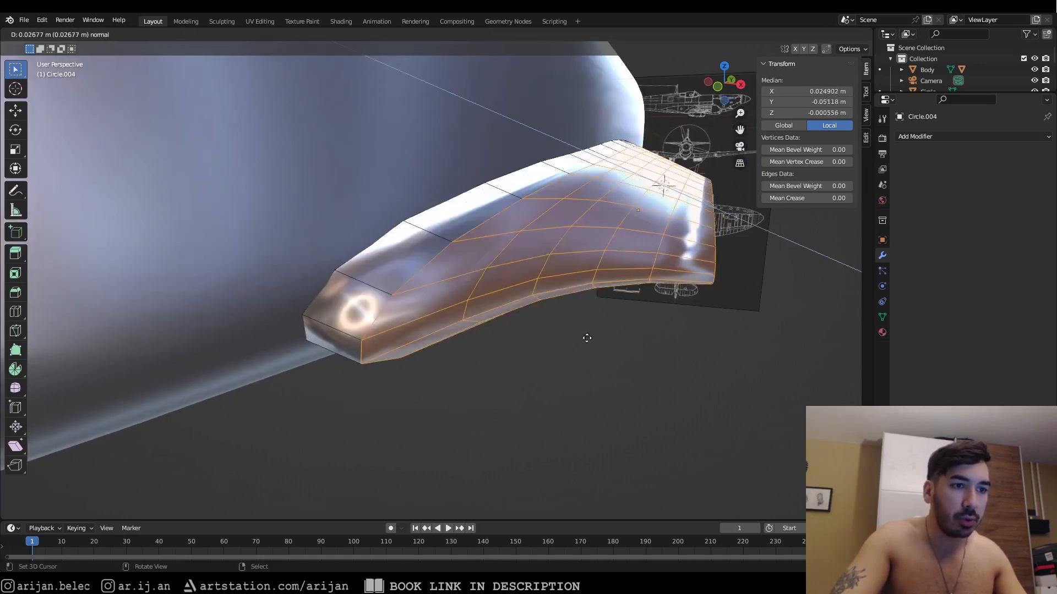
{"action": "right_click", "coordinate": [610, 343]}
{"action": "middle_click_drag", "start_coordinate": [499, 271], "coordinate": [508, 304]}
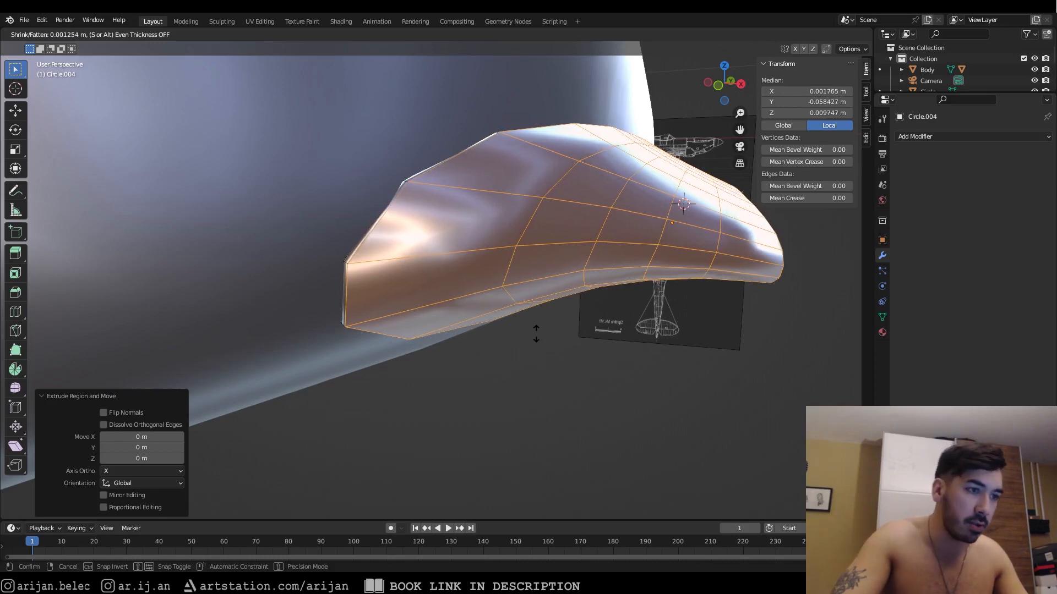
{"action": "left_click", "coordinate": [536, 333]}
Step: Select the face loops on the inside of the thickened wing-root shell and delete them
{"action": "middle_click_drag", "start_coordinate": [536, 333], "coordinate": [333, 275]}
{"action": "scroll", "coordinate": [326, 308], "scroll_direction": "up", "scroll_amount": 1}
{"action": "scroll", "coordinate": [312, 292], "scroll_direction": "down", "scroll_amount": 2}
{"action": "key", "text": "3"}
{"action": "right_click", "coordinate": [332, 289], "text": "alt"}
{"action": "scroll", "coordinate": [334, 275], "scroll_direction": "up", "scroll_amount": 2}
{"action": "right_click", "coordinate": [324, 266], "text": "alt+shift"}
{"action": "right_click", "coordinate": [357, 237], "text": "alt+shift"}
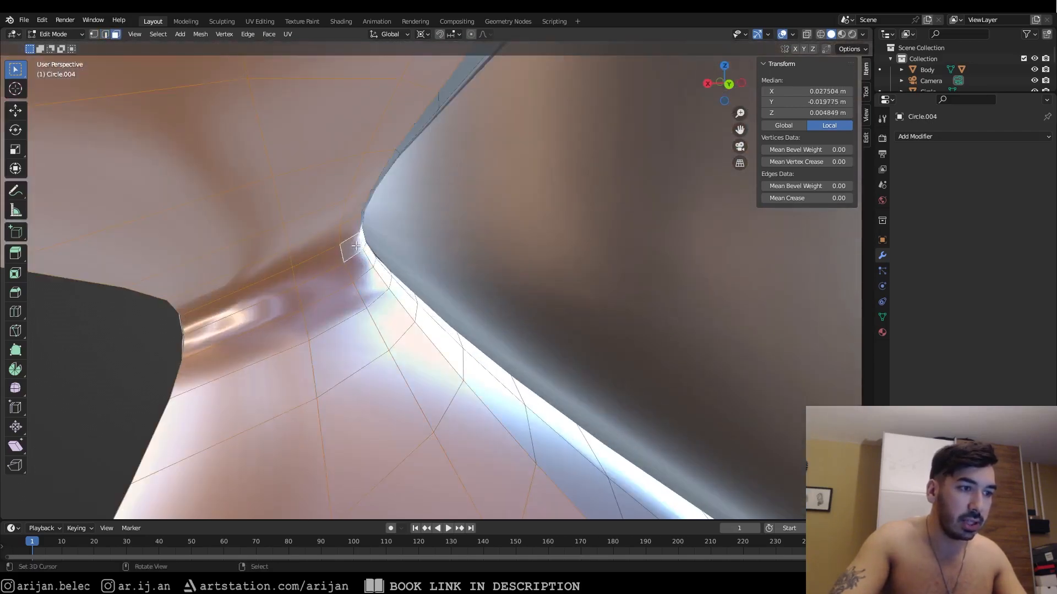
{"action": "middle_click_drag", "start_coordinate": [381, 240], "coordinate": [369, 242]}
{"action": "right_click", "coordinate": [376, 198], "text": "alt+shift"}
{"action": "right_click", "coordinate": [392, 159], "text": "alt+shift"}
{"action": "key", "text": "shift+z"}
{"action": "mouse_move", "coordinate": [397, 171]}
{"action": "middle_mouse_down"}
{"action": "mouse_move", "coordinate": [425, 196]}
{"action": "mouse_move", "coordinate": [533, 239]}
{"action": "mouse_move", "coordinate": [496, 276]}
{"action": "middle_mouse_up"}
{"action": "key", "text": "shift+z"}
{"action": "key", "text": "x"}
{"action": "left_click", "coordinate": [533, 239]}
Step: Inspect the shell's rim and add one loop cut close to the fuselage-side edge, slid to a factor of 0.830
{"action": "right_click", "coordinate": [357, 277], "text": "alt"}
{"action": "scroll", "coordinate": [361, 277], "scroll_direction": "up", "scroll_amount": 3}
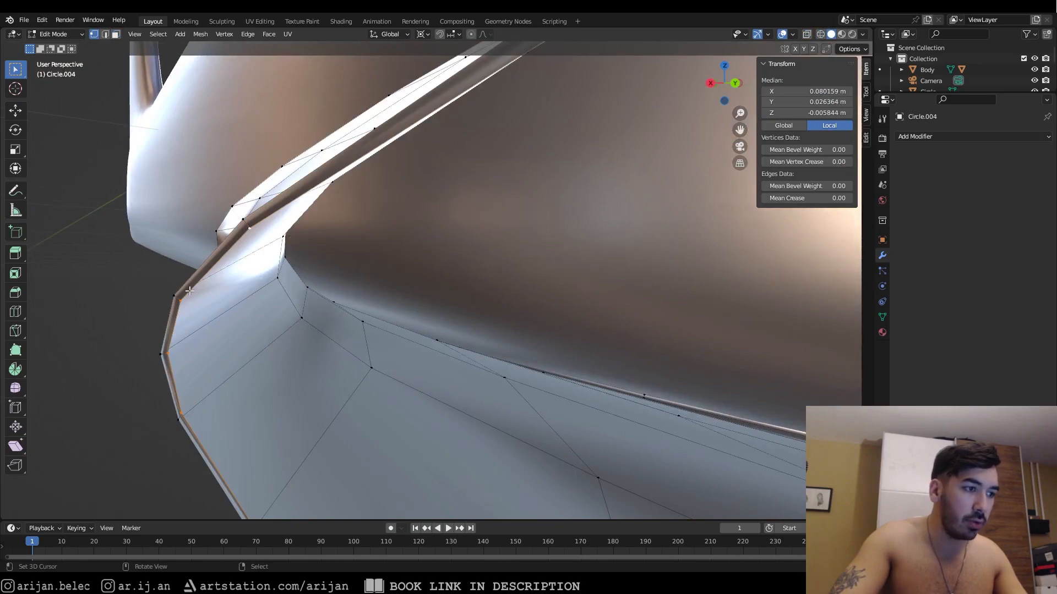
{"action": "scroll", "coordinate": [194, 291], "scroll_direction": "down", "scroll_amount": 4}
{"action": "middle_click_drag", "start_coordinate": [324, 298], "coordinate": [485, 215]}
{"action": "key", "text": "Tab"}
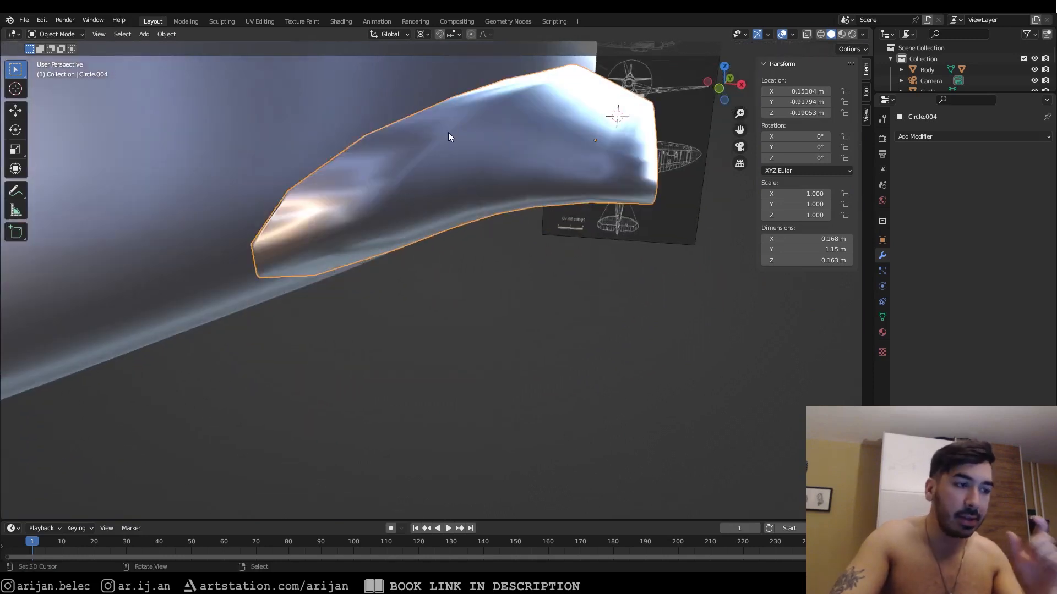
{"action": "key", "text": "Tab"}
{"action": "middle_click_drag", "start_coordinate": [448, 136], "coordinate": [461, 160]}
{"action": "left_click", "coordinate": [415, 195]}
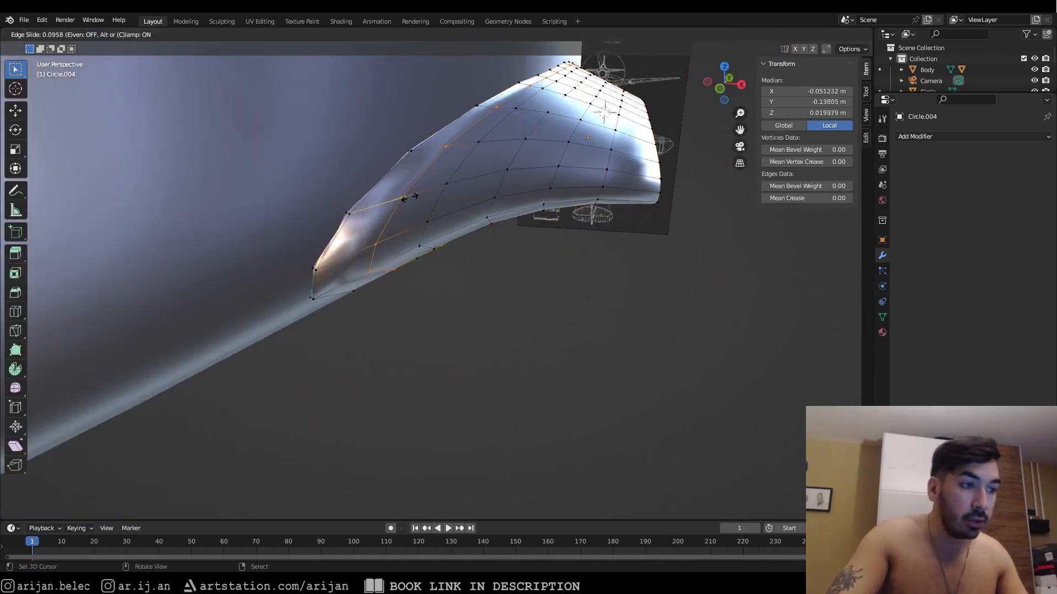
{"action": "left_click", "coordinate": [379, 216]}
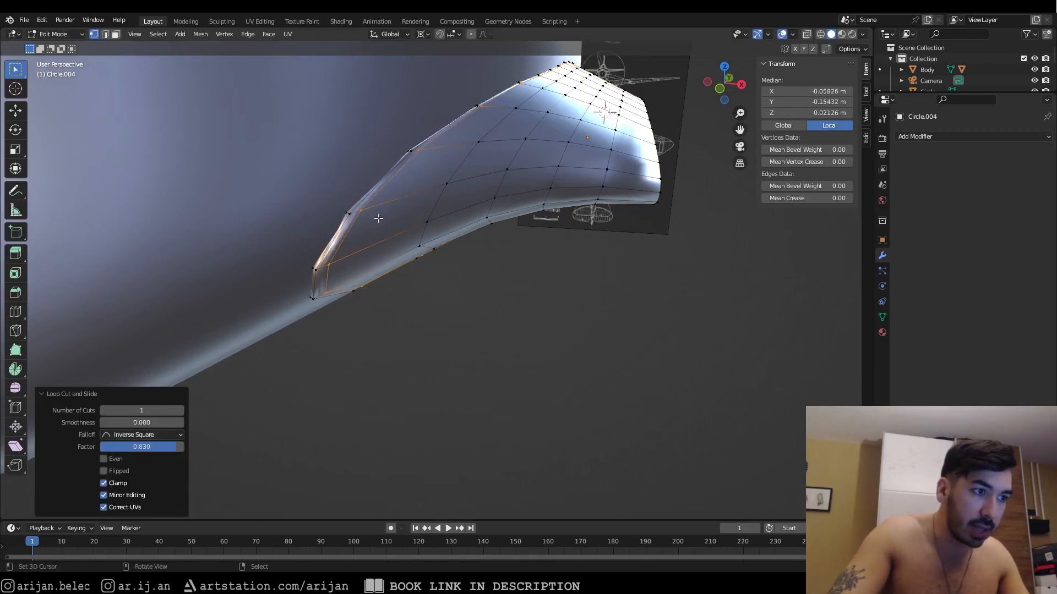
Step: Examine the smooth shading after the loop cut and the rim on the inside of the wing-root section
{"action": "key", "text": "Tab"}
{"action": "middle_click_drag", "start_coordinate": [517, 97], "coordinate": [435, 206]}
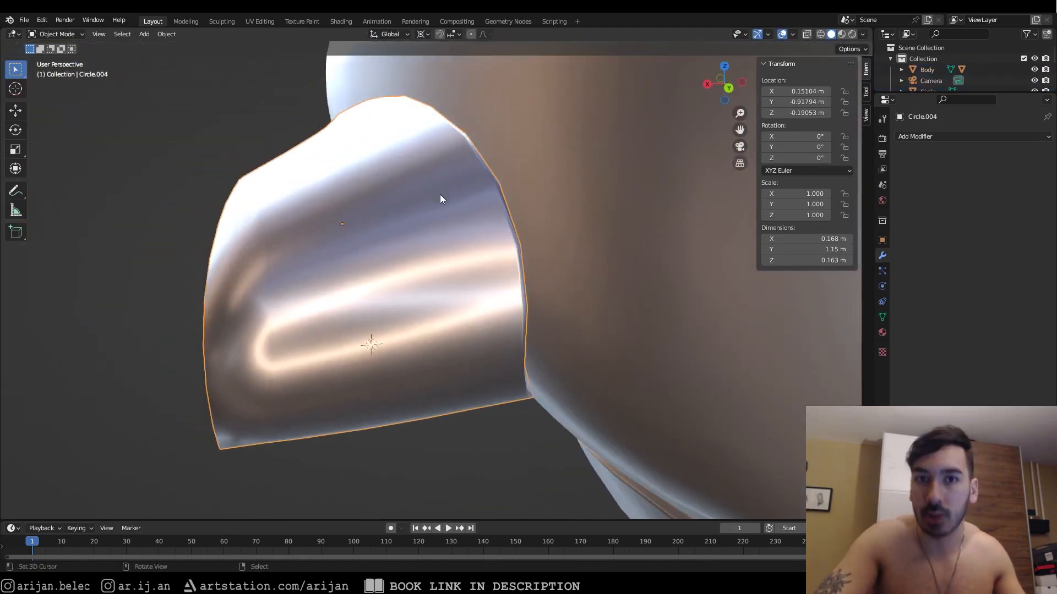
{"action": "key", "text": "Tab"}
{"action": "scroll", "coordinate": [442, 260], "scroll_direction": "up", "scroll_amount": 5}
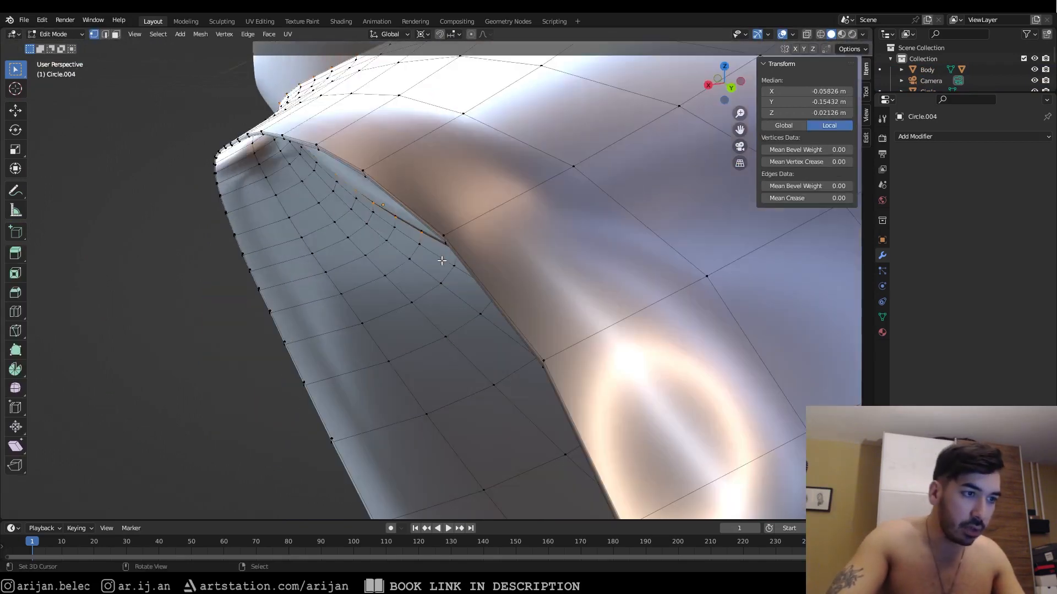
Step: Add a loop cut beside the outer rim of the wing-root section, slid to a factor of about -0.74
{"action": "left_click", "coordinate": [506, 205]}
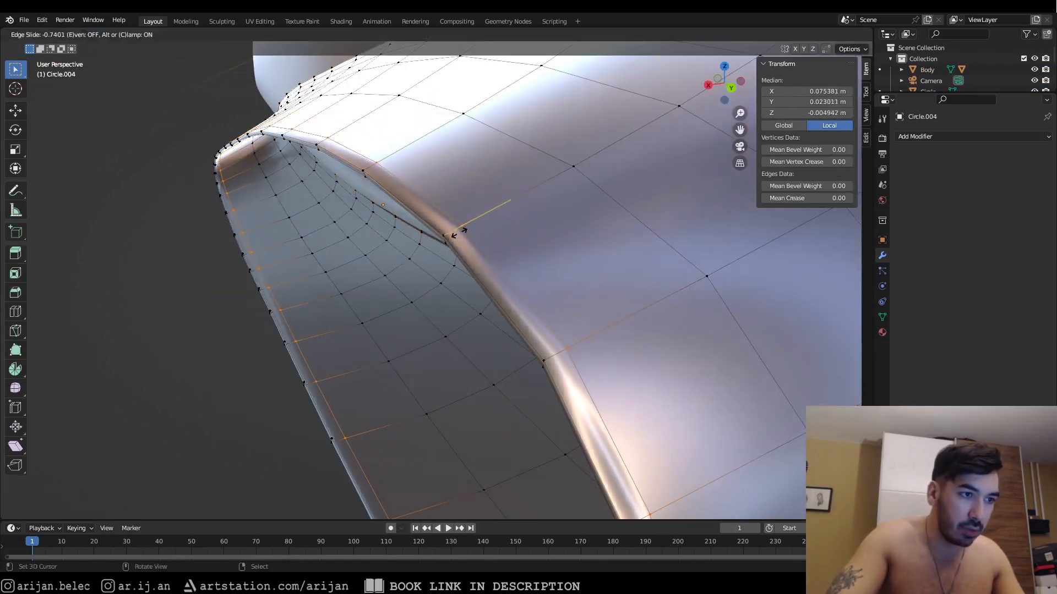
{"action": "left_click", "coordinate": [453, 232]}
{"action": "key", "text": "Tab"}
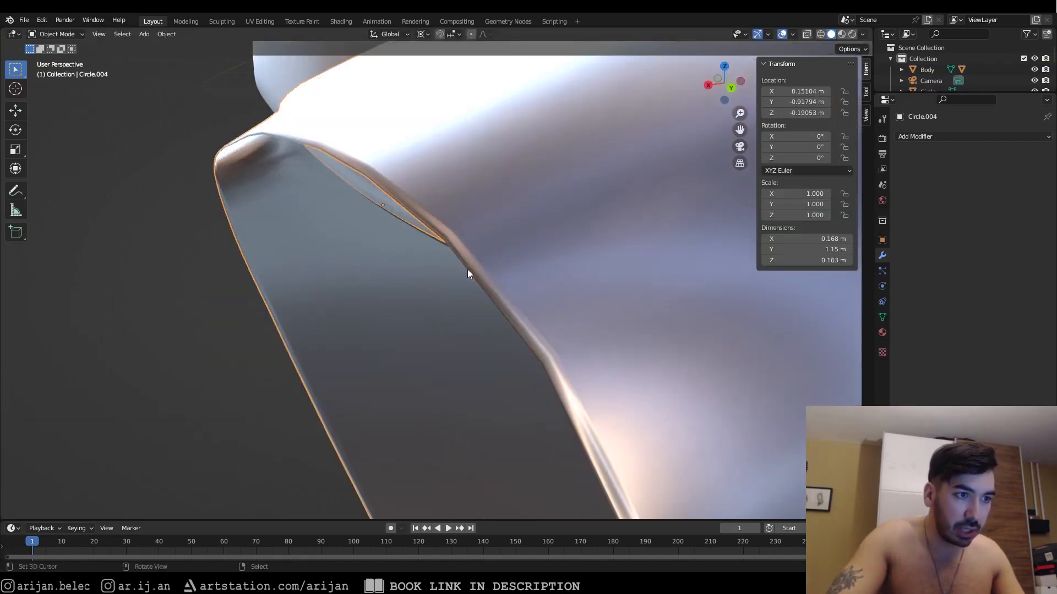
{"action": "scroll", "coordinate": [525, 295], "scroll_direction": "down", "scroll_amount": 4}
{"action": "middle_click_drag", "start_coordinate": [606, 229], "coordinate": [549, 267]}
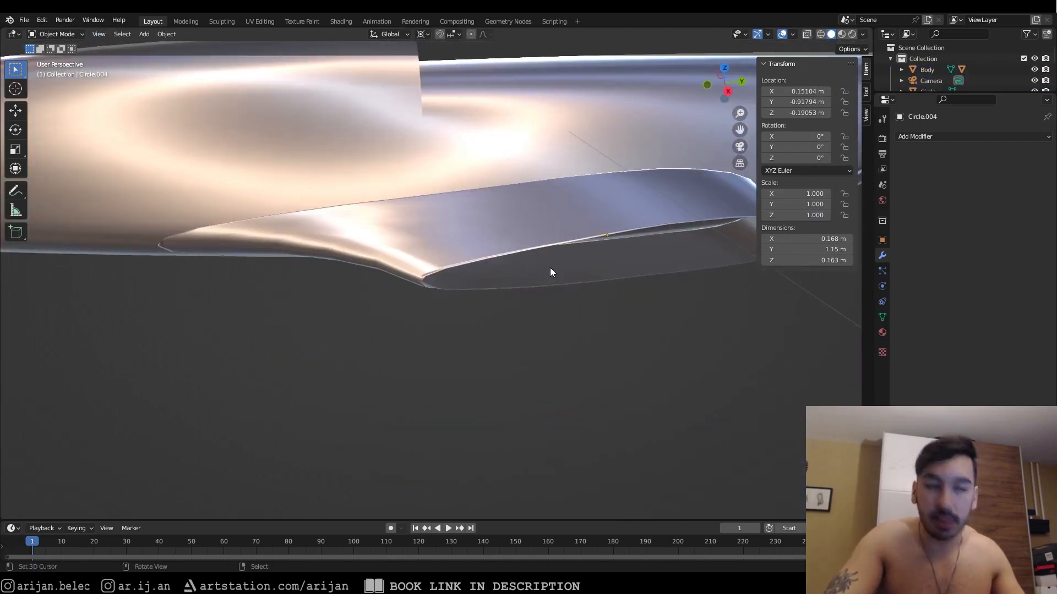
{"action": "mouse_move", "coordinate": [483, 267]}
{"action": "middle_mouse_down"}
{"action": "mouse_move", "coordinate": [581, 254]}
{"action": "mouse_move", "coordinate": [566, 213]}
{"action": "mouse_move", "coordinate": [474, 282]}
{"action": "middle_mouse_up"}
Step: Try a Subdivision Surface modifier on the wing-root section and apply it to the mesh
{"action": "right_click", "coordinate": [476, 283]}
{"action": "scroll", "coordinate": [606, 251], "scroll_direction": "down", "scroll_amount": 2}
{"action": "left_click", "coordinate": [916, 140]}
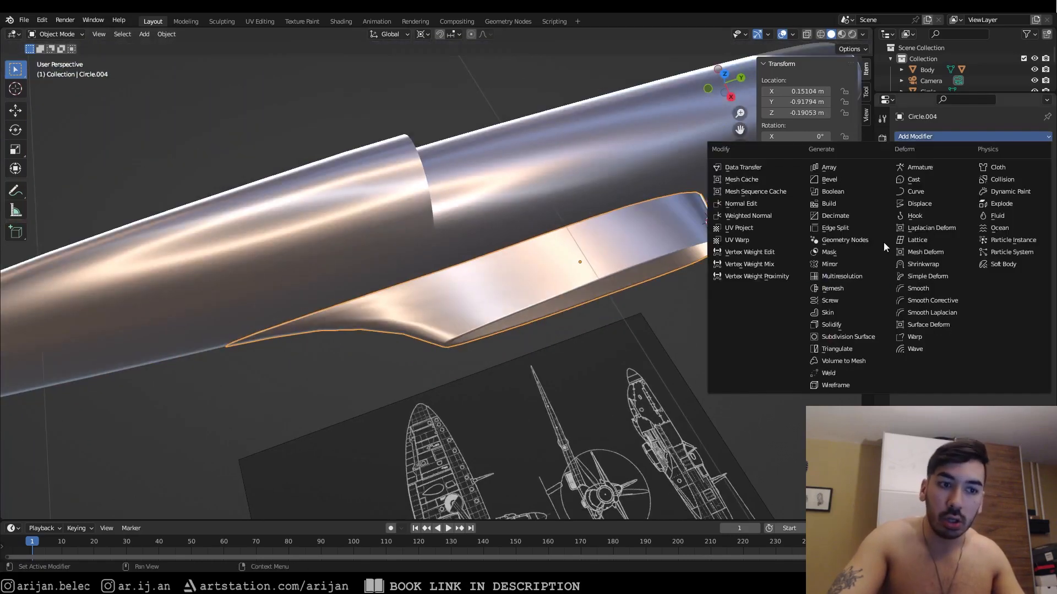
{"action": "left_click", "coordinate": [858, 339]}
{"action": "key", "text": "shift+z"}
{"action": "scroll", "coordinate": [550, 314], "scroll_direction": "down", "scroll_amount": 4}
{"action": "middle_click_drag", "start_coordinate": [543, 314], "coordinate": [506, 278]}
{"action": "key", "text": "shift+z"}
{"action": "key", "text": "ctrl+a"}
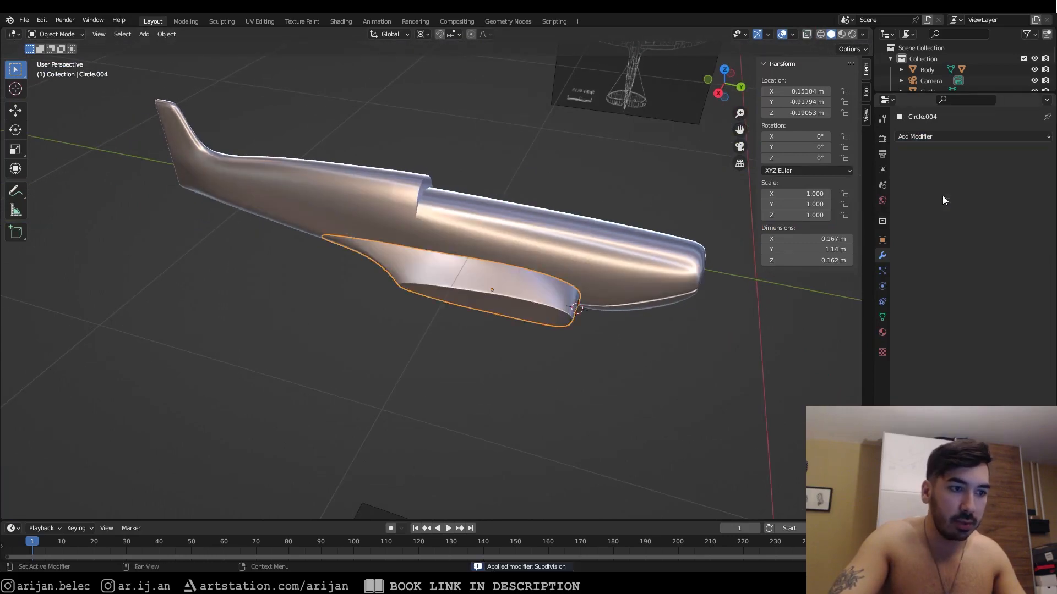
Step: Examine the subdivided mesh density and the shading around the wing-root section's open outer rim
{"action": "key", "text": "Tab"}
{"action": "scroll", "coordinate": [428, 277], "scroll_direction": "up", "scroll_amount": 5}
{"action": "key", "text": "Tab"}
{"action": "middle_click_drag", "start_coordinate": [429, 275], "coordinate": [515, 284]}
{"action": "key", "text": "Tab"}
{"action": "key", "text": "Tab"}
{"action": "key", "text": "Tab"}
{"action": "key", "text": "Tab"}
Step: Undo the applied subdivision and remove the Subdivision modifier from the wing-root section
{"action": "key", "text": "ctrl+z"}
{"action": "key", "text": "ctrl+z"}
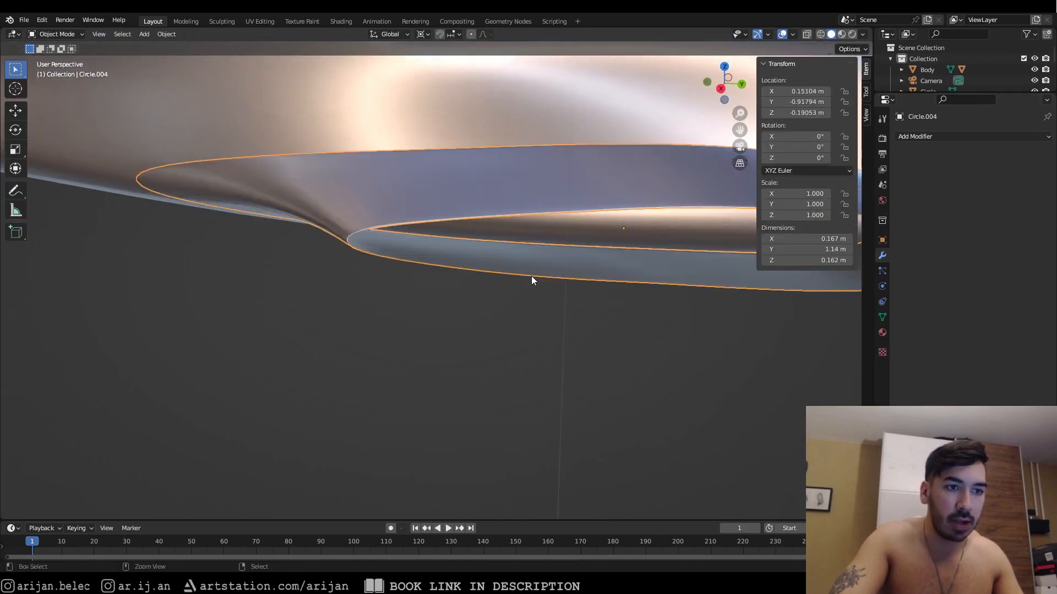
{"action": "key", "text": "ctrl+1"}
{"action": "left_click", "coordinate": [1031, 155]}
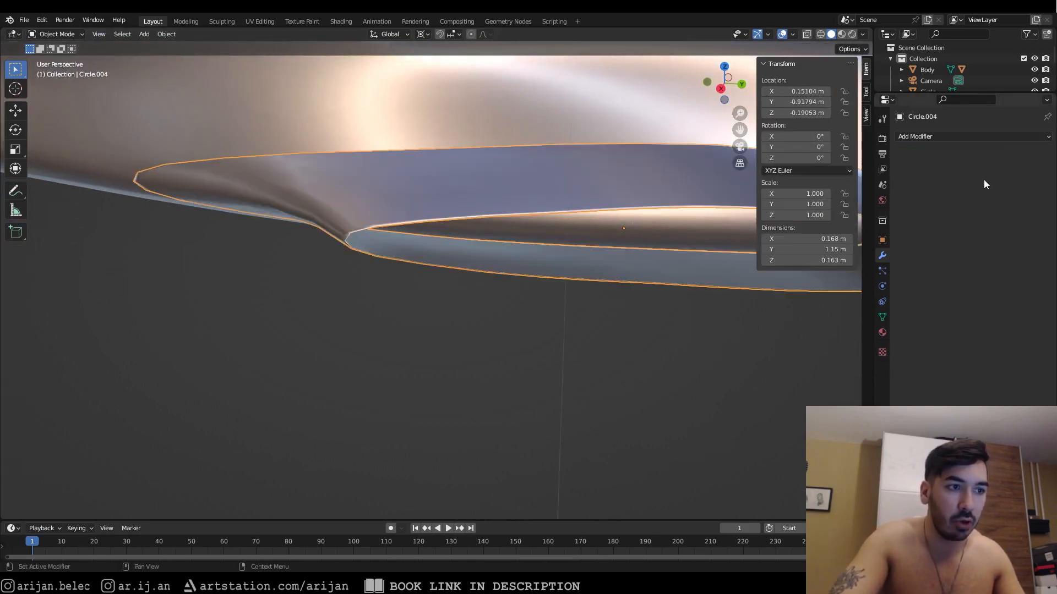
Step: Save the file and examine the wing-root section's mesh around its open outer end
{"action": "key", "text": "Tab"}
{"action": "middle_click_drag", "start_coordinate": [578, 272], "coordinate": [504, 275]}
{"action": "key", "text": "Tab"}
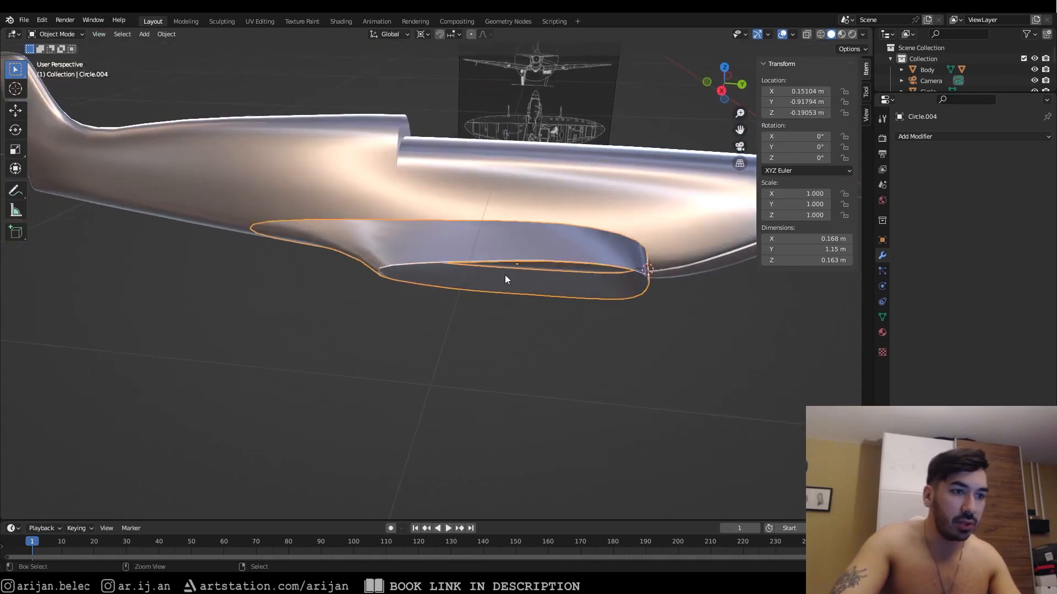
{"action": "key", "text": "ctrl+s"}
{"action": "middle_click_drag", "start_coordinate": [586, 300], "coordinate": [530, 318]}
{"action": "scroll", "coordinate": [587, 299], "scroll_direction": "down", "scroll_amount": 2}
{"action": "scroll", "coordinate": [530, 318], "scroll_direction": "up", "scroll_amount": 2}
{"action": "key", "text": "Tab"}
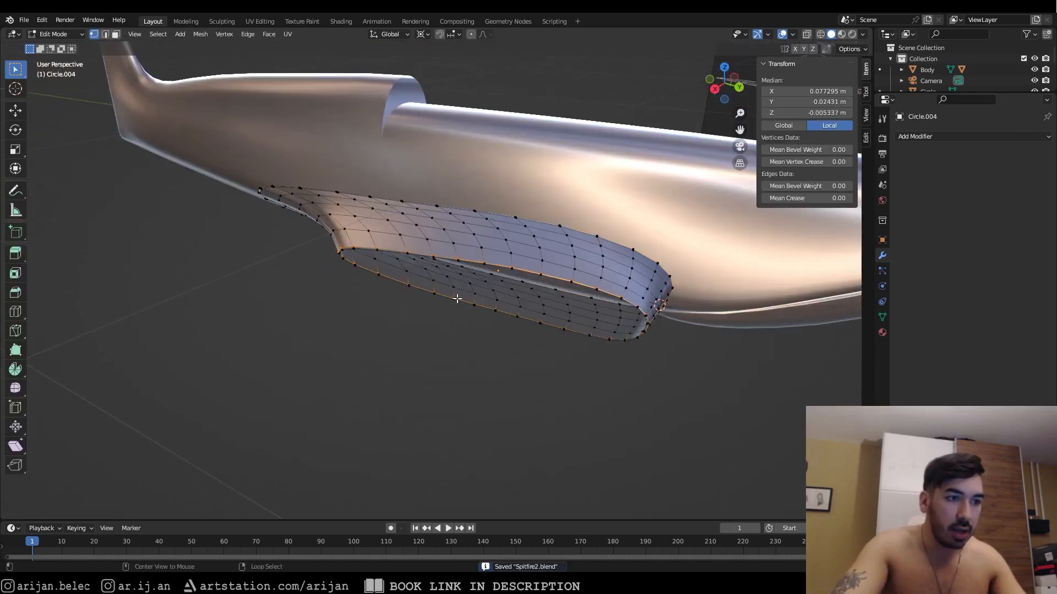
{"action": "middle_click_drag", "start_coordinate": [457, 299], "coordinate": [538, 292]}
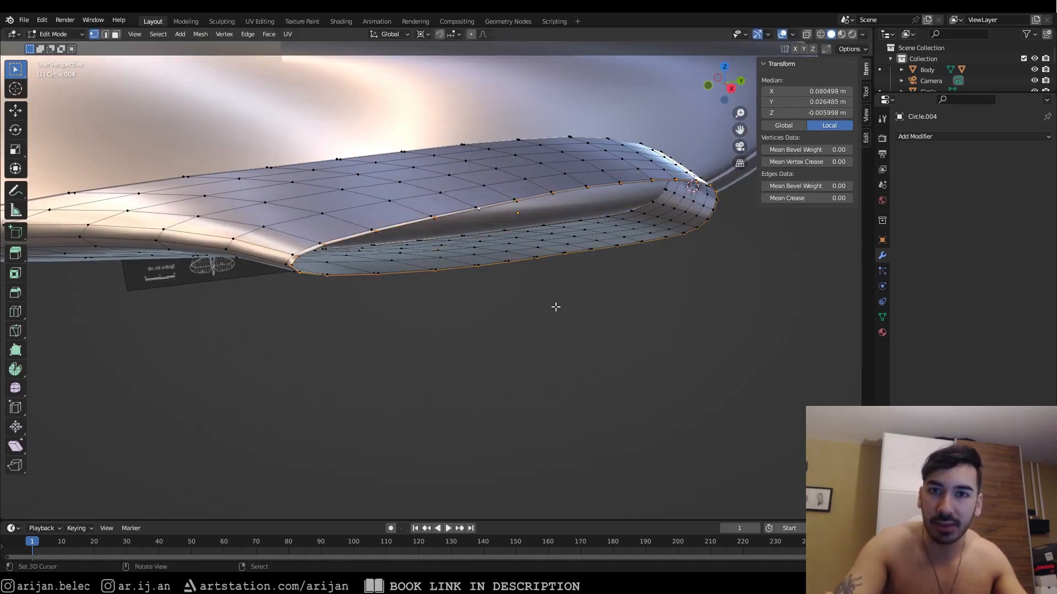
{"action": "middle_click_drag", "start_coordinate": [556, 307], "coordinate": [443, 279]}
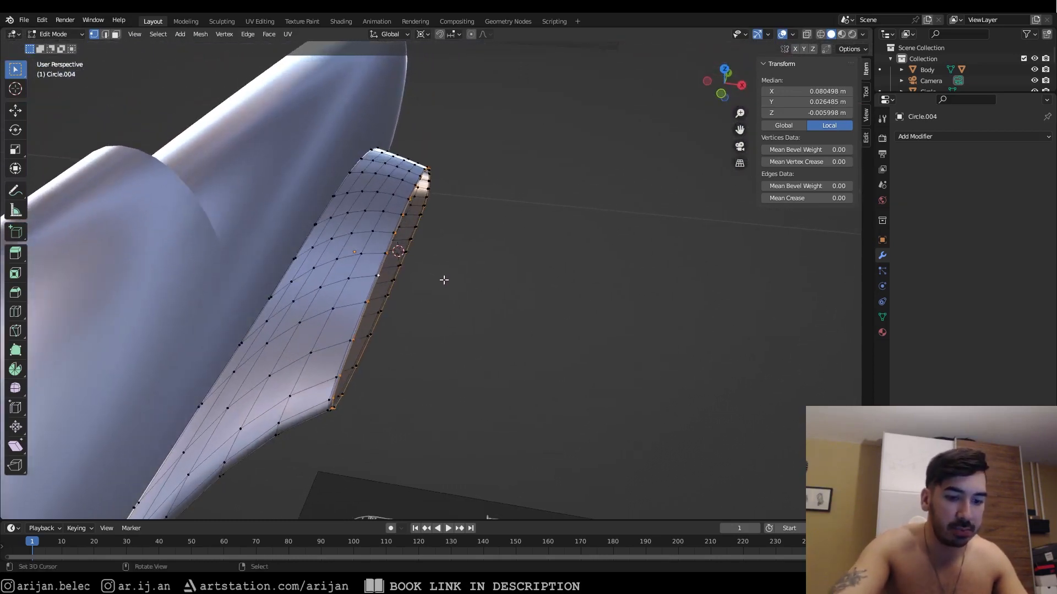
Step: Select the edge loop along the wing-root section's outer rim and duplicate it in place
{"action": "key", "text": "KP_7"}
{"action": "scroll", "coordinate": [443, 280], "scroll_direction": "down", "scroll_amount": 1}
{"action": "middle_click_drag", "start_coordinate": [445, 334], "coordinate": [439, 216], "text": "shift"}
{"action": "key", "text": "shift+d"}
{"action": "right_click", "coordinate": [442, 303]}
{"action": "scroll", "coordinate": [375, 227], "scroll_direction": "up", "scroll_amount": 3}
{"action": "middle_click_drag", "start_coordinate": [275, 285], "coordinate": [482, 198]}
{"action": "right_click", "coordinate": [482, 181], "text": "alt"}
{"action": "key", "text": "g"}
{"action": "right_click", "coordinate": [500, 197]}
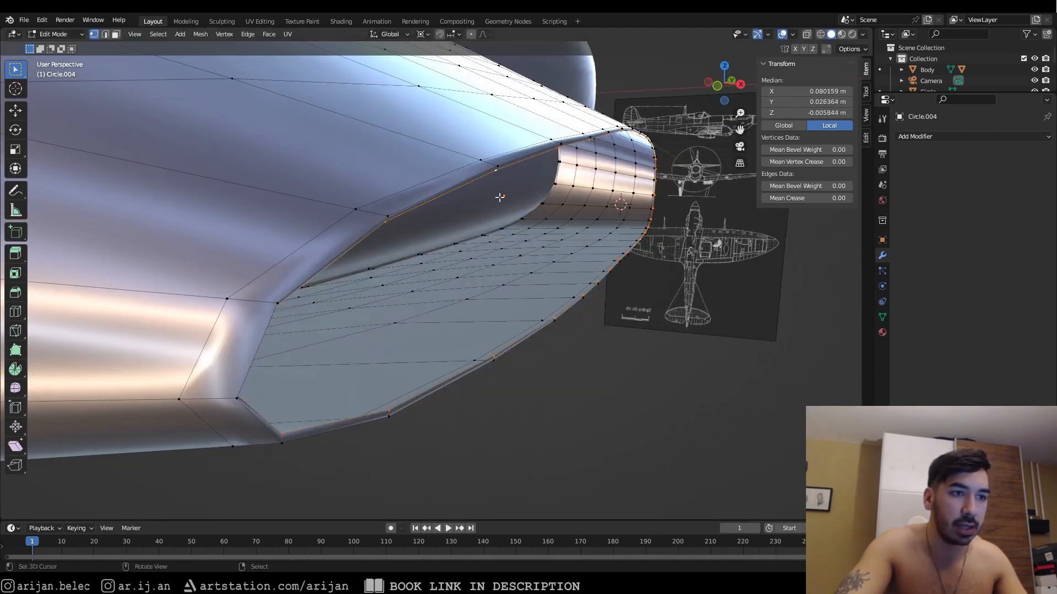
{"action": "key", "text": "g"}
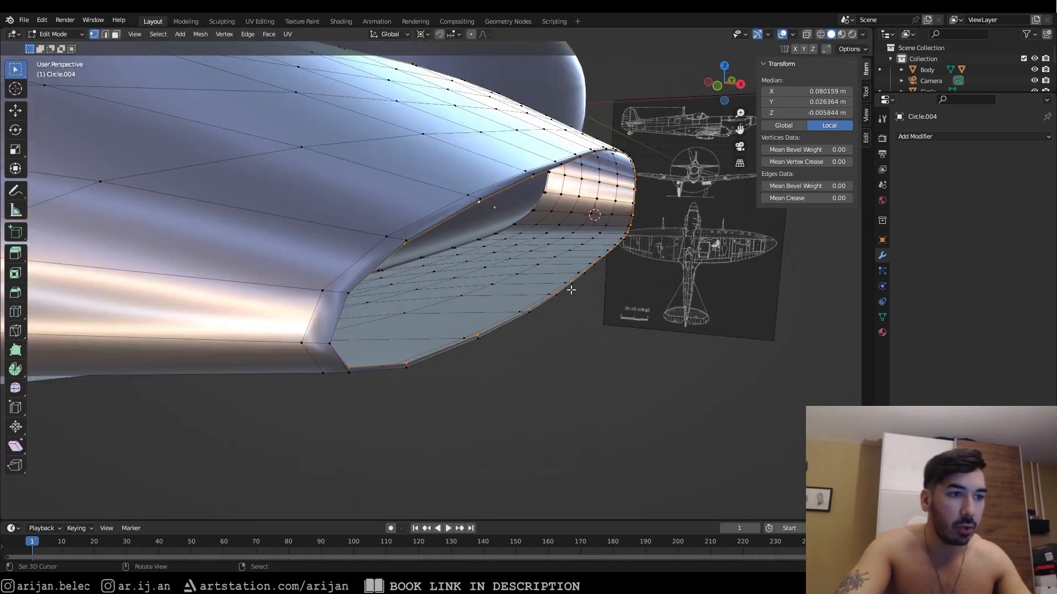
{"action": "right_click", "coordinate": [602, 304]}
Step: Move the duplicated rim loop about 0.194 m outward along X over the top-view wing blueprint
{"action": "key", "text": "KP_7"}
{"action": "key", "text": "shift+z"}
{"action": "scroll", "coordinate": [600, 305], "scroll_direction": "down", "scroll_amount": 5}
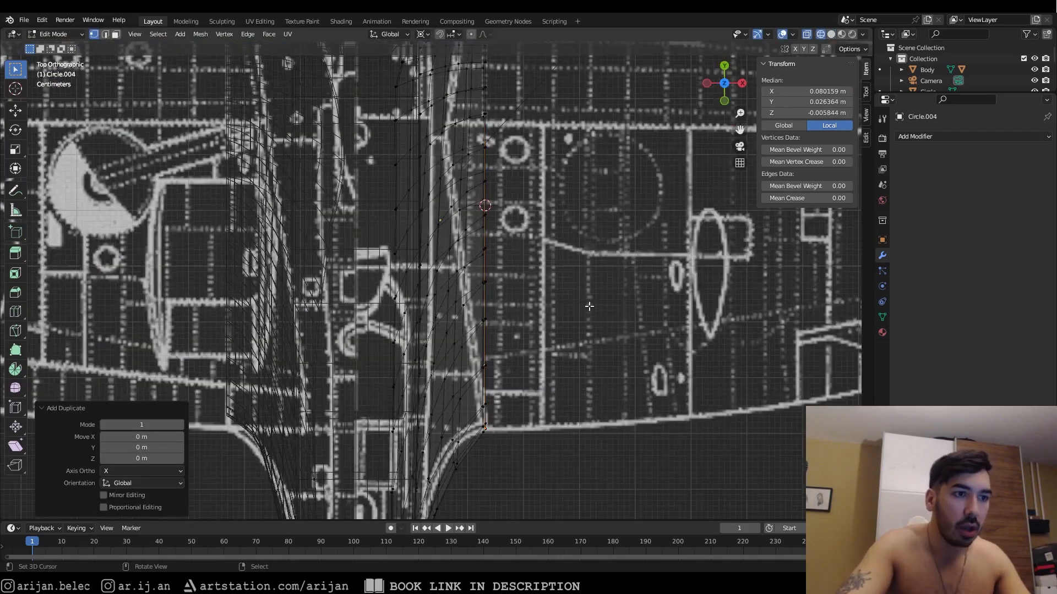
{"action": "middle_click_drag", "start_coordinate": [563, 290], "coordinate": [501, 278], "text": "shift"}
{"action": "scroll", "coordinate": [501, 277], "scroll_direction": "down", "scroll_amount": 2}
{"action": "scroll", "coordinate": [500, 277], "scroll_direction": "down", "scroll_amount": 2}
{"action": "key", "text": "g"}
{"action": "key", "text": "x"}
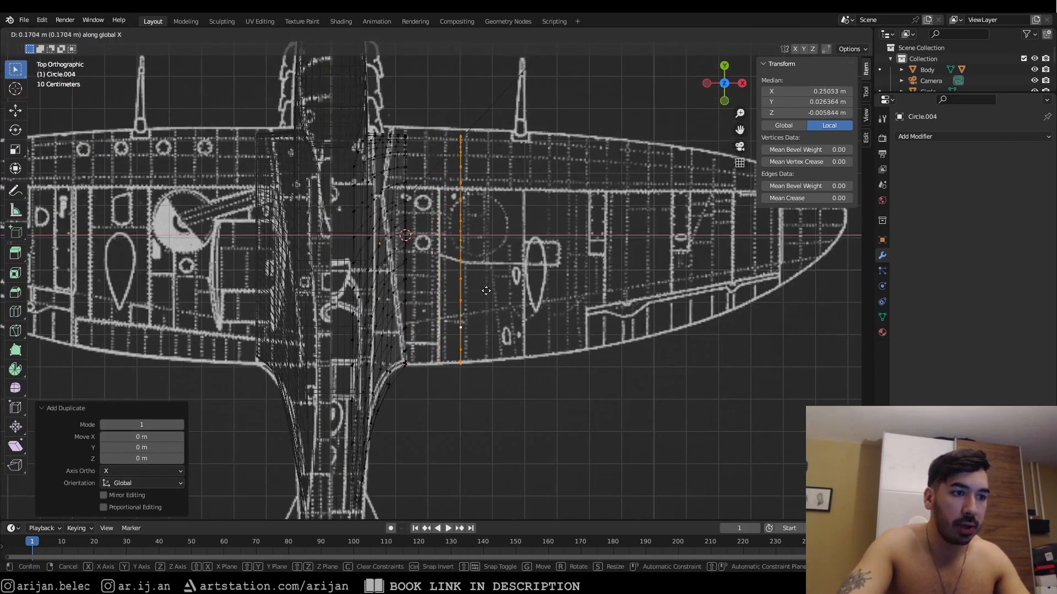
{"action": "left_click", "coordinate": [493, 295]}
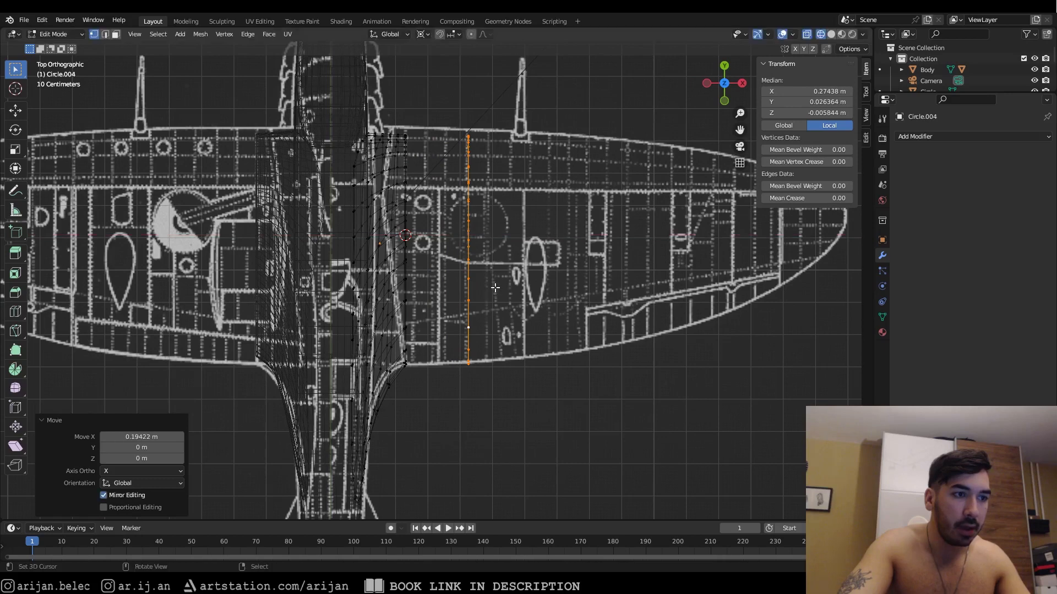
Step: Change the pivot point, duplicate the wing section loop about 0.187 m outward along X, and scale it to 0.944 to fit the blueprint
{"action": "left_click", "coordinate": [420, 35]}
{"action": "left_click", "coordinate": [437, 82]}
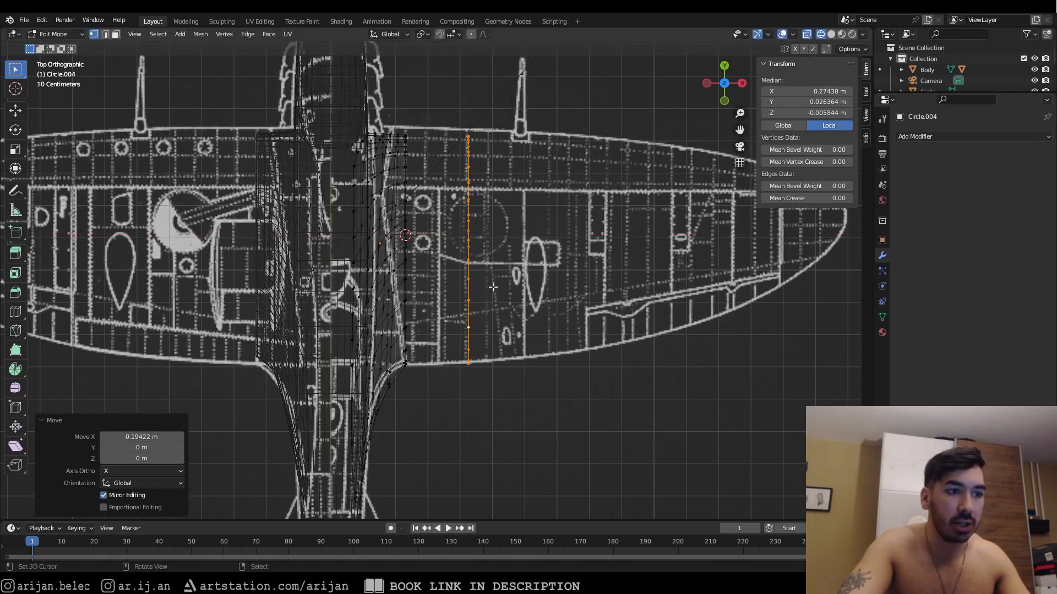
{"action": "middle_click_drag", "start_coordinate": [450, 319], "coordinate": [401, 330], "text": "shift"}
{"action": "key", "text": "shift+d"}
{"action": "key", "text": "x"}
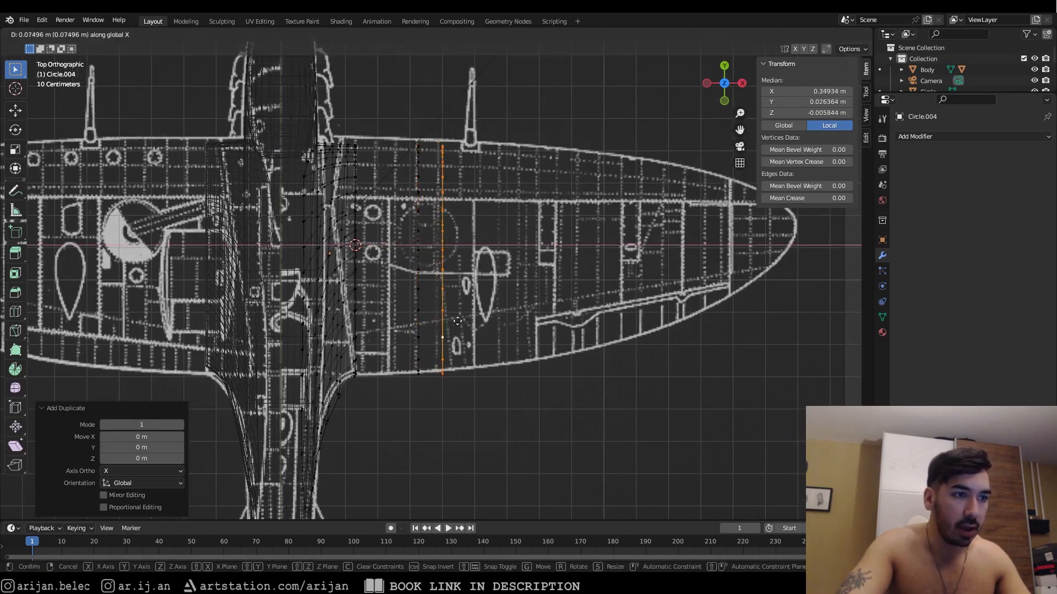
{"action": "left_click", "coordinate": [487, 326]}
{"action": "key", "text": "s"}
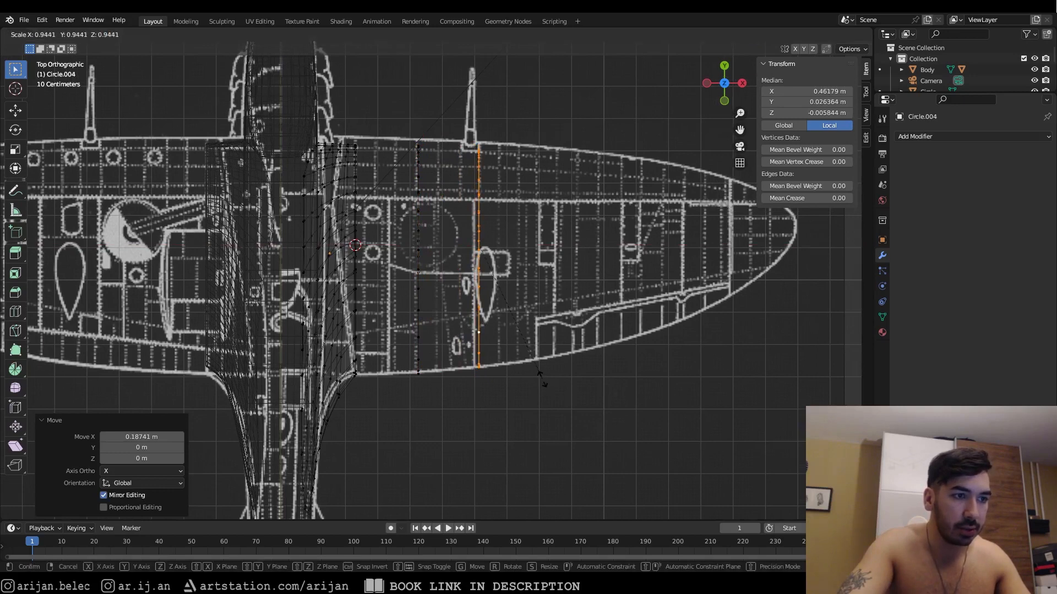
{"action": "left_click", "coordinate": [541, 380]}
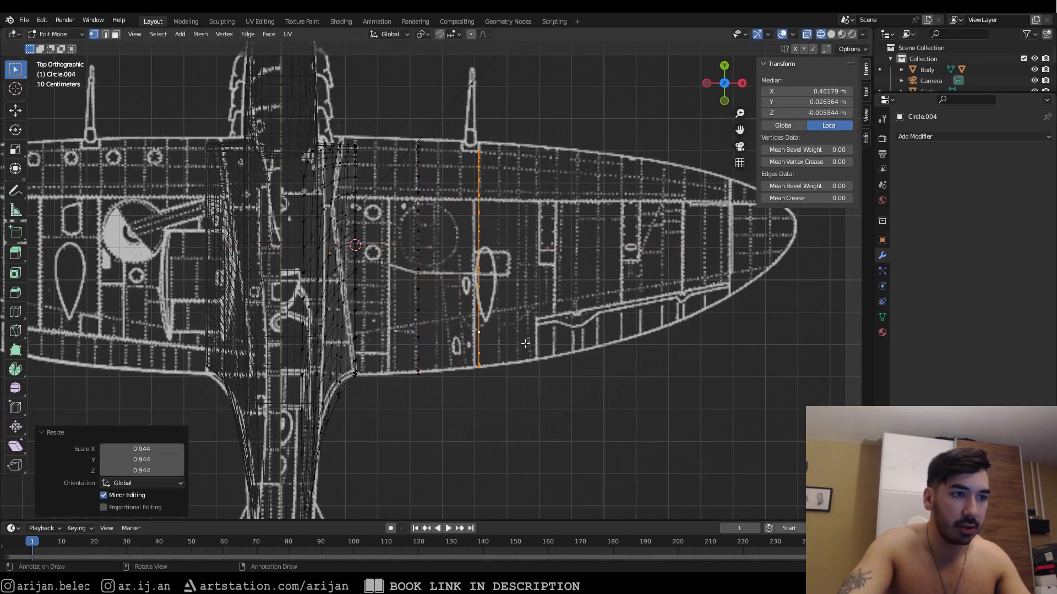
Step: Duplicate the section loop about 0.198 m farther outward along X and scale it to 0.932 to fit the wing outline
{"action": "key", "text": "shift+d"}
{"action": "key", "text": "x"}
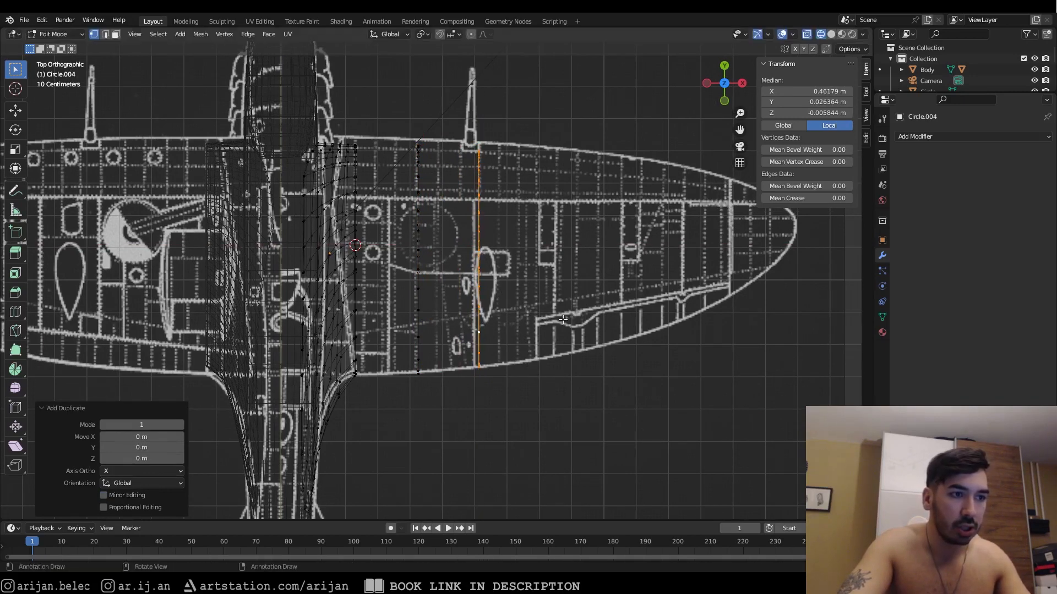
{"action": "left_click", "coordinate": [626, 324]}
{"action": "key", "text": "s"}
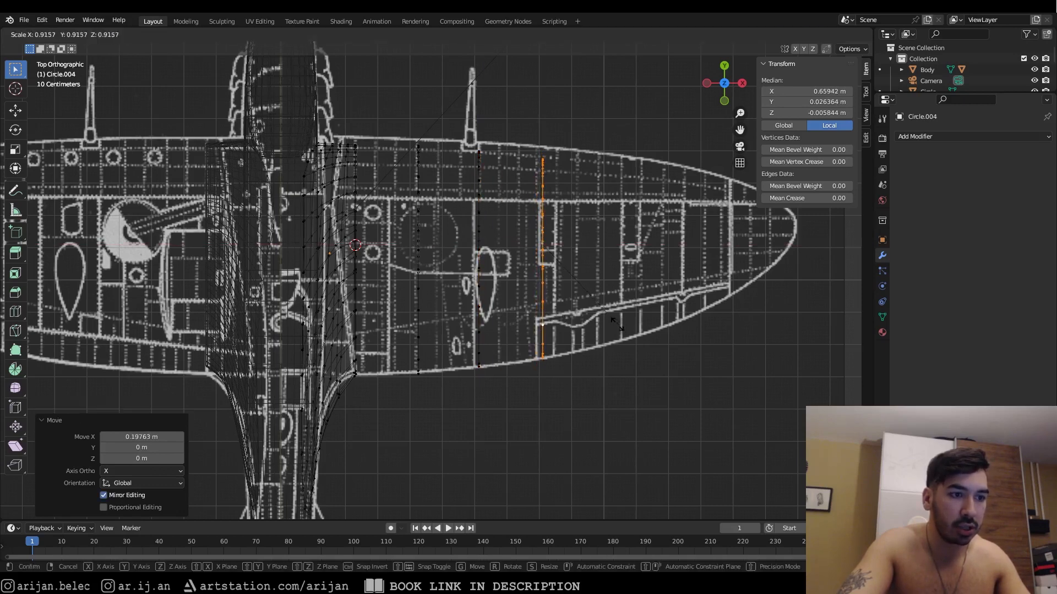
{"action": "left_click", "coordinate": [618, 326]}
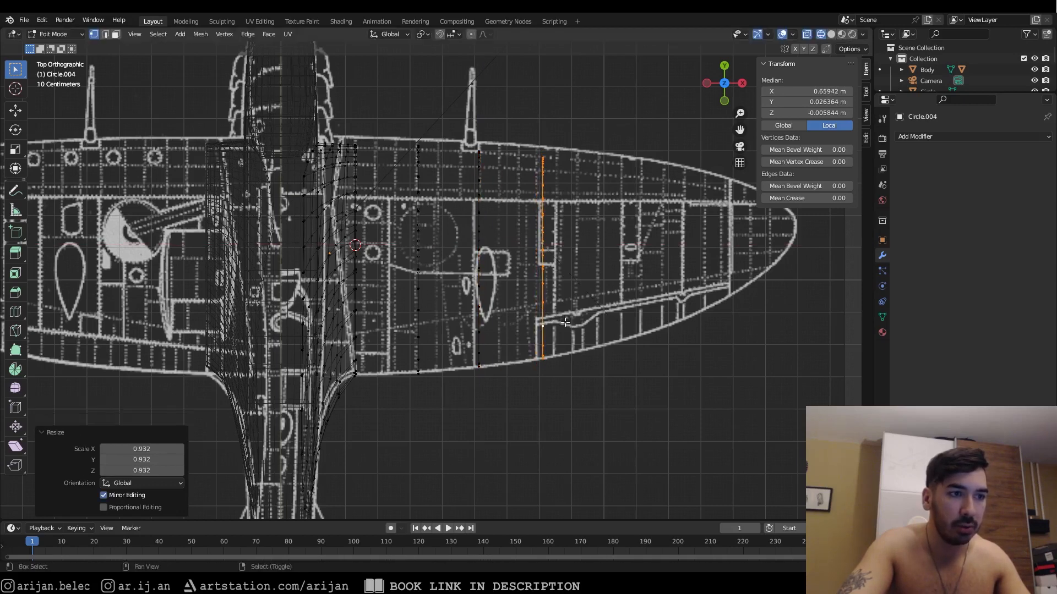
Step: Duplicate the section loop about 0.177 m farther outward along X and scale it to 0.900 to fit the wing outline
{"action": "key", "text": "shift+d"}
{"action": "key", "text": "x"}
{"action": "left_click", "coordinate": [677, 318]}
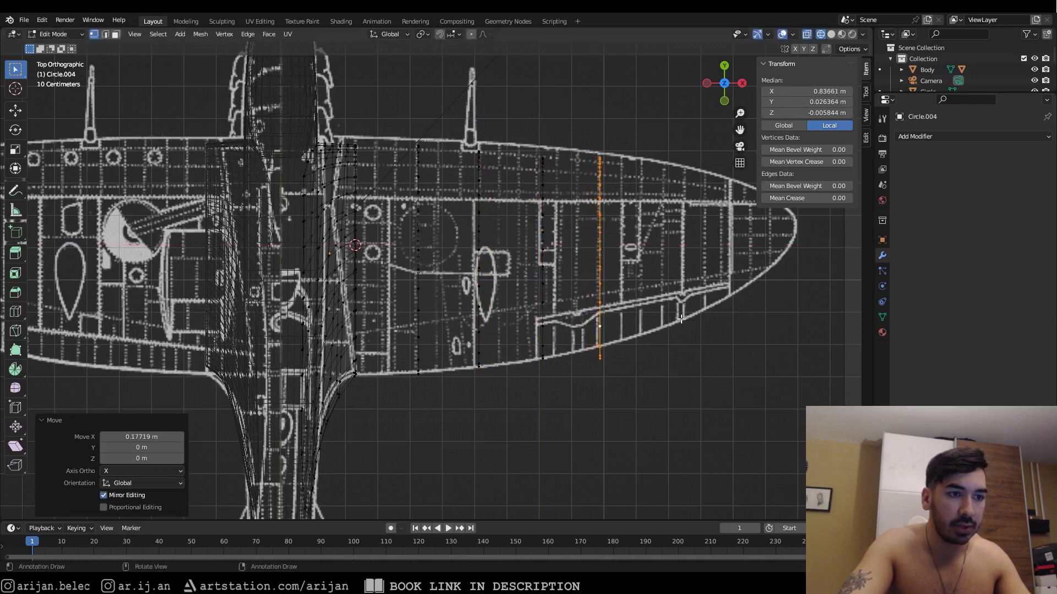
{"action": "key", "text": "s"}
{"action": "left_click", "coordinate": [671, 313]}
Step: Duplicate the section loop about 0.174 m outward along X, scale it to 0.862, and shift it about 0.007 m along Y
{"action": "middle_click_drag", "start_coordinate": [671, 313], "coordinate": [621, 343], "text": "shift"}
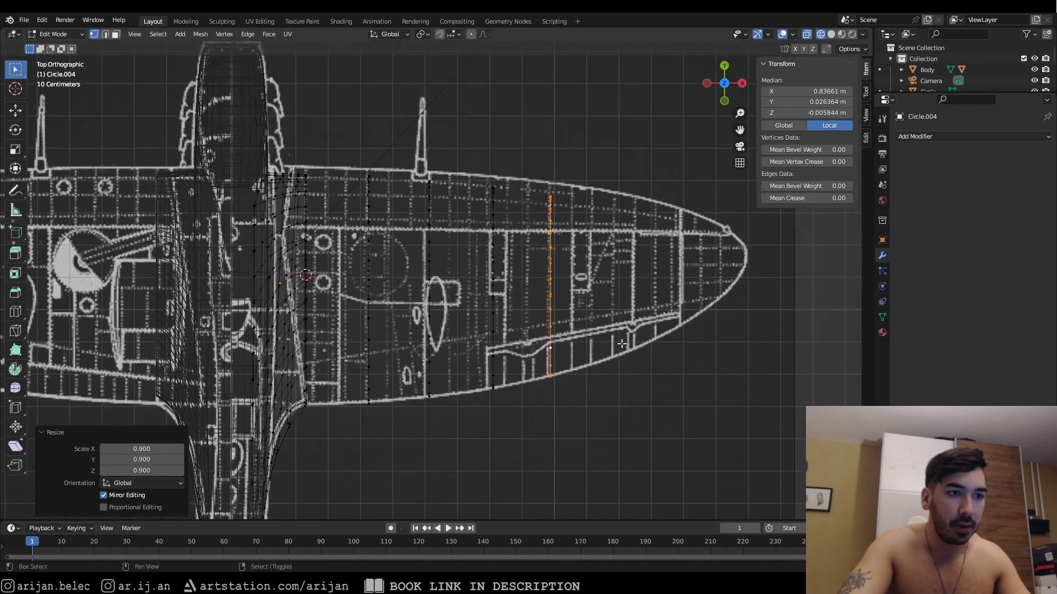
{"action": "key", "text": "shift+d"}
{"action": "right_click", "coordinate": [643, 338]}
{"action": "key", "text": "g"}
{"action": "key", "text": "x"}
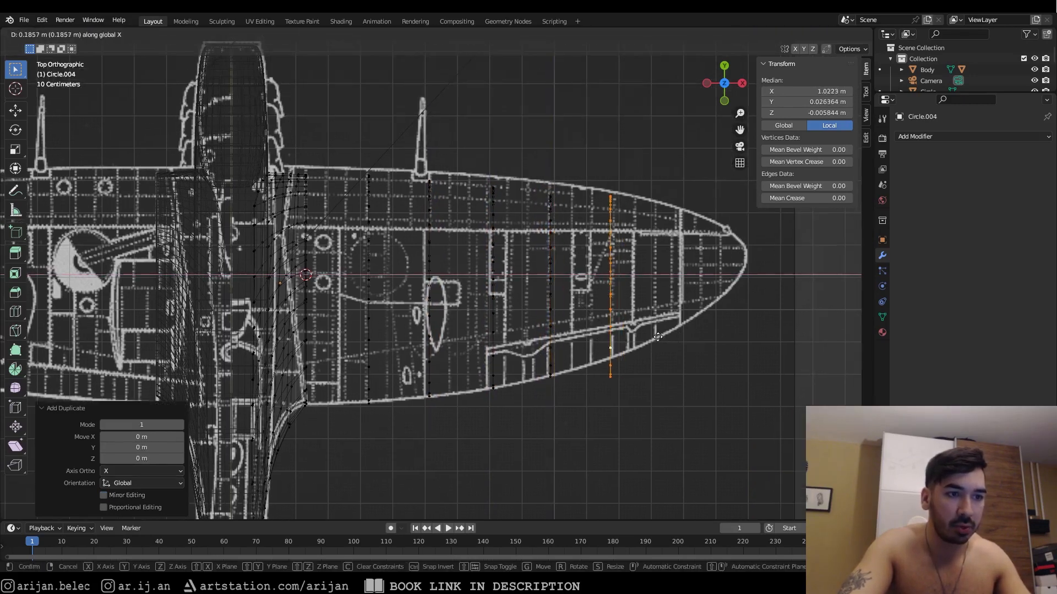
{"action": "left_click", "coordinate": [670, 353]}
{"action": "key", "text": "s"}
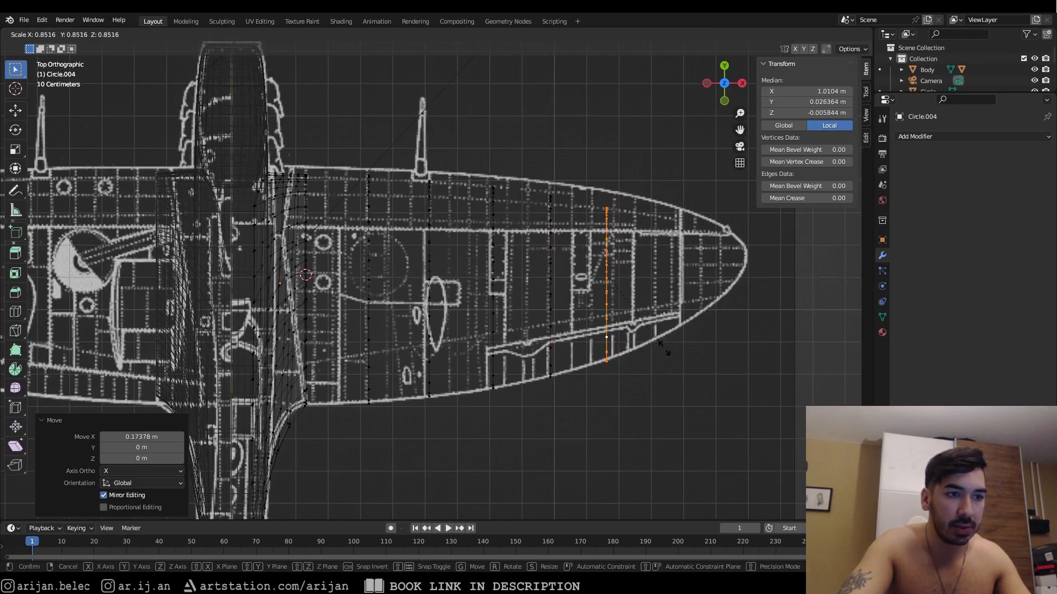
{"action": "left_click", "coordinate": [664, 349]}
{"action": "key", "text": "g"}
{"action": "key", "text": "y"}
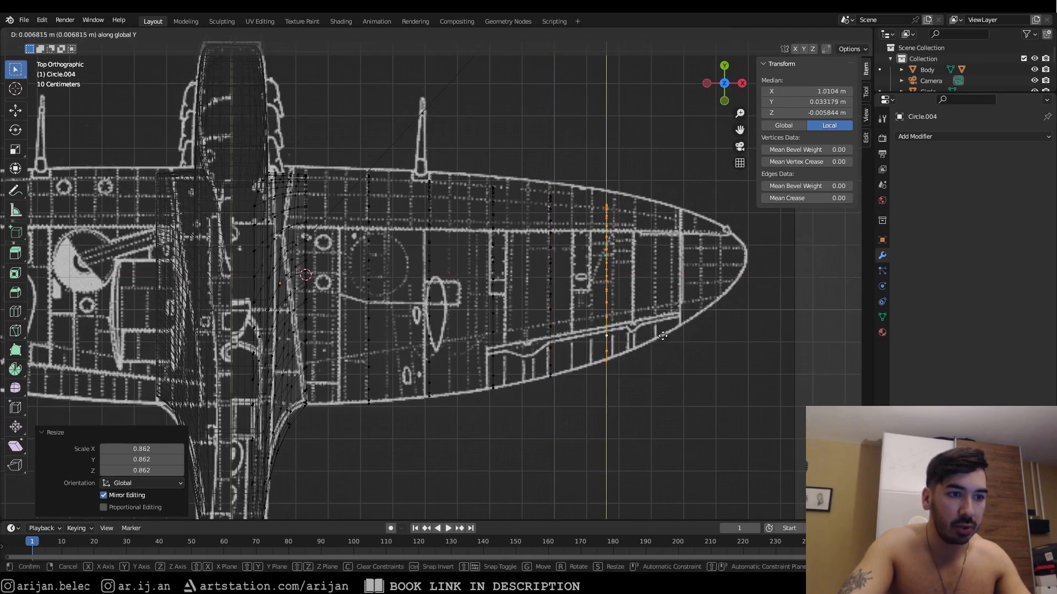
{"action": "left_click", "coordinate": [663, 336]}
Step: Duplicate the section loop about 0.187 m outward along X, scale it to 0.788, and shift it about 0.026 m along Y
{"action": "key", "text": "shift+d"}
{"action": "key", "text": "x"}
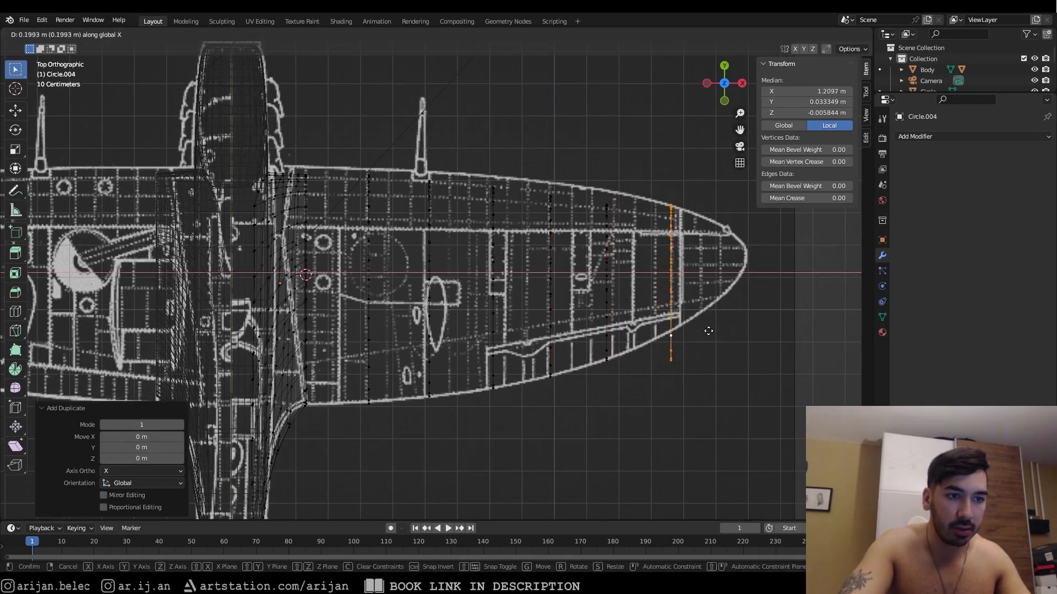
{"action": "left_click", "coordinate": [705, 333]}
{"action": "key", "text": "s"}
{"action": "left_click", "coordinate": [713, 345]}
{"action": "key", "text": "g"}
{"action": "key", "text": "y"}
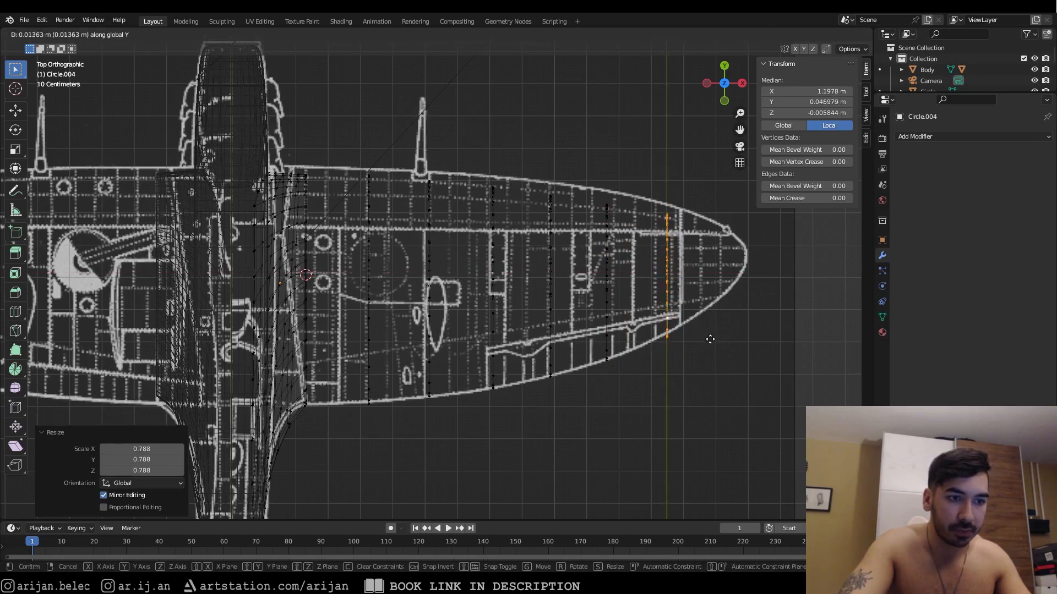
{"action": "left_click", "coordinate": [708, 336]}
Step: Duplicate the section loop 0.138 m outward along X, scale it to 0.672, and shift it about 0.022 m along Y
{"action": "key", "text": "shift+d"}
{"action": "key", "text": "x"}
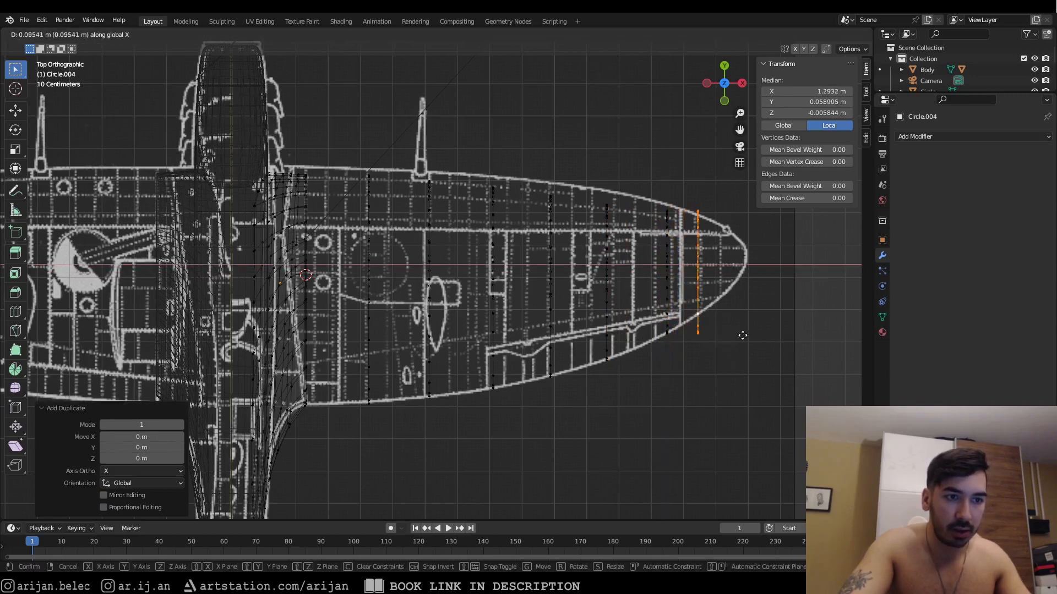
{"action": "left_click", "coordinate": [753, 336]}
{"action": "key", "text": "s"}
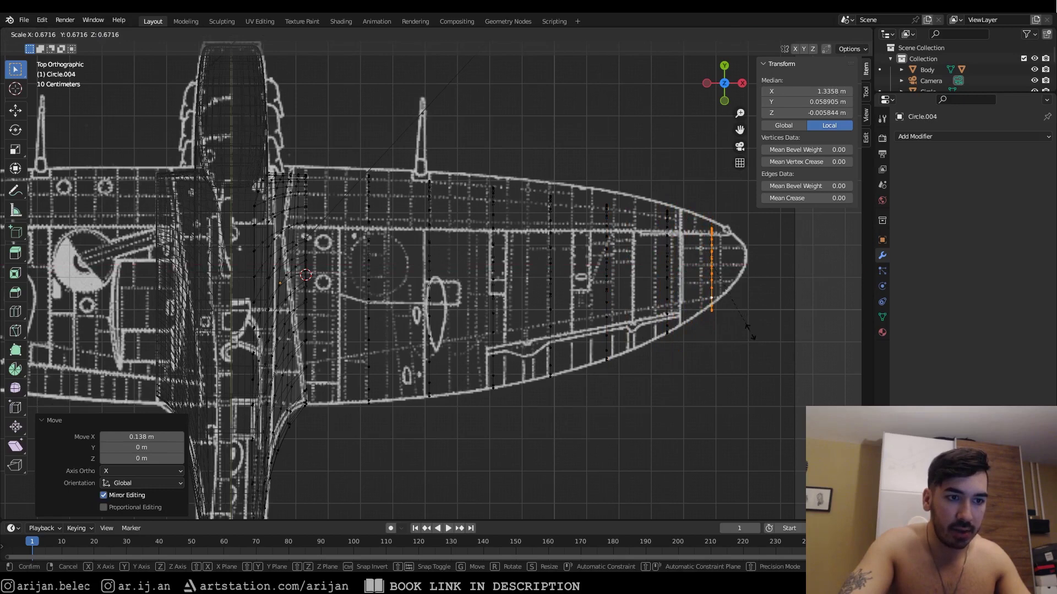
{"action": "left_click", "coordinate": [749, 332]}
{"action": "key", "text": "g"}
{"action": "key", "text": "y"}
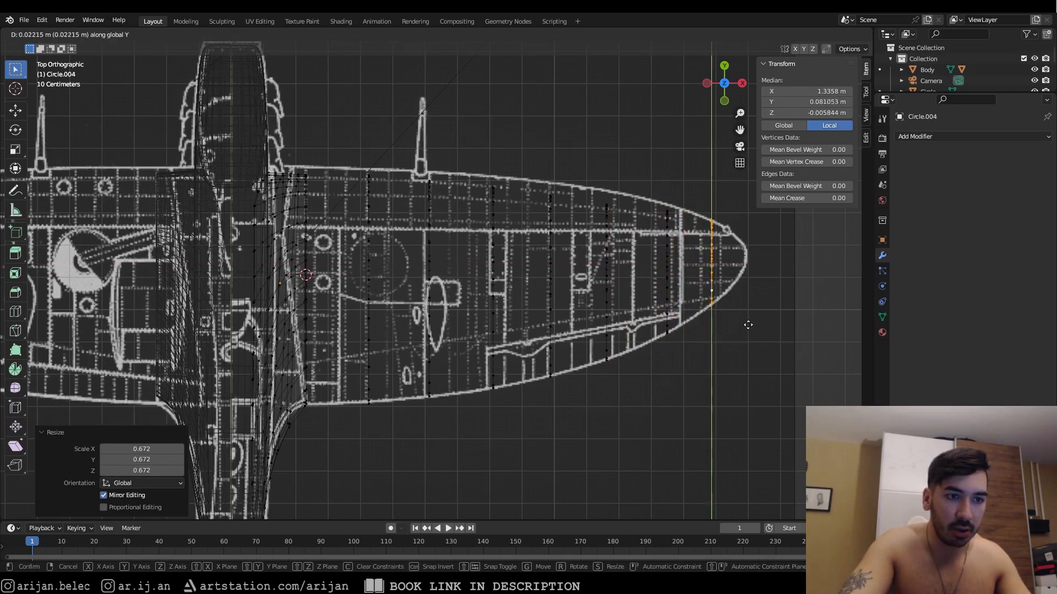
{"action": "left_click", "coordinate": [748, 325]}
Step: Duplicate the section loop 0.089 m outward along X near the wingtip, scale it to 0.548, and shift it 0.0046 m along Y
{"action": "middle_click_drag", "start_coordinate": [748, 325], "coordinate": [547, 365], "text": "shift"}
{"action": "scroll", "coordinate": [547, 365], "scroll_direction": "up", "scroll_amount": 2}
{"action": "key", "text": "shift+d"}
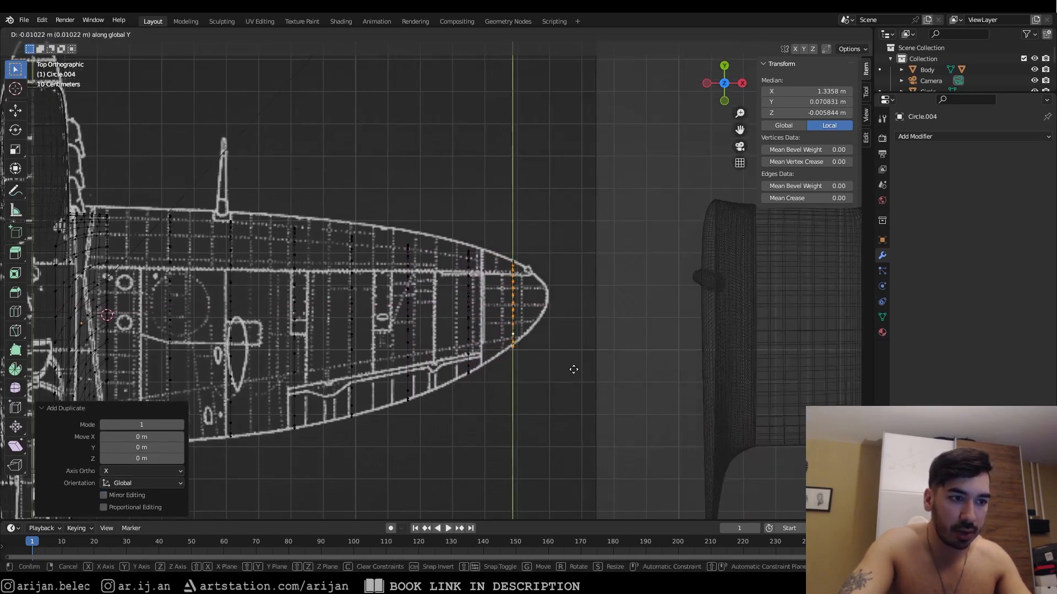
{"action": "key", "text": "x"}
{"action": "left_click", "coordinate": [601, 368]}
{"action": "key", "text": "s"}
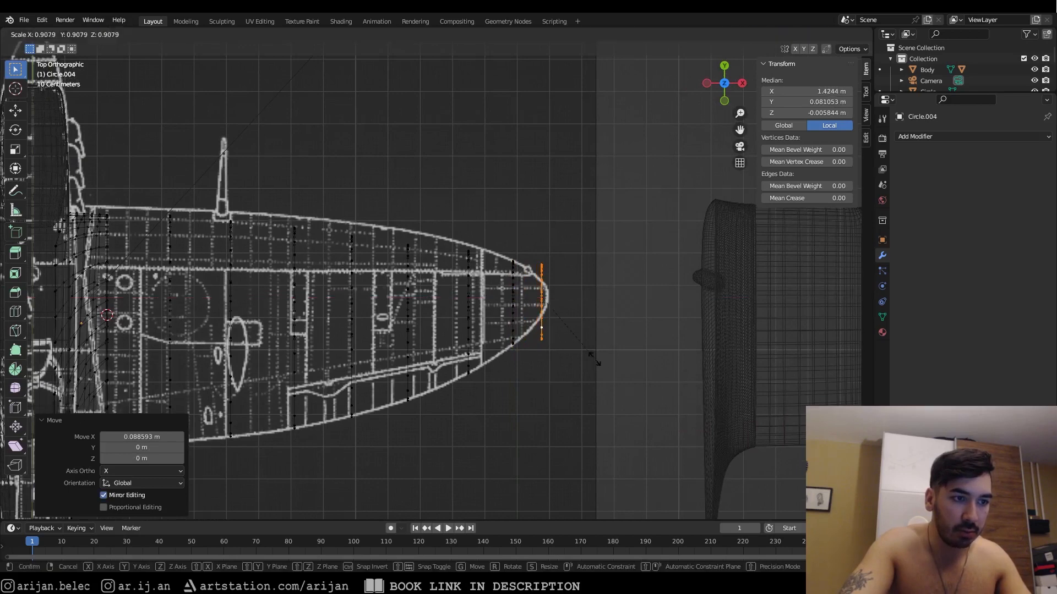
{"action": "left_click", "coordinate": [576, 337]}
{"action": "key", "text": "g"}
{"action": "key", "text": "y"}
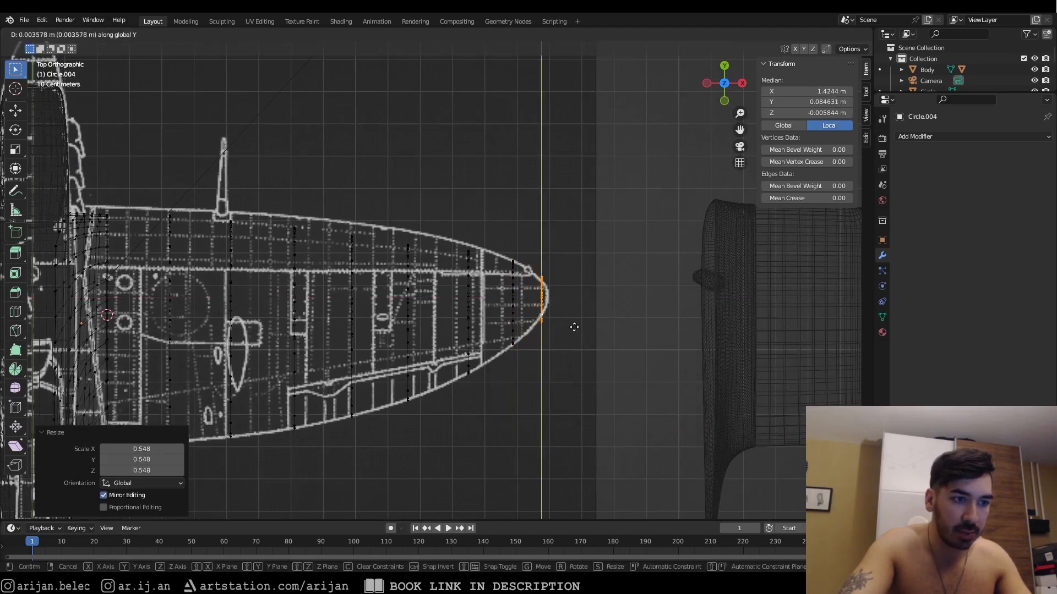
{"action": "left_click", "coordinate": [575, 325]}
Step: Scale the wingtip section loop to 0.780 along Y and fine-tune its overall size to fit the blueprint outline
{"action": "scroll", "coordinate": [621, 353], "scroll_direction": "up", "scroll_amount": 3}
{"action": "key", "text": "s"}
{"action": "key", "text": "y"}
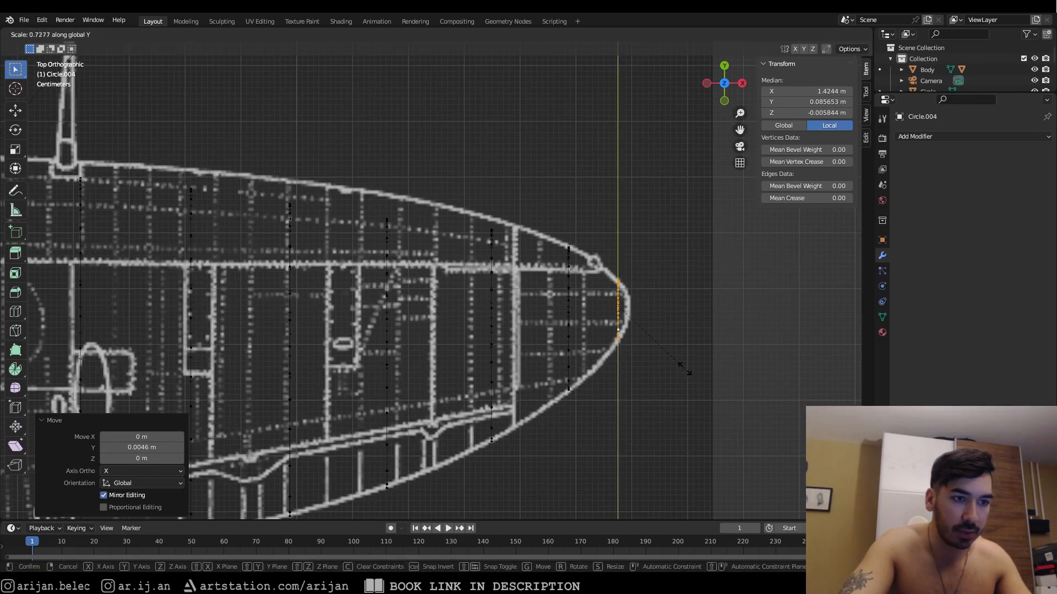
{"action": "left_click", "coordinate": [687, 375]}
{"action": "key", "text": "s"}
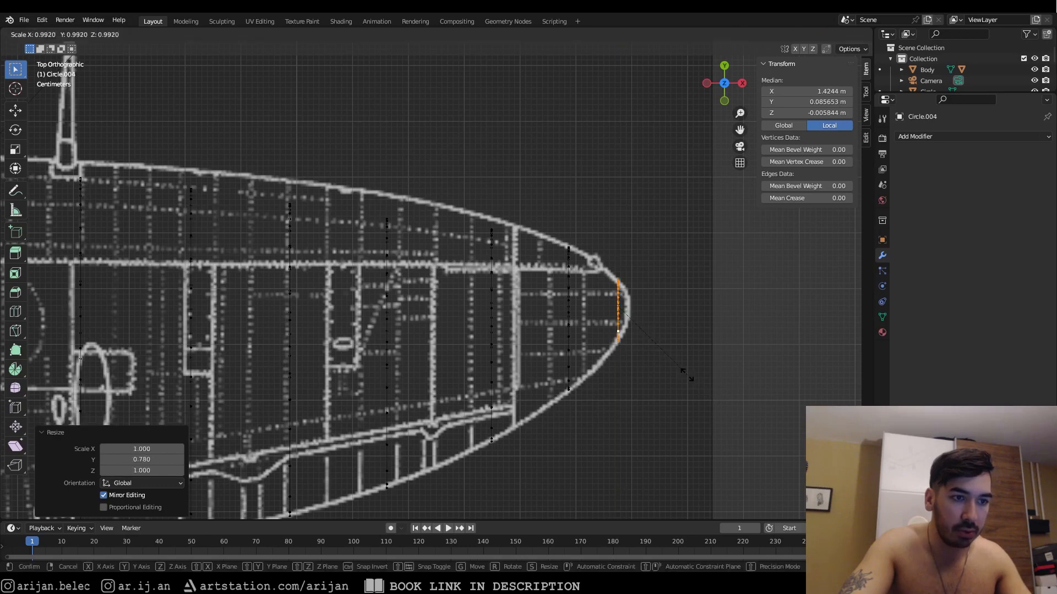
{"action": "left_click", "coordinate": [684, 373]}
Step: Clear the selection and save the file
{"action": "middle_click_drag", "start_coordinate": [684, 373], "coordinate": [372, 196]}
{"action": "scroll", "coordinate": [535, 347], "scroll_direction": "down", "scroll_amount": 4}
{"action": "key", "text": "a"}
{"action": "key", "text": "a"}
{"action": "key", "text": "ctrl+s"}
Step: Select the open edge loop at the outer end of the wing-root section
{"action": "scroll", "coordinate": [321, 253], "scroll_direction": "up", "scroll_amount": 2}
{"action": "key", "text": "2"}
{"action": "scroll", "coordinate": [385, 220], "scroll_direction": "up", "scroll_amount": 2}
{"action": "middle_click_drag", "start_coordinate": [418, 264], "coordinate": [484, 240]}
{"action": "key", "text": "1"}
{"action": "left_click", "coordinate": [295, 177], "text": "alt"}
{"action": "scroll", "coordinate": [484, 240], "scroll_direction": "up", "scroll_amount": 3}
{"action": "middle_click_drag", "start_coordinate": [485, 240], "coordinate": [361, 167]}
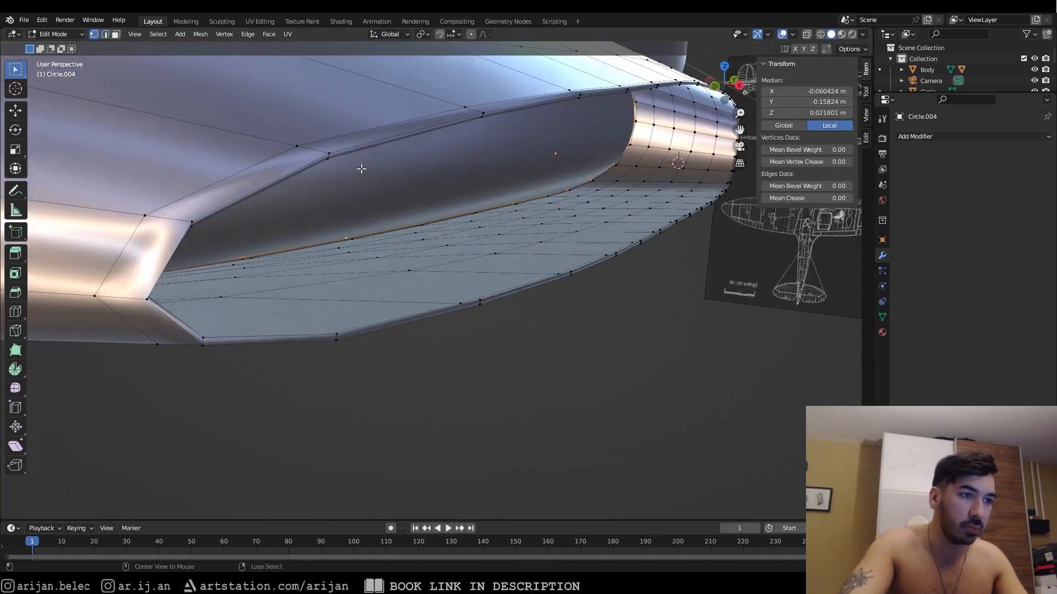
{"action": "left_click", "coordinate": [359, 155], "text": "alt"}
Step: Show the mesh in wireframe and box-select every section loop from the wing root's outer edge to the tip
{"action": "scroll", "coordinate": [380, 168], "scroll_direction": "down", "scroll_amount": 4}
{"action": "mouse_move", "coordinate": [539, 265]}
{"action": "middle_mouse_down"}
{"action": "mouse_move", "coordinate": [684, 307]}
{"action": "mouse_move", "coordinate": [552, 240]}
{"action": "middle_mouse_up"}
{"action": "scroll", "coordinate": [684, 307], "scroll_direction": "down", "scroll_amount": 3}
{"action": "key", "text": "shift+z"}
{"action": "key", "text": "b"}
{"action": "left_click_drag", "start_coordinate": [472, 160], "coordinate": [694, 364]}
{"action": "scroll", "coordinate": [691, 367], "scroll_direction": "down", "scroll_amount": 1}
{"action": "scroll", "coordinate": [691, 367], "scroll_direction": "down", "scroll_amount": 2}
{"action": "middle_click_drag", "start_coordinate": [691, 367], "coordinate": [572, 385], "text": "shift"}
{"action": "key", "text": "b"}
{"action": "left_click_drag", "start_coordinate": [427, 200], "coordinate": [712, 438]}
{"action": "middle_click_drag", "start_coordinate": [575, 289], "coordinate": [587, 304], "text": "shift"}
Step: Connect the selected section loops into a wing surface with LoopTools Loft and return to solid shading
{"action": "right_click", "coordinate": [487, 220]}
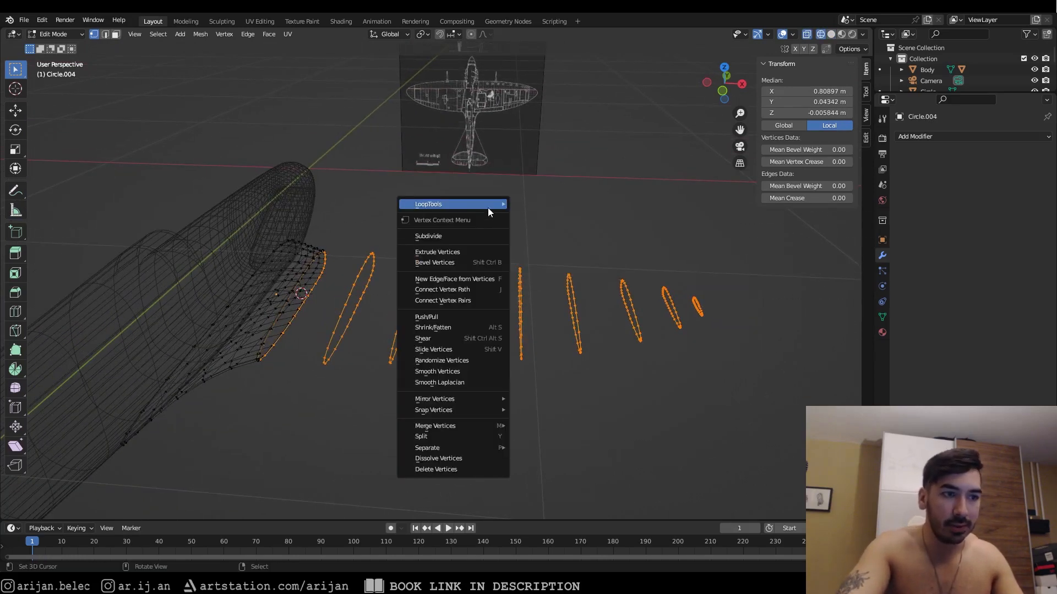
{"action": "mouse_move", "coordinate": [488, 207]}
{"action": "left_click", "coordinate": [532, 259]}
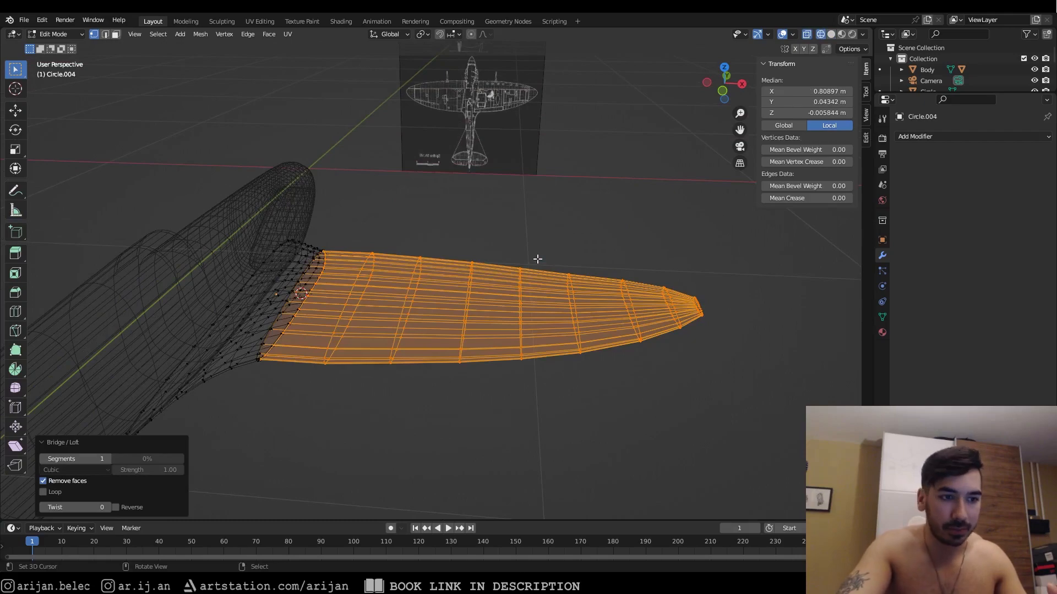
{"action": "mouse_move", "coordinate": [535, 281]}
{"action": "middle_mouse_down"}
{"action": "mouse_move", "coordinate": [464, 372]}
{"action": "mouse_move", "coordinate": [567, 407]}
{"action": "middle_mouse_up"}
{"action": "key", "text": "shift+z"}
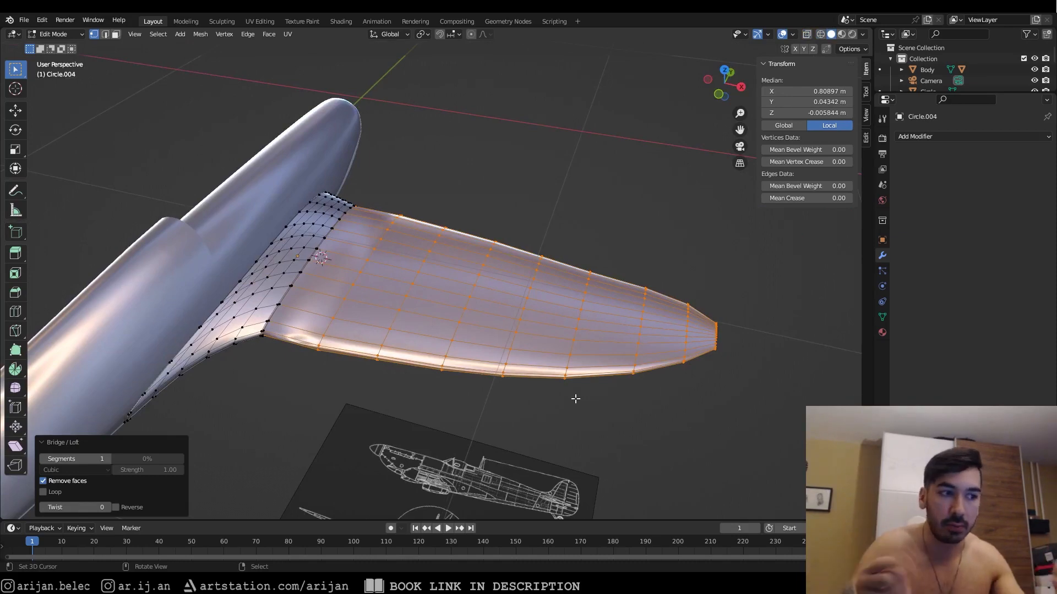
Step: Delete one ring of faces around the middle of the wing, leaving a gap between two section loops
{"action": "middle_click_drag", "start_coordinate": [564, 361], "coordinate": [518, 283]}
{"action": "left_click", "coordinate": [517, 284], "text": "alt"}
{"action": "key", "text": "x"}
{"action": "left_click", "coordinate": [531, 306]}
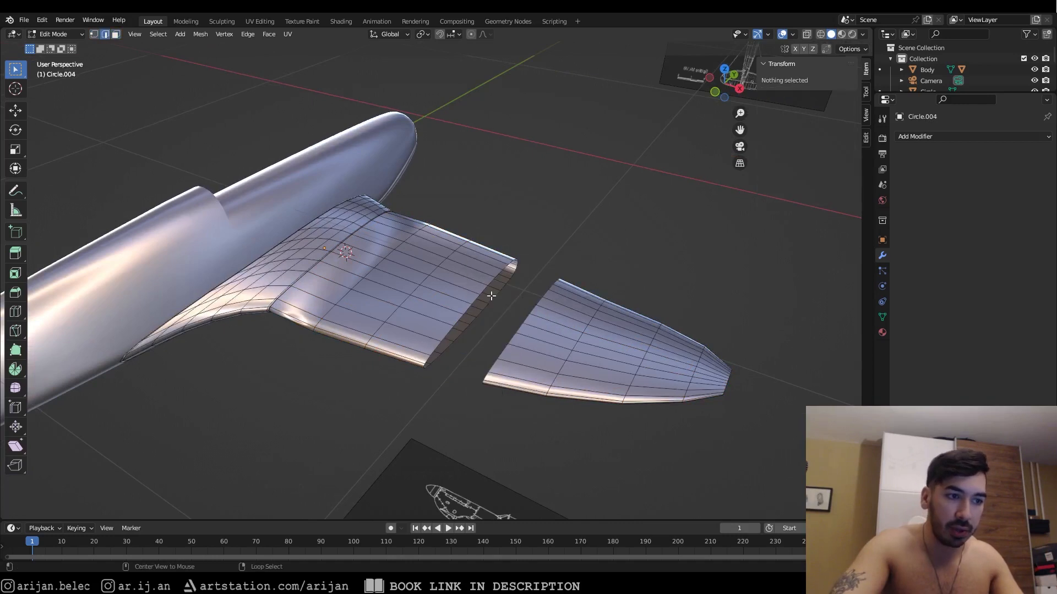
Step: Bridge the two open edge loops at the gap with LoopTools and increase the Twist to skew the connecting faces
{"action": "key", "text": "2"}
{"action": "right_click", "coordinate": [381, 220]}
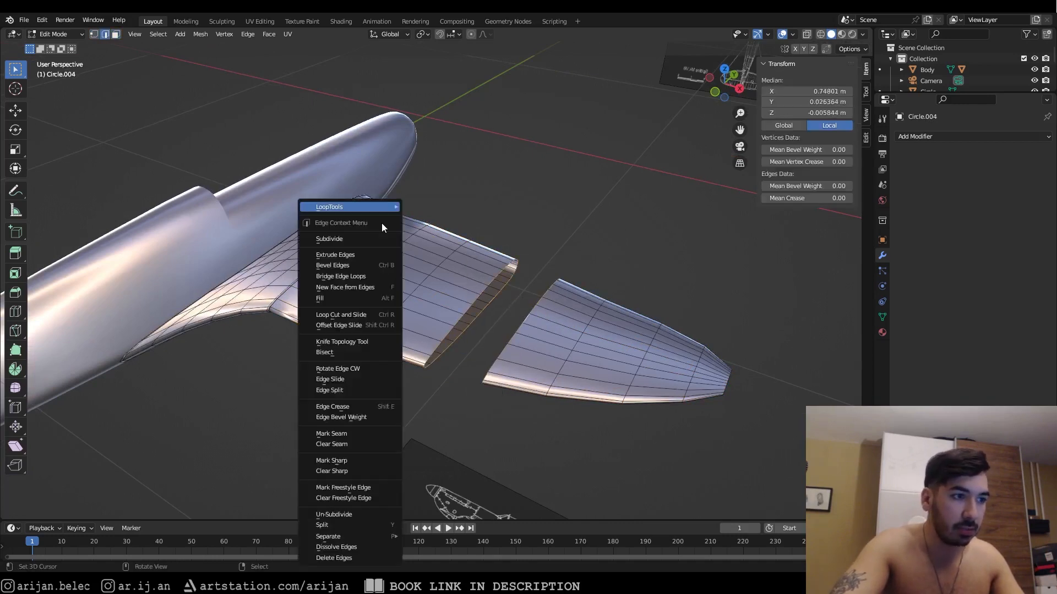
{"action": "mouse_move", "coordinate": [386, 207]}
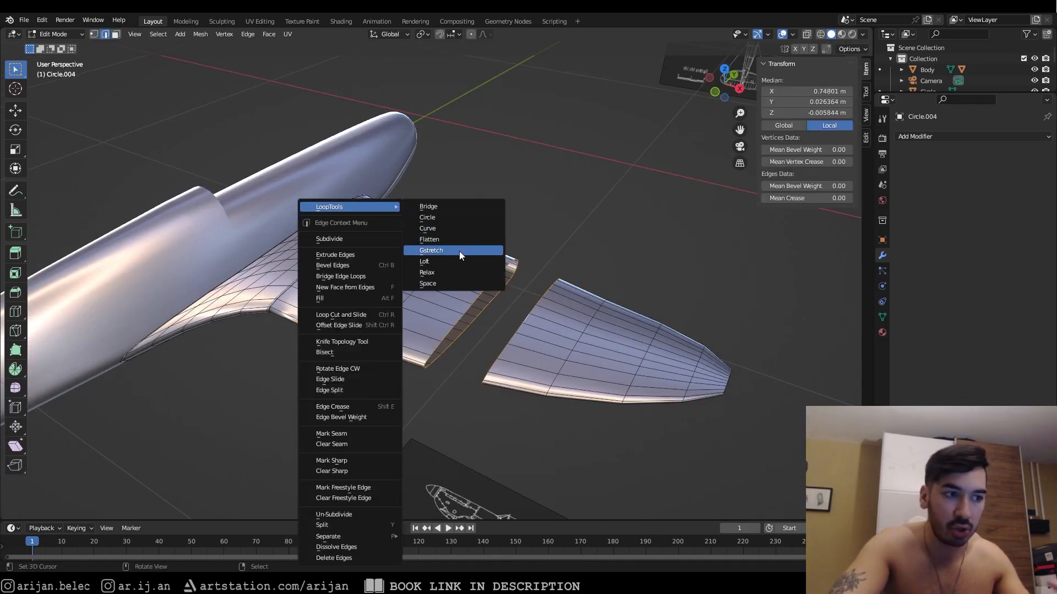
{"action": "left_click", "coordinate": [444, 207]}
{"action": "left_click", "coordinate": [108, 507]}
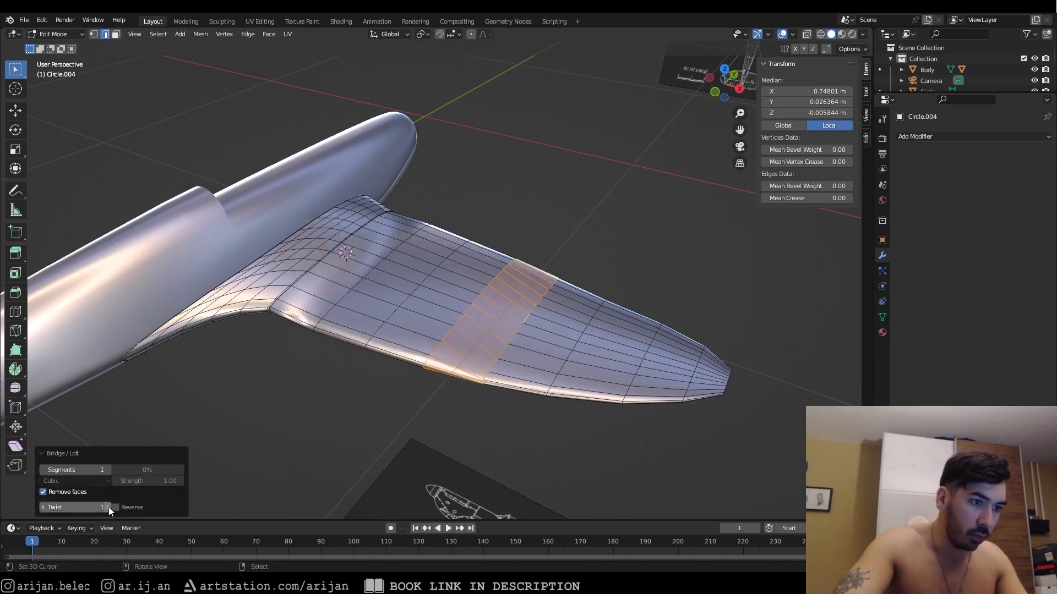
{"action": "left_click", "coordinate": [108, 507]}
{"action": "left_click", "coordinate": [108, 508]}
{"action": "key", "text": "Tab"}
{"action": "middle_click_drag", "start_coordinate": [364, 373], "coordinate": [482, 297]}
{"action": "key", "text": "Tab"}
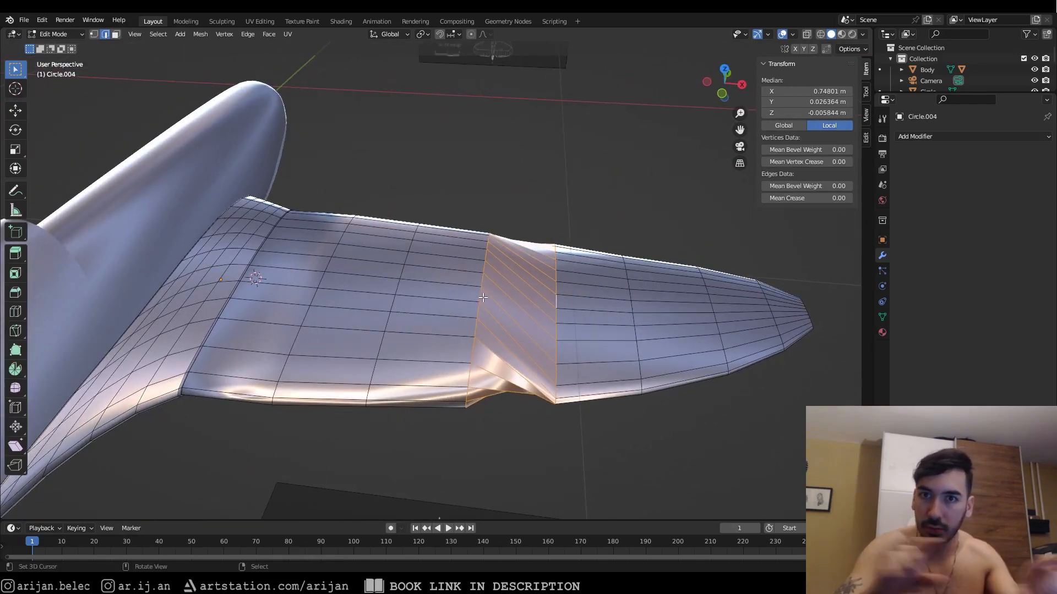
{"action": "middle_click_drag", "start_coordinate": [483, 297], "coordinate": [515, 276]}
{"action": "key", "text": "alt+a"}
{"action": "middle_click_drag", "start_coordinate": [336, 278], "coordinate": [400, 276]}
{"action": "middle_click_drag", "start_coordinate": [385, 338], "coordinate": [497, 306]}
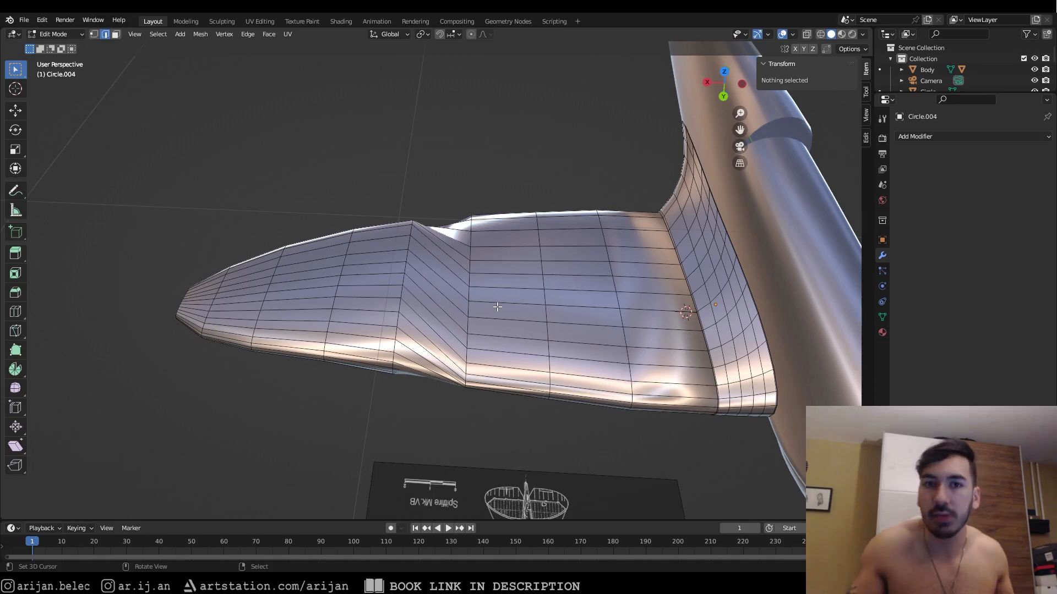
Step: Select the twisted ring of faces in the middle of the wing and delete it
{"action": "key", "text": "3"}
{"action": "left_click", "coordinate": [482, 291], "text": "alt"}
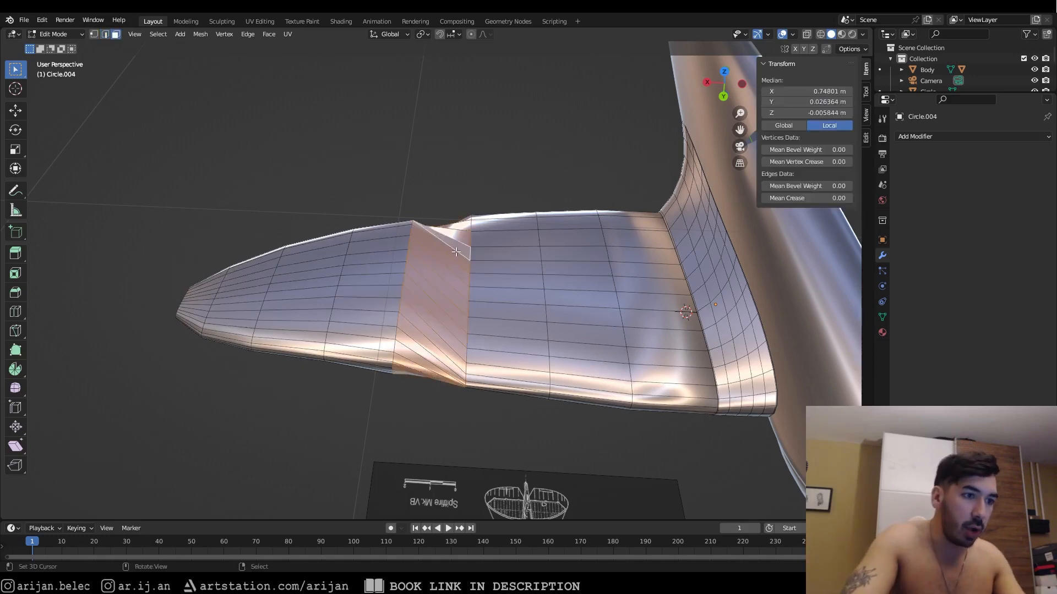
{"action": "middle_click_drag", "start_coordinate": [483, 290], "coordinate": [457, 234]}
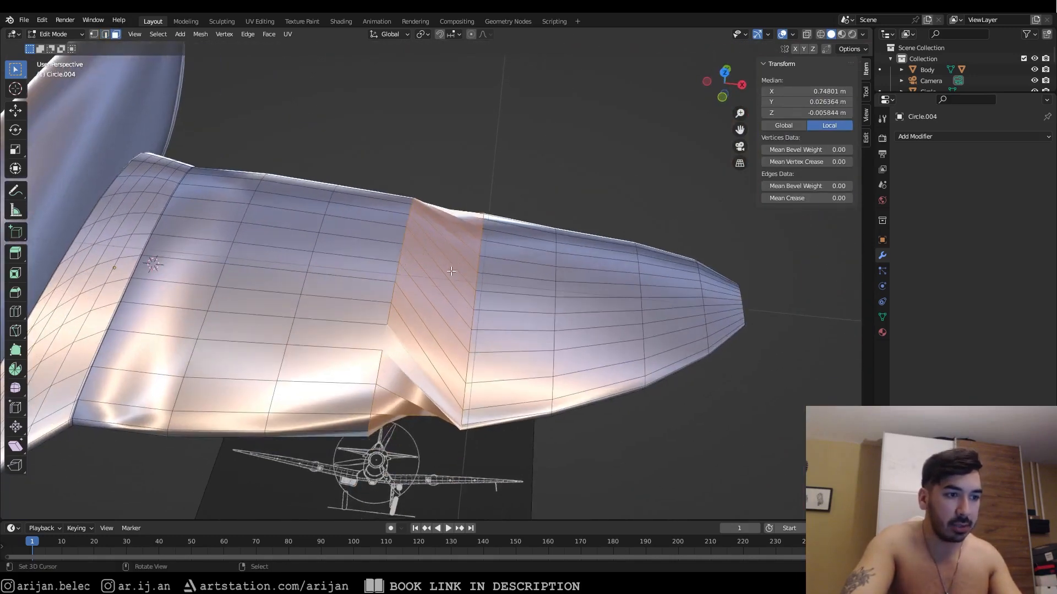
{"action": "key", "text": "x"}
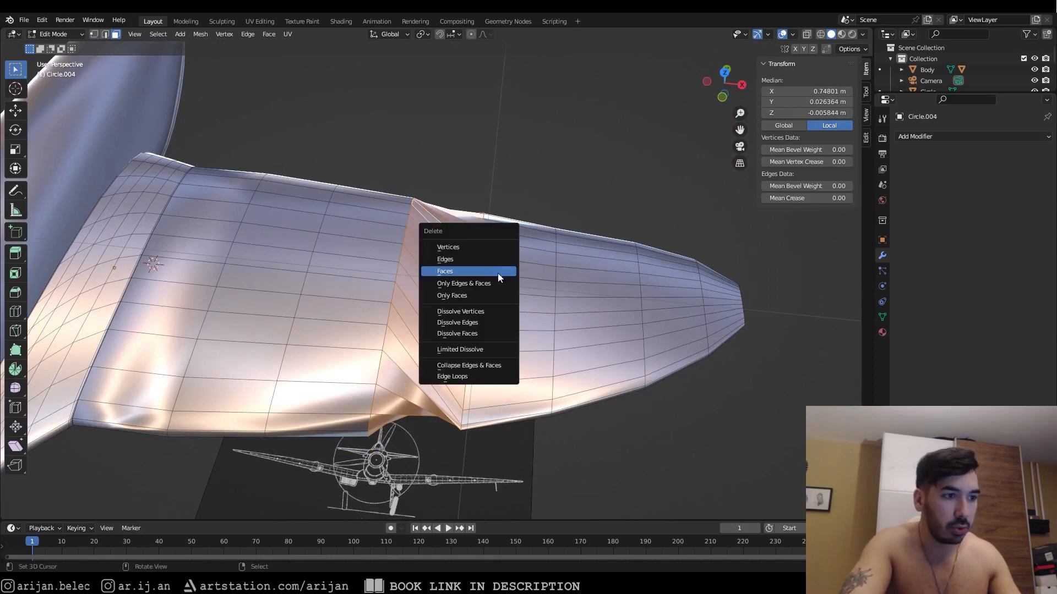
{"action": "left_click", "coordinate": [469, 273]}
Step: Select both open edge loops at the mid-wing gap and reconnect them with LoopTools Loft, using a Twist of 0
{"action": "key", "text": "2"}
{"action": "right_click", "coordinate": [408, 264], "text": "alt"}
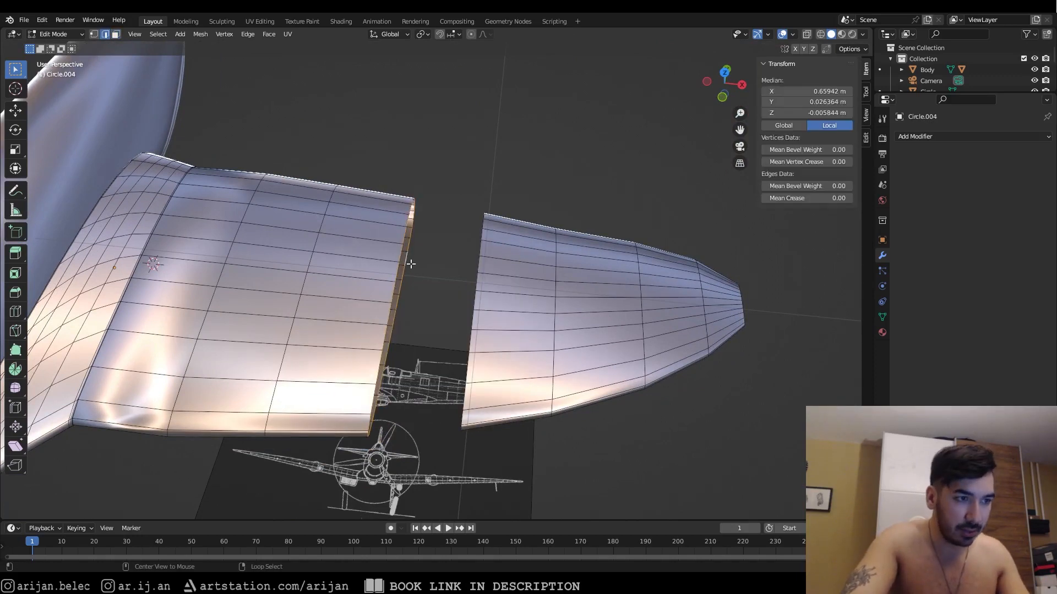
{"action": "middle_click_drag", "start_coordinate": [409, 263], "coordinate": [446, 267]}
{"action": "scroll", "coordinate": [451, 262], "scroll_direction": "up", "scroll_amount": 2}
{"action": "right_click", "coordinate": [467, 270], "text": "alt+shift"}
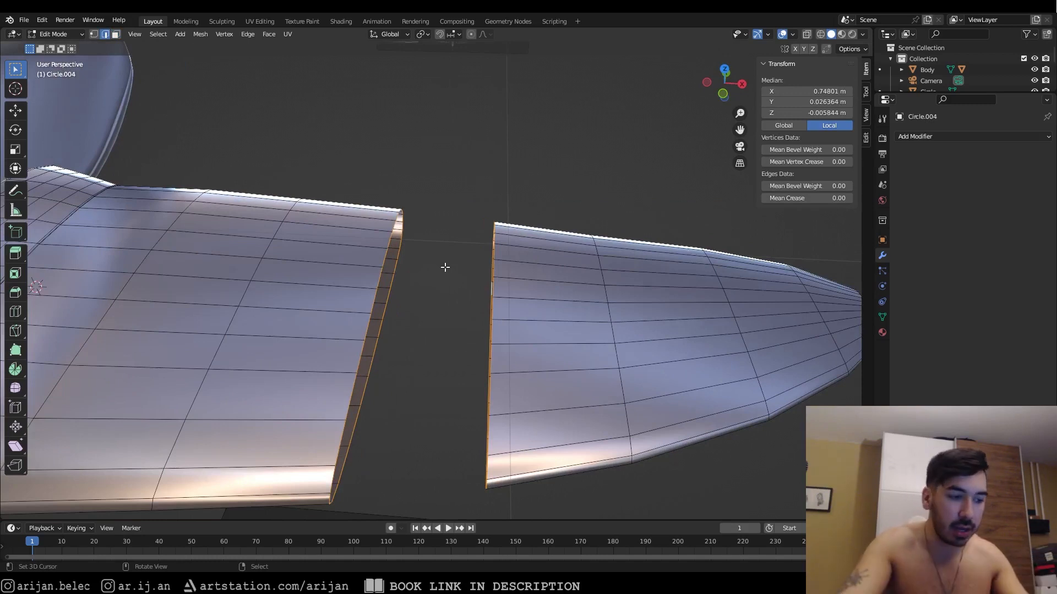
{"action": "key", "text": "w"}
{"action": "mouse_move", "coordinate": [425, 207]}
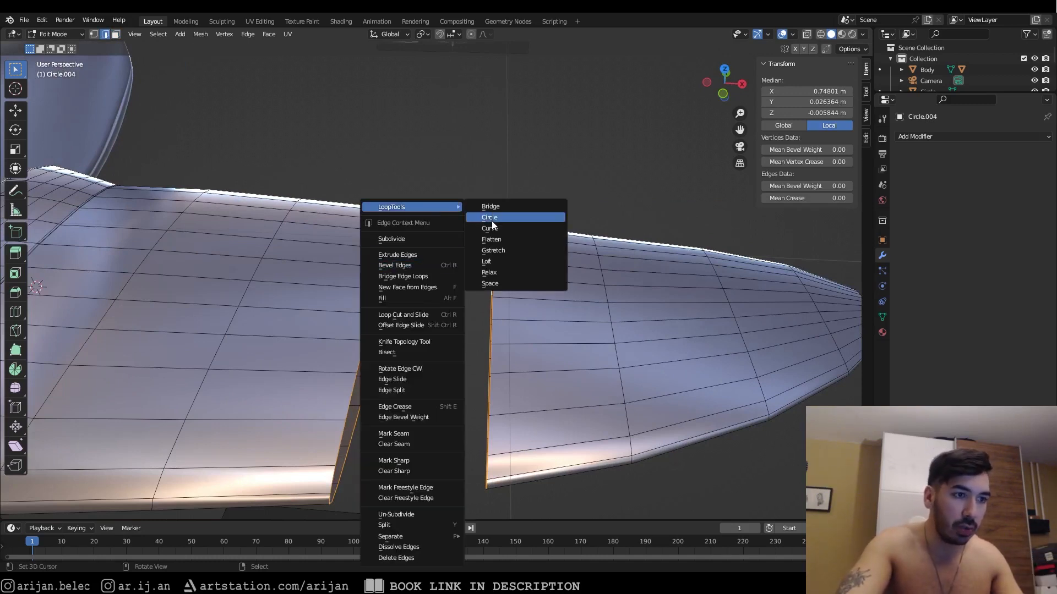
{"action": "left_click", "coordinate": [504, 261]}
{"action": "middle_click_drag", "start_coordinate": [454, 330], "coordinate": [422, 303]}
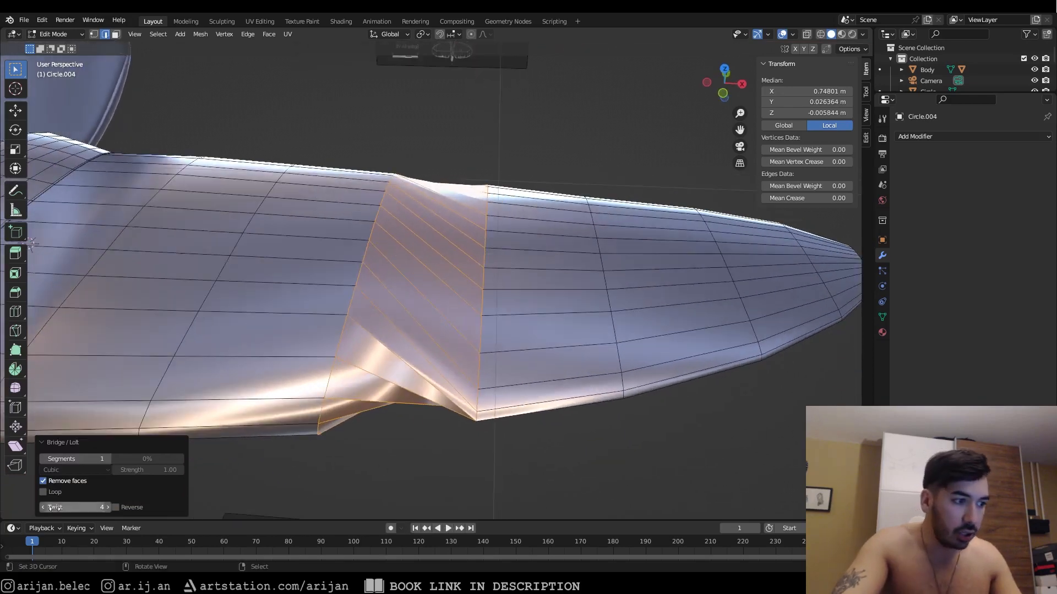
{"action": "mouse_move", "coordinate": [72, 507]}
{"action": "left_mouse_down"}
{"action": "mouse_move", "coordinate": [53, 507]}
{"action": "mouse_move", "coordinate": [72, 507]}
{"action": "left_mouse_up"}
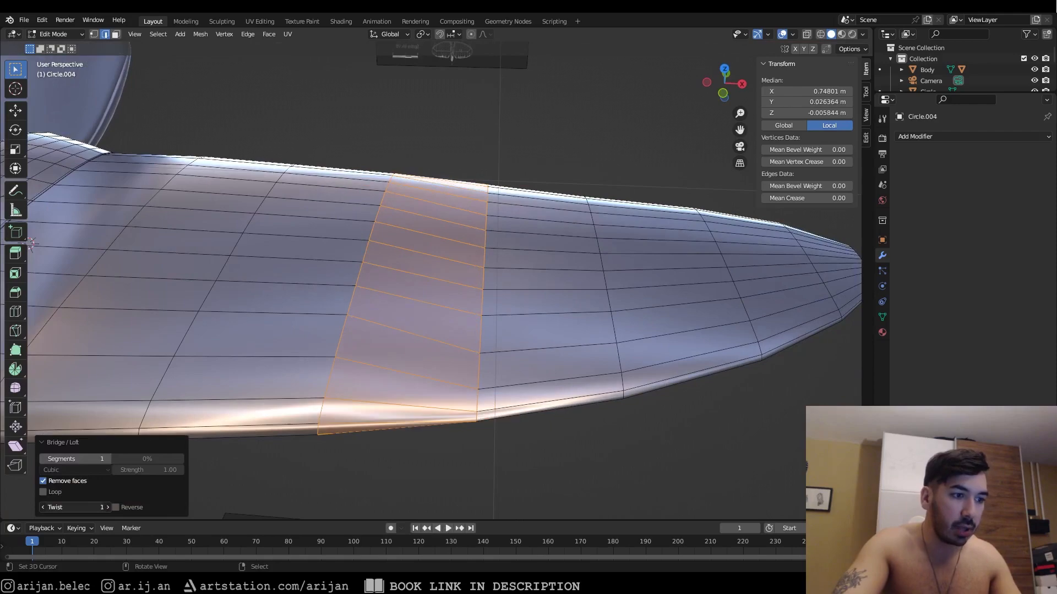
{"action": "left_click", "coordinate": [42, 507]}
{"action": "middle_click_drag", "start_coordinate": [495, 299], "coordinate": [629, 362]}
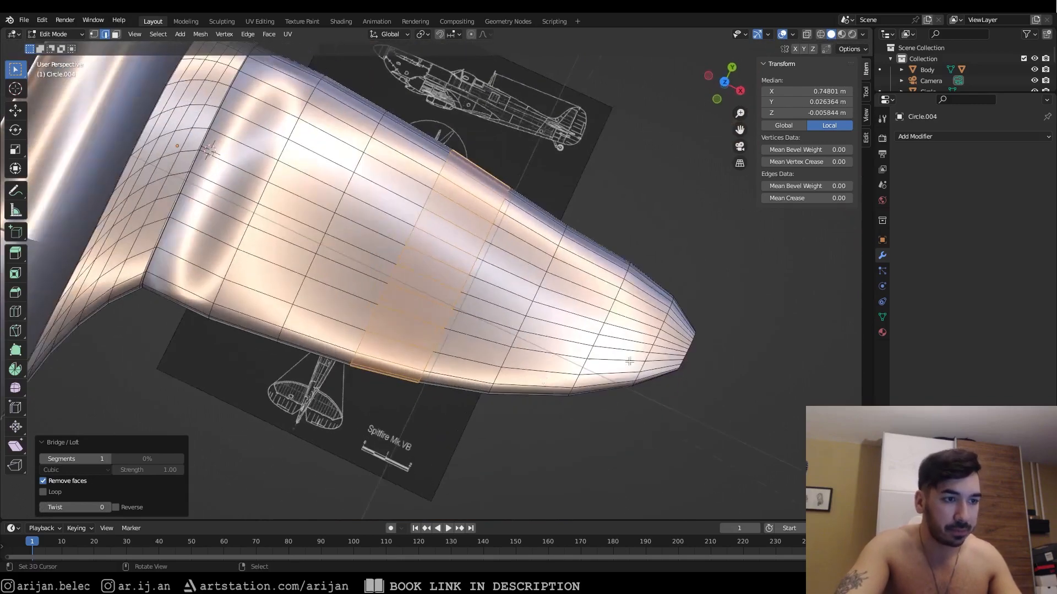
{"action": "middle_click_drag", "start_coordinate": [484, 330], "coordinate": [517, 286]}
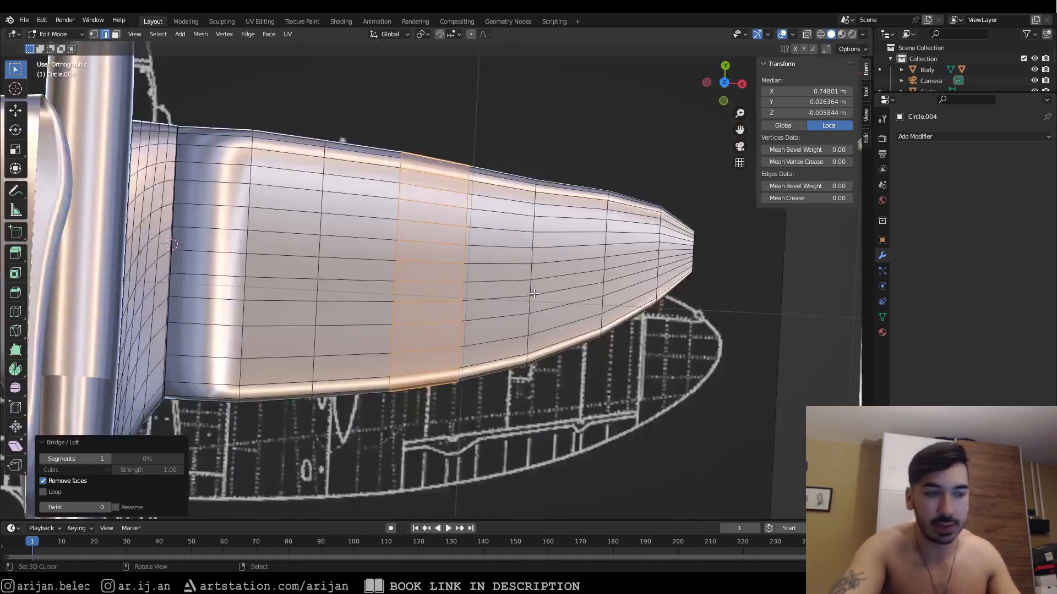
Step: In top view, move the leading-edge vertices of the section just outboard of the gun barrel along Y to the blueprint outline, using proportional editing
{"action": "key", "text": "KP_7"}
{"action": "middle_click_drag", "start_coordinate": [468, 192], "coordinate": [472, 242], "text": "shift"}
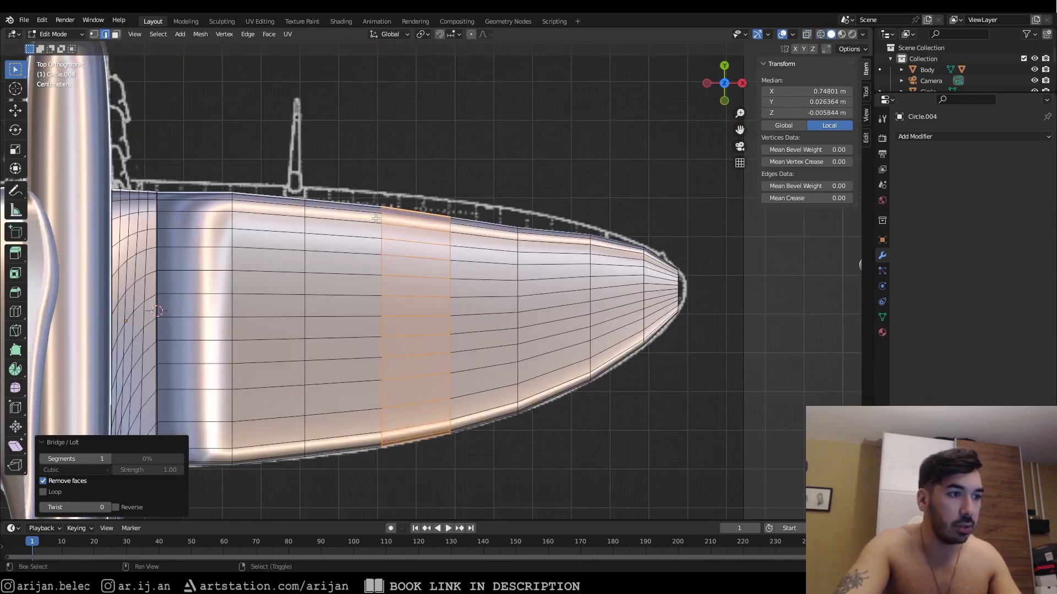
{"action": "middle_click_drag", "start_coordinate": [376, 219], "coordinate": [400, 239], "text": "shift"}
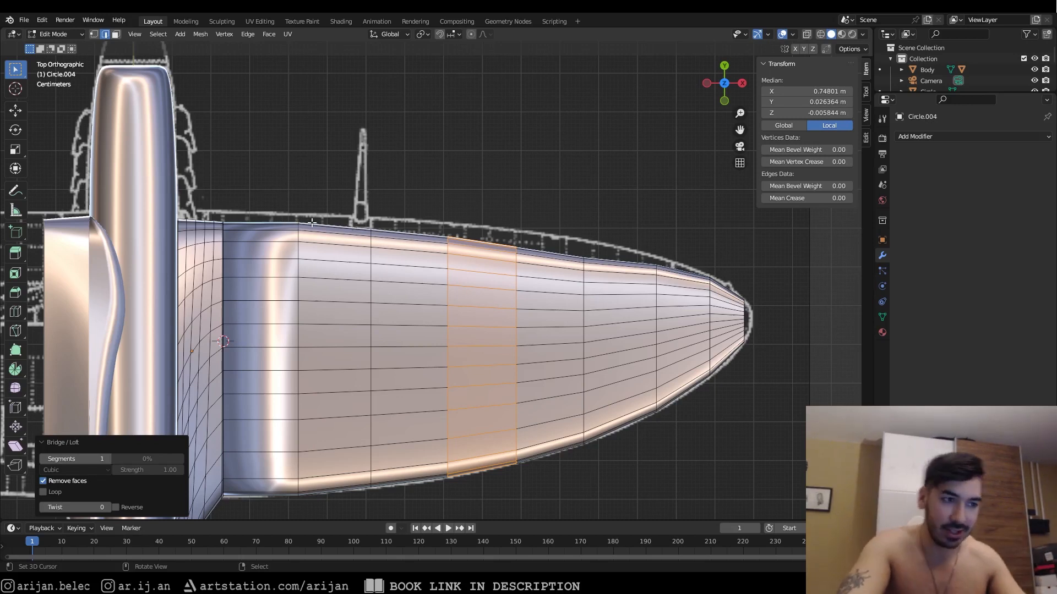
{"action": "scroll", "coordinate": [330, 228], "scroll_direction": "up", "scroll_amount": 1}
{"action": "key", "text": "alt+z"}
{"action": "key", "text": "a"}
{"action": "key", "text": "alt+a"}
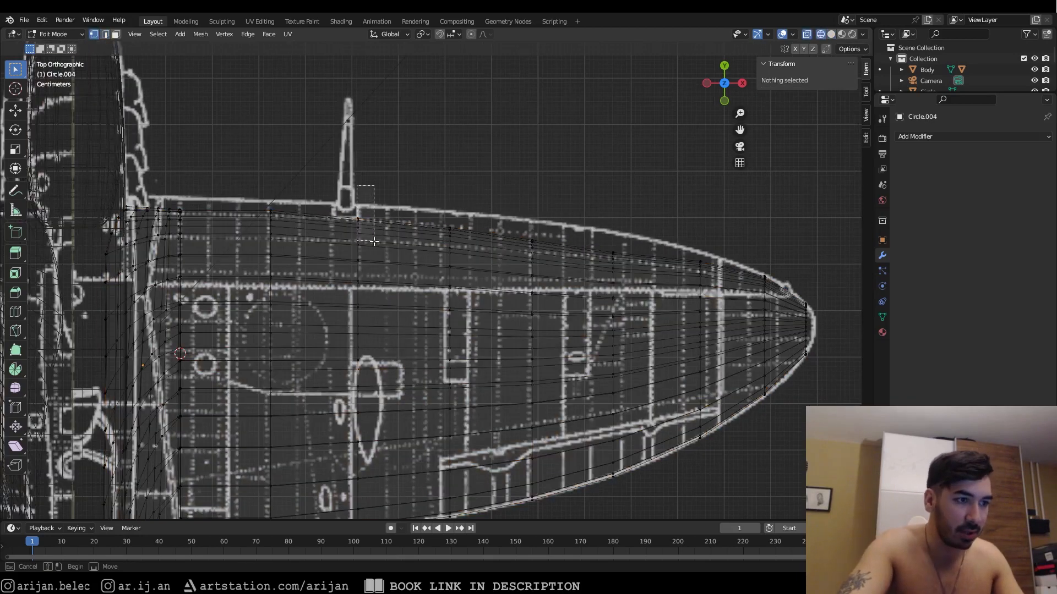
{"action": "left_click_drag", "start_coordinate": [349, 211], "coordinate": [379, 252]}
{"action": "key", "text": "alt+z"}
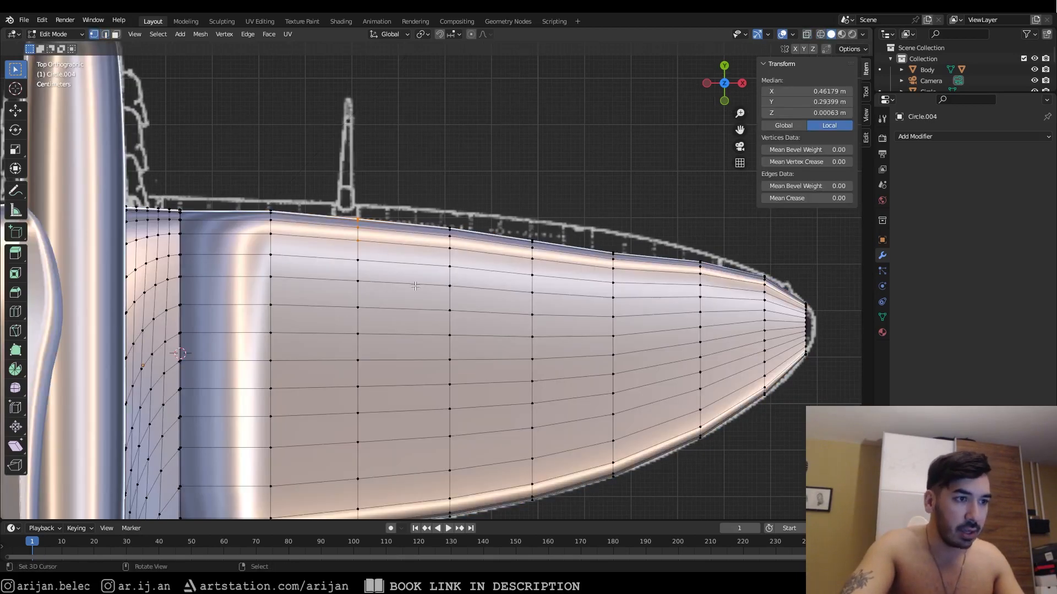
{"action": "key", "text": "alt+z"}
{"action": "key", "text": "alt+z"}
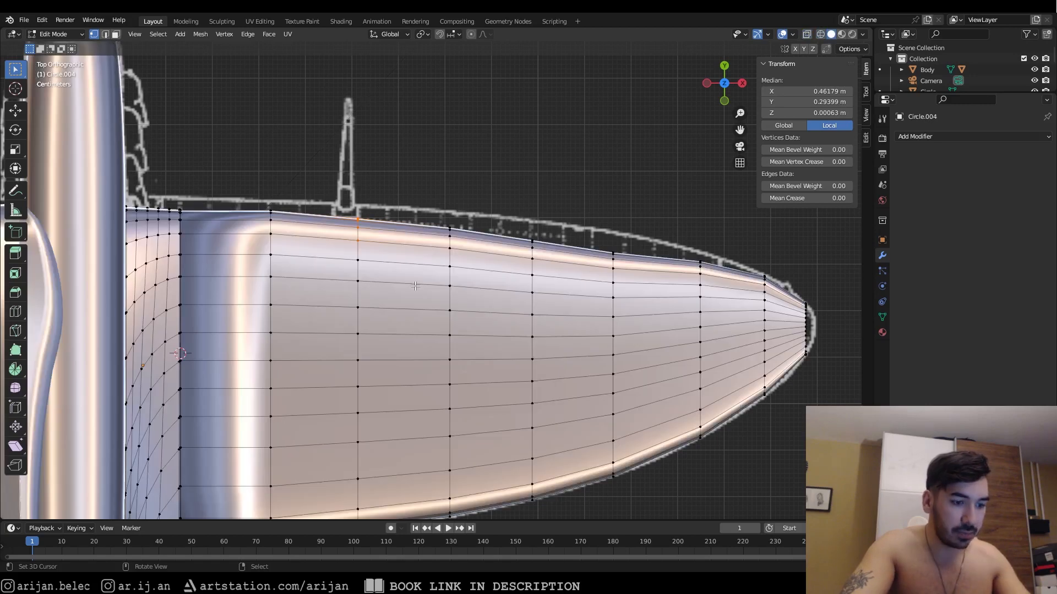
{"action": "key", "text": "g"}
{"action": "key", "text": "y"}
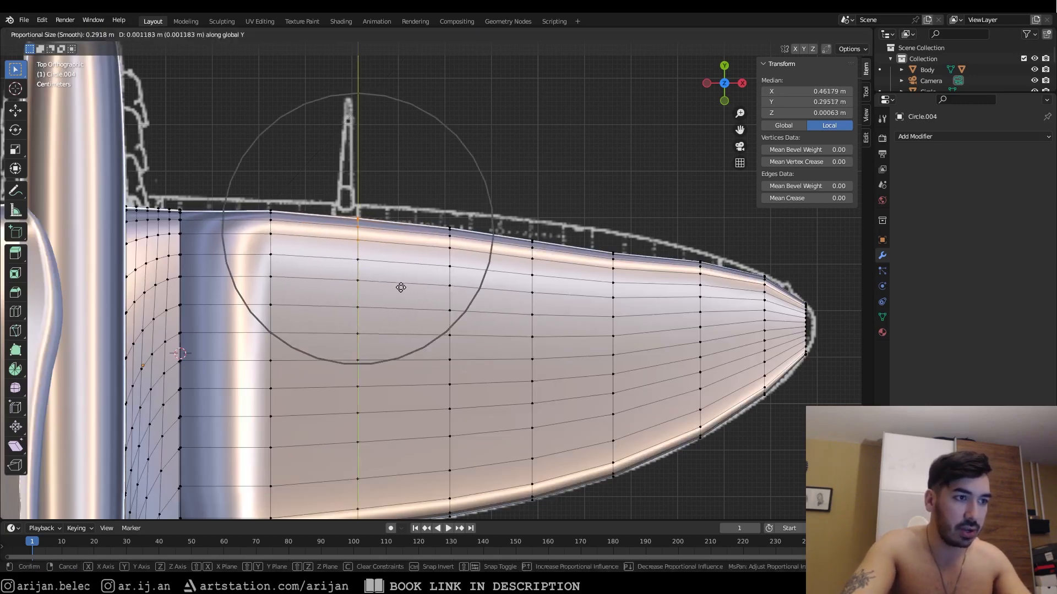
{"action": "left_click", "coordinate": [402, 282]}
Step: Move the leading-edge vertices of the next section outboard up to the blueprint outline with proportional editing
{"action": "key", "text": "alt+z"}
{"action": "key", "text": "a"}
{"action": "key", "text": "a"}
{"action": "left_click_drag", "start_coordinate": [421, 205], "coordinate": [470, 273]}
{"action": "key", "text": "alt+z"}
{"action": "key", "text": "g"}
{"action": "left_click", "coordinate": [469, 264]}
Step: Try to move the following section's leading-edge vertices along Y to the outline with a smaller proportional editing radius
{"action": "key", "text": "alt+z"}
{"action": "key", "text": "a"}
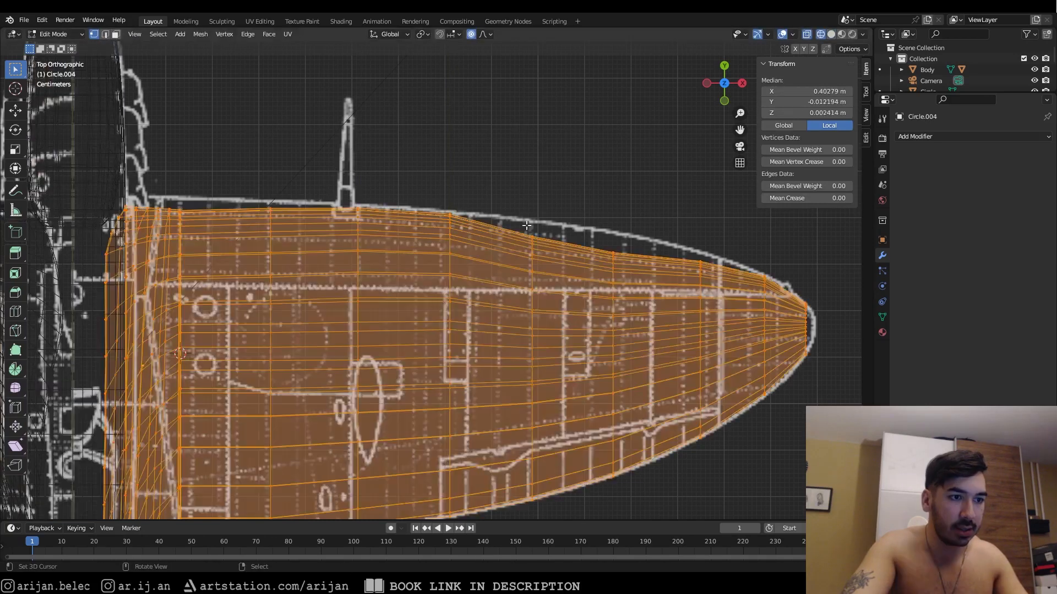
{"action": "key", "text": "a"}
{"action": "left_click_drag", "start_coordinate": [506, 207], "coordinate": [553, 289]}
{"action": "key", "text": "alt+z"}
{"action": "key", "text": "g"}
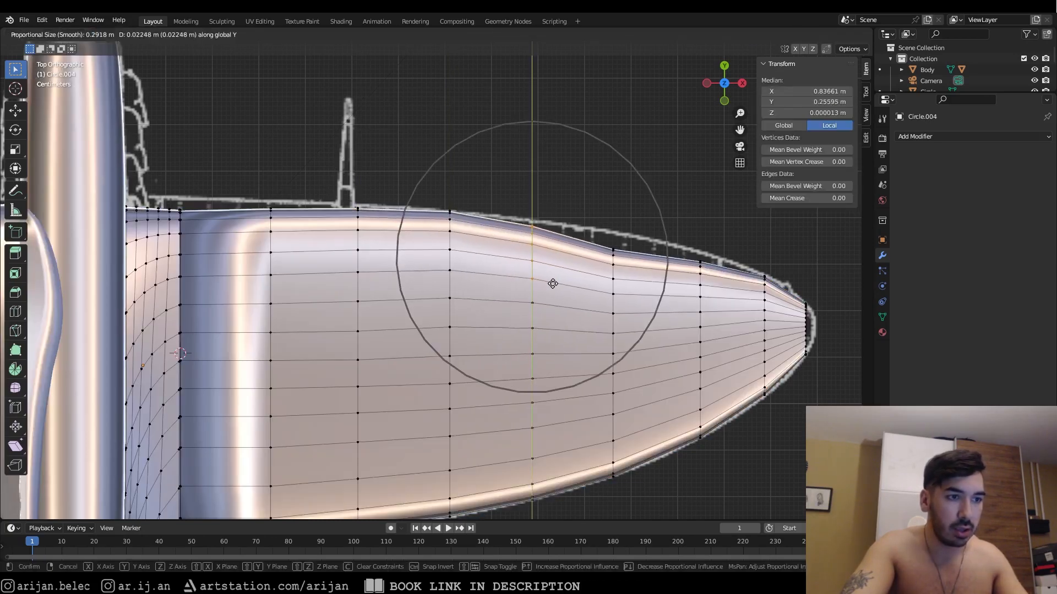
{"action": "key", "text": "y"}
{"action": "scroll", "coordinate": [553, 281], "scroll_direction": "down", "scroll_amount": 1}
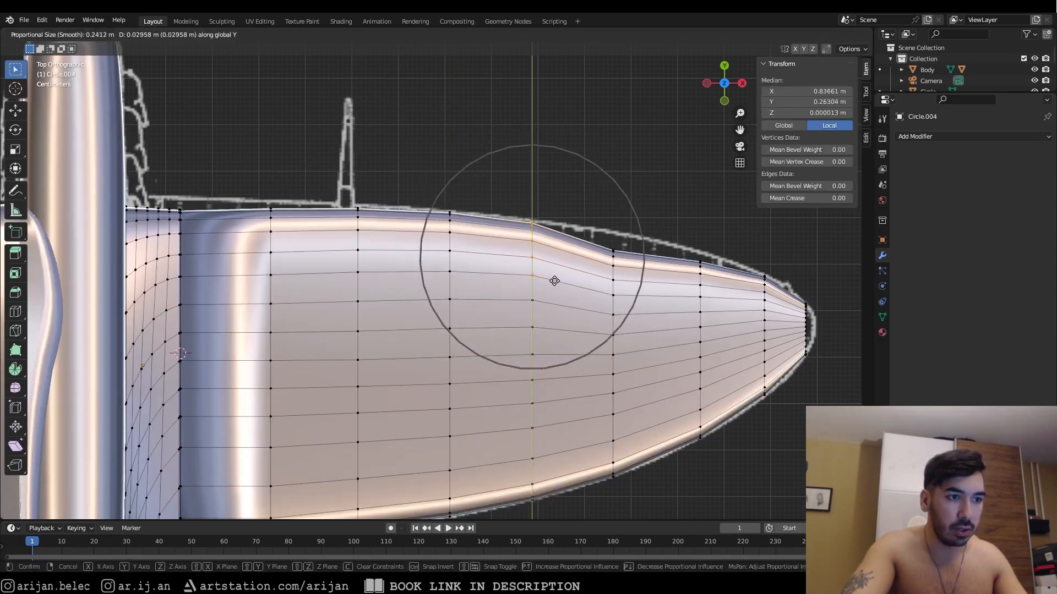
{"action": "right_click", "coordinate": [555, 284]}
Step: Undo the recent leading-edge vertex moves on the outer wing sections
{"action": "key", "text": "ctrl+z"}
{"action": "key", "text": "ctrl+z"}
{"action": "key", "text": "ctrl+z"}
{"action": "key", "text": "ctrl+z"}
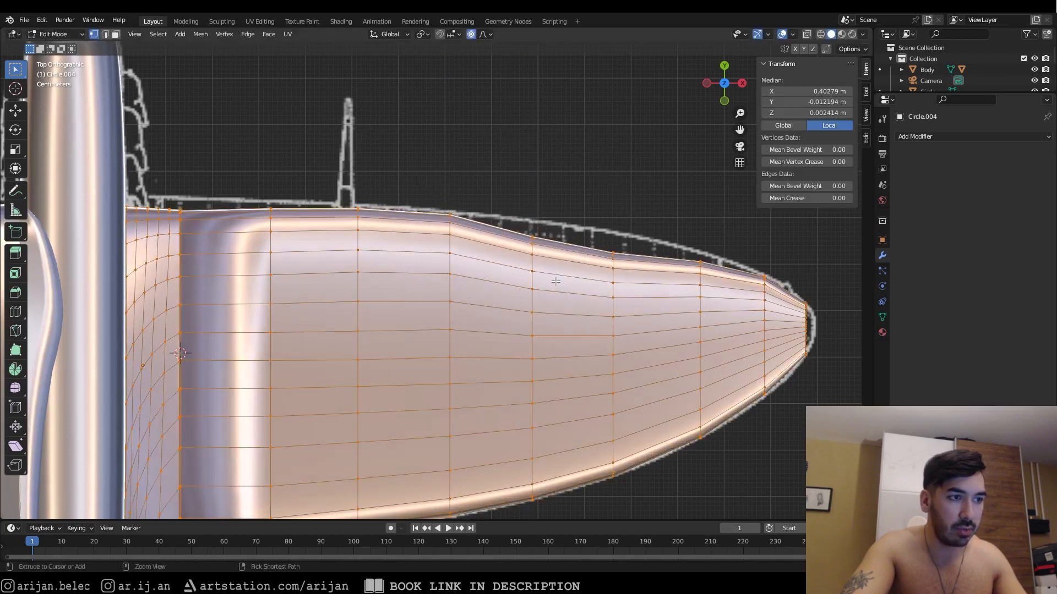
{"action": "scroll", "coordinate": [435, 253], "scroll_direction": "up", "scroll_amount": 2}
{"action": "key", "text": "g"}
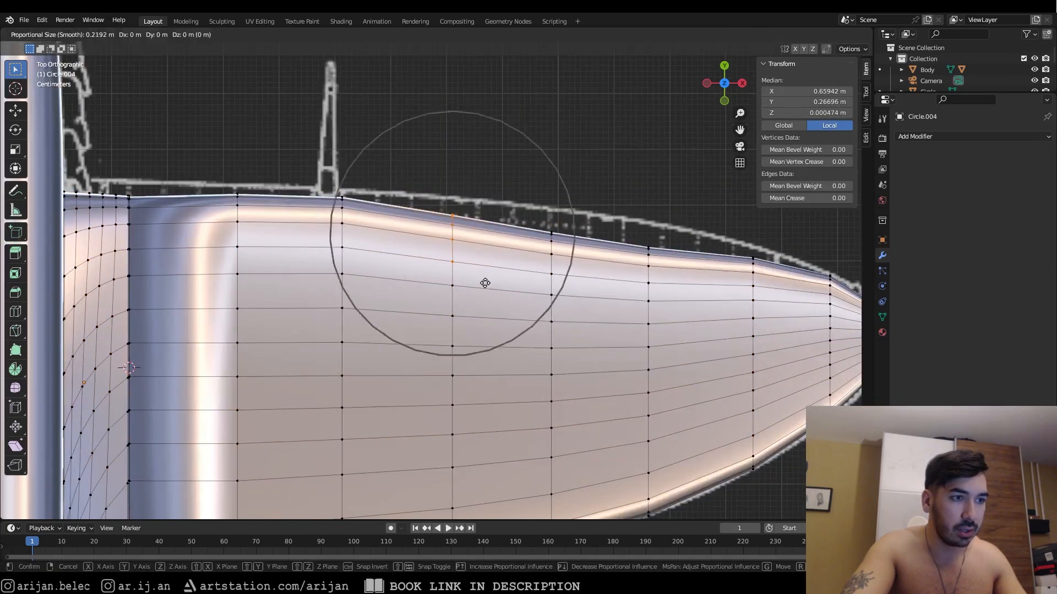
{"action": "scroll", "coordinate": [484, 279], "scroll_direction": "up", "scroll_amount": 5}
{"action": "key", "text": "y"}
{"action": "right_click", "coordinate": [486, 275]}
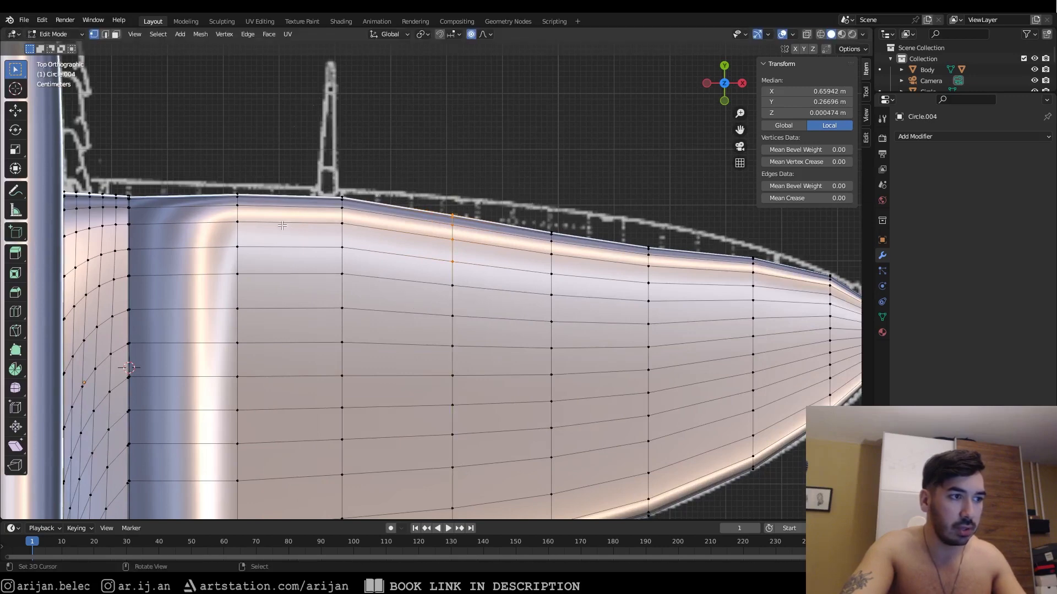
Step: Move the leading-edge vertices of the two sections flanking the gun barrel about 0.008 m backward along Y with proportional editing
{"action": "key", "text": "shift+z"}
{"action": "left_click_drag", "start_coordinate": [214, 164], "coordinate": [378, 239]}
{"action": "key", "text": "shift+z"}
{"action": "key", "text": "g"}
{"action": "key", "text": "y"}
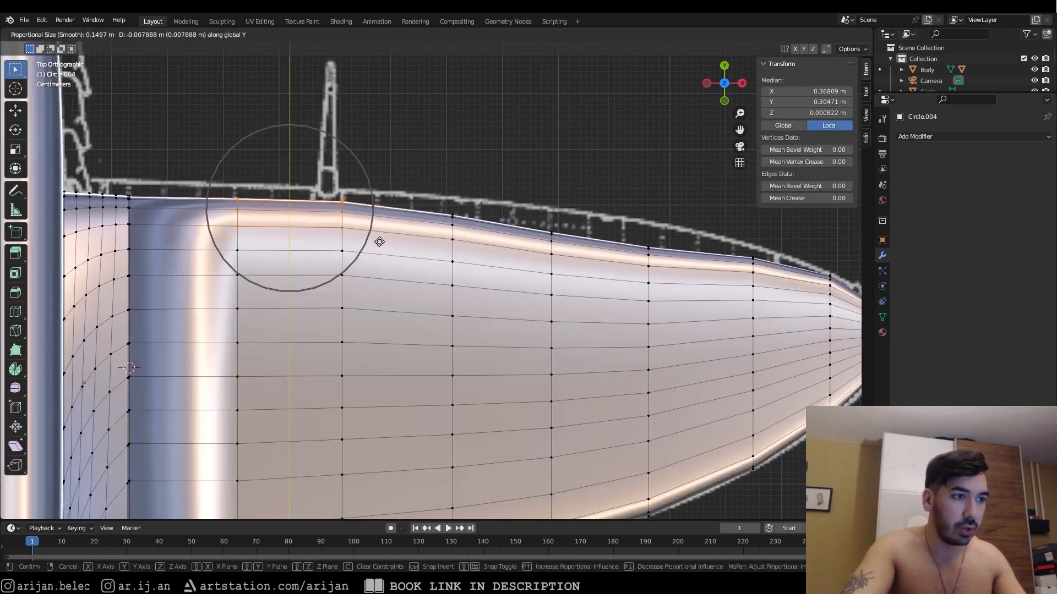
{"action": "left_click", "coordinate": [378, 239]}
Step: Shift the leading-edge vertices of the second section outboard of the gun barrel slightly forward along Y with proportional editing
{"action": "key", "text": "shift+z"}
{"action": "left_click_drag", "start_coordinate": [434, 209], "coordinate": [474, 267]}
{"action": "key", "text": "shift+z"}
{"action": "key", "text": "g"}
{"action": "key", "text": "y"}
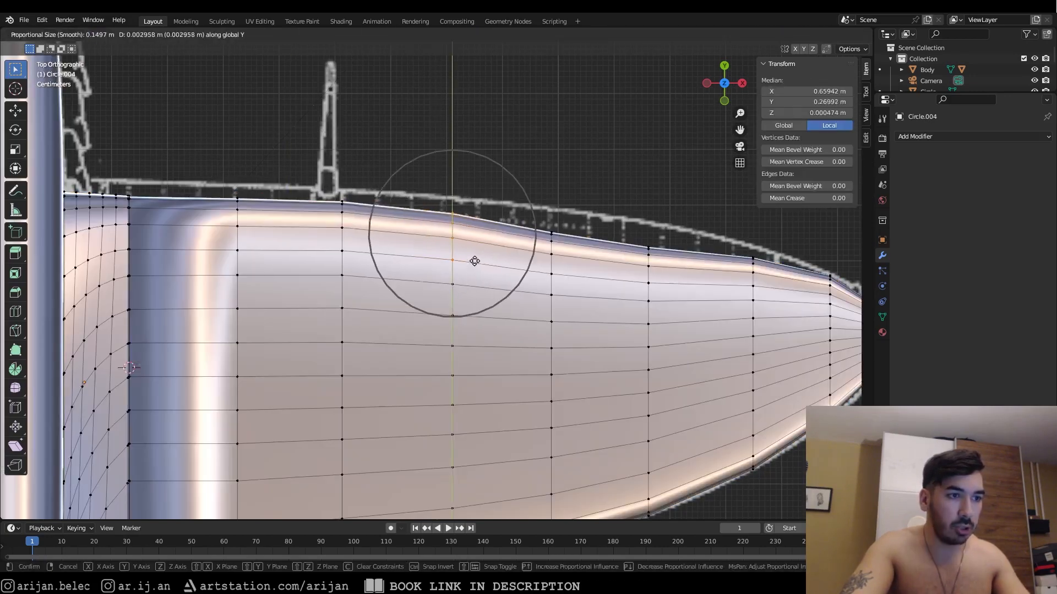
{"action": "left_click", "coordinate": [474, 259]}
Step: Move the leading-edge vertices of the third section outboard of the gun barrel about 0.02 m forward along Y
{"action": "middle_click_drag", "start_coordinate": [512, 261], "coordinate": [484, 262], "text": "shift"}
{"action": "key", "text": "shift+z"}
{"action": "key", "text": "a"}
{"action": "key", "text": "a"}
{"action": "left_click_drag", "start_coordinate": [502, 216], "coordinate": [548, 289]}
{"action": "key", "text": "shift+z"}
{"action": "key", "text": "g"}
{"action": "key", "text": "y"}
{"action": "left_click", "coordinate": [544, 279]}
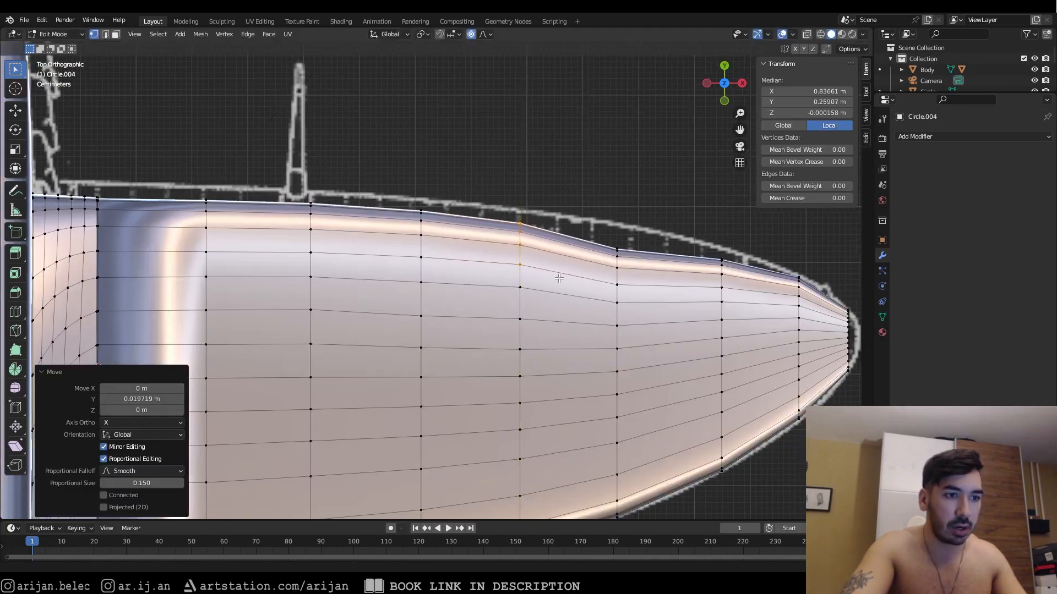
Step: Move the leading-edge vertices of the fourth section outboard of the gun barrel about 0.016 m forward along Y
{"action": "middle_click_drag", "start_coordinate": [558, 279], "coordinate": [516, 289], "text": "shift"}
{"action": "key", "text": "shift+z"}
{"action": "key", "text": "a"}
{"action": "key", "text": "a"}
{"action": "left_click_drag", "start_coordinate": [554, 240], "coordinate": [597, 301]}
{"action": "key", "text": "shift+z"}
{"action": "key", "text": "g"}
{"action": "key", "text": "y"}
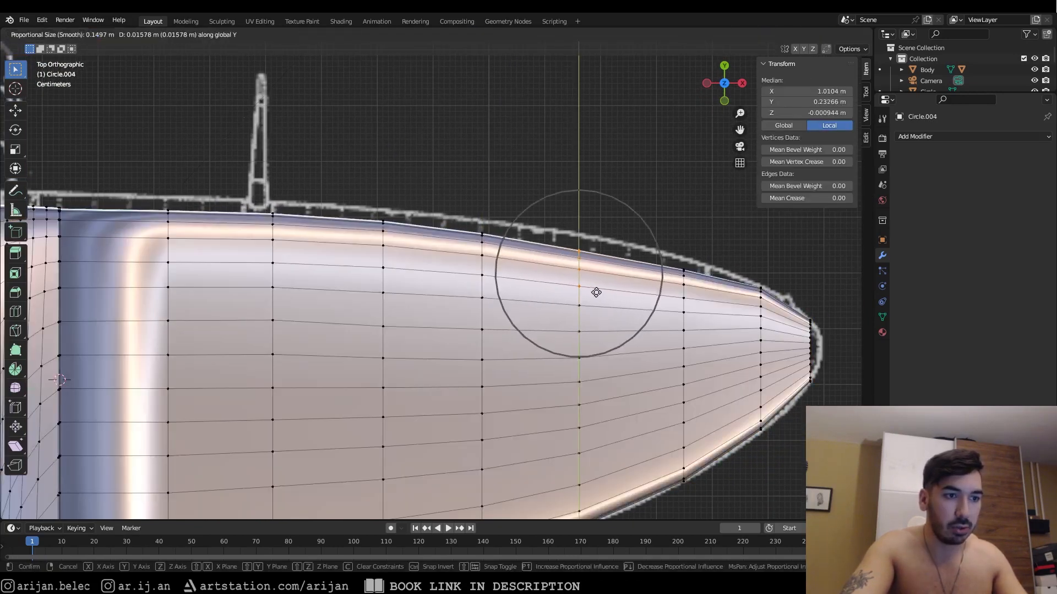
{"action": "left_click", "coordinate": [596, 290]}
Step: Nudge the third outboard section's leading-edge vertices another 0.004 m or so forward along Y to even the curve
{"action": "key", "text": "shift+z"}
{"action": "key", "text": "a"}
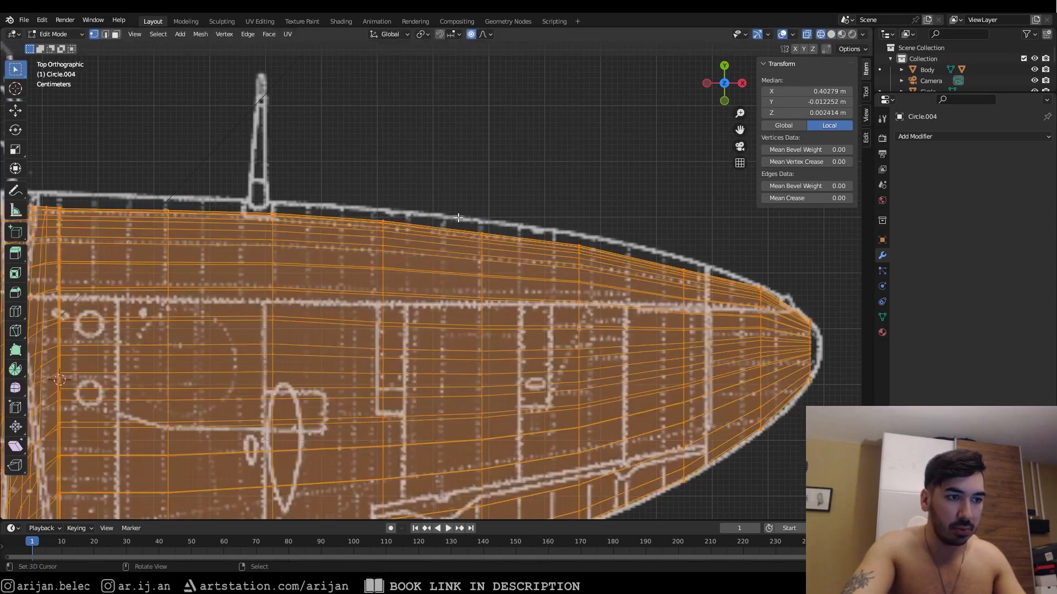
{"action": "key", "text": "a"}
{"action": "left_click_drag", "start_coordinate": [459, 211], "coordinate": [508, 275]}
{"action": "key", "text": "g"}
{"action": "key", "text": "y"}
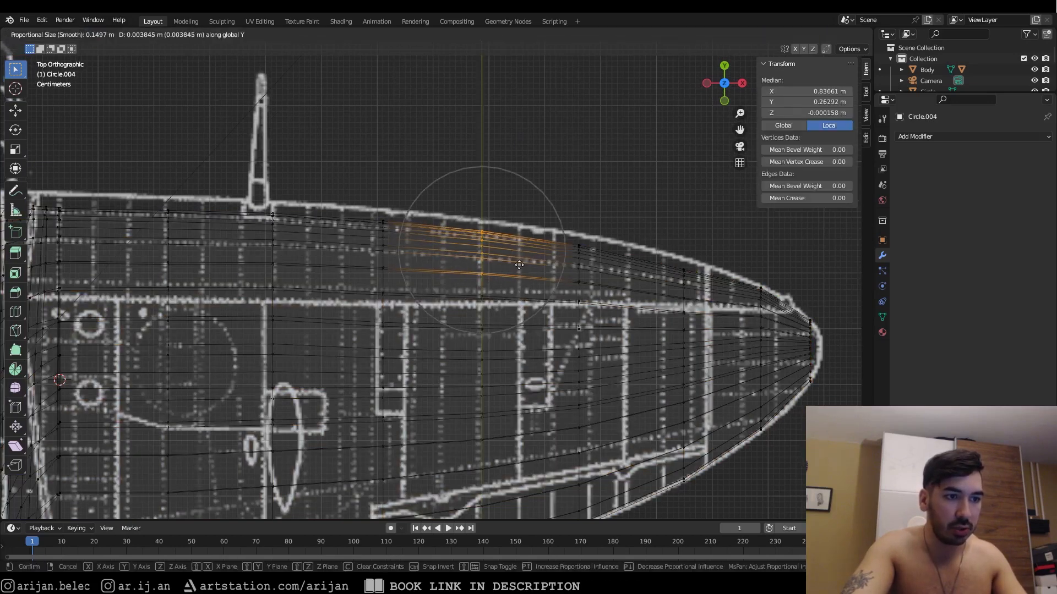
{"action": "left_click", "coordinate": [519, 263]}
Step: Move the leading-edge vertices of the fifth section outboard of the gun barrel about 0.005 m forward along Y
{"action": "middle_click_drag", "start_coordinate": [568, 282], "coordinate": [480, 289], "text": "shift"}
{"action": "key", "text": "shift+z"}
{"action": "key", "text": "a"}
{"action": "key", "text": "a"}
{"action": "key", "text": "shift+z"}
{"action": "left_click_drag", "start_coordinate": [563, 252], "coordinate": [616, 323]}
{"action": "key", "text": "shift+z"}
{"action": "key", "text": "g"}
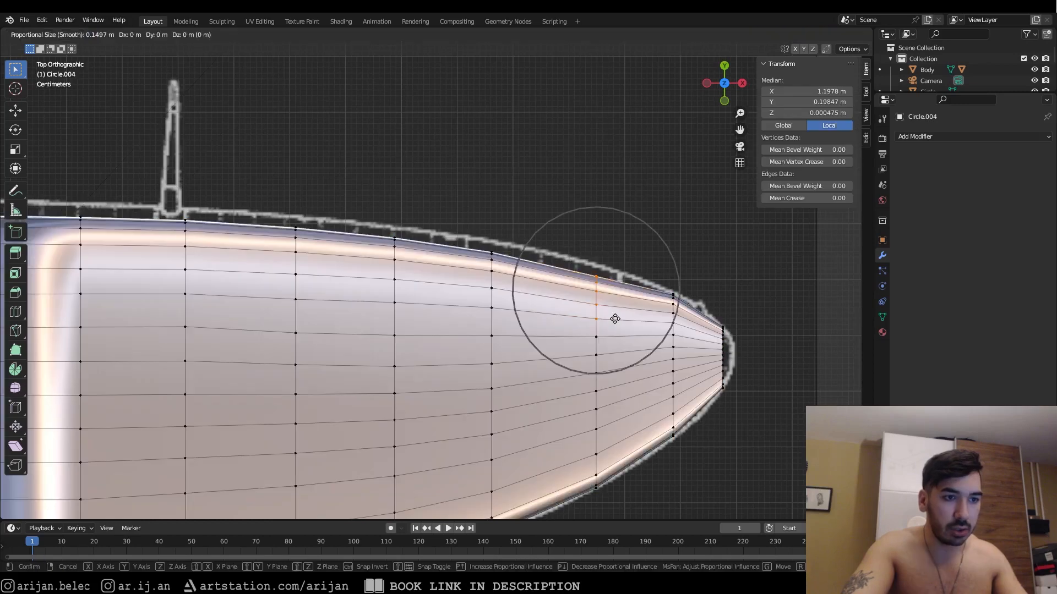
{"action": "key", "text": "y"}
{"action": "left_click", "coordinate": [609, 291]}
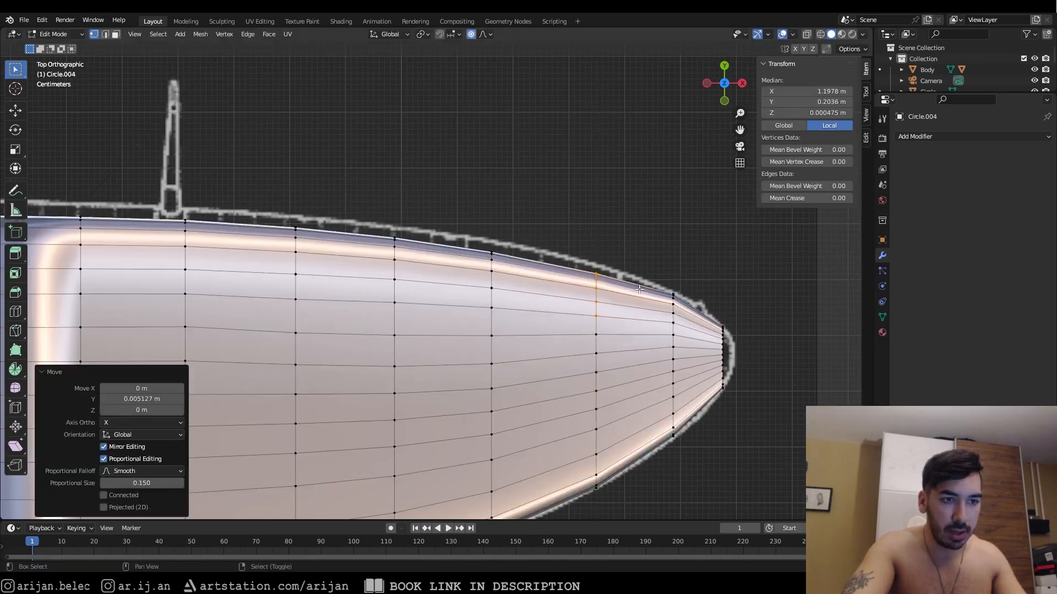
Step: Move the leading-edge vertices of the last section before the wing tip about 0.003 m backward along Y
{"action": "key", "text": "shift+z"}
{"action": "key", "text": "shift+z"}
{"action": "key", "text": "a"}
{"action": "key", "text": "shift+z"}
{"action": "key", "text": "shift+z"}
{"action": "key", "text": "a"}
{"action": "key", "text": "a"}
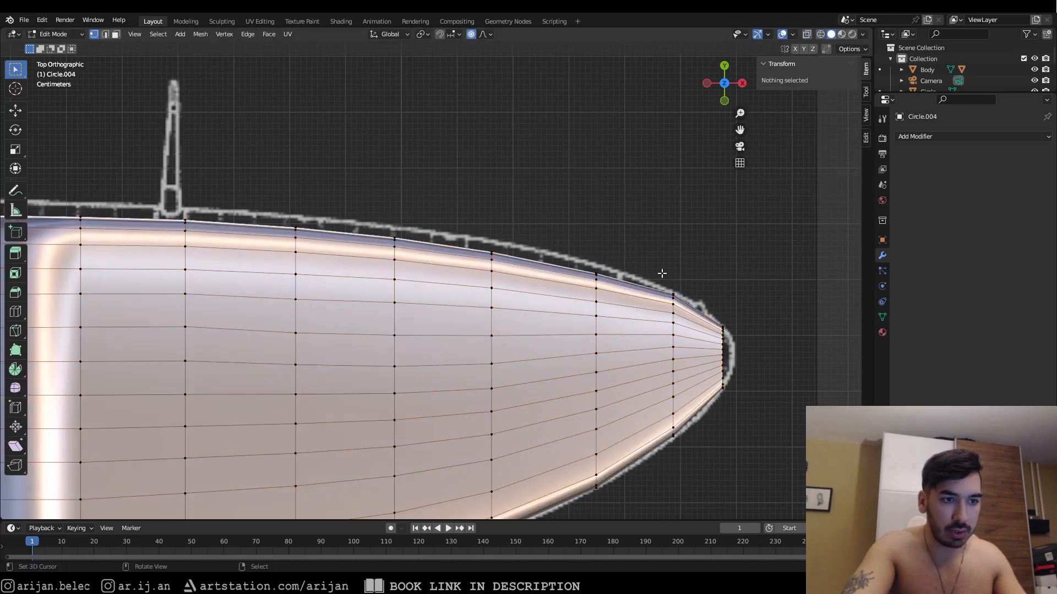
{"action": "key", "text": "shift+z"}
{"action": "left_click_drag", "start_coordinate": [663, 273], "coordinate": [686, 319]}
{"action": "key", "text": "shift+z"}
{"action": "key", "text": "g"}
{"action": "key", "text": "y"}
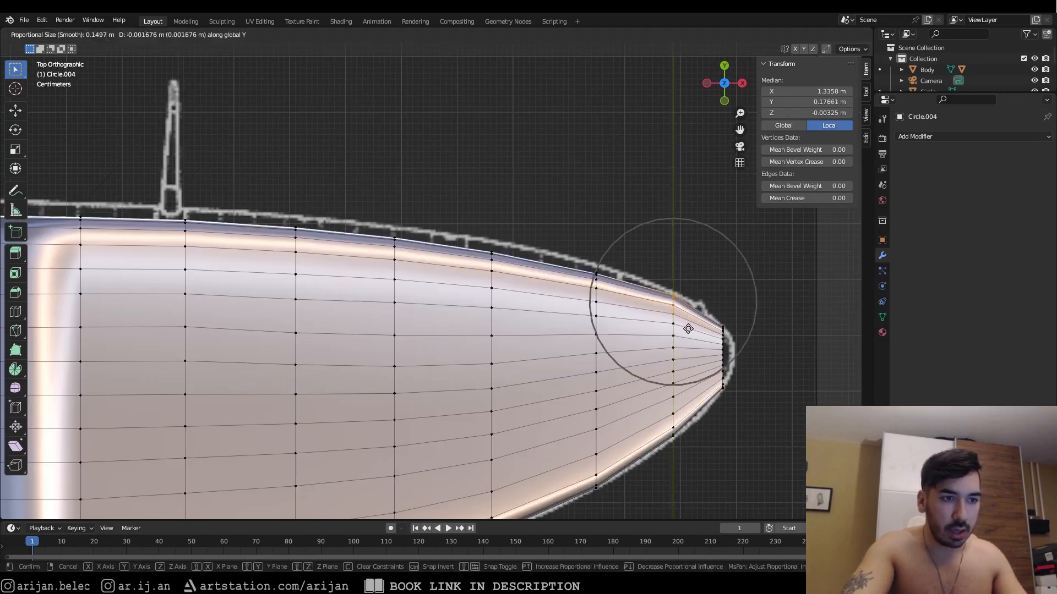
{"action": "left_click", "coordinate": [689, 338]}
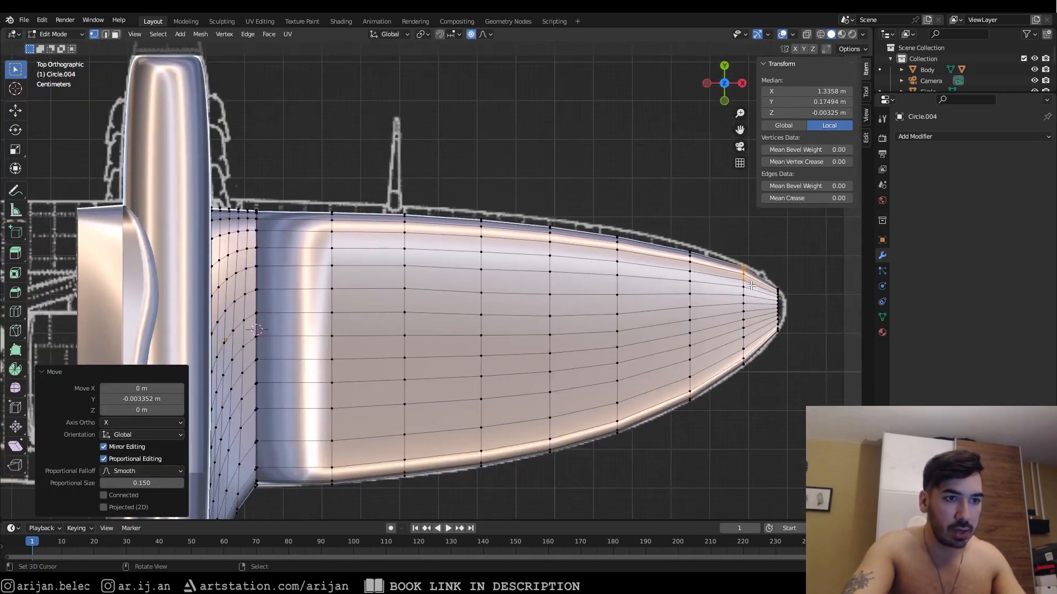
Step: Review the wing in perspective and select the open edge loop at its tip
{"action": "key", "text": "Tab"}
{"action": "scroll", "coordinate": [612, 318], "scroll_direction": "down", "scroll_amount": 3}
{"action": "middle_click_drag", "start_coordinate": [612, 318], "coordinate": [496, 324]}
{"action": "key", "text": "Tab"}
{"action": "middle_click_drag", "start_coordinate": [495, 325], "coordinate": [575, 357]}
{"action": "right_click", "coordinate": [589, 431], "text": "alt"}
{"action": "middle_click_drag", "start_coordinate": [589, 431], "coordinate": [510, 376]}
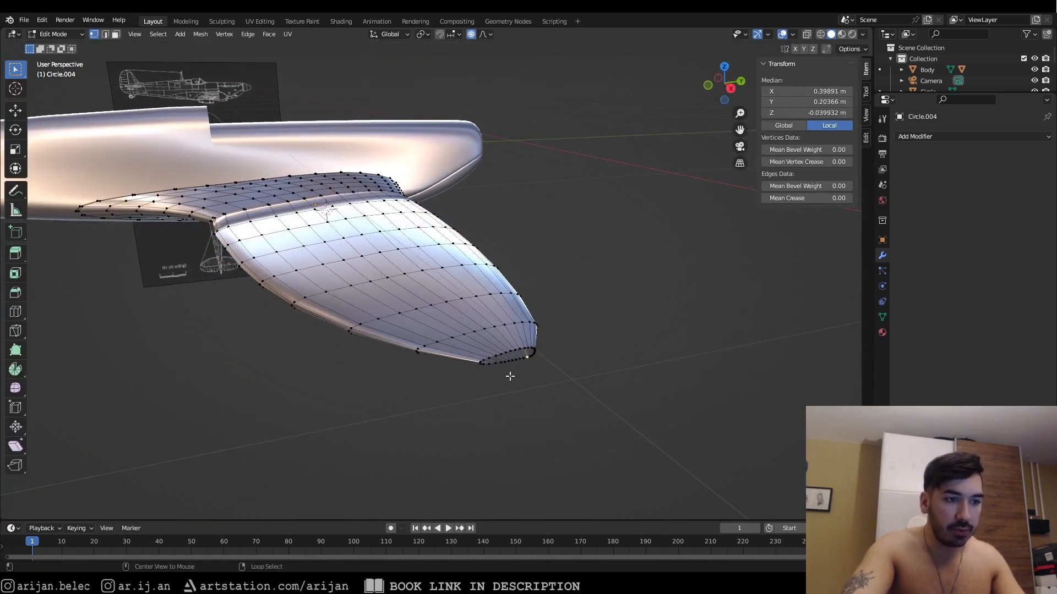
Step: Extrude the tip loop about 0.02 m along X to the blueprint's wing-tip outline and scale the new loop to 0.379
{"action": "key", "text": "KP_7"}
{"action": "key", "text": "shift+z"}
{"action": "mouse_move", "coordinate": [736, 363]}
{"action": "middle_mouse_down", "text": "shift"}
{"action": "mouse_move", "coordinate": [583, 337]}
{"action": "mouse_move", "coordinate": [474, 300]}
{"action": "middle_mouse_up", "text": "shift"}
{"action": "scroll", "coordinate": [582, 338], "scroll_direction": "up", "scroll_amount": 3}
{"action": "scroll", "coordinate": [582, 341], "scroll_direction": "down", "scroll_amount": 4}
{"action": "key", "text": "KP_7"}
{"action": "scroll", "coordinate": [496, 347], "scroll_direction": "up", "scroll_amount": 5}
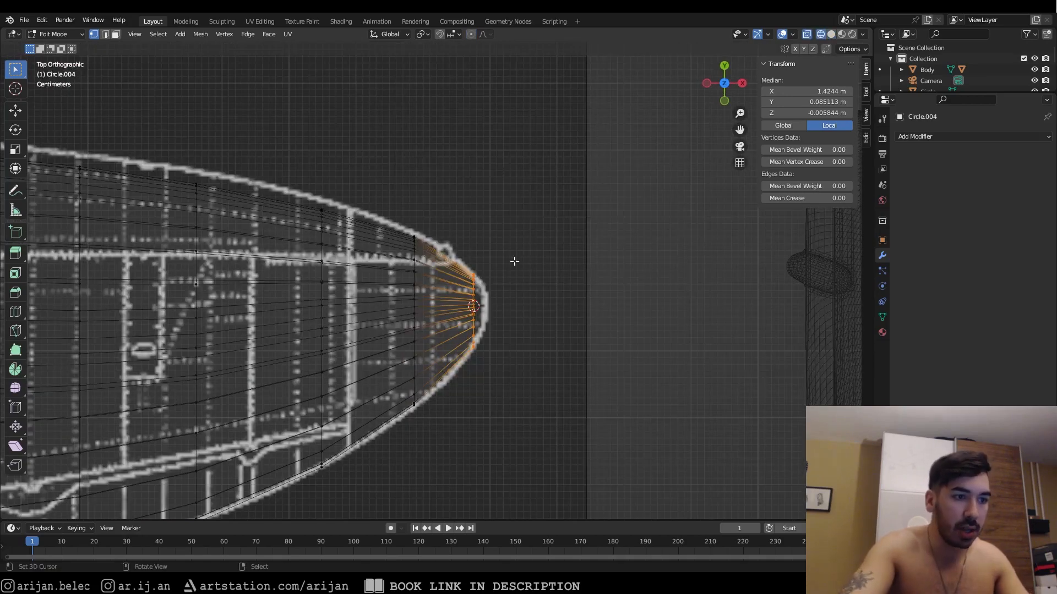
{"action": "key", "text": "e"}
{"action": "key", "text": "x"}
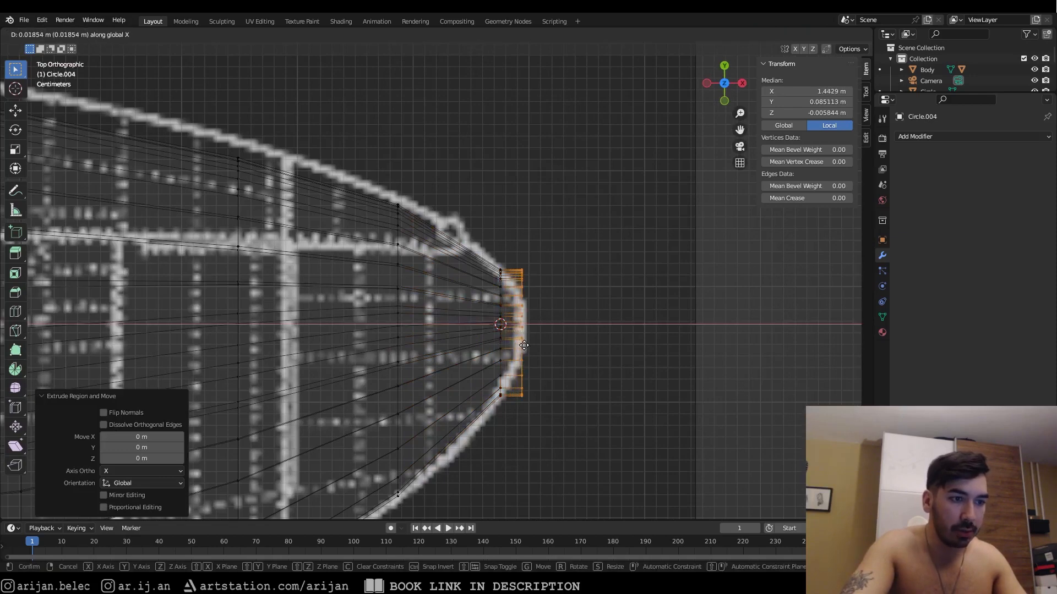
{"action": "left_click", "coordinate": [526, 348]}
{"action": "key", "text": "s"}
{"action": "left_click", "coordinate": [545, 350]}
Step: Close the open wing-tip loop with Grid Fill using a Span of 1
{"action": "middle_click_drag", "start_coordinate": [545, 350], "coordinate": [424, 255]}
{"action": "key", "text": "KP_Decimal"}
{"action": "scroll", "coordinate": [476, 260], "scroll_direction": "down", "scroll_amount": 2}
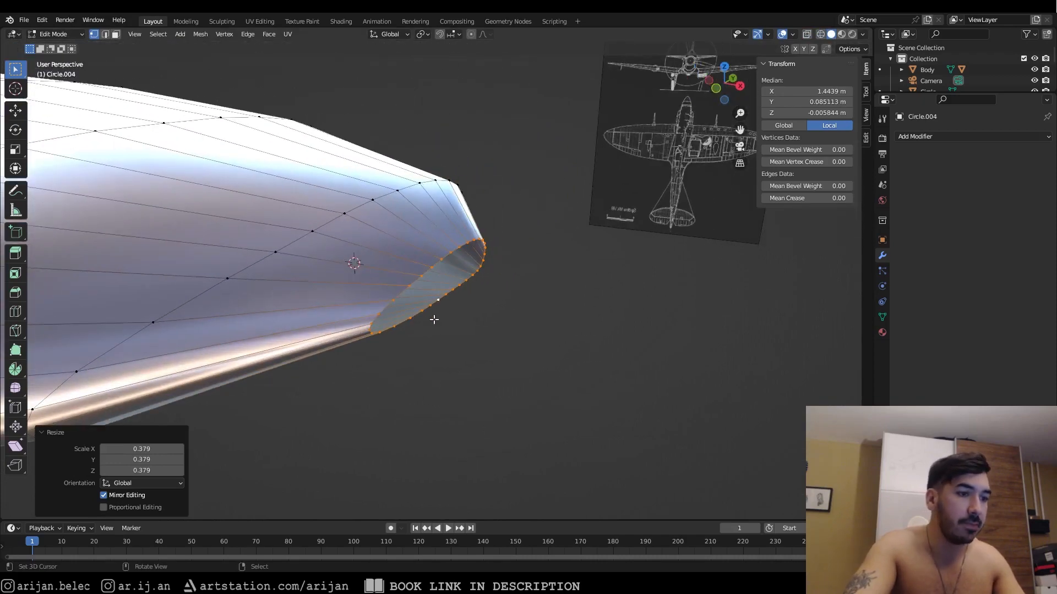
{"action": "middle_click_drag", "start_coordinate": [433, 320], "coordinate": [395, 305]}
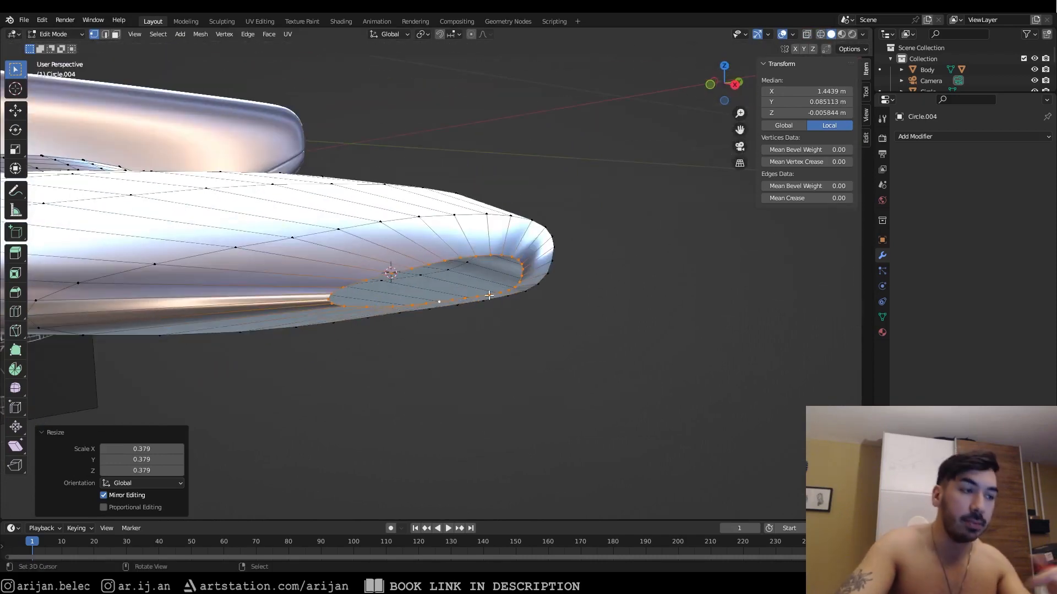
{"action": "left_click", "coordinate": [265, 35]}
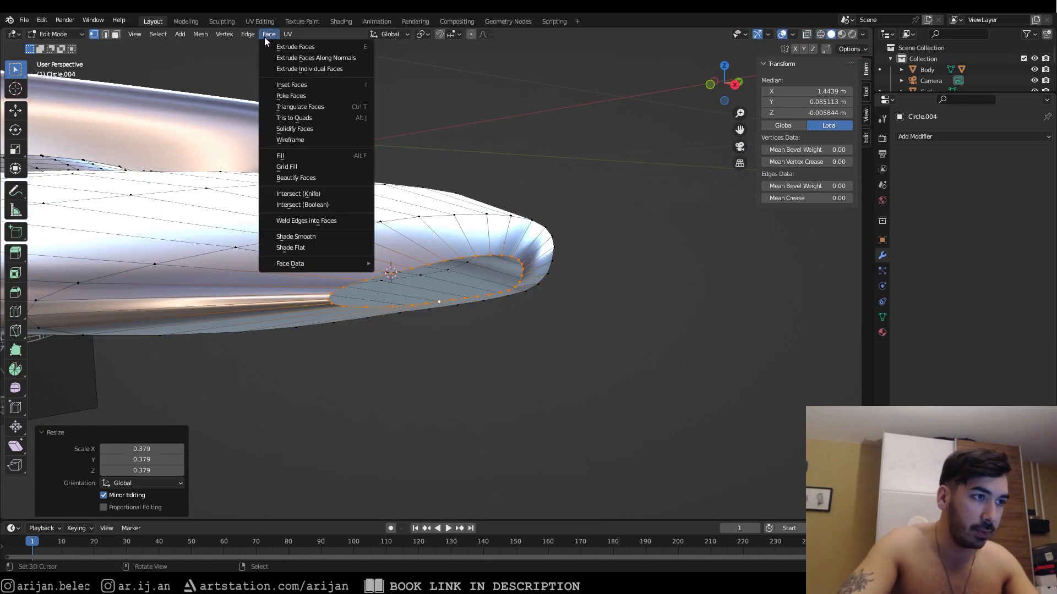
{"action": "left_click", "coordinate": [324, 166]}
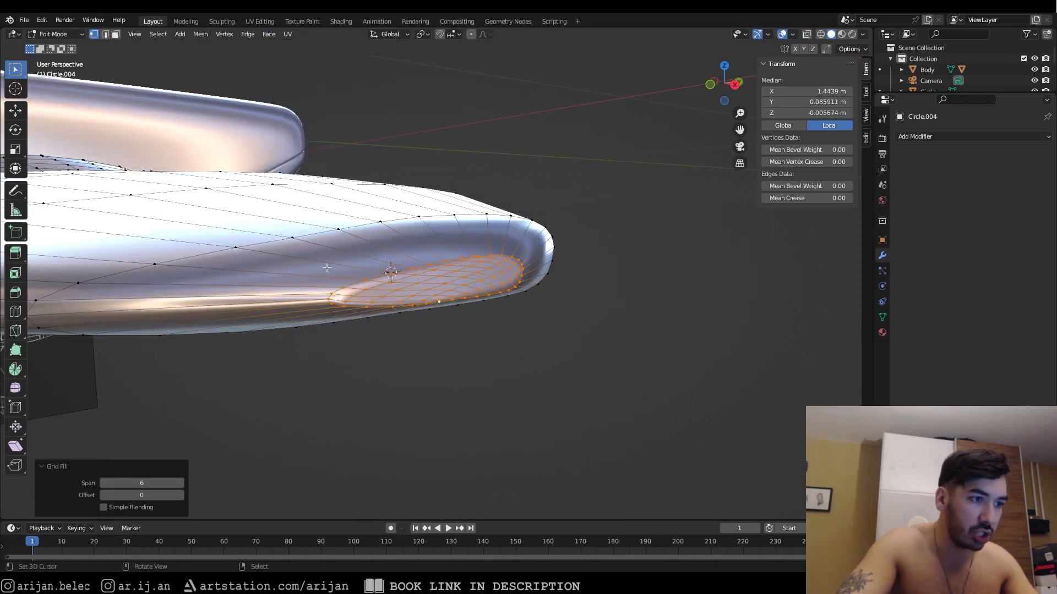
{"action": "scroll", "coordinate": [335, 309], "scroll_direction": "up", "scroll_amount": 1}
{"action": "left_click_drag", "start_coordinate": [142, 484], "coordinate": [121, 483]}
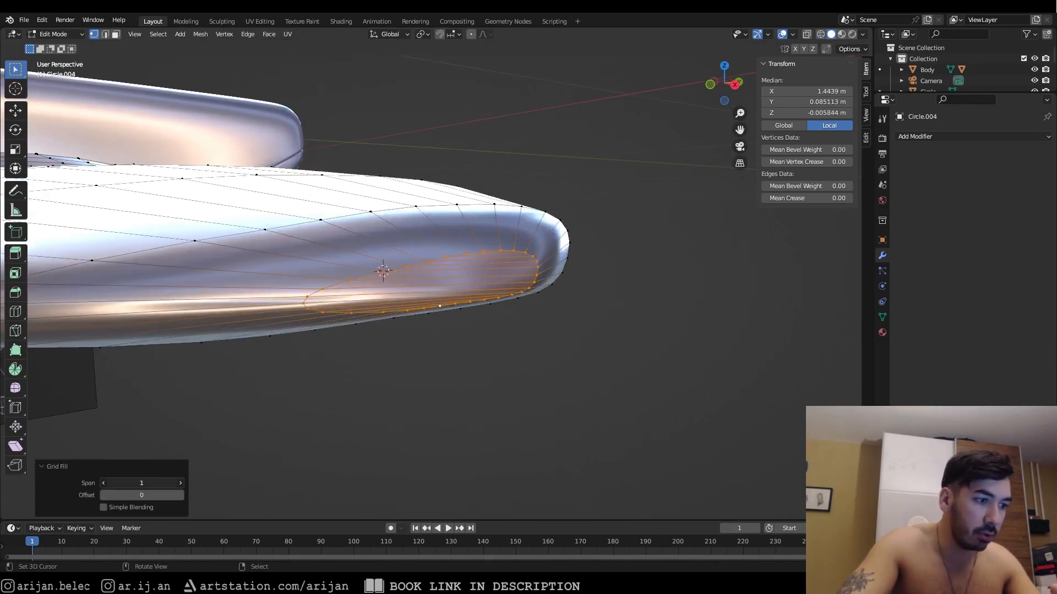
{"action": "middle_click_drag", "start_coordinate": [302, 342], "coordinate": [265, 353]}
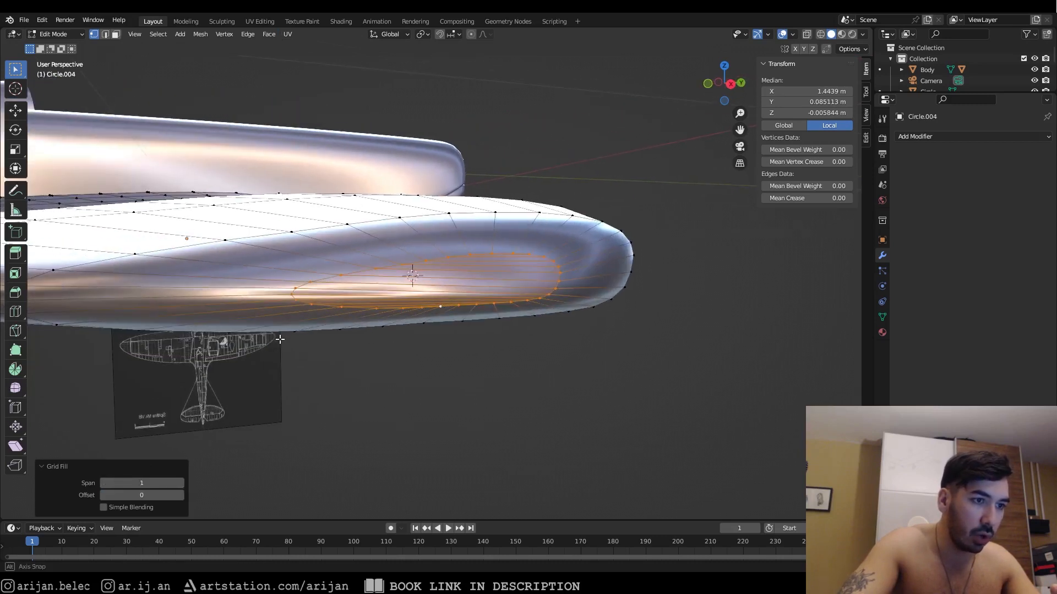
Step: Set the grid fill's Span to 2 and tune its Offset so the short edges run straight across the tip
{"action": "left_click", "coordinate": [181, 496]}
{"action": "left_click", "coordinate": [181, 497]}
{"action": "left_click", "coordinate": [181, 497]}
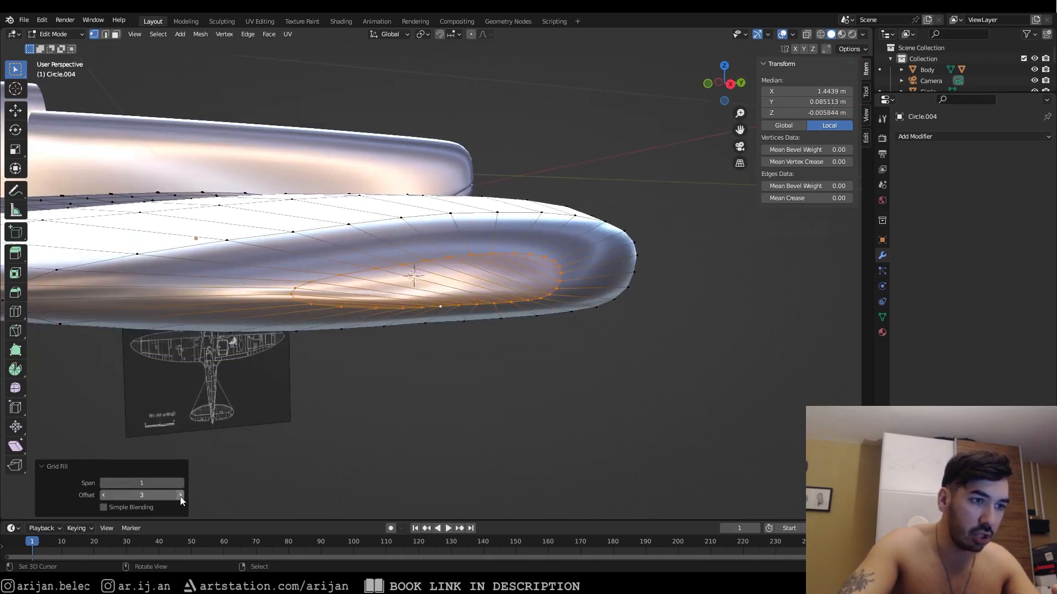
{"action": "left_click", "coordinate": [181, 497]}
{"action": "left_click", "coordinate": [181, 497]}
{"action": "left_click", "coordinate": [181, 496]}
{"action": "left_click", "coordinate": [181, 496]}
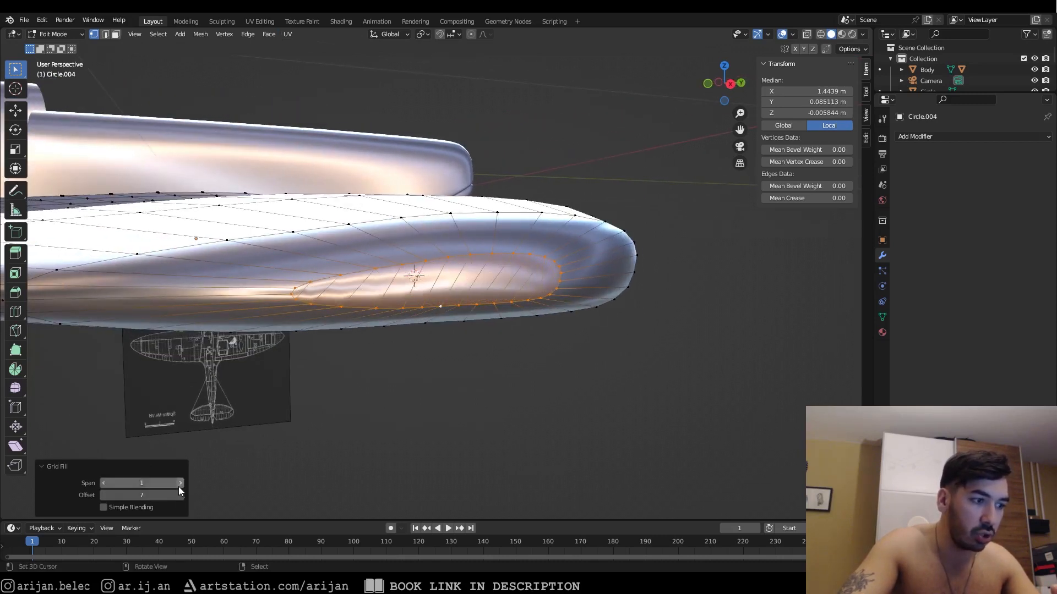
{"action": "left_click", "coordinate": [180, 484]}
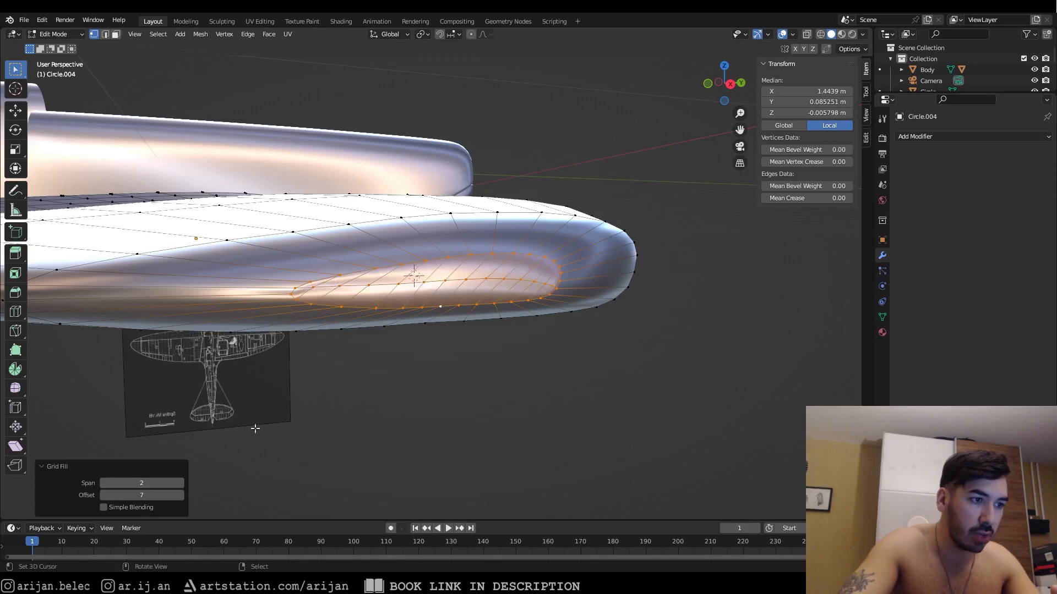
{"action": "left_click", "coordinate": [103, 496]}
Step: Select the edge loop bordering the tip's grid fill and edge-slide it inboard by a factor of about -0.241
{"action": "middle_click_drag", "start_coordinate": [334, 326], "coordinate": [386, 310]}
{"action": "right_click", "coordinate": [376, 283], "text": "alt"}
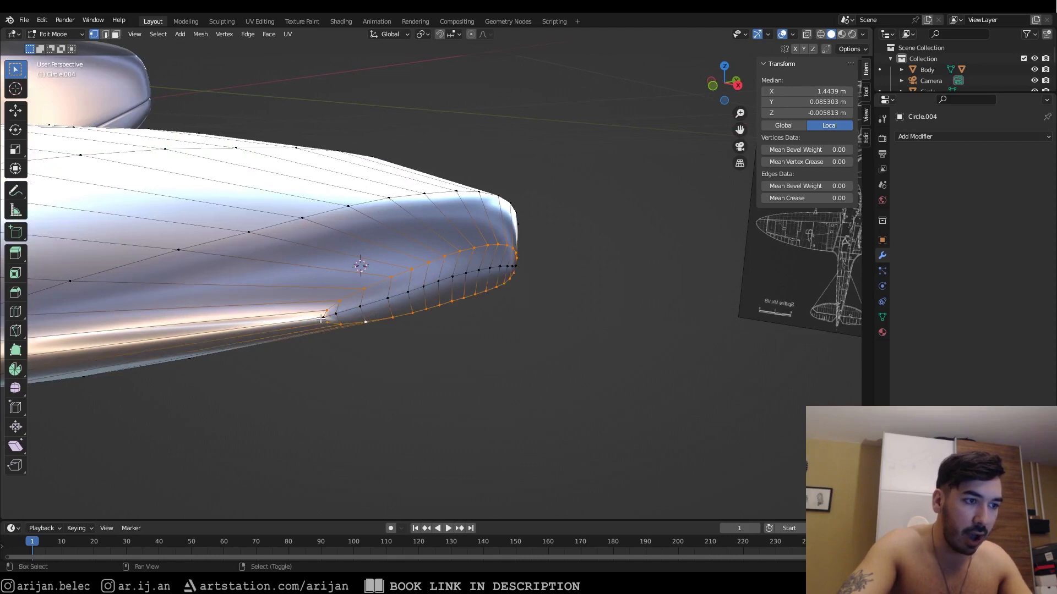
{"action": "key", "text": "g"}
{"action": "key", "text": "g"}
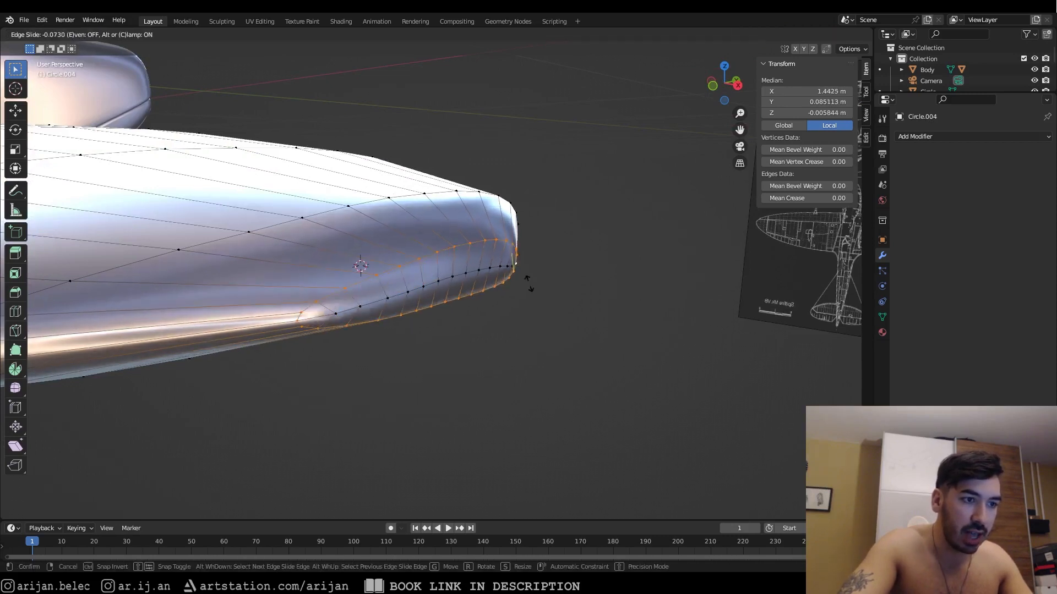
{"action": "left_click", "coordinate": [521, 282]}
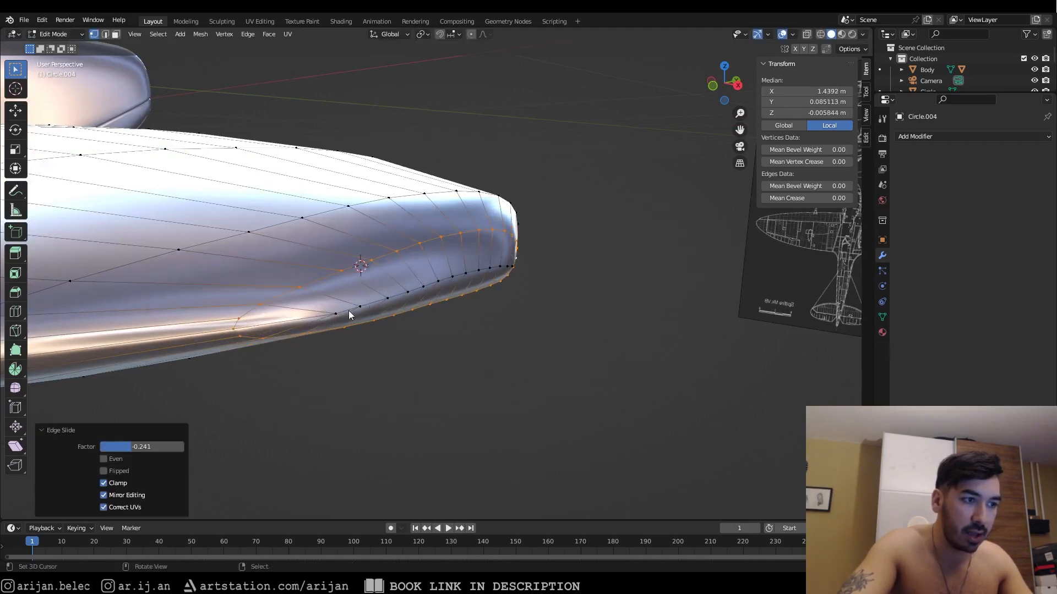
Step: Bevel the next edge loop inboard of the wing tip with a single segment and check the smoothed result
{"action": "middle_click_drag", "start_coordinate": [349, 315], "coordinate": [460, 331]}
{"action": "key", "text": "Tab"}
{"action": "key", "text": "alt+a"}
{"action": "right_click", "coordinate": [413, 325]}
{"action": "key", "text": "Tab"}
{"action": "key", "text": "ctrl+b"}
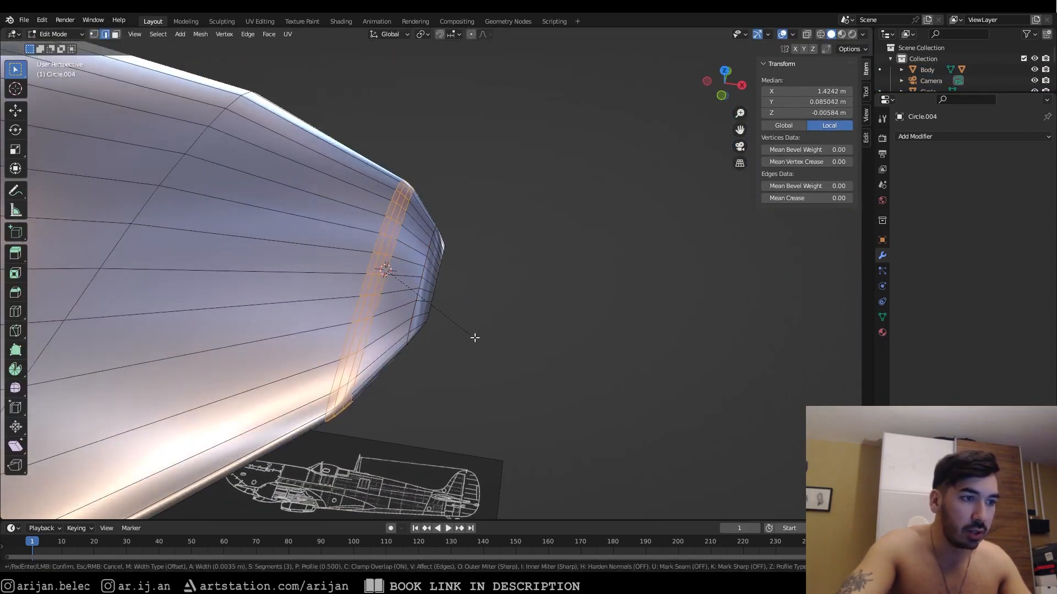
{"action": "scroll", "coordinate": [479, 339], "scroll_direction": "down", "scroll_amount": 2}
{"action": "left_click", "coordinate": [482, 341]}
{"action": "key", "text": "Tab"}
{"action": "key", "text": "Tab"}
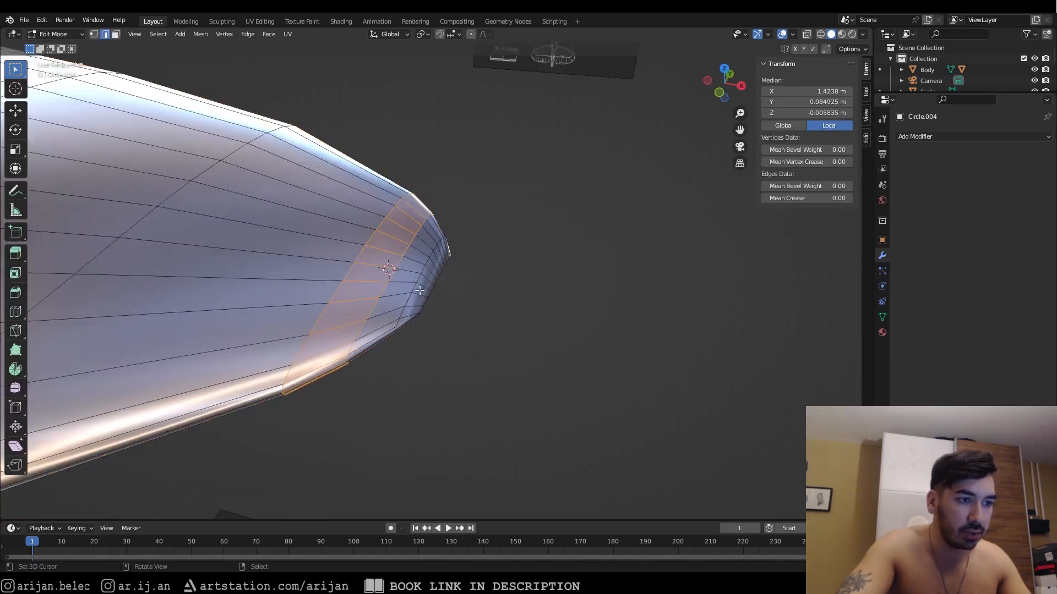
{"action": "key", "text": "Tab"}
{"action": "middle_click_drag", "start_coordinate": [409, 292], "coordinate": [559, 330]}
{"action": "key", "text": "Tab"}
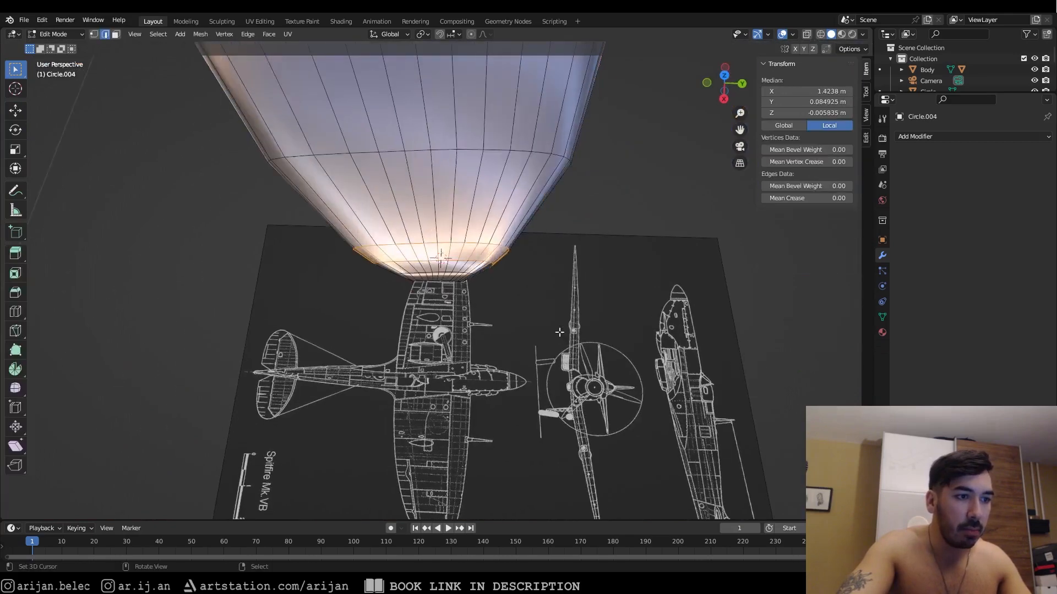
Step: In vertex mode, select the run of vertices along the middle edge of the wing tip's end cap
{"action": "scroll", "coordinate": [446, 309], "scroll_direction": "up", "scroll_amount": 3}
{"action": "middle_click_drag", "start_coordinate": [440, 303], "coordinate": [440, 271]}
{"action": "scroll", "coordinate": [440, 271], "scroll_direction": "up", "scroll_amount": 2}
{"action": "key", "text": "1"}
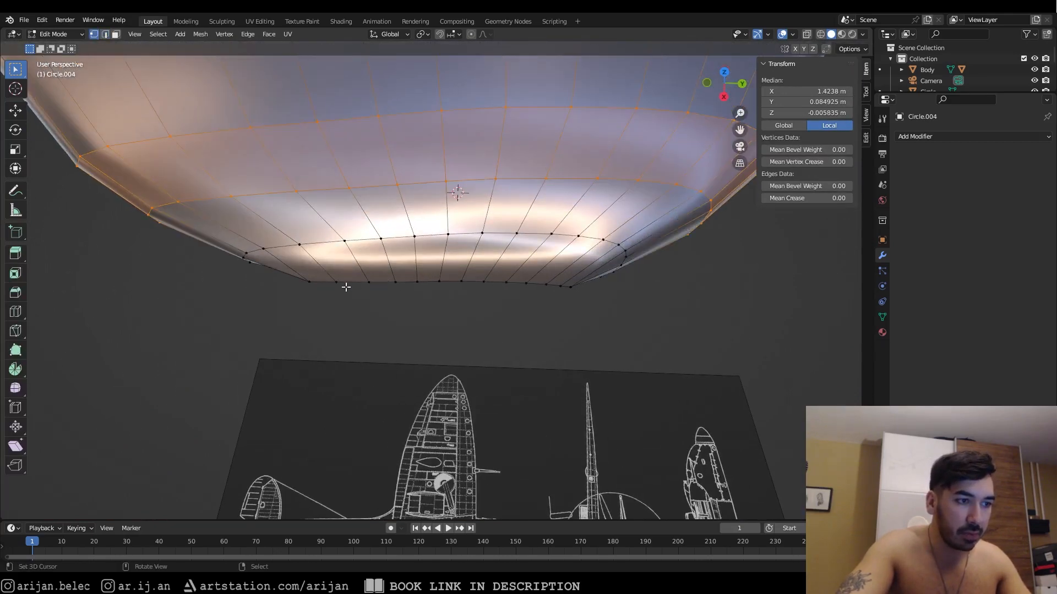
{"action": "left_click", "coordinate": [345, 287]}
{"action": "middle_click_drag", "start_coordinate": [345, 287], "coordinate": [357, 265]}
{"action": "left_click", "coordinate": [534, 286], "text": "ctrl"}
{"action": "middle_click_drag", "start_coordinate": [533, 285], "coordinate": [479, 290]}
Step: Turn on proportional editing and, from the top view, select only the few vertices at the middle of the wing tip's outer edge
{"action": "key", "text": "o"}
{"action": "key", "text": "g"}
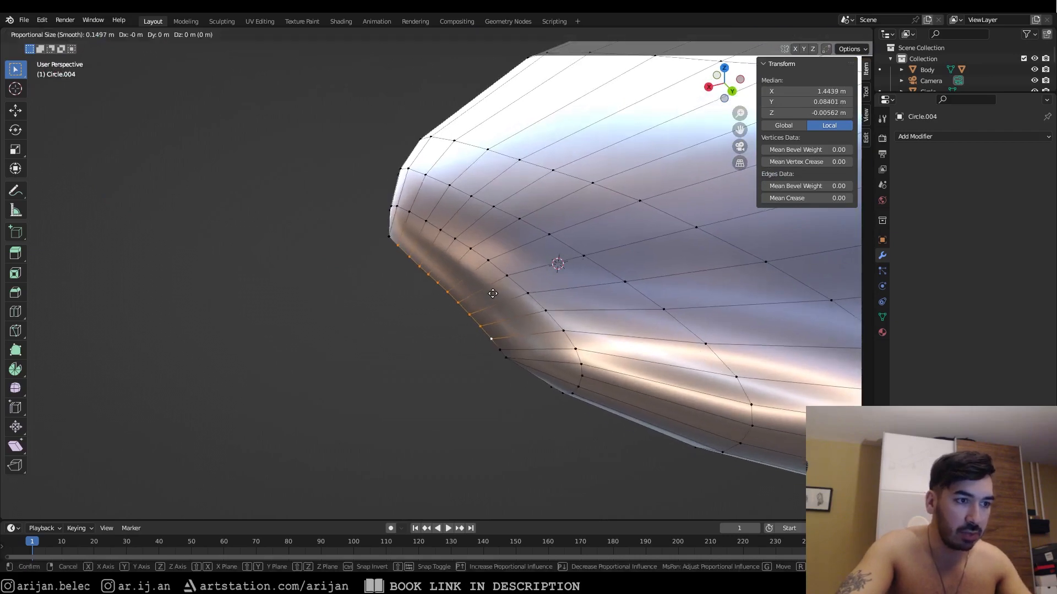
{"action": "scroll", "coordinate": [493, 294], "scroll_direction": "down", "scroll_amount": 3}
{"action": "scroll", "coordinate": [485, 299], "scroll_direction": "up", "scroll_amount": 2}
{"action": "left_click", "coordinate": [482, 301]}
{"action": "key", "text": "KP_7"}
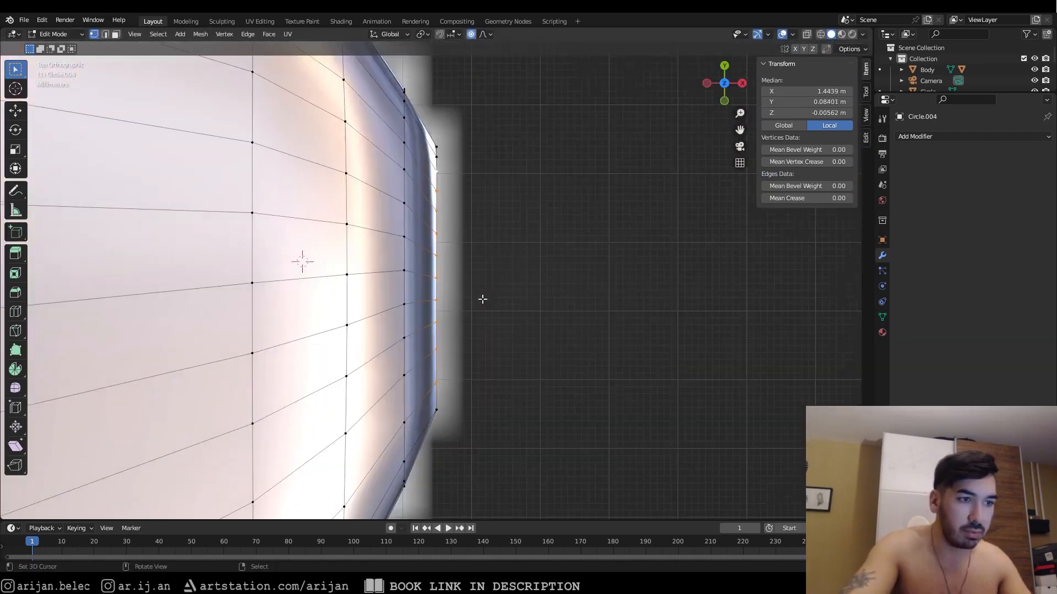
{"action": "key", "text": "alt+z"}
{"action": "key", "text": "alt+a"}
{"action": "key", "text": "b"}
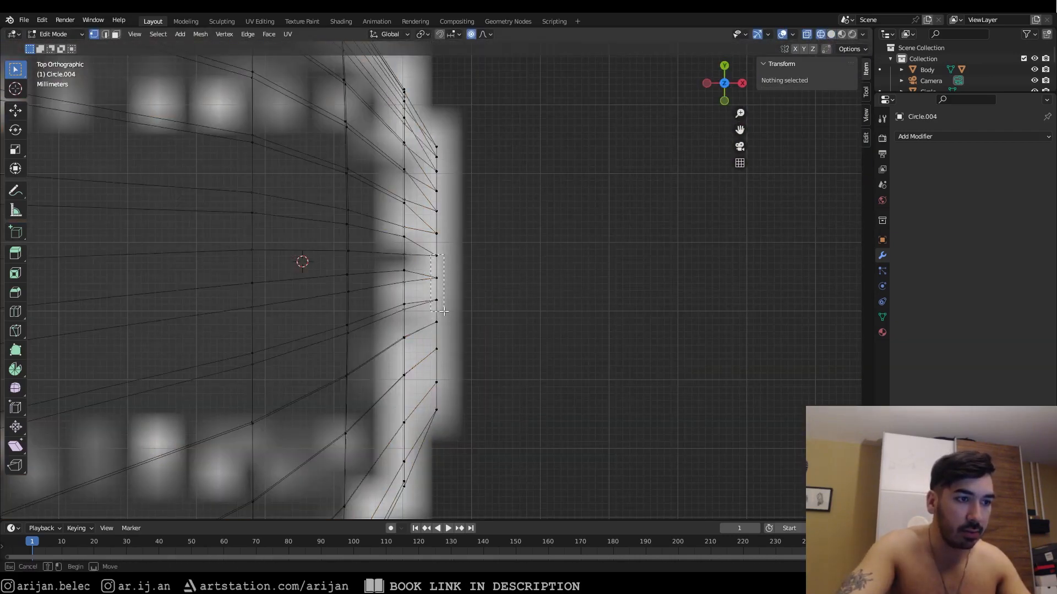
{"action": "left_click_drag", "start_coordinate": [431, 255], "coordinate": [444, 312]}
{"action": "key", "text": "alt+z"}
Step: Move the selected tip vertices outward along X by about 0.00336 m, using smooth falloff and a proportional size of about 0.033
{"action": "key", "text": "g"}
{"action": "scroll", "coordinate": [479, 298], "scroll_direction": "down", "scroll_amount": 2}
{"action": "scroll", "coordinate": [484, 295], "scroll_direction": "up", "scroll_amount": 3}
{"action": "scroll", "coordinate": [495, 298], "scroll_direction": "down", "scroll_amount": 3}
{"action": "key", "text": "x"}
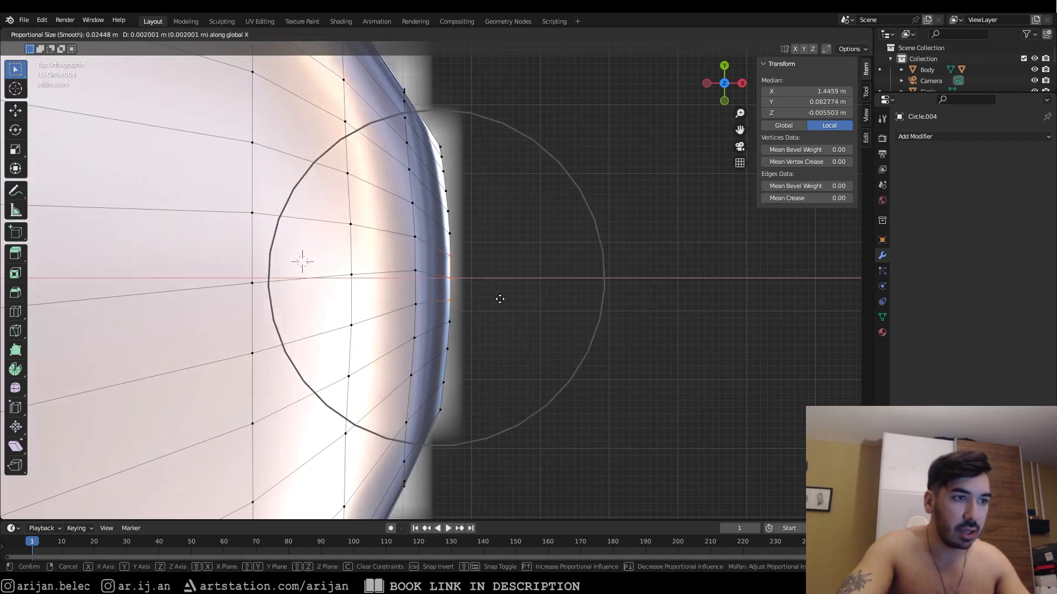
{"action": "scroll", "coordinate": [507, 301], "scroll_direction": "down", "scroll_amount": 3}
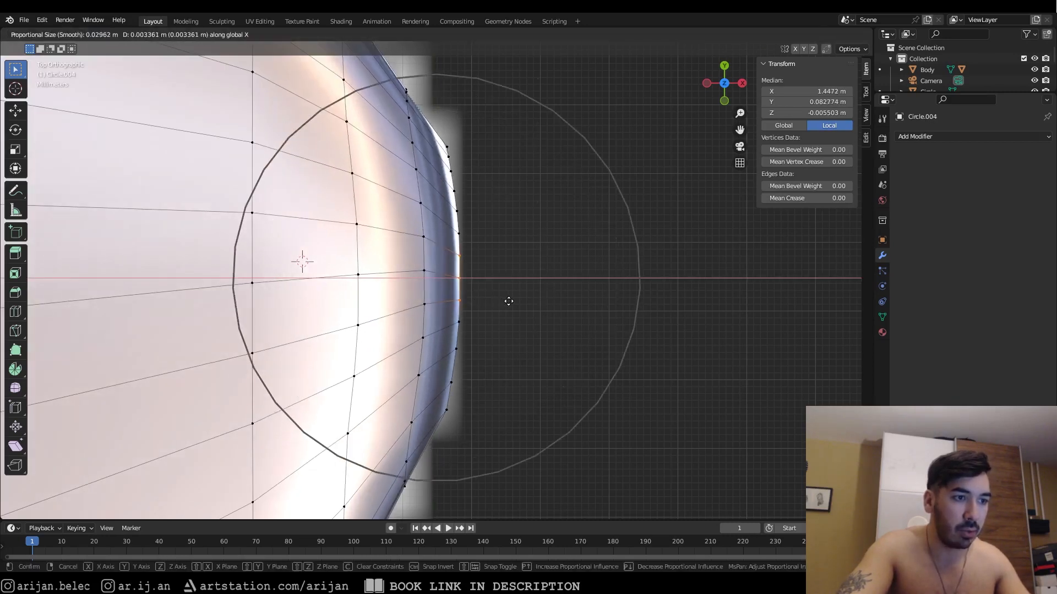
{"action": "left_click", "coordinate": [508, 301]}
{"action": "scroll", "coordinate": [478, 244], "scroll_direction": "down", "scroll_amount": 4}
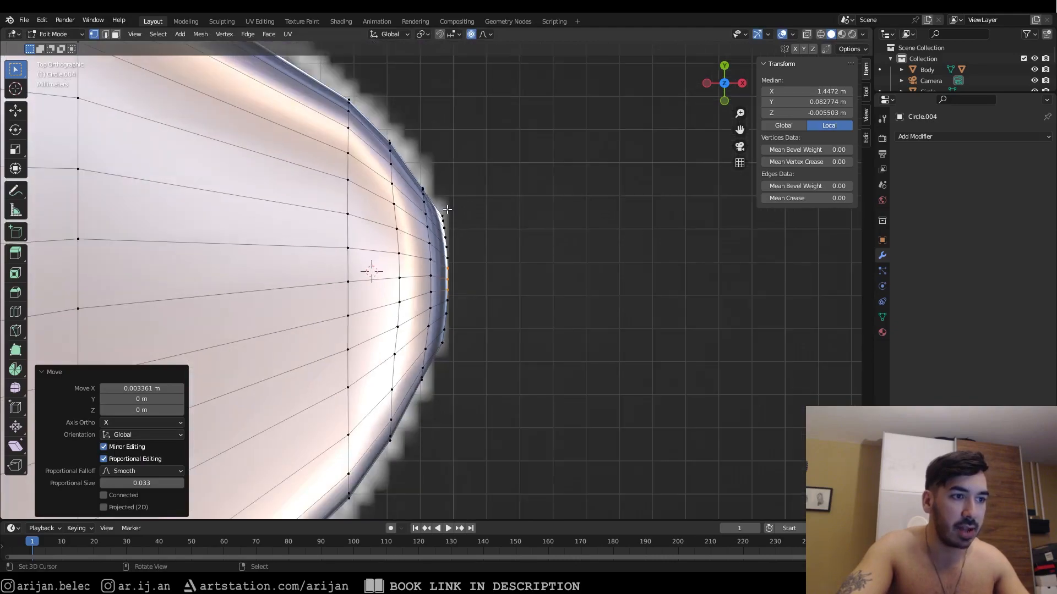
{"action": "right_click", "coordinate": [445, 213]}
{"action": "key", "text": "g"}
{"action": "right_click", "coordinate": [484, 241]}
Step: Add a single loop cut to the wing beside the root fillet seam, slid against the seam at a factor of about 0.965
{"action": "key", "text": "Tab"}
{"action": "middle_click_drag", "start_coordinate": [484, 241], "coordinate": [361, 227]}
{"action": "scroll", "coordinate": [515, 322], "scroll_direction": "down", "scroll_amount": 6}
{"action": "middle_click_drag", "start_coordinate": [361, 227], "coordinate": [610, 243], "text": "shift"}
{"action": "scroll", "coordinate": [611, 243], "scroll_direction": "up", "scroll_amount": 3}
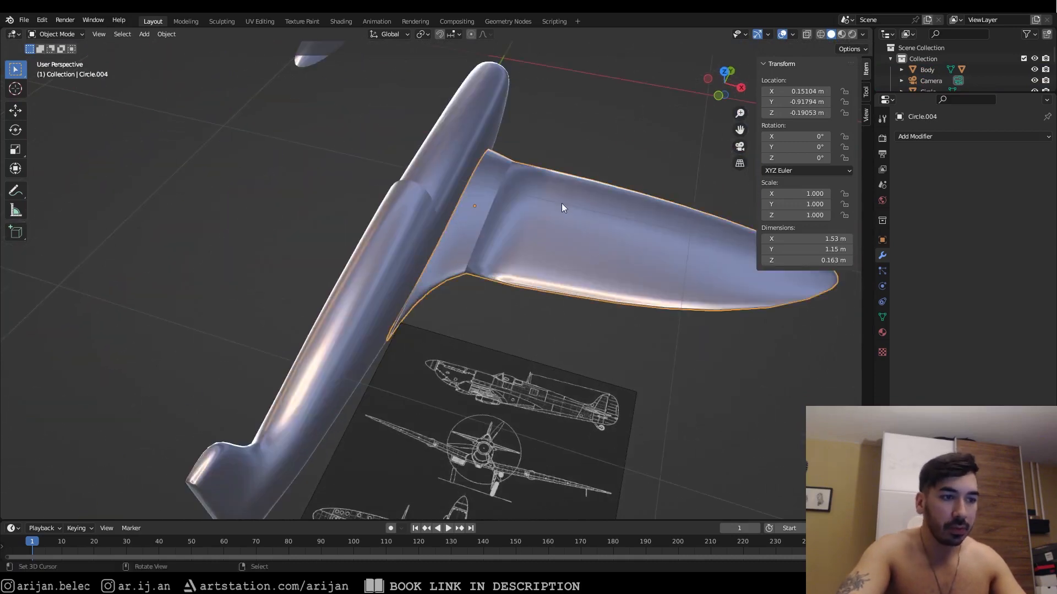
{"action": "scroll", "coordinate": [578, 242], "scroll_direction": "up", "scroll_amount": 4}
{"action": "middle_click_drag", "start_coordinate": [561, 203], "coordinate": [426, 242]}
{"action": "key", "text": "Tab"}
{"action": "key", "text": "ctrl+r"}
{"action": "left_click", "coordinate": [406, 388]}
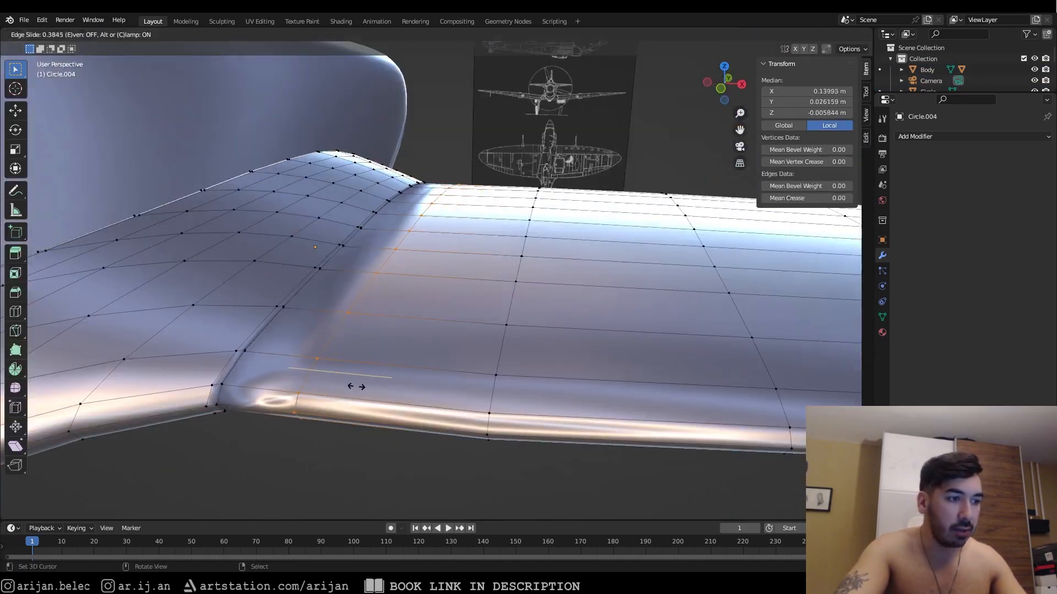
{"action": "left_click", "coordinate": [280, 397]}
{"action": "middle_click_drag", "start_coordinate": [280, 397], "coordinate": [438, 290], "text": "shift"}
{"action": "scroll", "coordinate": [372, 271], "scroll_direction": "up", "scroll_amount": 3}
{"action": "middle_click_drag", "start_coordinate": [373, 271], "coordinate": [416, 277], "text": "shift"}
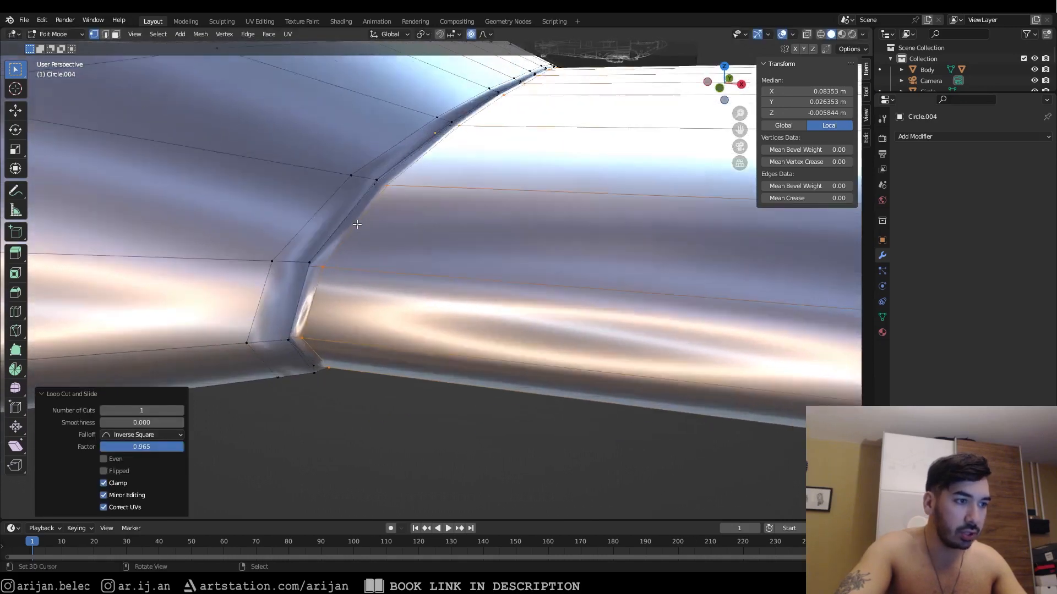
{"action": "scroll", "coordinate": [349, 124], "scroll_direction": "up", "scroll_amount": 4}
{"action": "key", "text": "g"}
{"action": "key", "text": "g"}
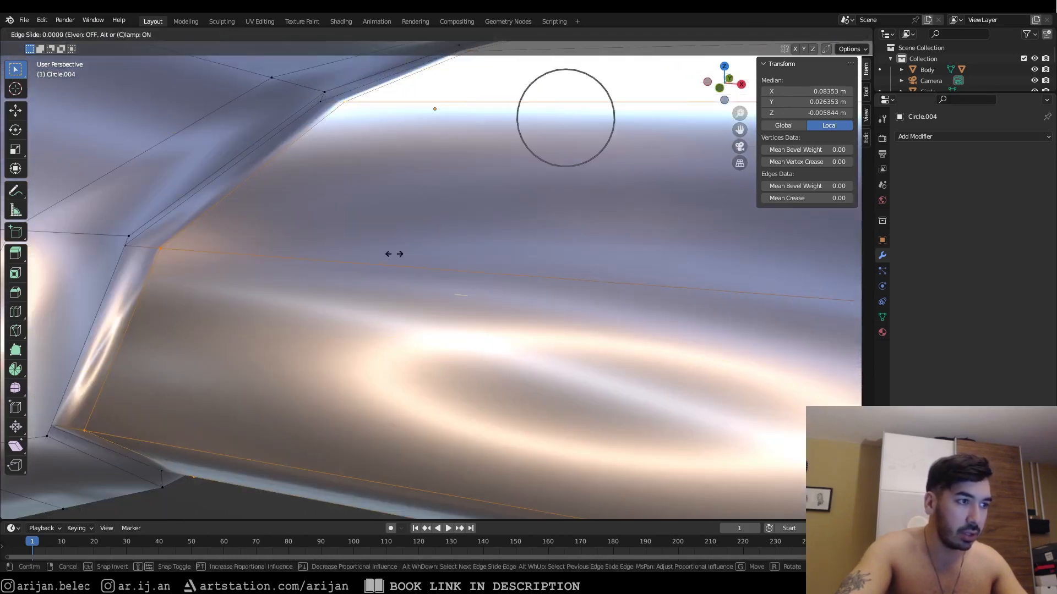
{"action": "right_click", "coordinate": [132, 207]}
Step: Turn off proportional editing and edge-slide the new loop closer to the wing-root seam by a factor of about 0.244
{"action": "key", "text": "o"}
{"action": "key", "text": "g"}
{"action": "key", "text": "g"}
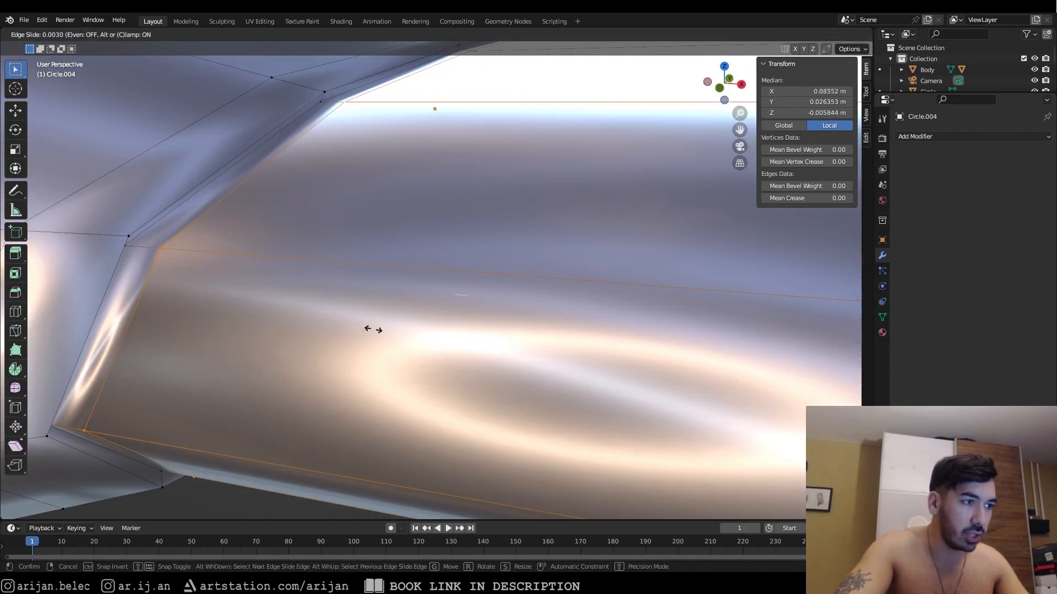
{"action": "right_click", "coordinate": [210, 312]}
{"action": "scroll", "coordinate": [532, 298], "scroll_direction": "down", "scroll_amount": 5}
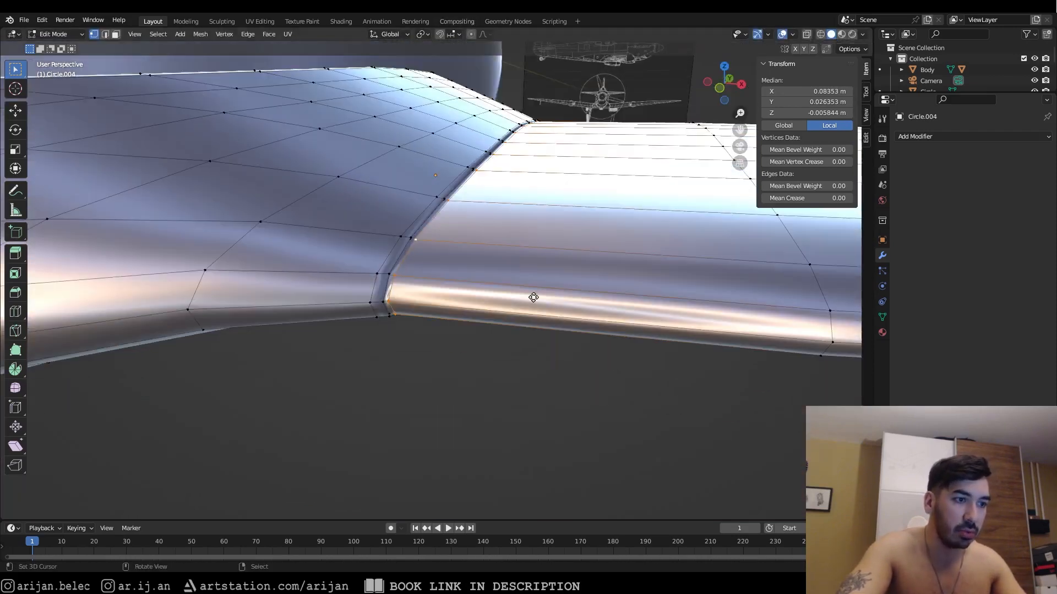
{"action": "key", "text": "g"}
{"action": "key", "text": "g"}
{"action": "left_click", "coordinate": [38, 211]}
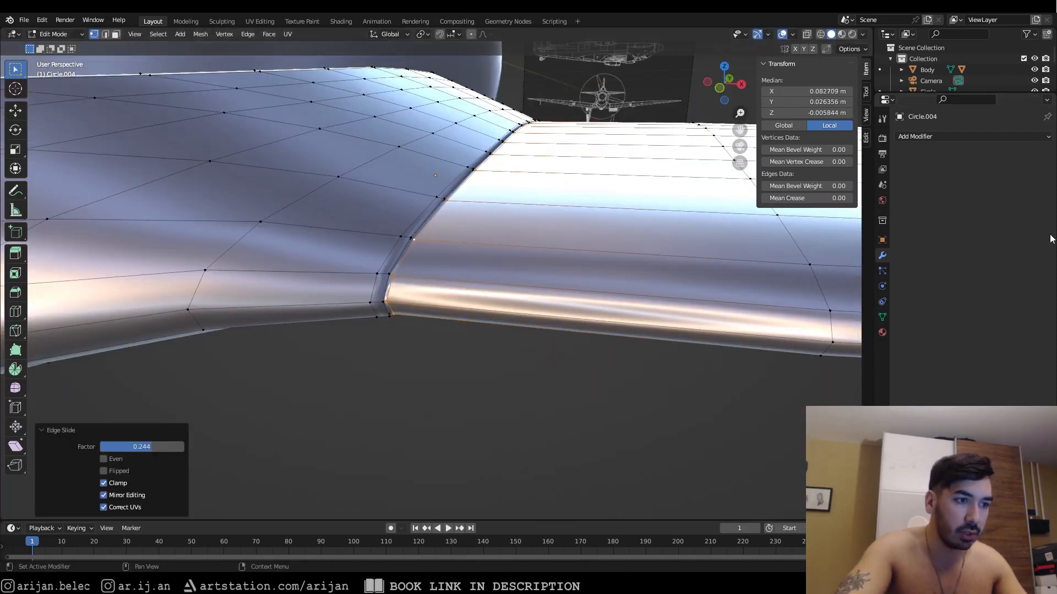
Step: Edge-slide the seam's middle loop by a factor of about 0.496 and adjust the adjacent inboard loop to even out their spacing
{"action": "scroll", "coordinate": [162, 235], "scroll_direction": "up", "scroll_amount": 6}
{"action": "key", "text": "g"}
{"action": "key", "text": "g"}
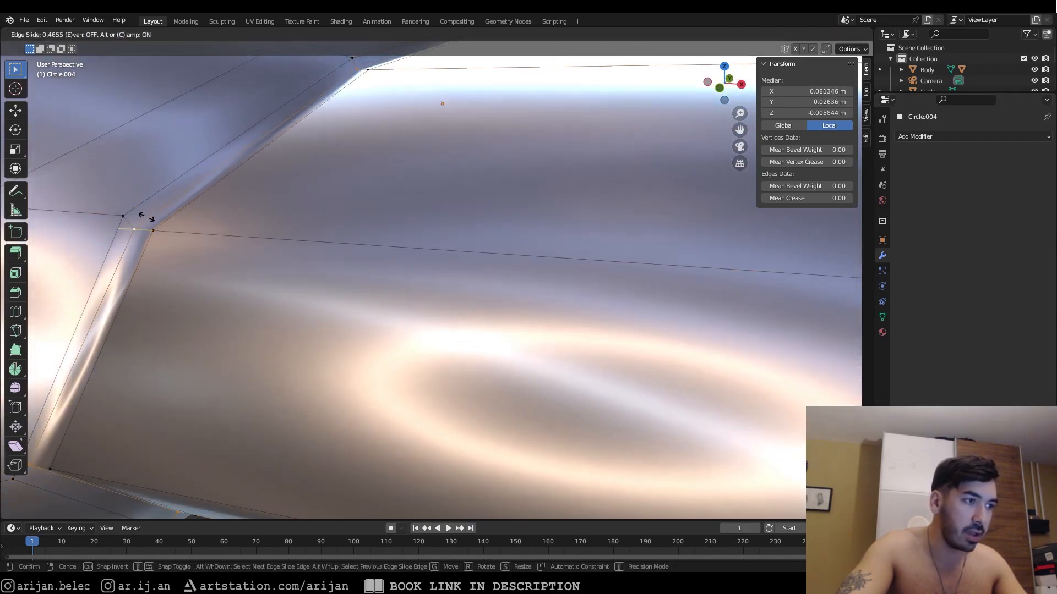
{"action": "left_click", "coordinate": [147, 218]}
{"action": "middle_click_drag", "start_coordinate": [148, 217], "coordinate": [260, 214], "text": "shift"}
{"action": "scroll", "coordinate": [260, 214], "scroll_direction": "up", "scroll_amount": 2}
{"action": "left_click", "coordinate": [154, 183]}
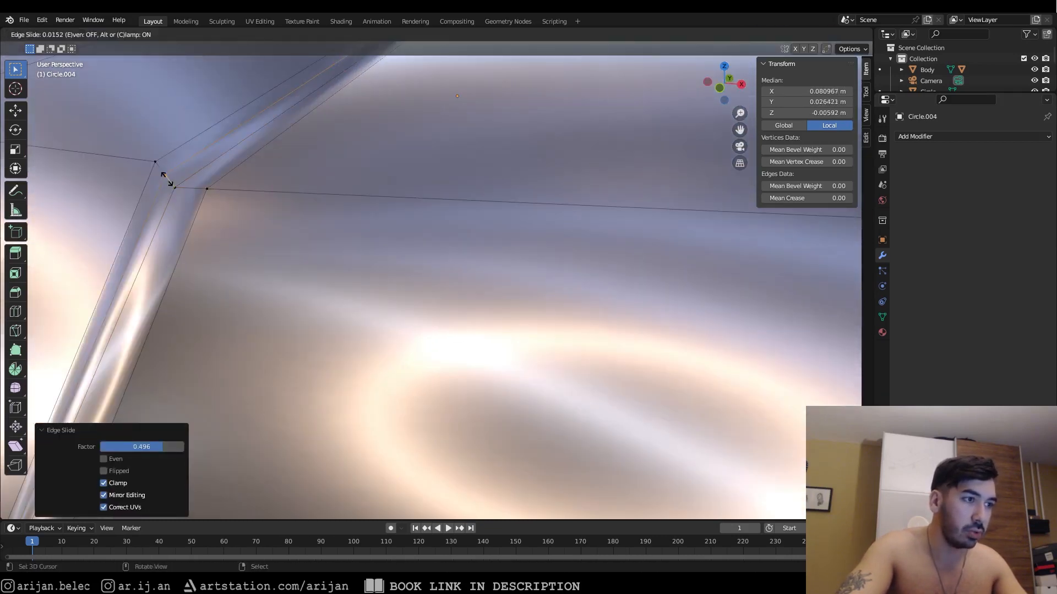
{"action": "left_click", "coordinate": [169, 184]}
Step: Select the outboard edge loop of the wing-root seam and edge-slide it closer to the seam
{"action": "left_click", "coordinate": [202, 199], "text": "alt"}
{"action": "scroll", "coordinate": [594, 356], "scroll_direction": "down", "scroll_amount": 7}
{"action": "key", "text": "g"}
{"action": "key", "text": "g"}
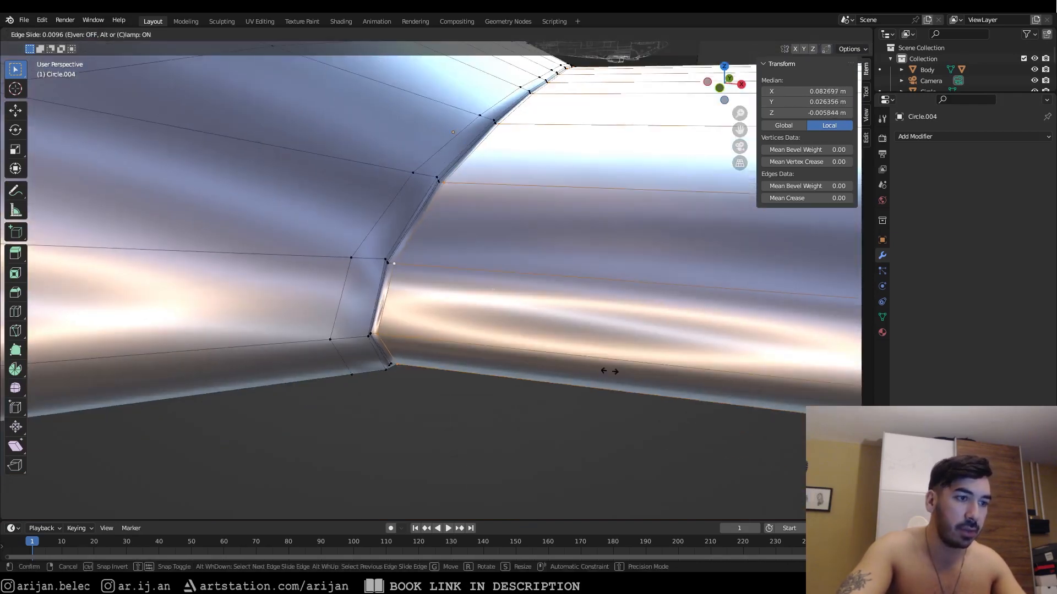
{"action": "left_click", "coordinate": [870, 257]}
{"action": "middle_click_drag", "start_coordinate": [495, 275], "coordinate": [444, 297]}
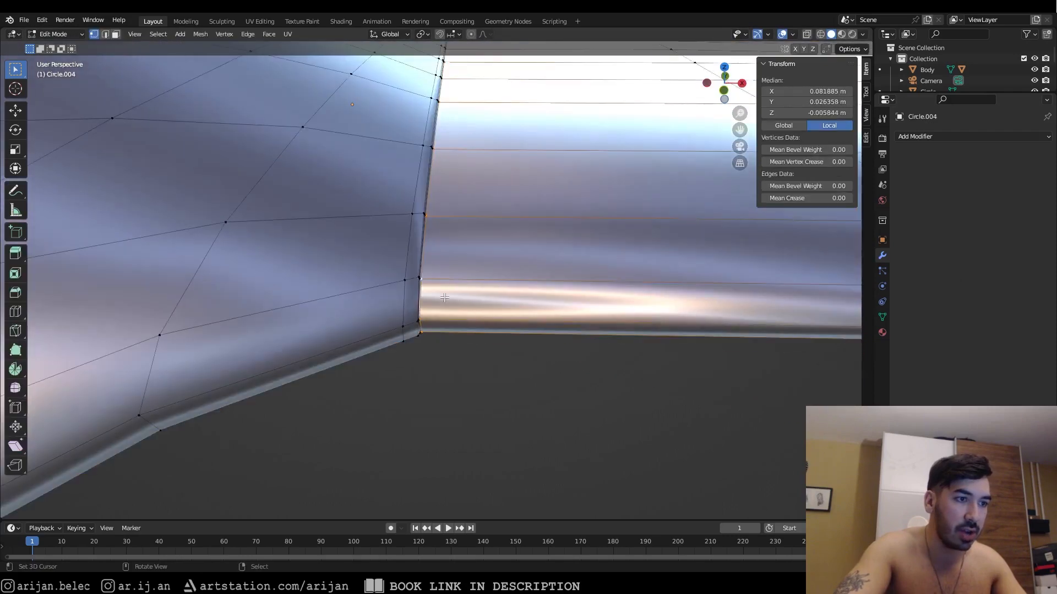
Step: Edge-slide the fillet-side loop toward the wing-root seam by a factor of about -0.457
{"action": "middle_click_drag", "start_coordinate": [391, 254], "coordinate": [462, 278]}
{"action": "key", "text": "g"}
{"action": "key", "text": "g"}
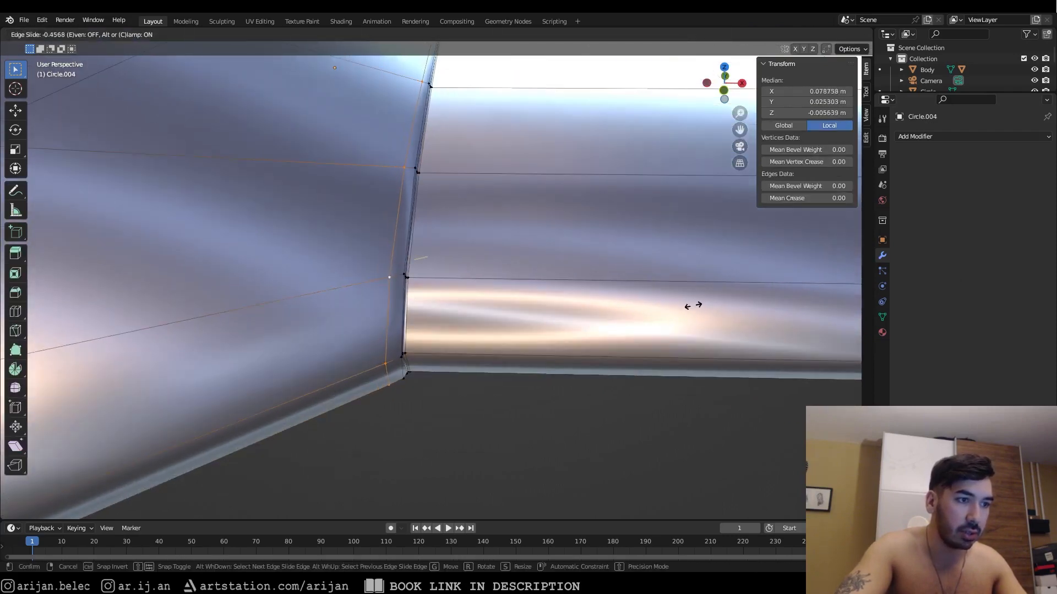
{"action": "left_click", "coordinate": [693, 305]}
Step: Examine the sharpened wing-root seam and the underside of the fillet in Object Mode from several angles
{"action": "key", "text": "Tab"}
{"action": "scroll", "coordinate": [695, 304], "scroll_direction": "down", "scroll_amount": 7}
{"action": "middle_click_drag", "start_coordinate": [695, 305], "coordinate": [402, 260]}
{"action": "scroll", "coordinate": [603, 294], "scroll_direction": "up", "scroll_amount": 7}
{"action": "middle_click_drag", "start_coordinate": [275, 269], "coordinate": [593, 299], "text": "shift"}
{"action": "scroll", "coordinate": [593, 299], "scroll_direction": "up", "scroll_amount": 2}
{"action": "key", "text": "Tab"}
{"action": "left_click", "coordinate": [703, 328], "text": "alt"}
{"action": "key", "text": "Tab"}
{"action": "scroll", "coordinate": [708, 333], "scroll_direction": "down", "scroll_amount": 7}
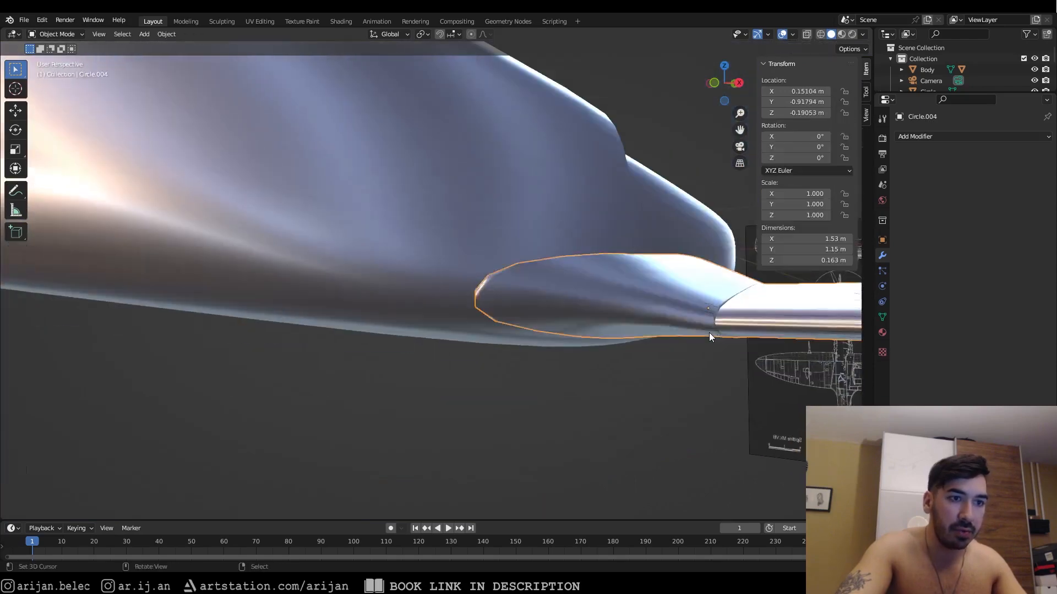
{"action": "key", "text": "a"}
{"action": "key", "text": "a"}
{"action": "mouse_move", "coordinate": [709, 332]}
{"action": "middle_mouse_down"}
{"action": "mouse_move", "coordinate": [712, 416]}
{"action": "mouse_move", "coordinate": [545, 354]}
{"action": "mouse_move", "coordinate": [642, 377]}
{"action": "mouse_move", "coordinate": [514, 355]}
{"action": "mouse_move", "coordinate": [546, 356]}
{"action": "mouse_move", "coordinate": [498, 315]}
{"action": "mouse_move", "coordinate": [609, 338]}
{"action": "mouse_move", "coordinate": [523, 340]}
{"action": "mouse_move", "coordinate": [436, 266]}
{"action": "middle_mouse_up"}
{"action": "scroll", "coordinate": [705, 375], "scroll_direction": "down", "scroll_amount": 4}
Step: Select the fuselage, compare its wireframe density with the wing's, and examine the wing-to-fuselage junction in solid shading
{"action": "left_click", "coordinate": [437, 263]}
{"action": "key", "text": "shift+z"}
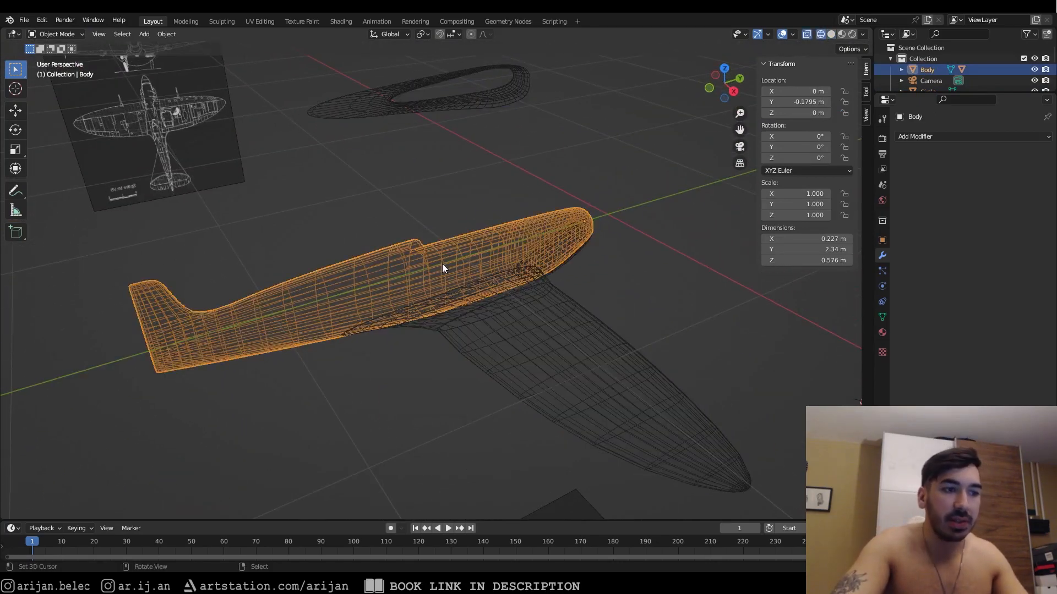
{"action": "scroll", "coordinate": [441, 259], "scroll_direction": "up", "scroll_amount": 4}
{"action": "key", "text": "shift+z"}
{"action": "mouse_move", "coordinate": [577, 243]}
{"action": "middle_mouse_down"}
{"action": "mouse_move", "coordinate": [624, 245]}
{"action": "mouse_move", "coordinate": [599, 282]}
{"action": "middle_mouse_up"}
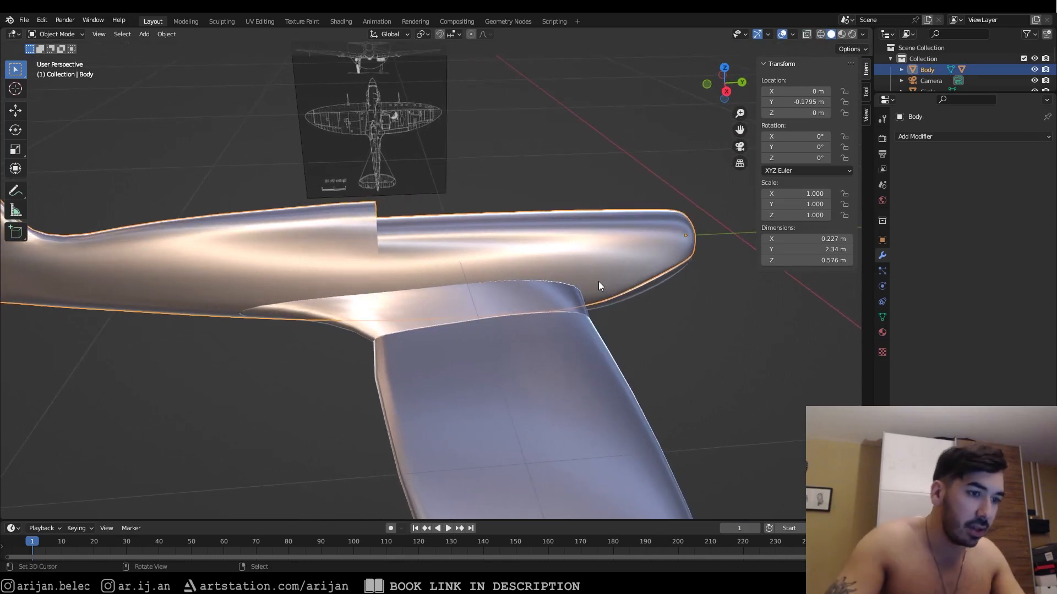
{"action": "scroll", "coordinate": [528, 246], "scroll_direction": "down", "scroll_amount": 5}
{"action": "middle_click_drag", "start_coordinate": [512, 242], "coordinate": [555, 246]}
{"action": "scroll", "coordinate": [555, 246], "scroll_direction": "up", "scroll_amount": 4}
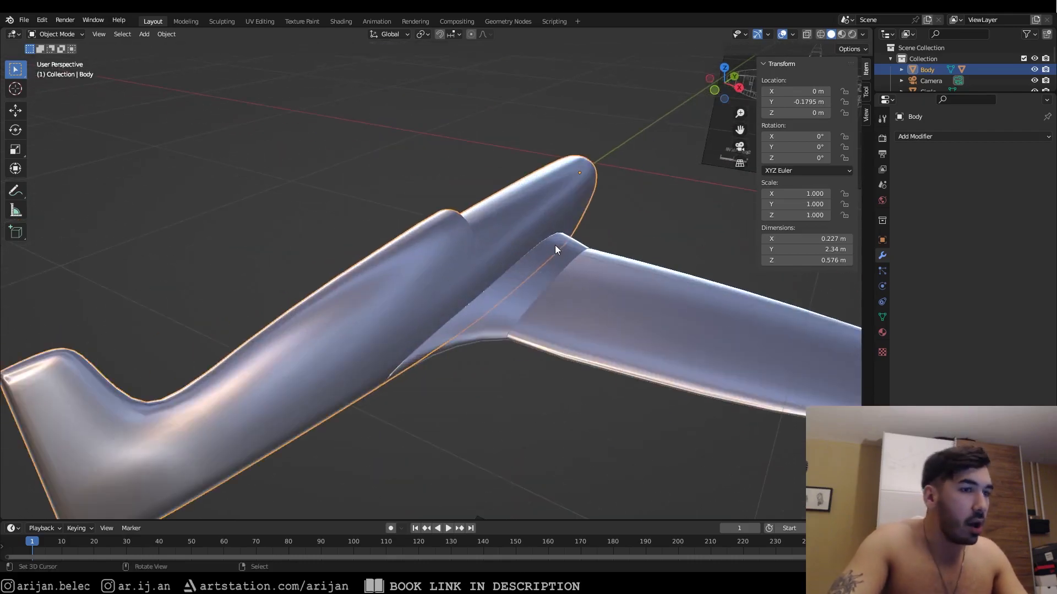